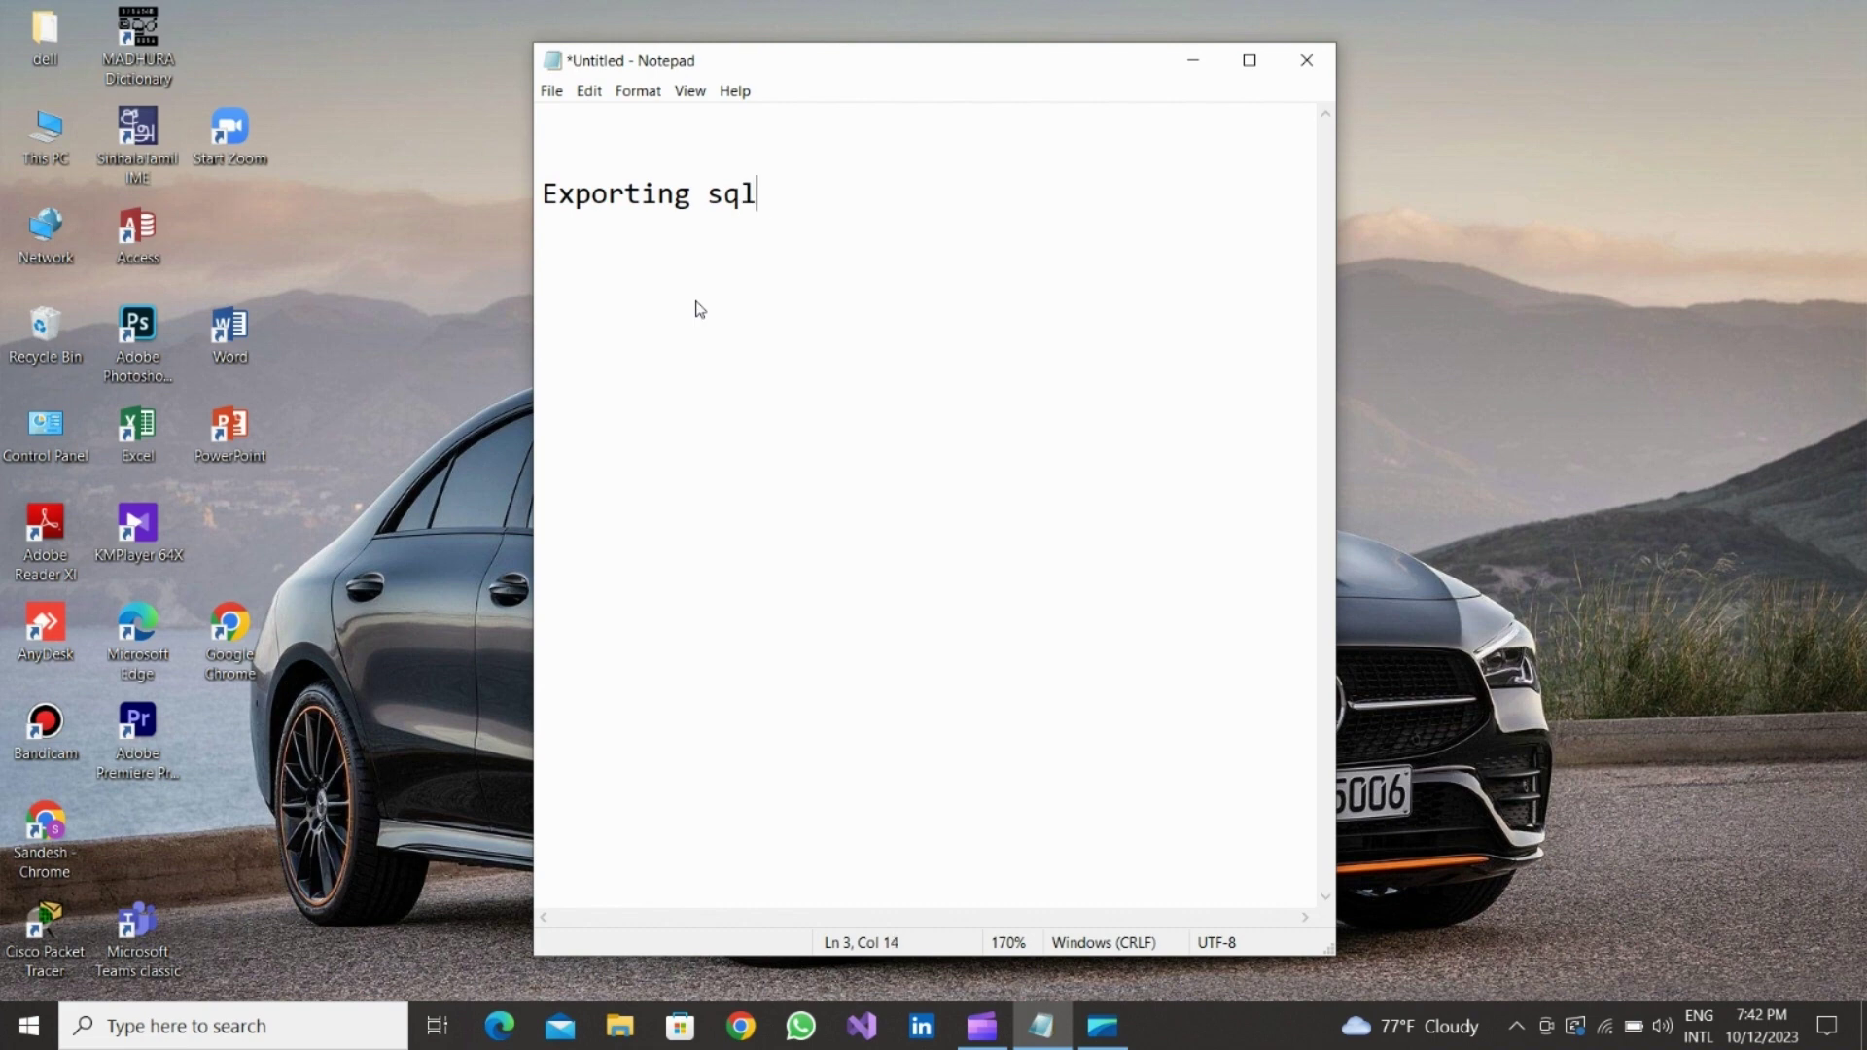
Complete the note's heading as "Exporting sql Database" and leave a blank line below it.
{"action": "type", "text": "da"}
{"action": "key", "text": "BackSpace"}
{"action": "key", "text": "BackSpace"}
{"action": "type", "text": "Database"}
{"action": "key", "text": "Return"}
{"action": "key", "text": "Return"}
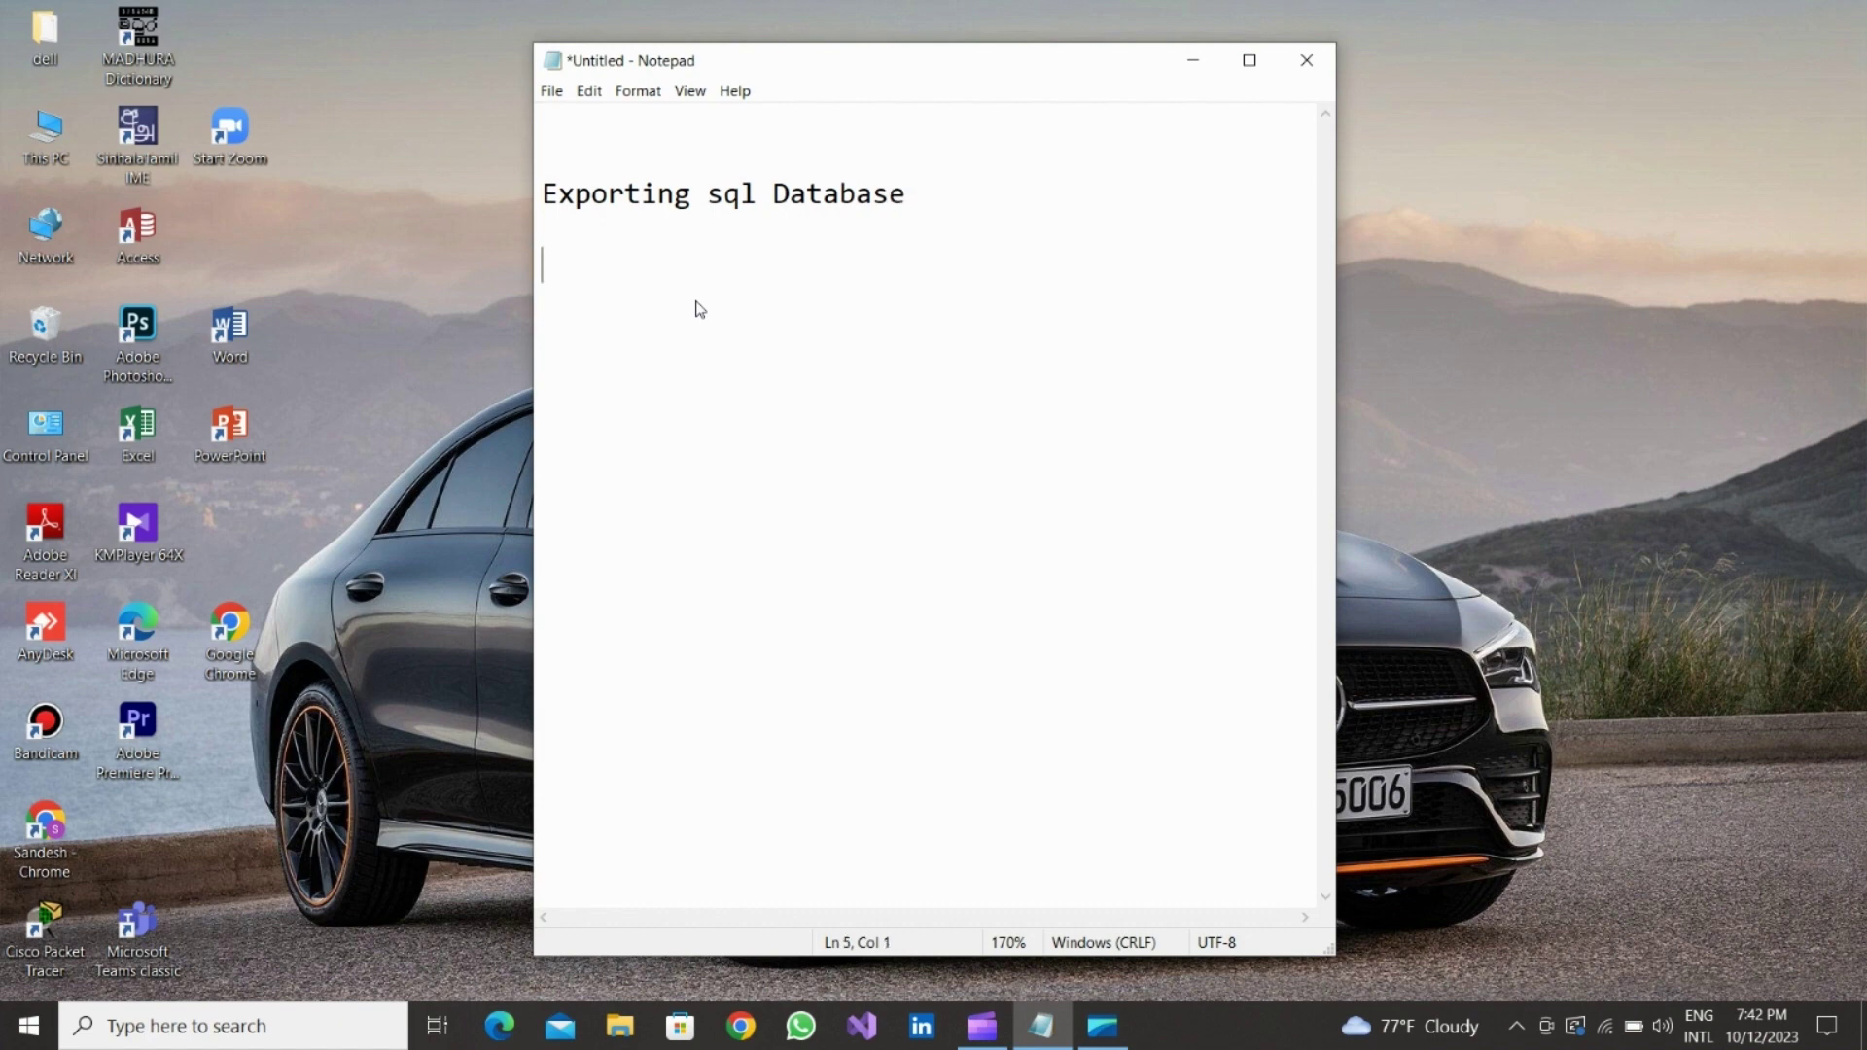
Write the first instruction "Open the sql server management studio" below the heading.
{"action": "type", "text": "Open the sql"}
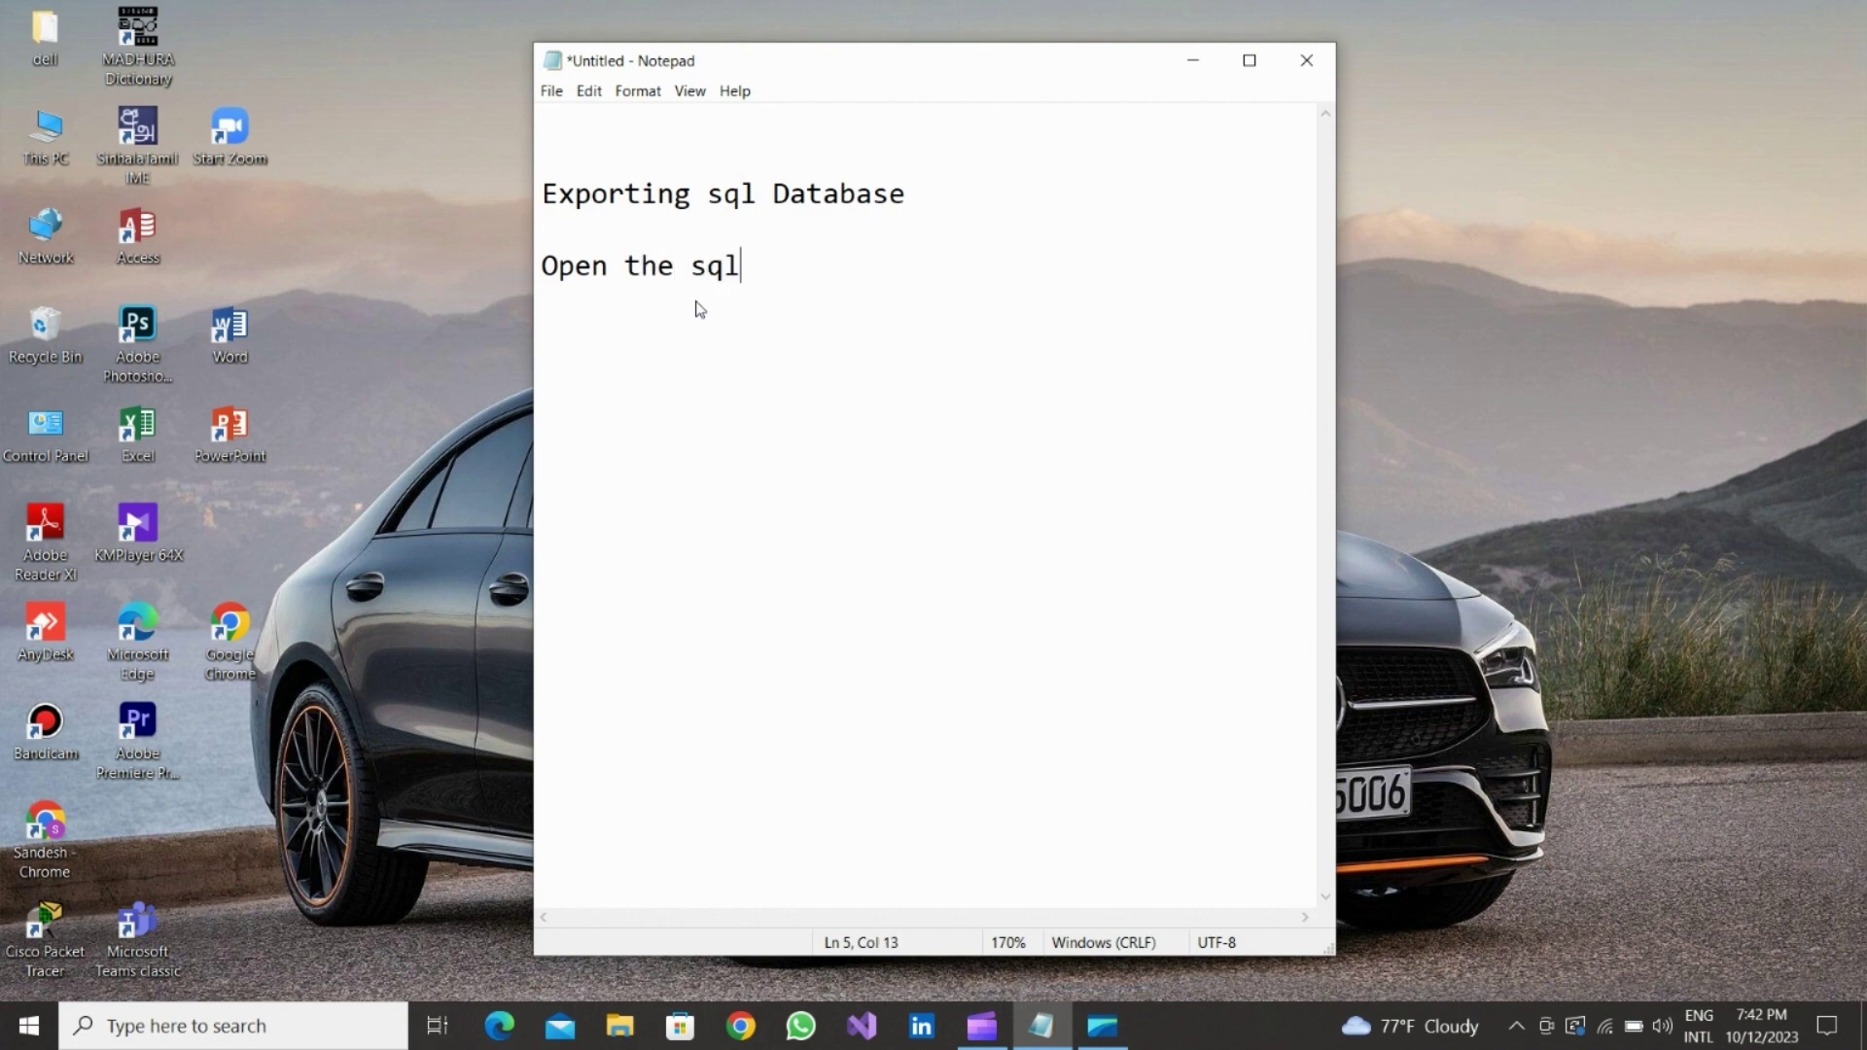
{"action": "type", "text": " server ma"}
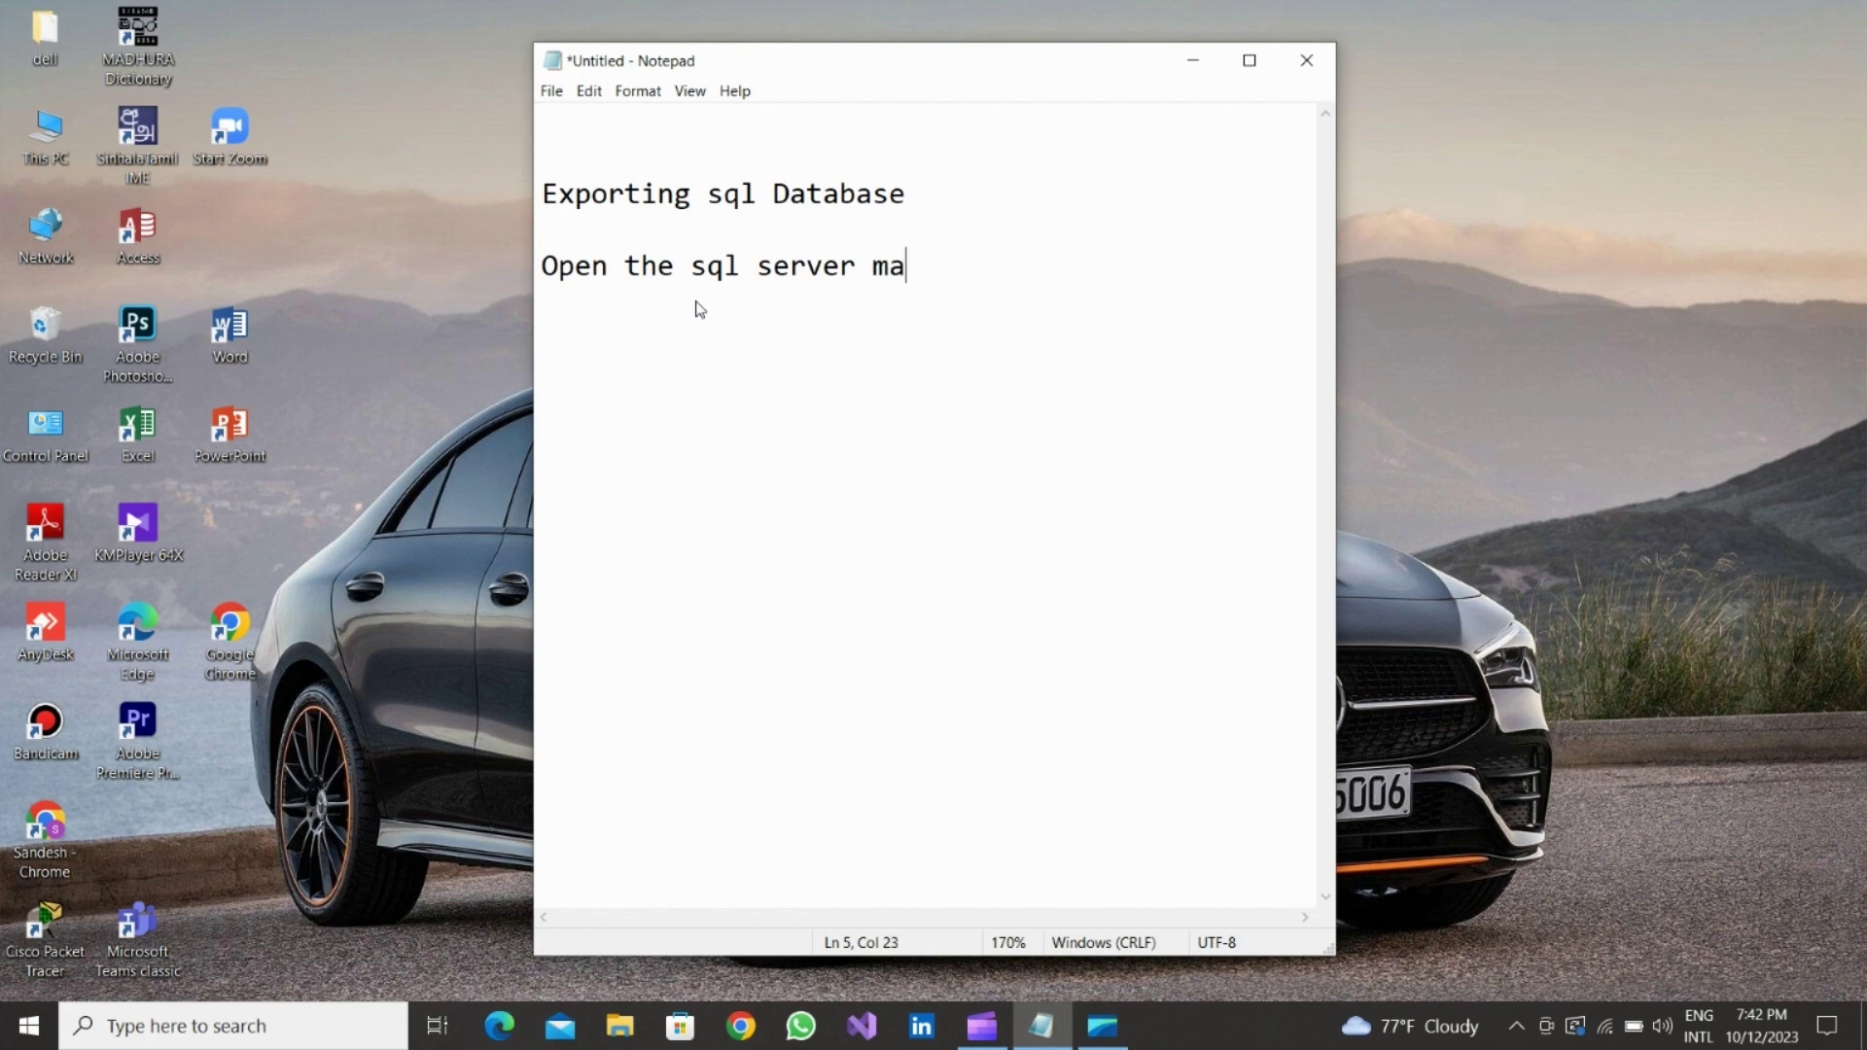
{"action": "type", "text": "nagemen"}
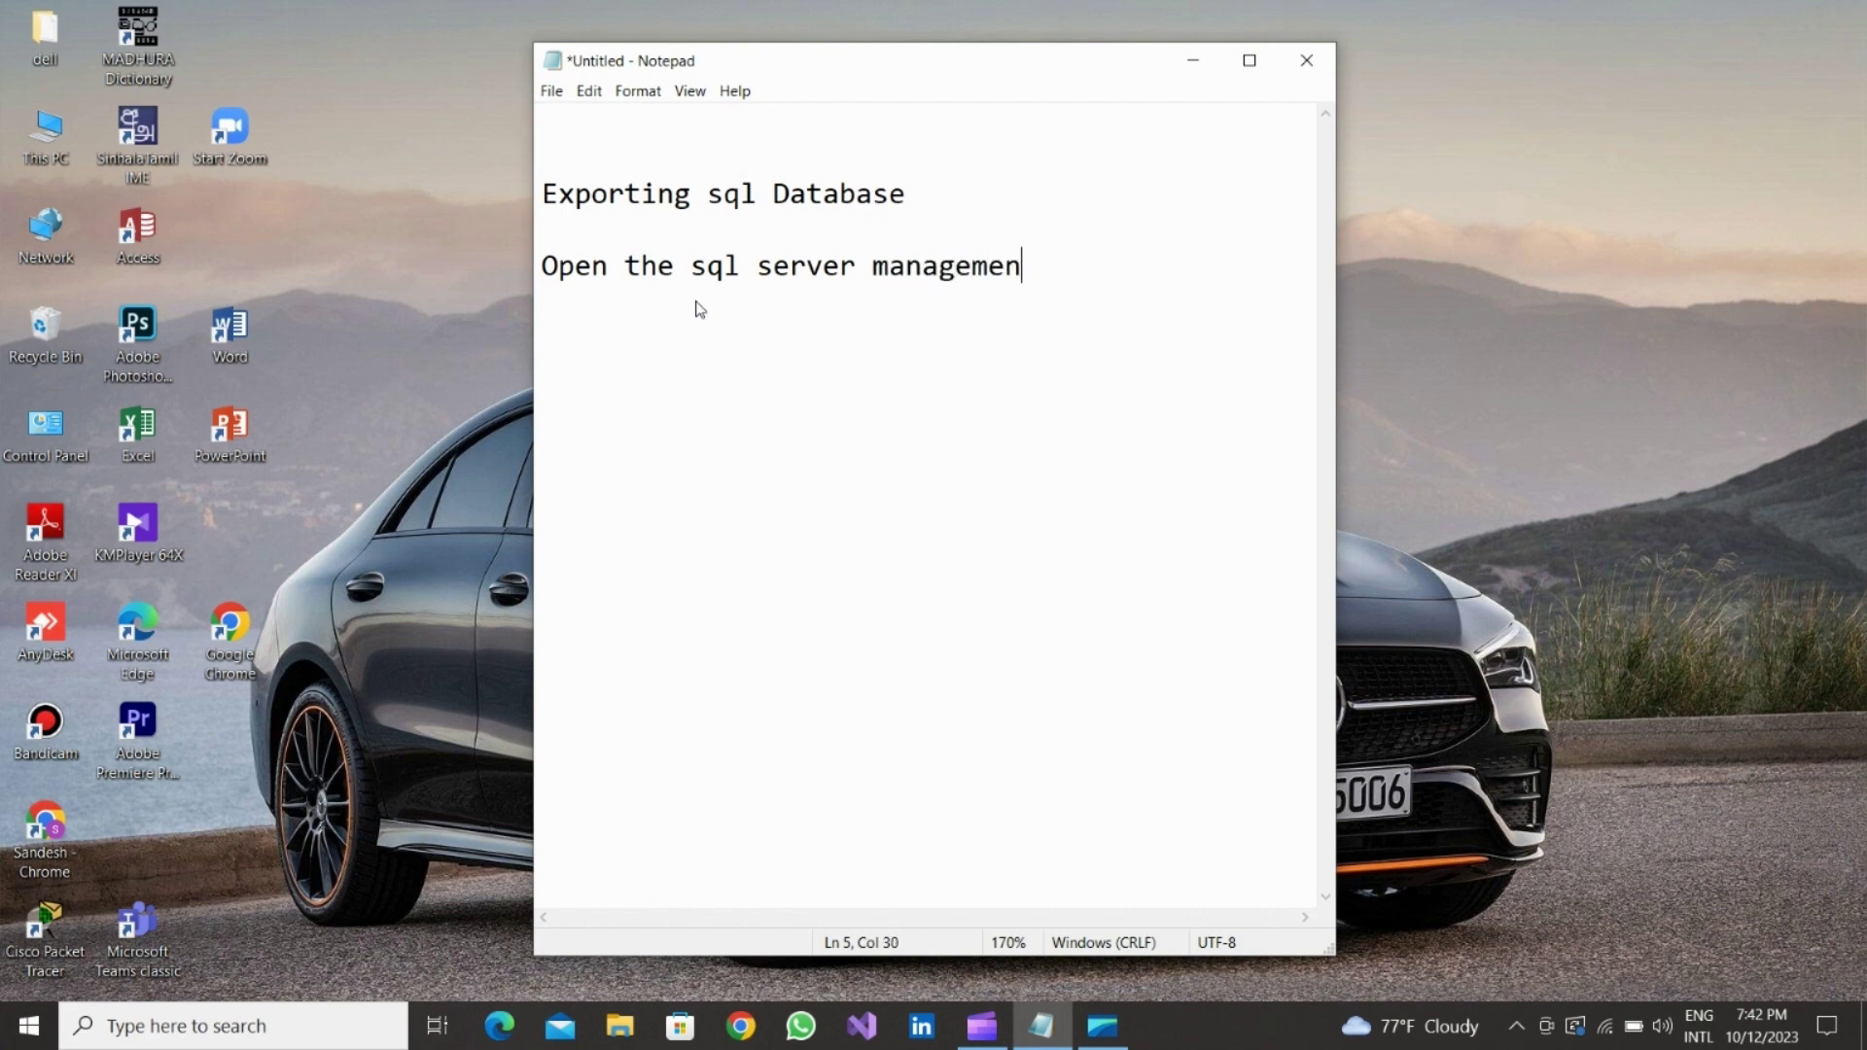
{"action": "type", "text": "t studio"}
{"action": "key", "text": "Return"}
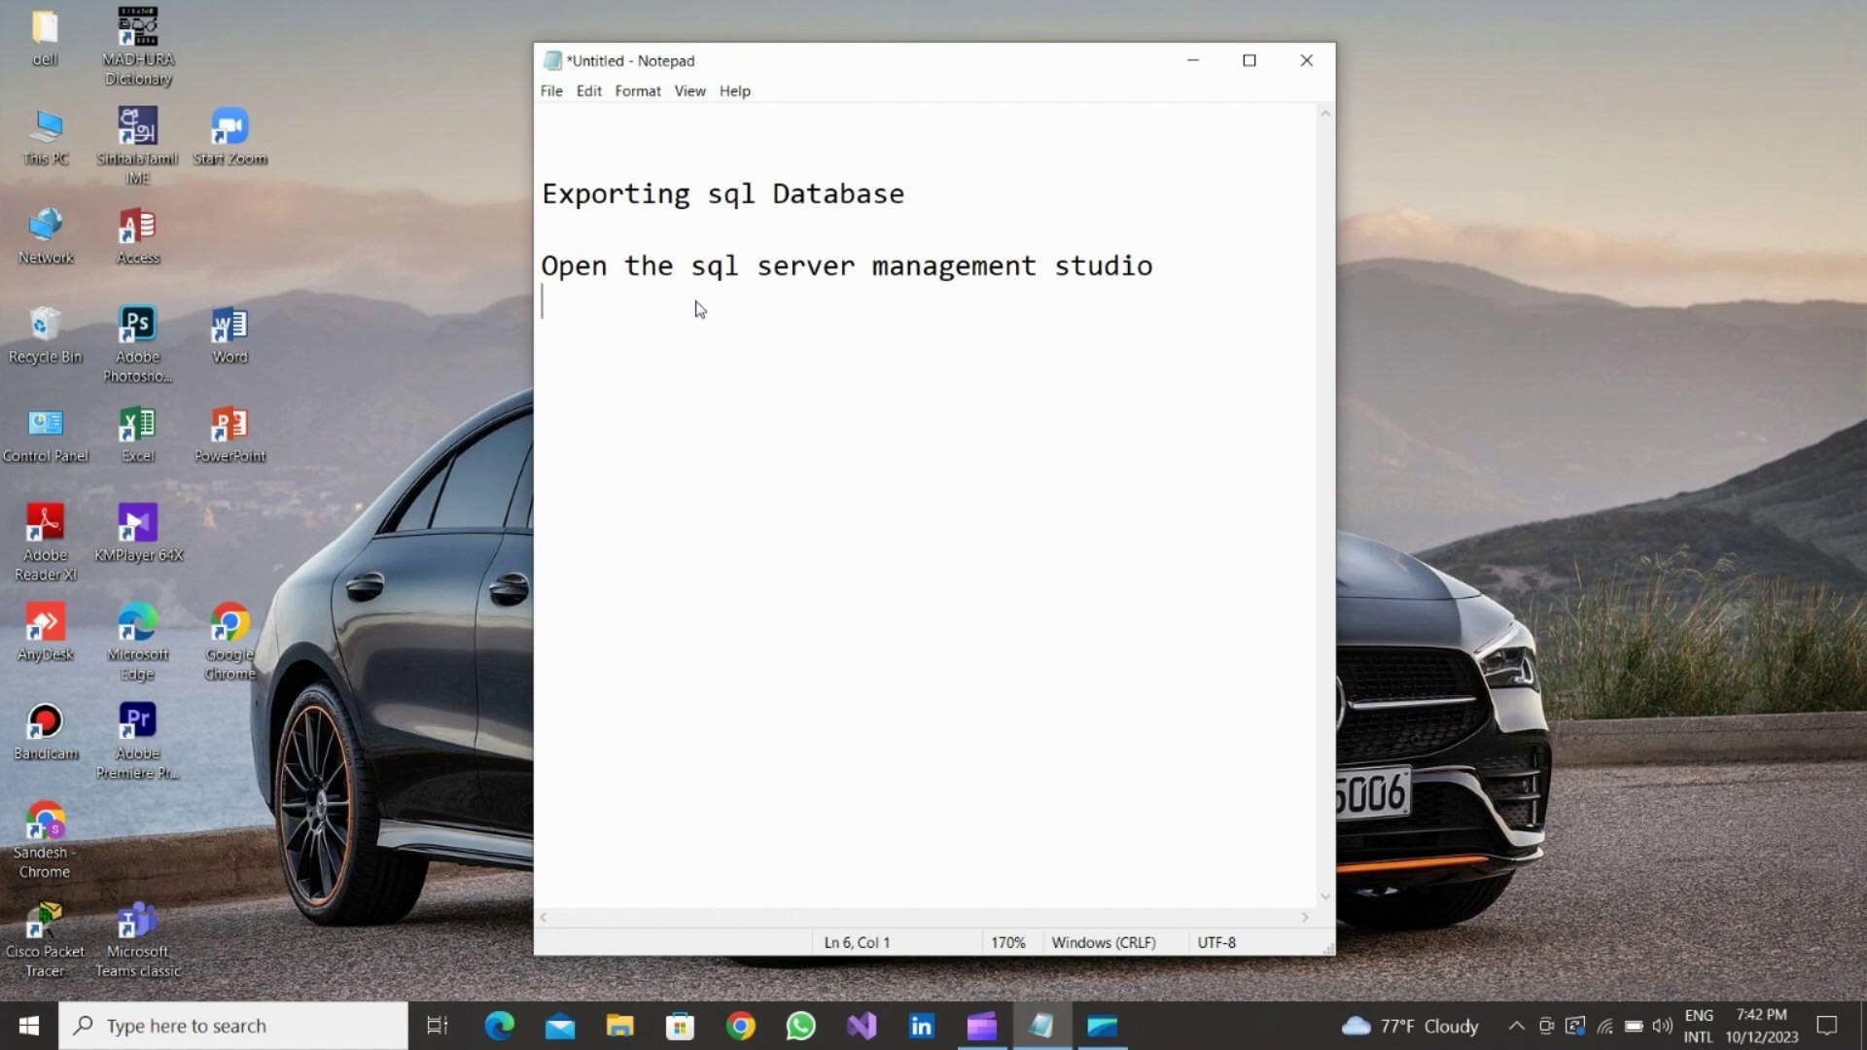
Search Windows for "sql" and launch SQL Server Management Studio 19.
{"action": "left_click", "coordinate": [257, 1033]}
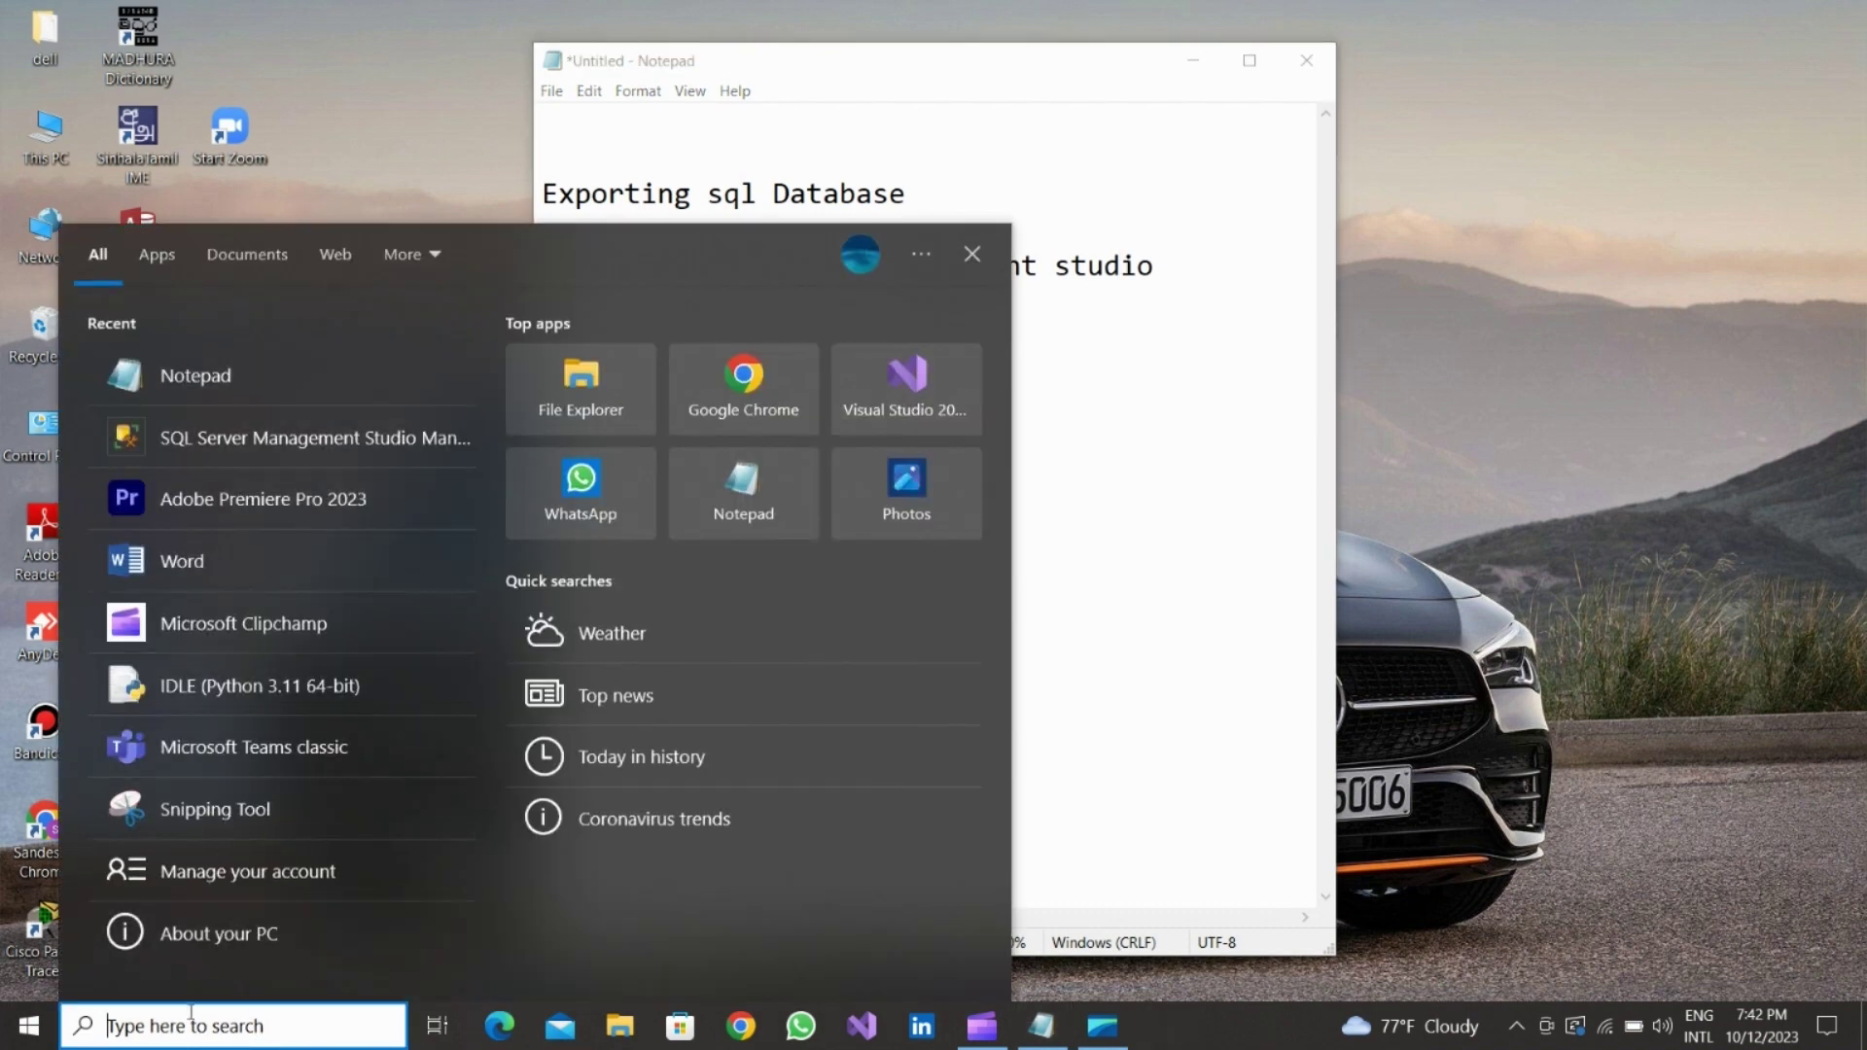
{"action": "type", "text": "sql"}
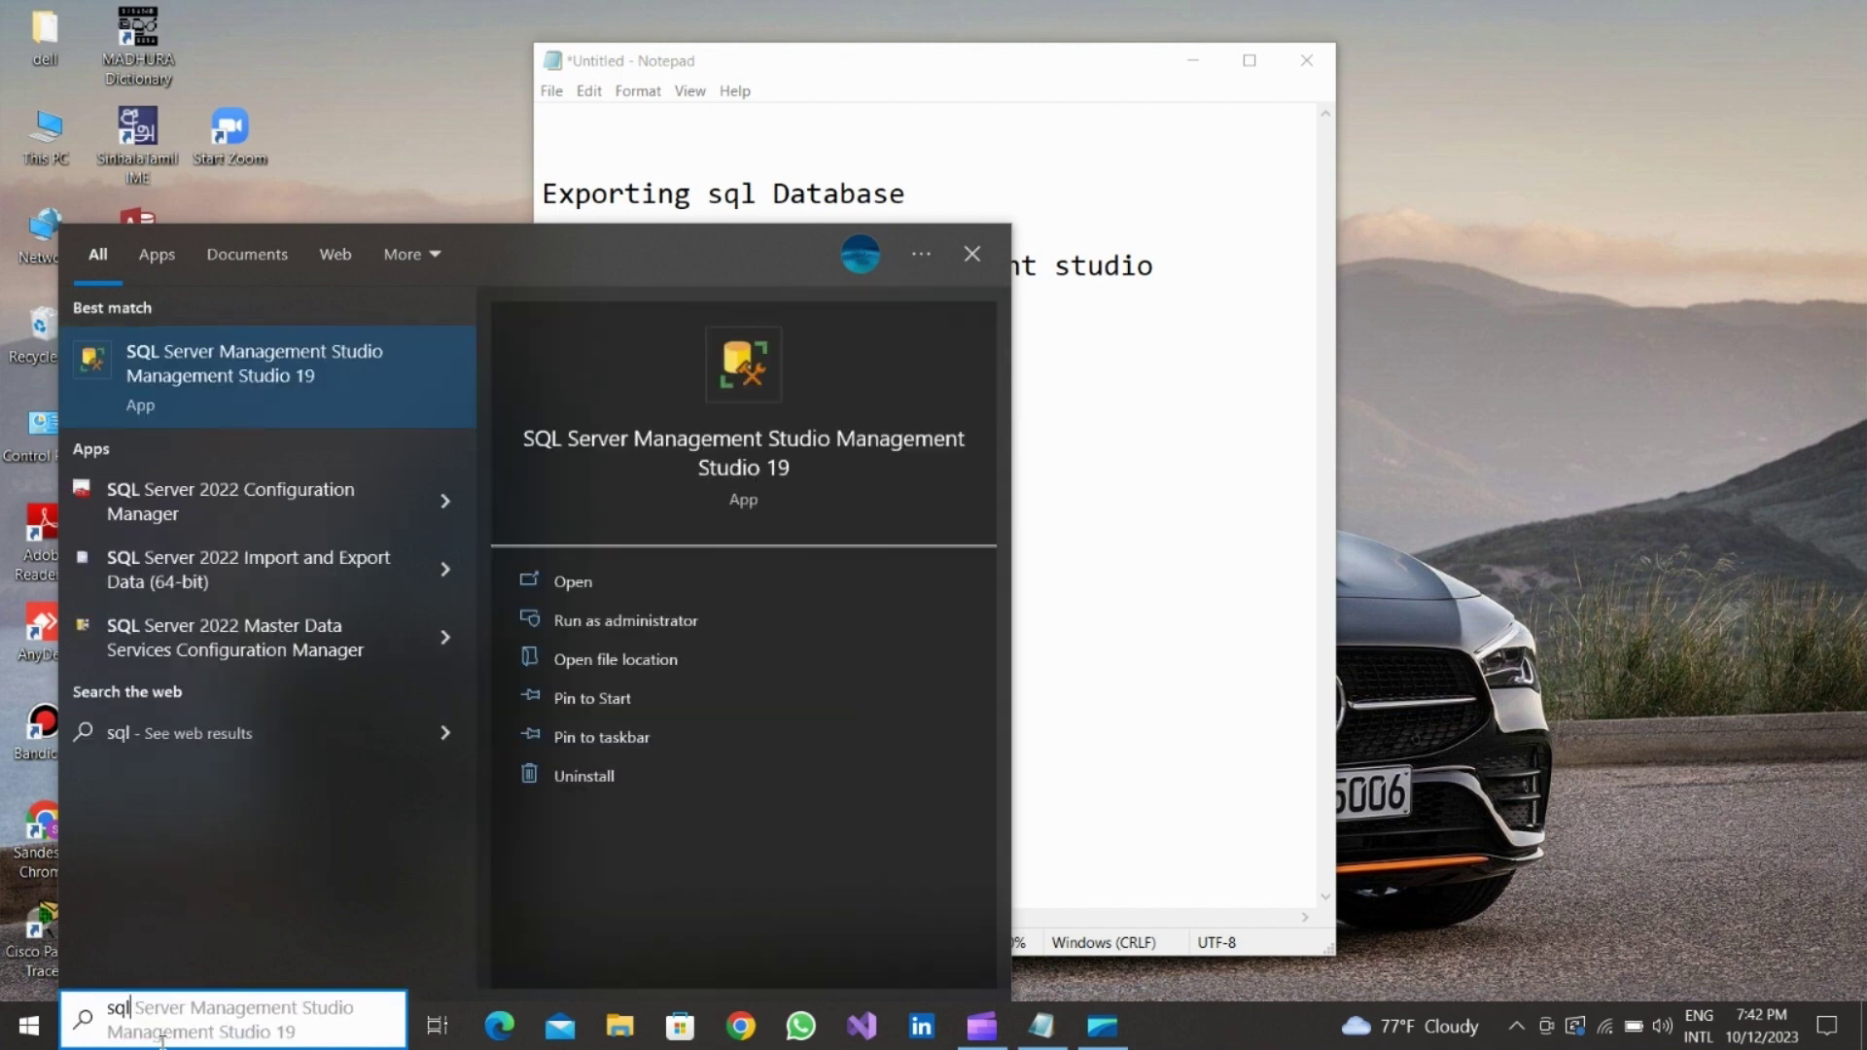
{"action": "left_click", "coordinate": [736, 452]}
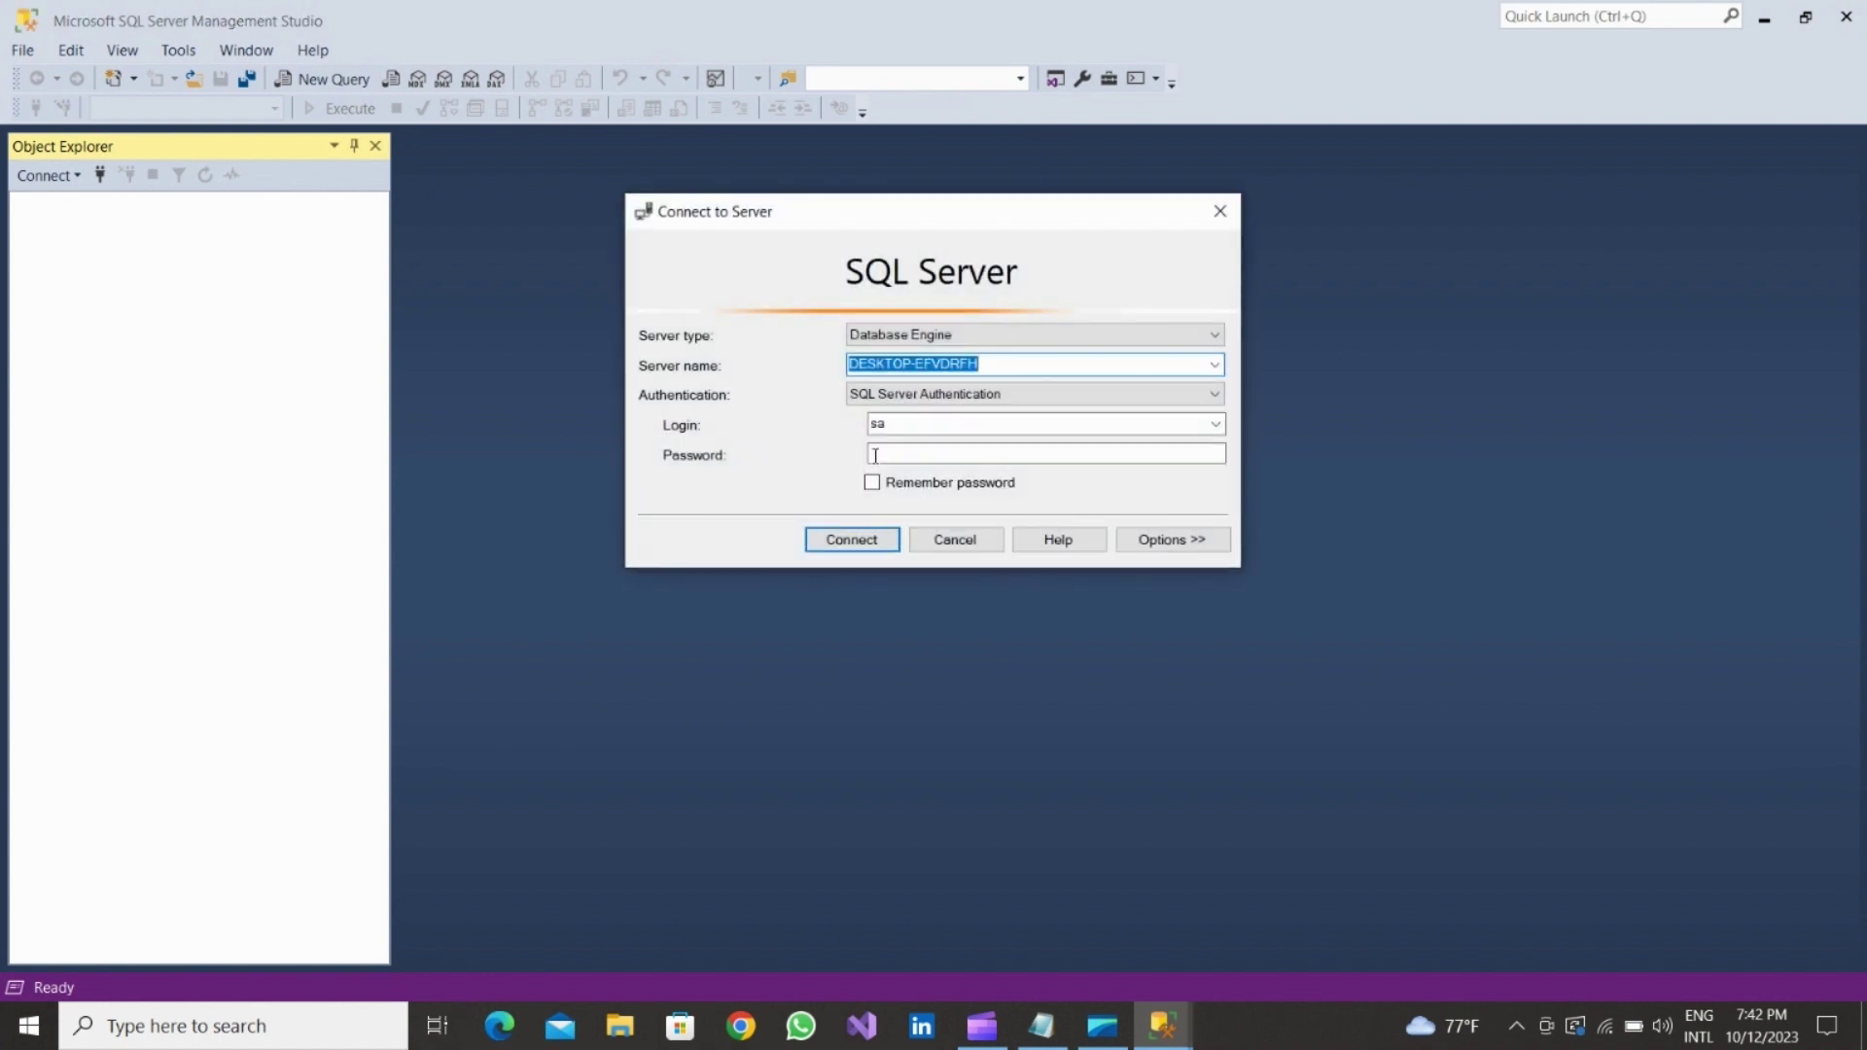
Connect to the server by entering the sa login's password, and select the SuperMarket database in the expanded Databases folder.
{"action": "left_click", "coordinate": [879, 454]}
{"action": "type", "text": "**"}
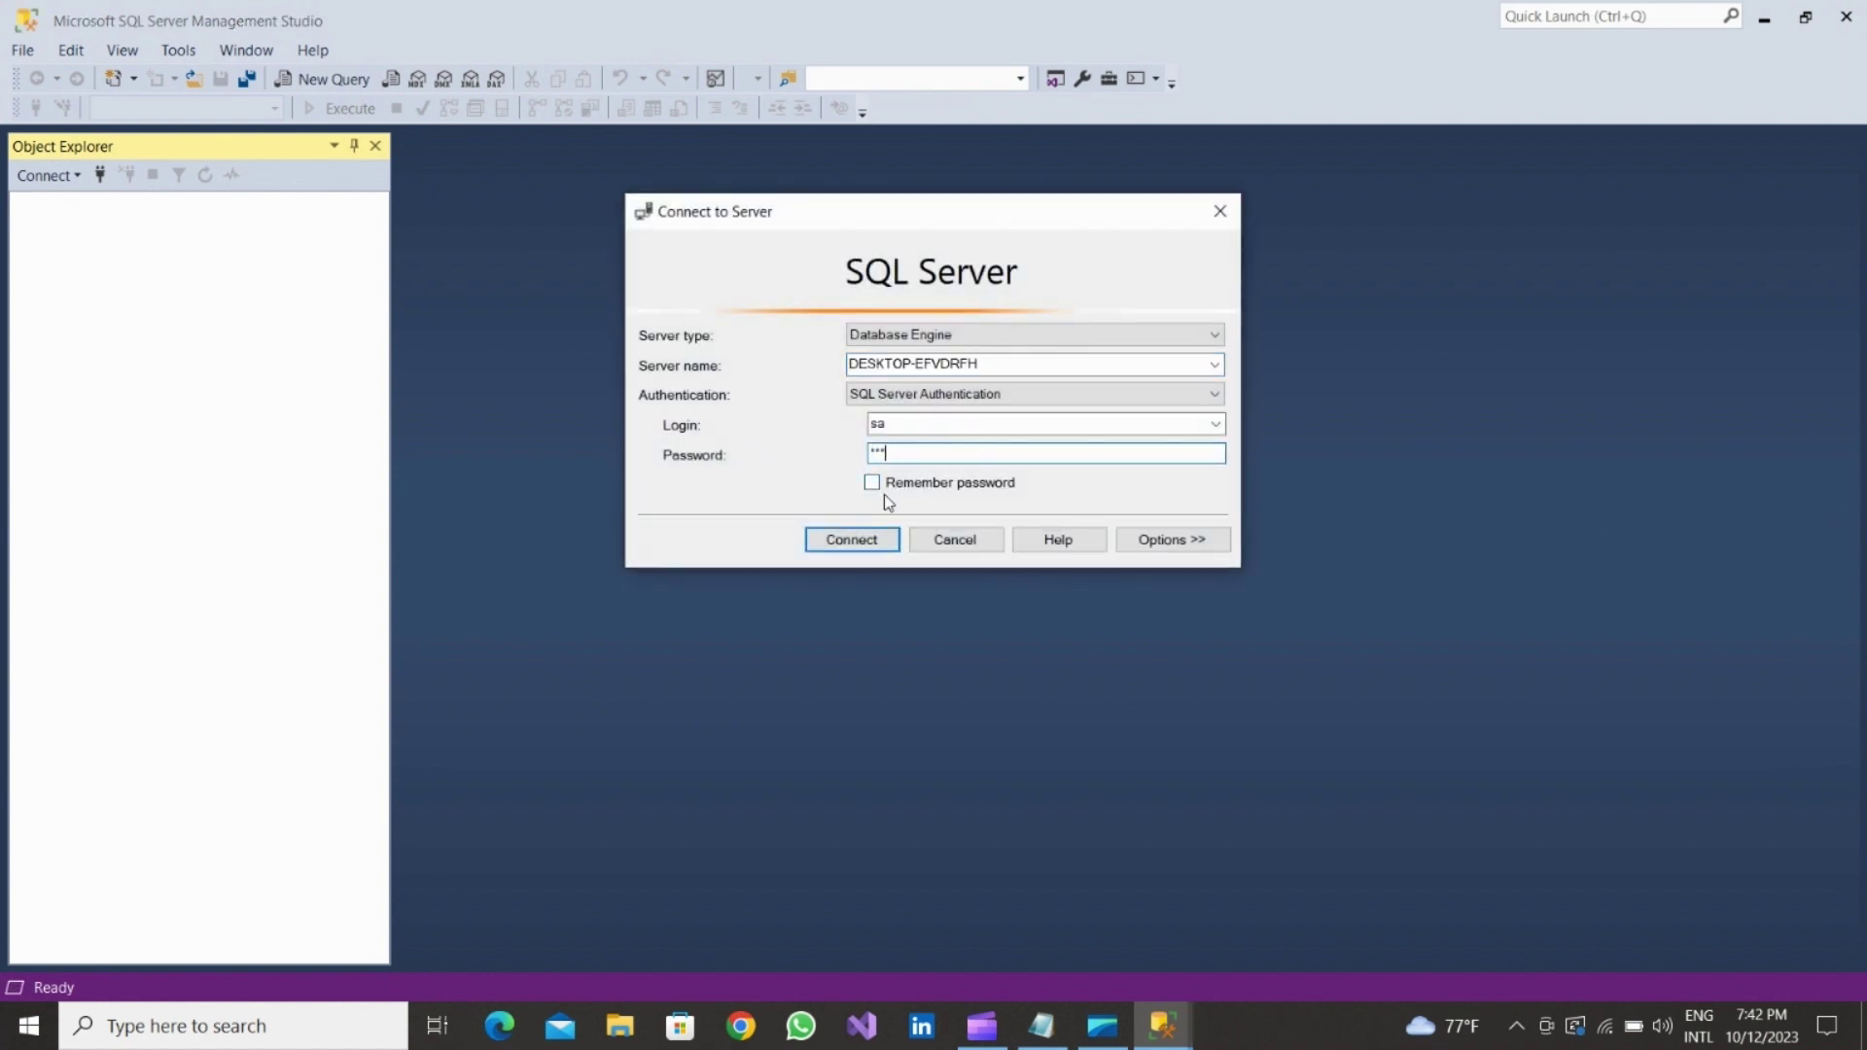
{"action": "left_click", "coordinate": [853, 539]}
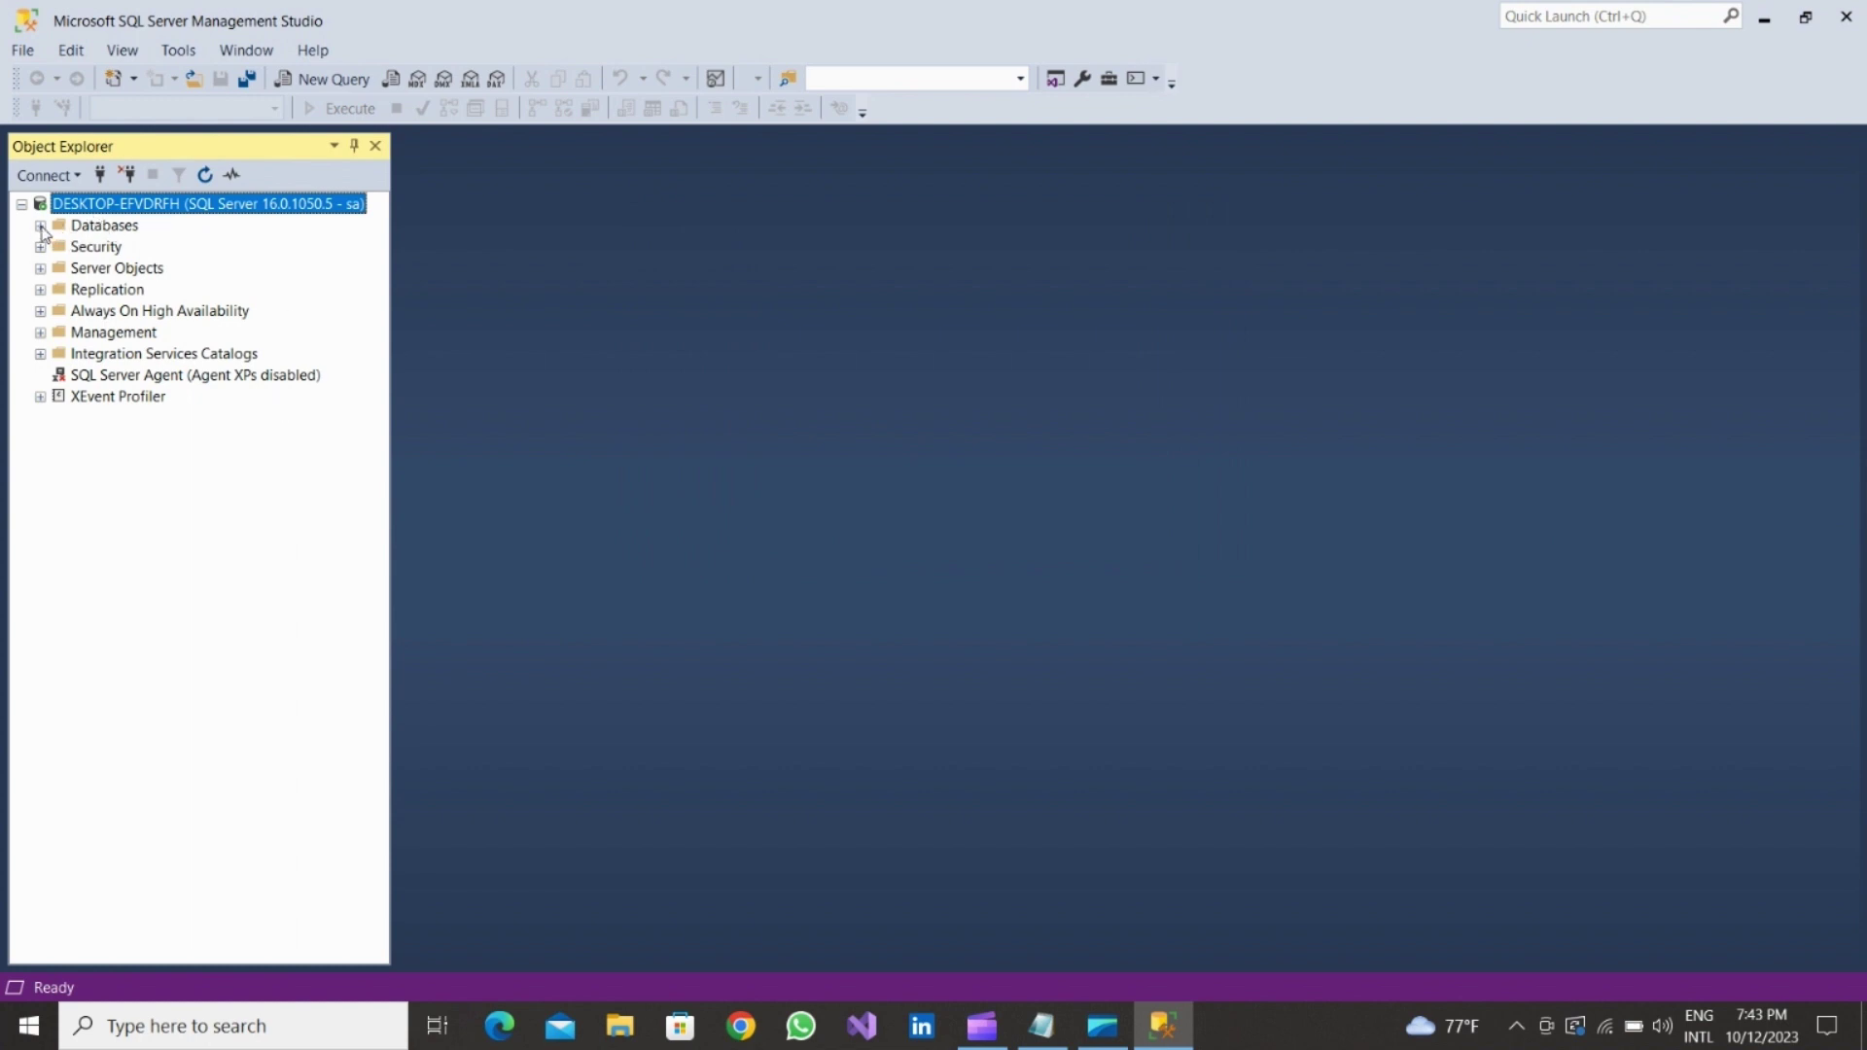
{"action": "left_click", "coordinate": [40, 226]}
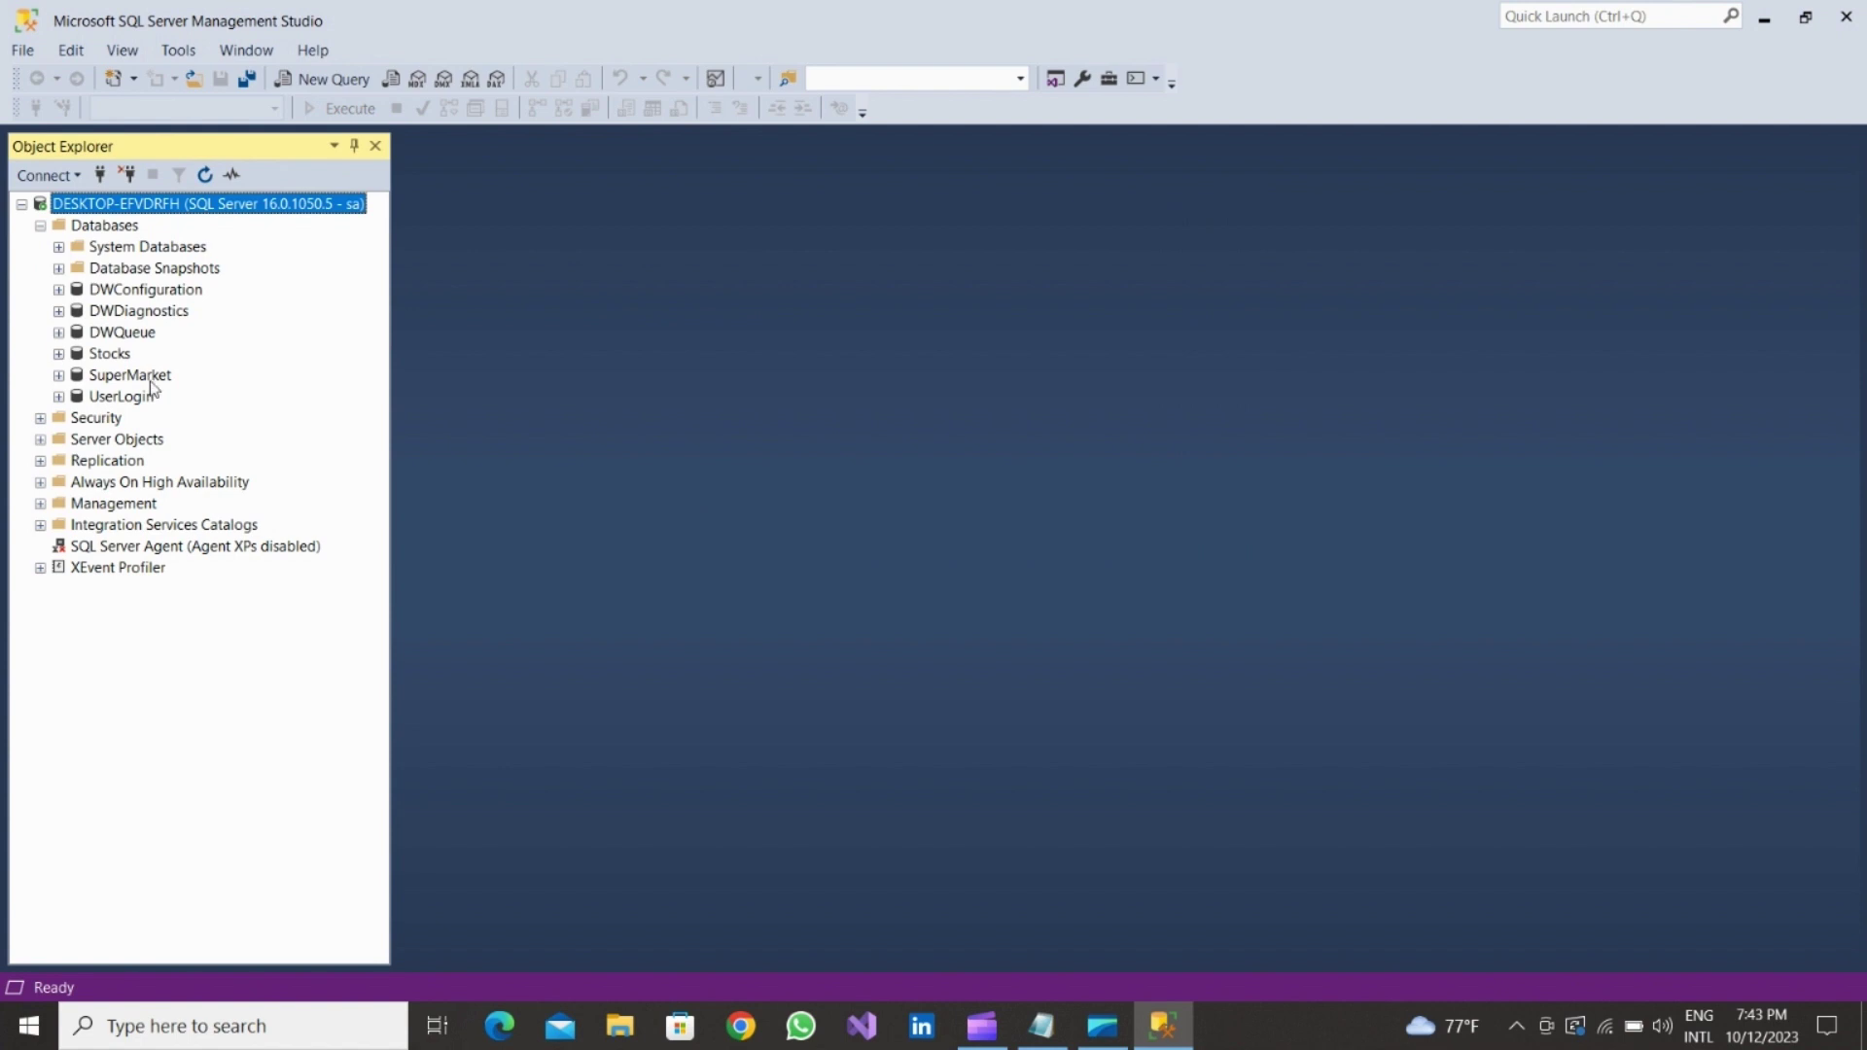
{"action": "left_click", "coordinate": [146, 378]}
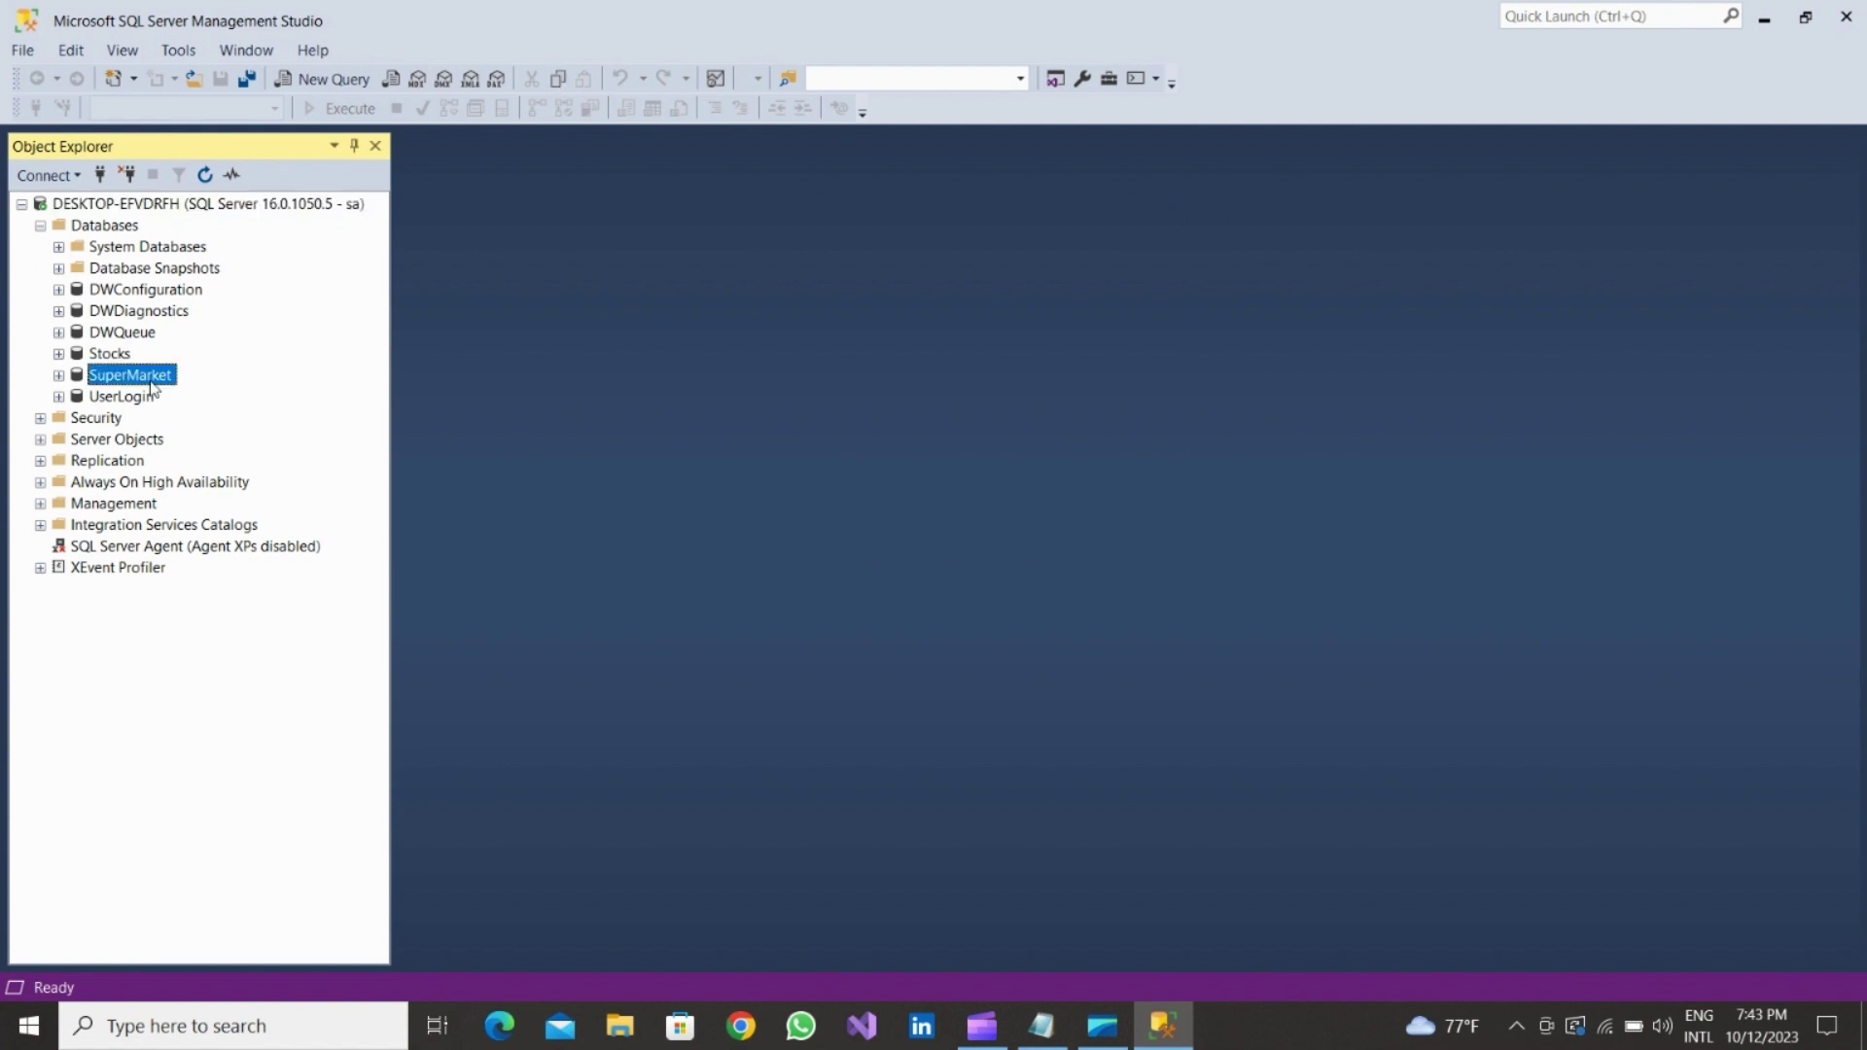
Switch to the Notepad note and add "select your database and right click on the database", breaking the last word onto a second line.
{"action": "left_click", "coordinate": [1042, 1026]}
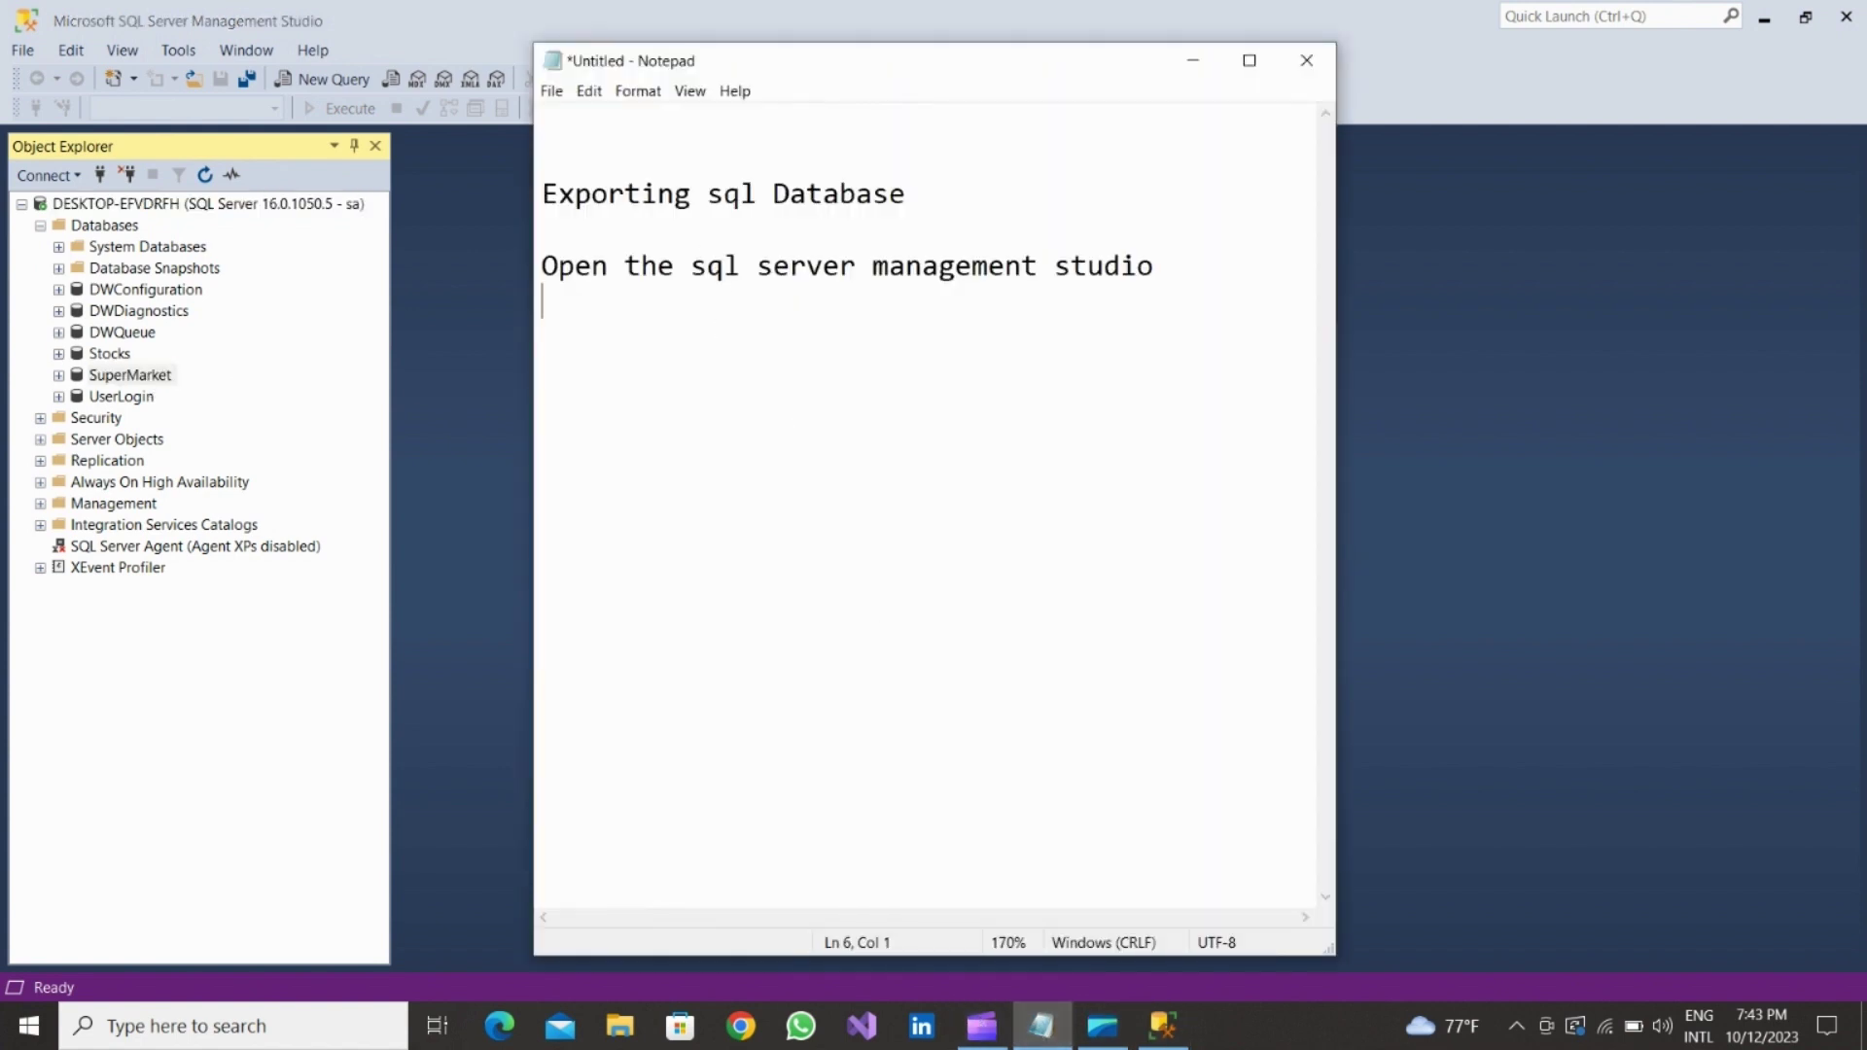
{"action": "key", "text": "Return"}
{"action": "type", "text": "select your "}
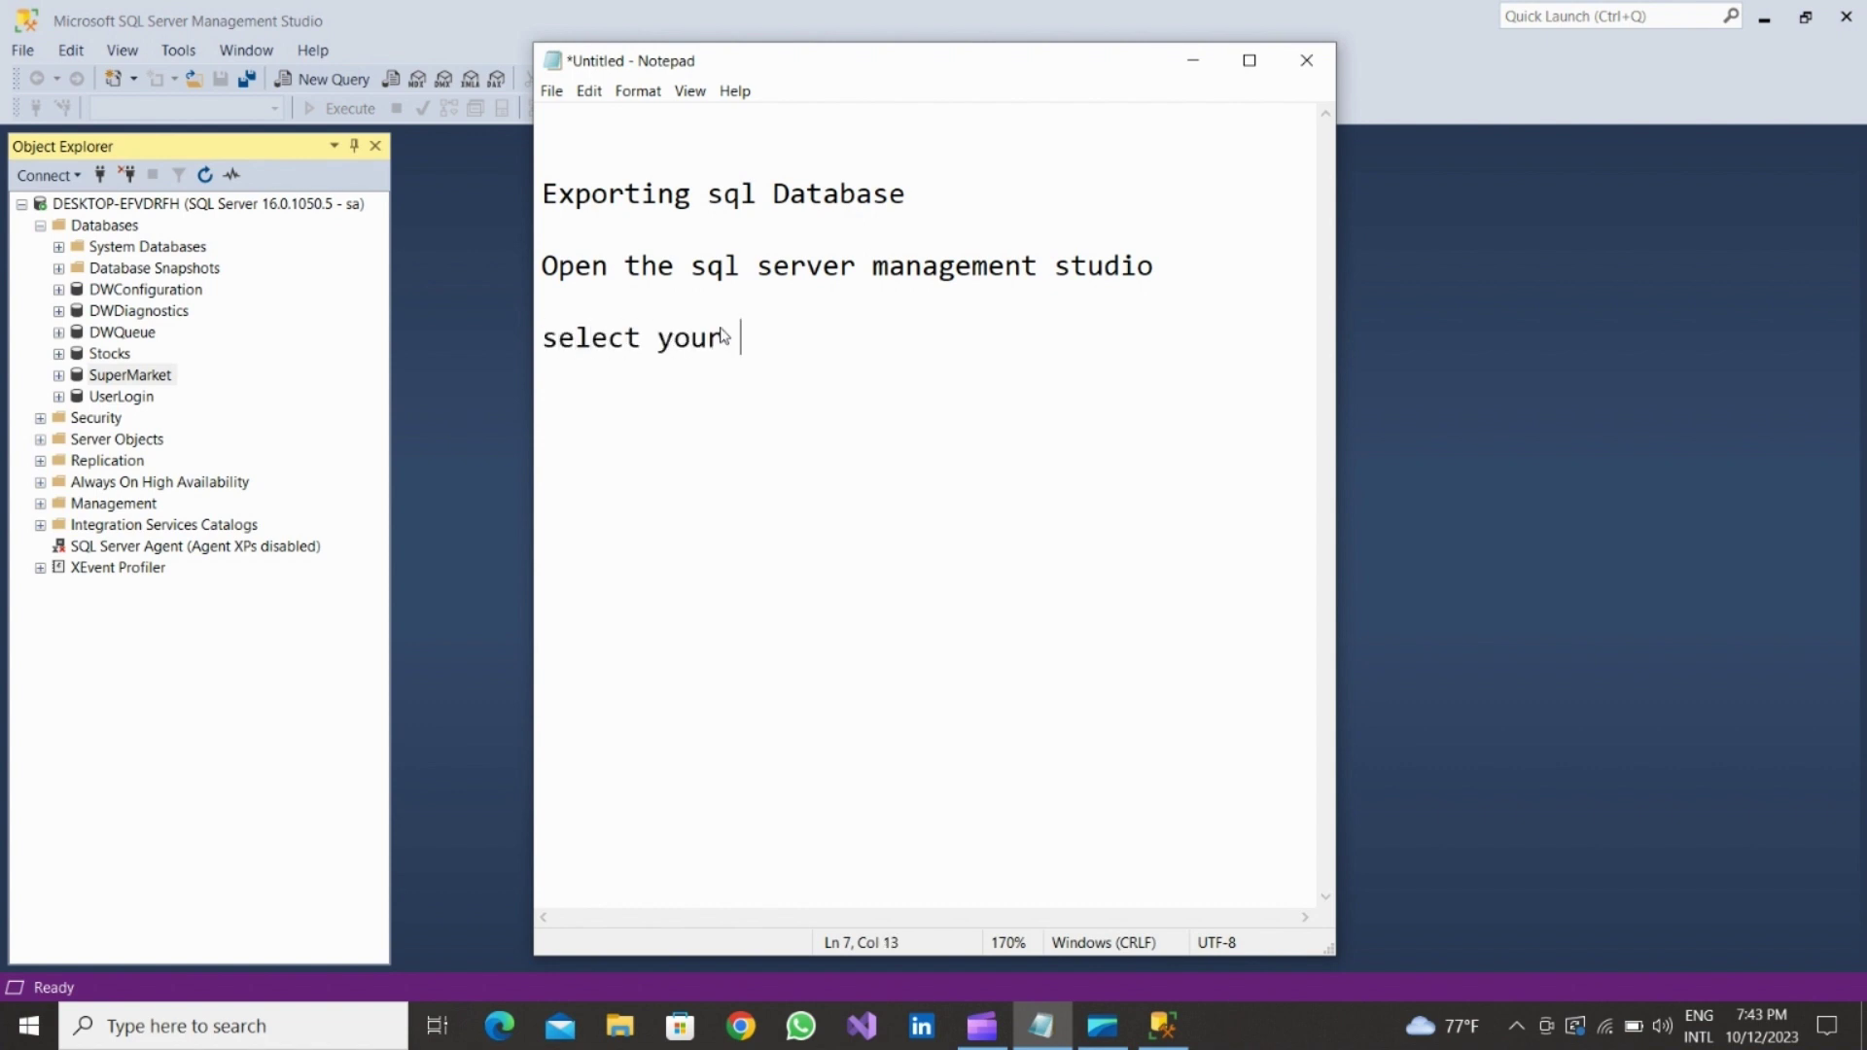
{"action": "type", "text": "database and "}
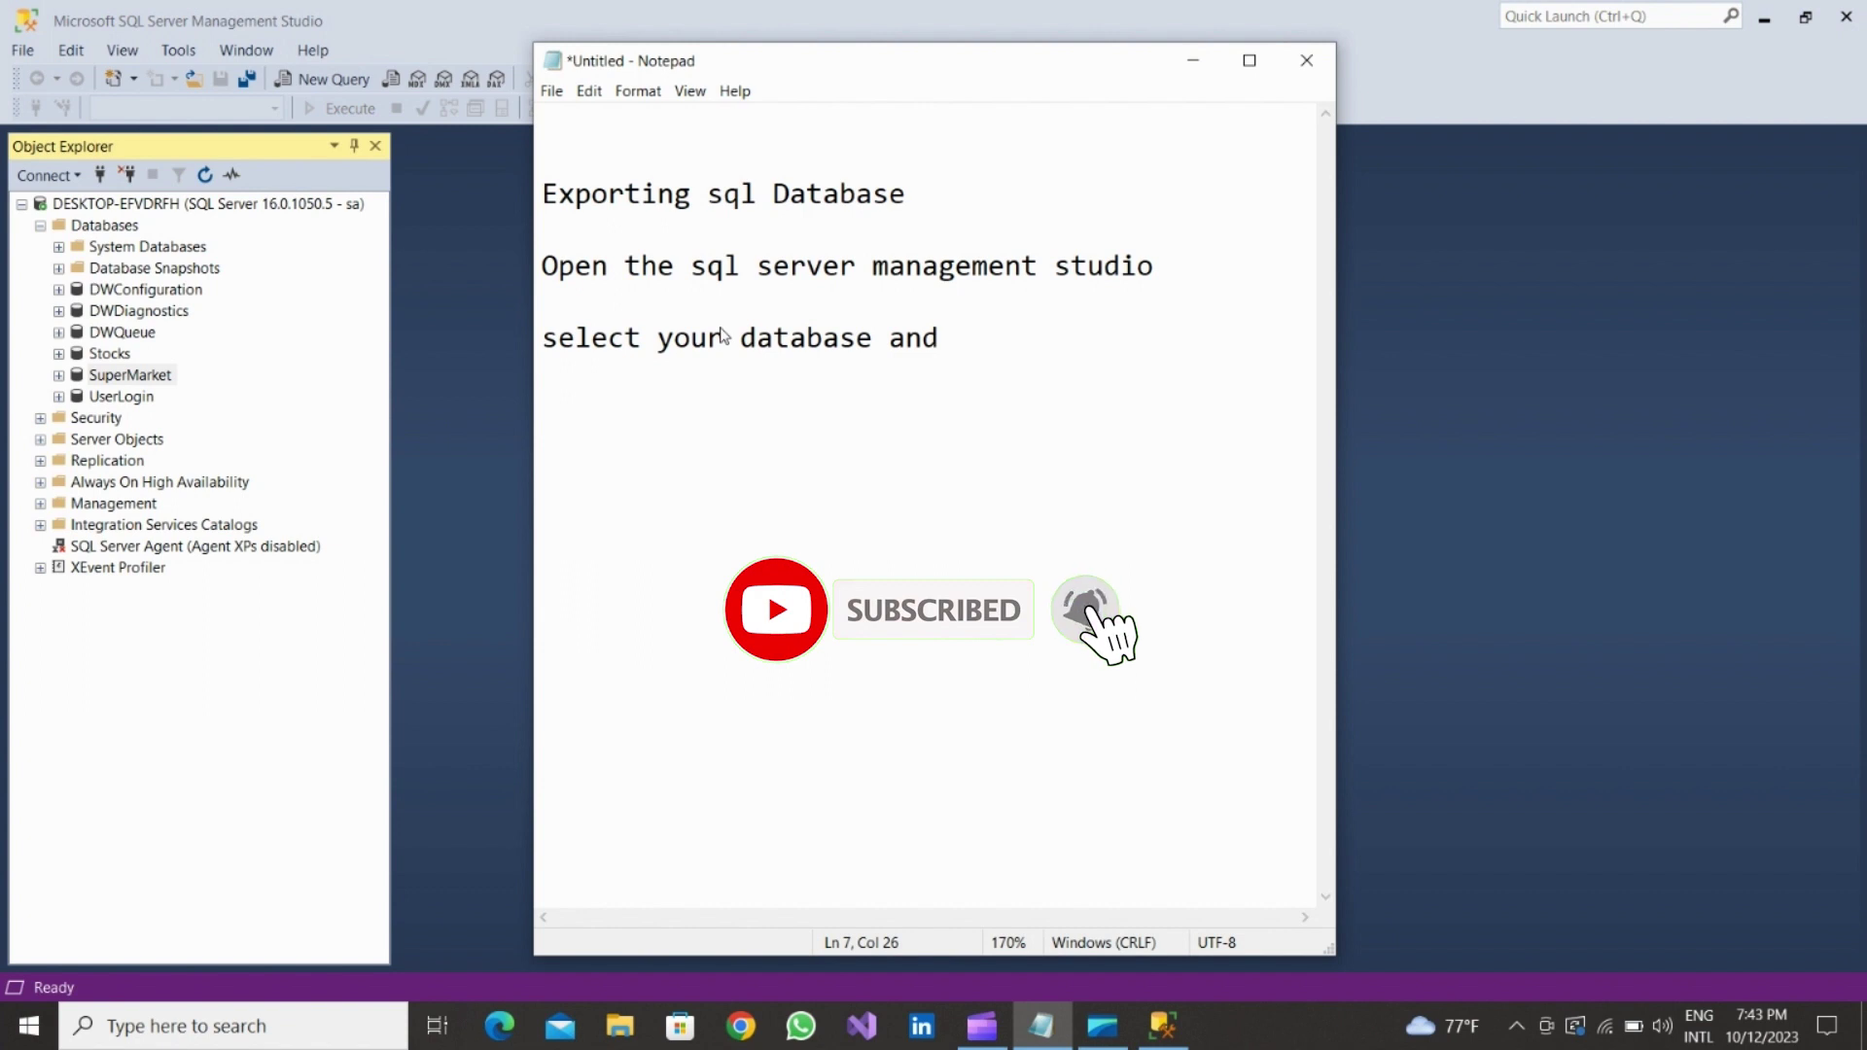
{"action": "type", "text": "right cli"}
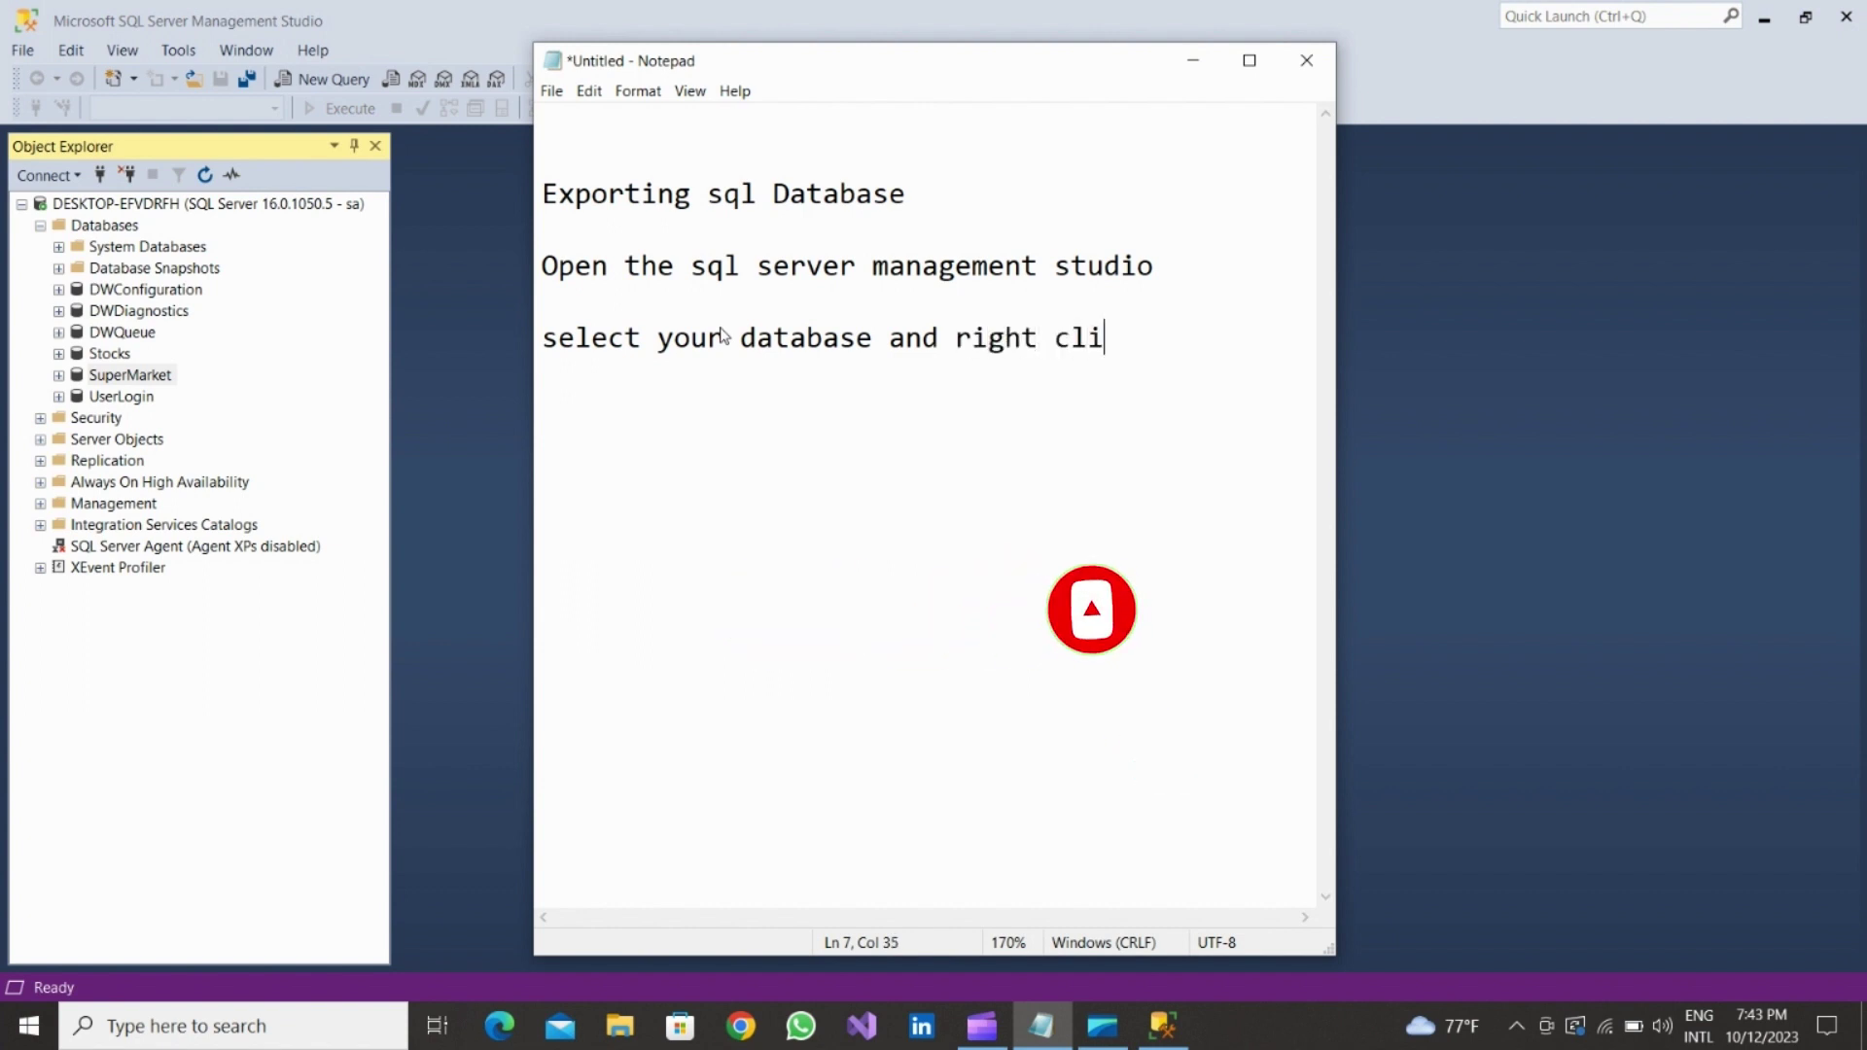
{"action": "type", "text": "ck on "}
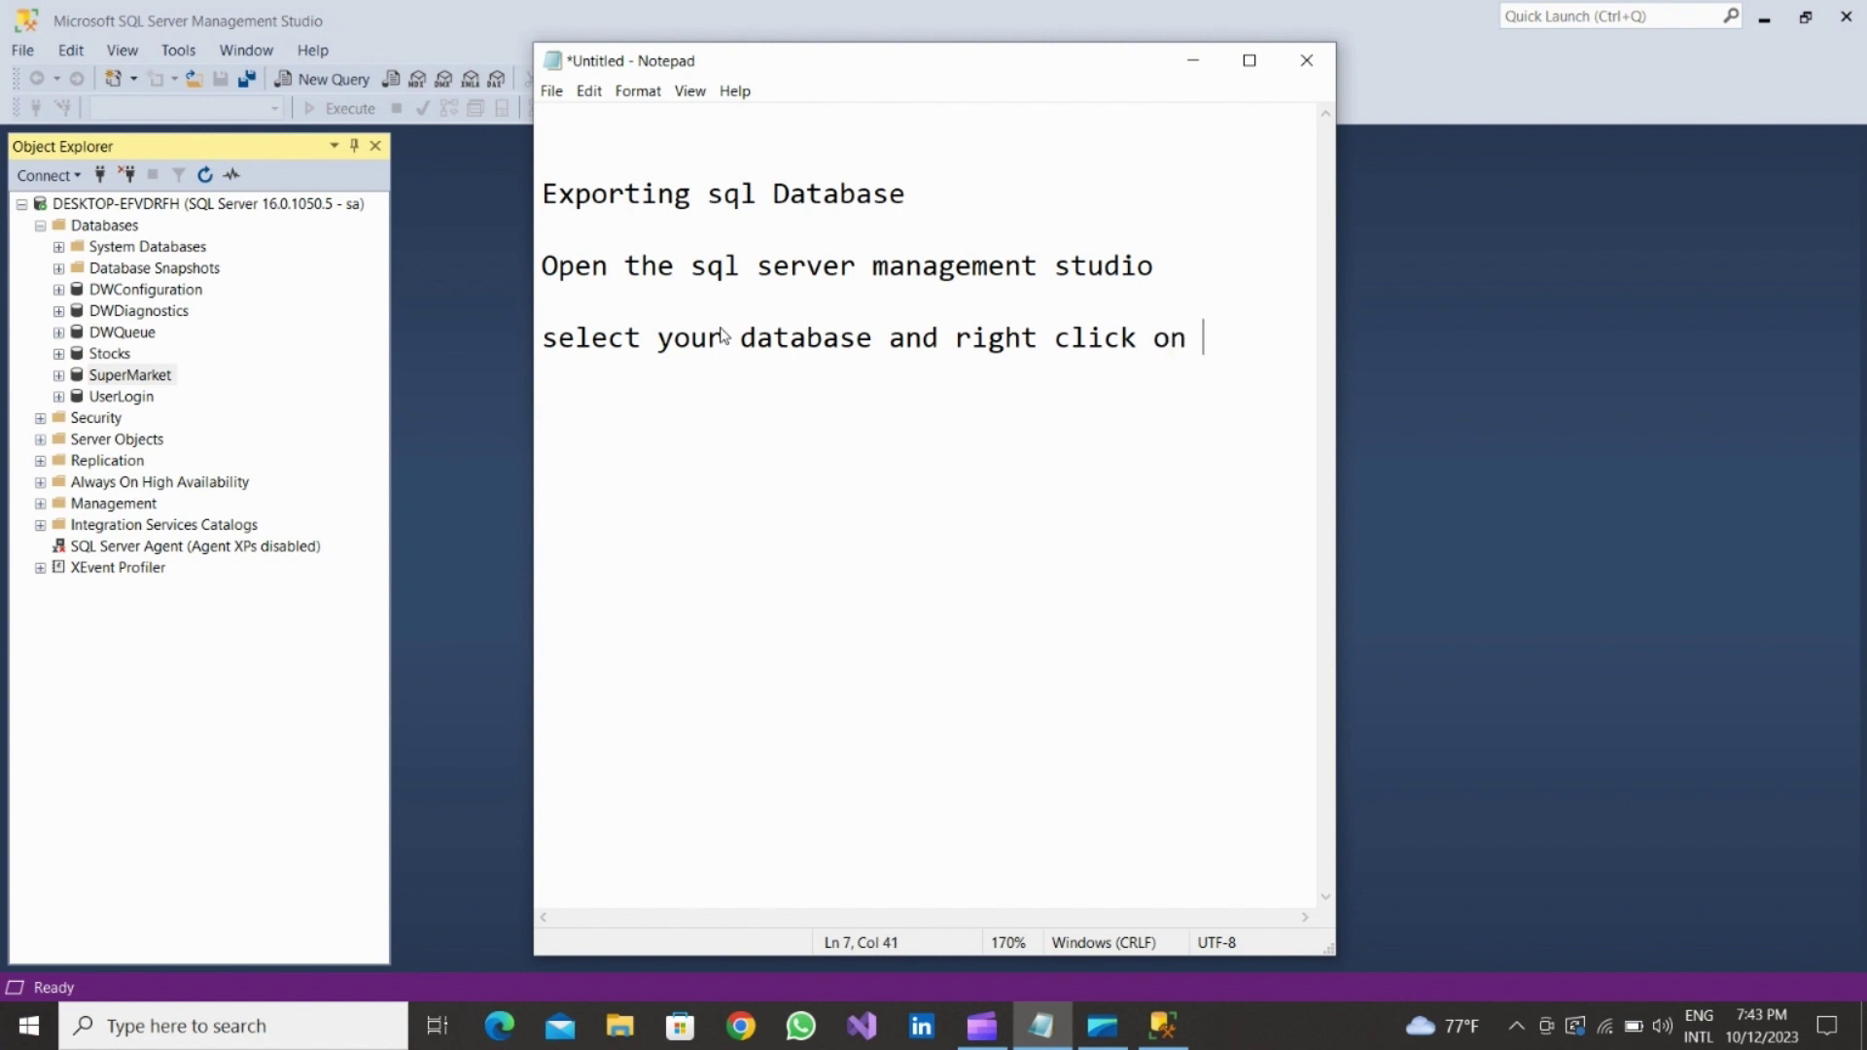
{"action": "type", "text": "the data"}
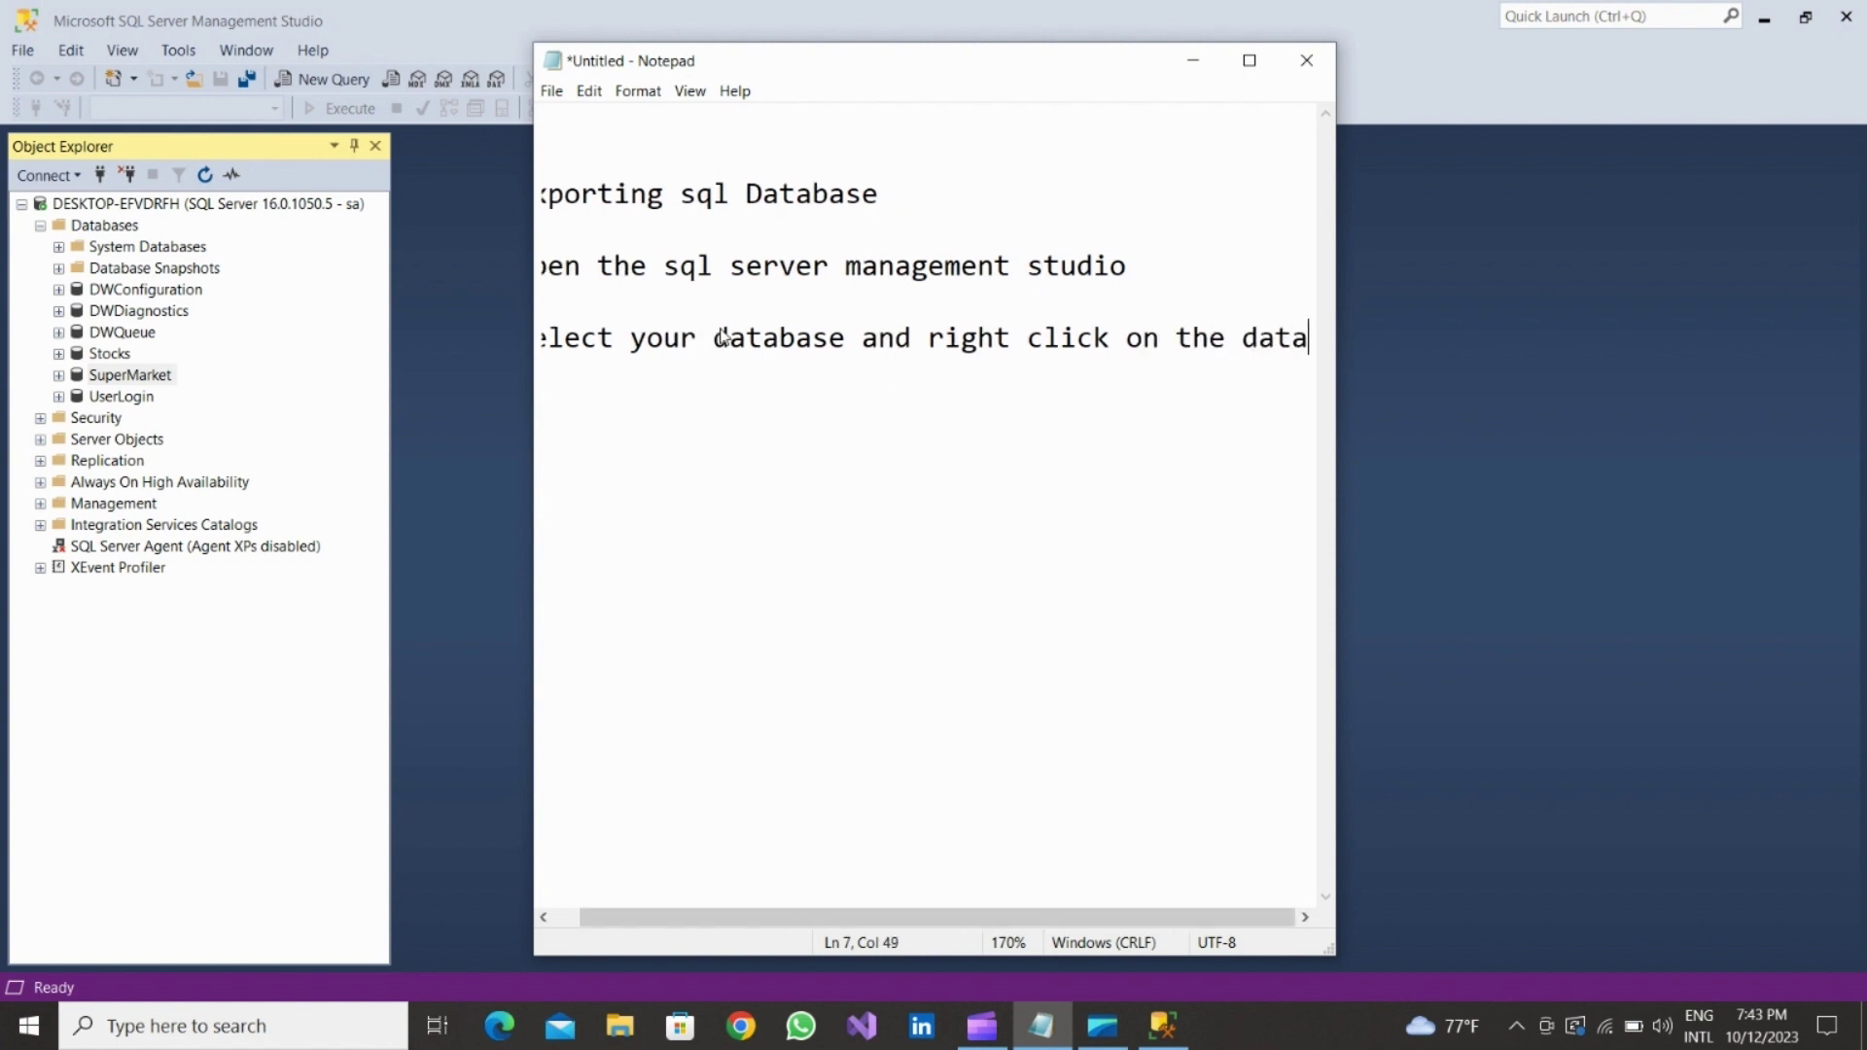
{"action": "key", "text": "Return"}
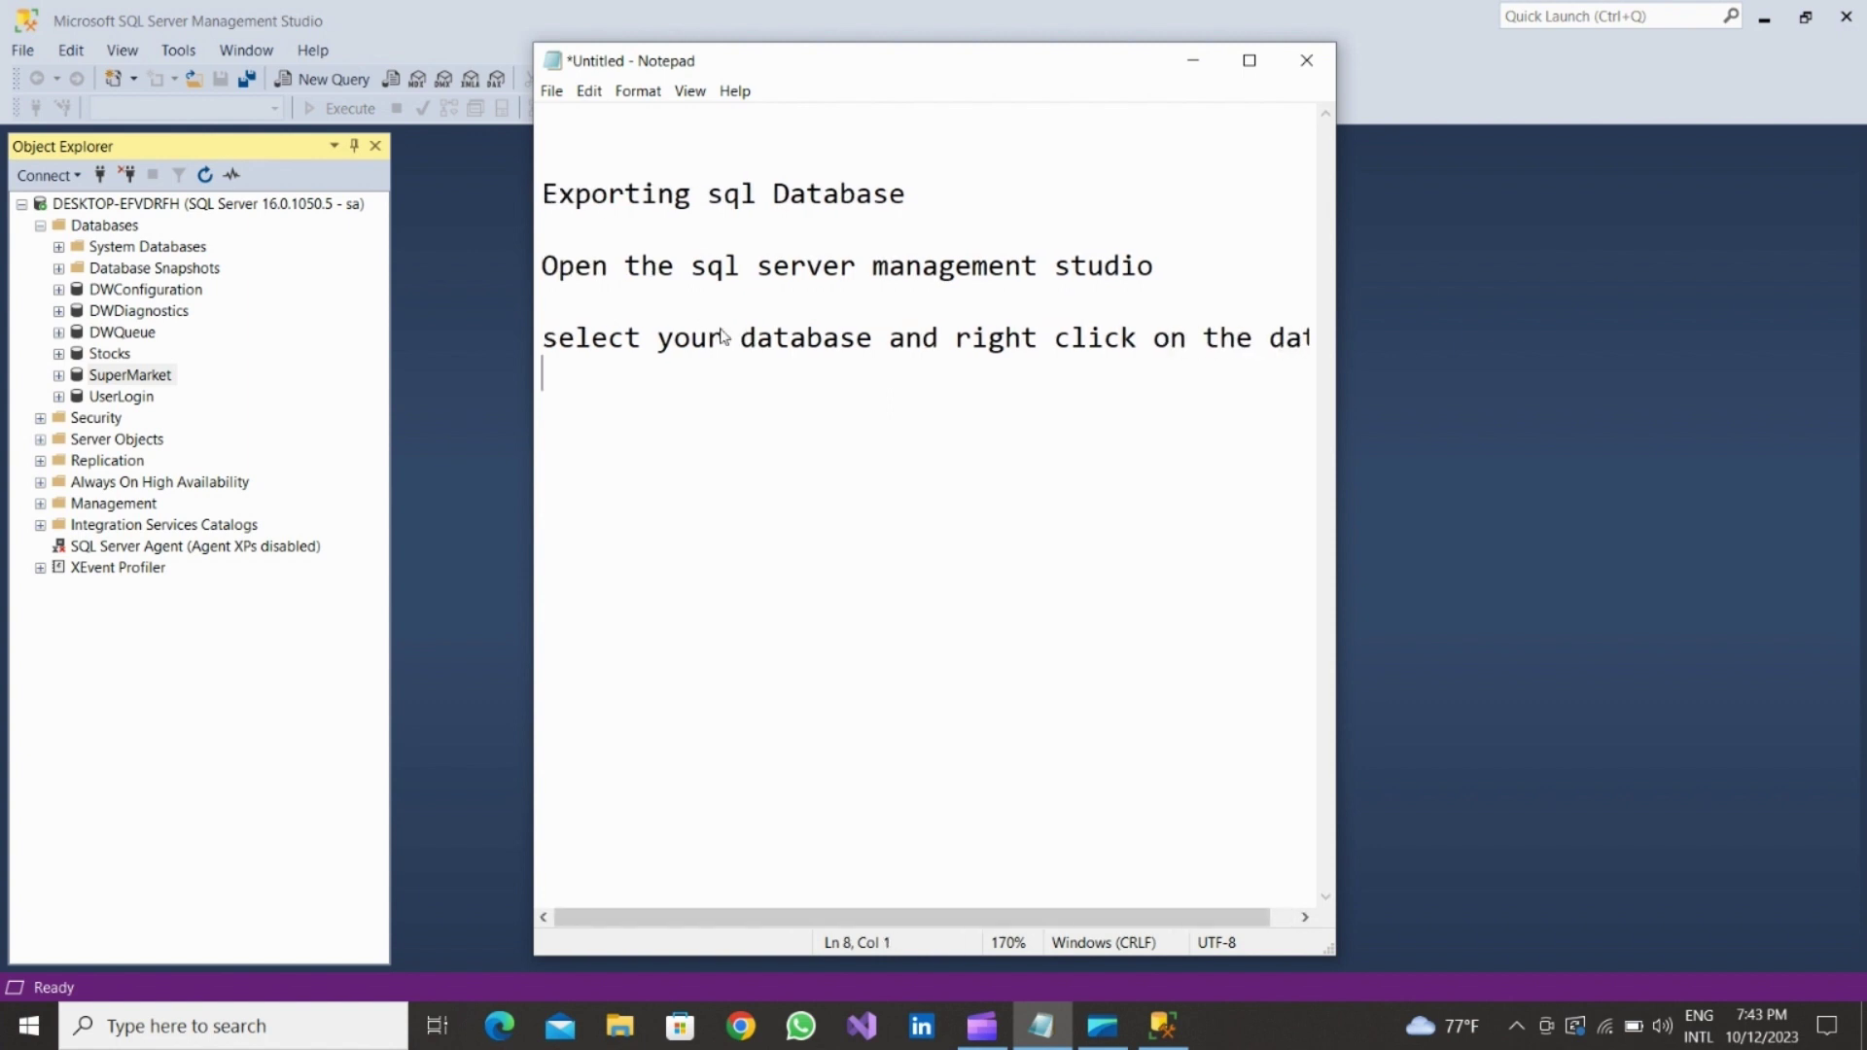
{"action": "type", "text": "base"}
Back in SQL Server Management Studio, start Export Data-tier Application for the SuperMarket database and advance to the Export Settings page.
{"action": "left_click", "coordinate": [346, 321]}
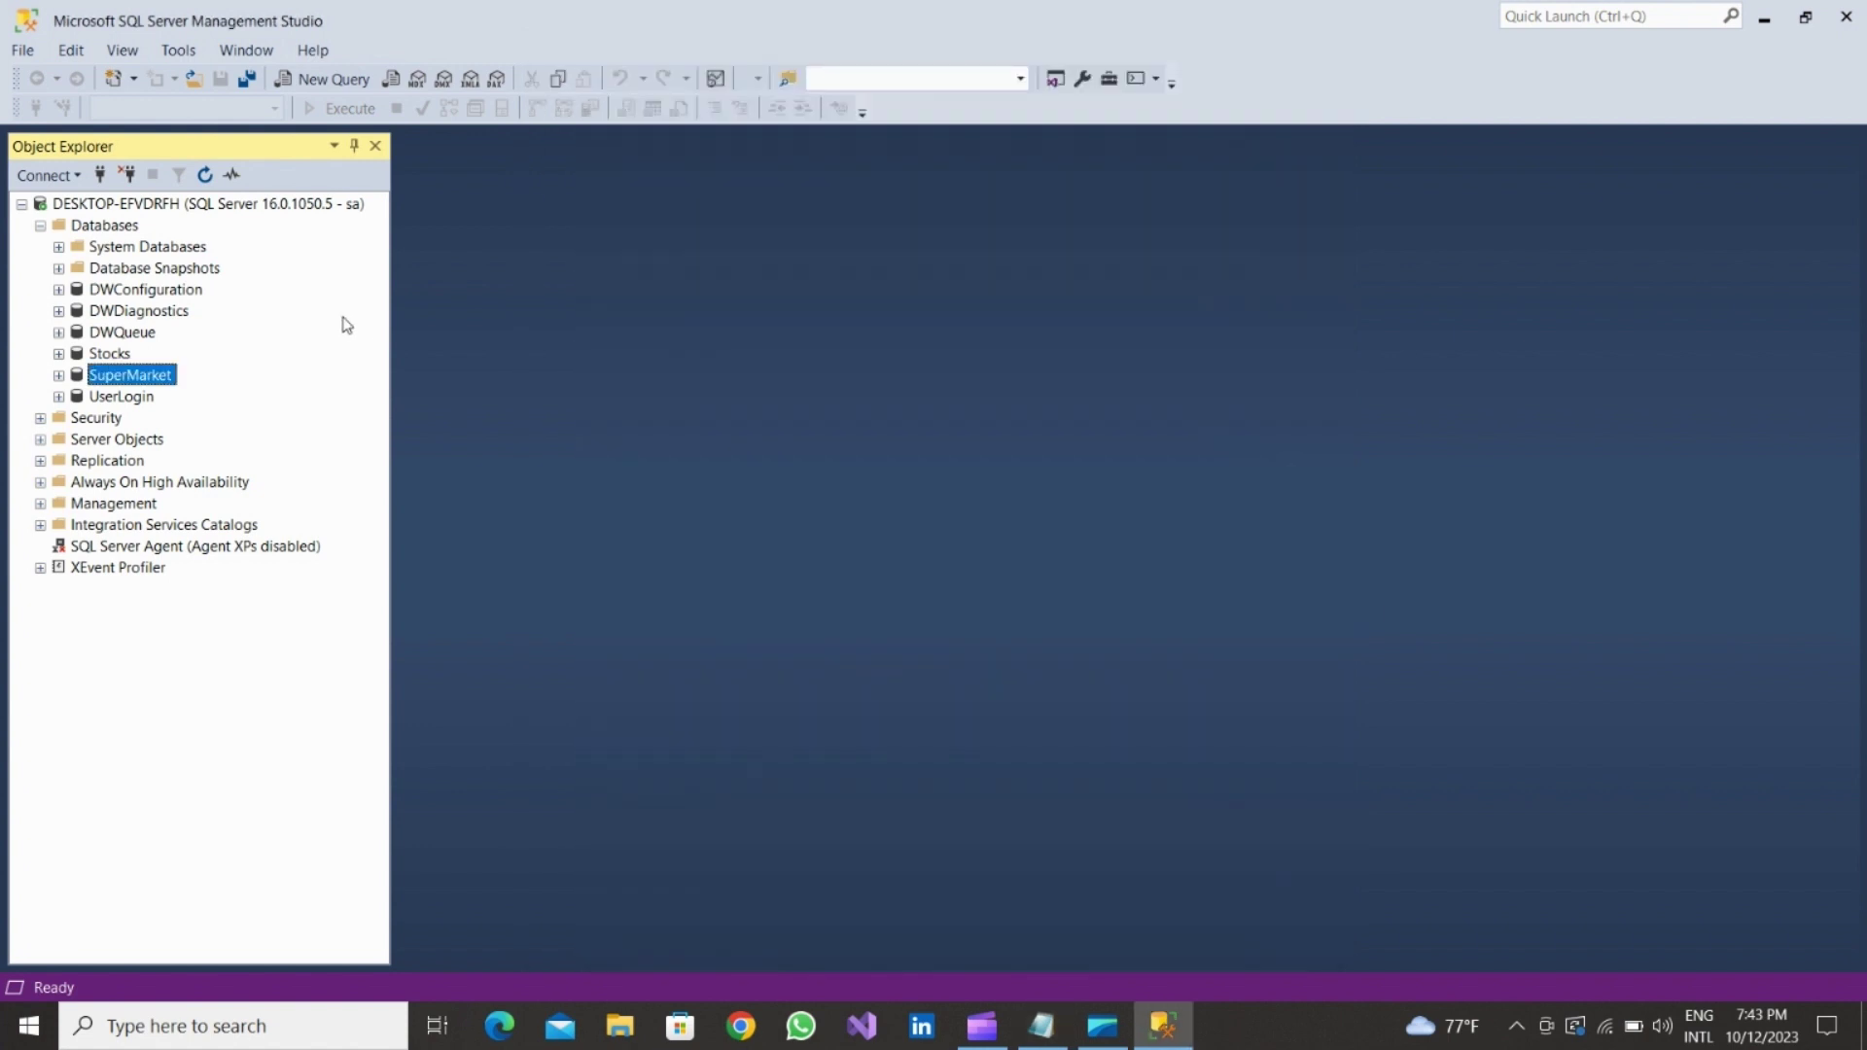
{"action": "right_click", "coordinate": [120, 372]}
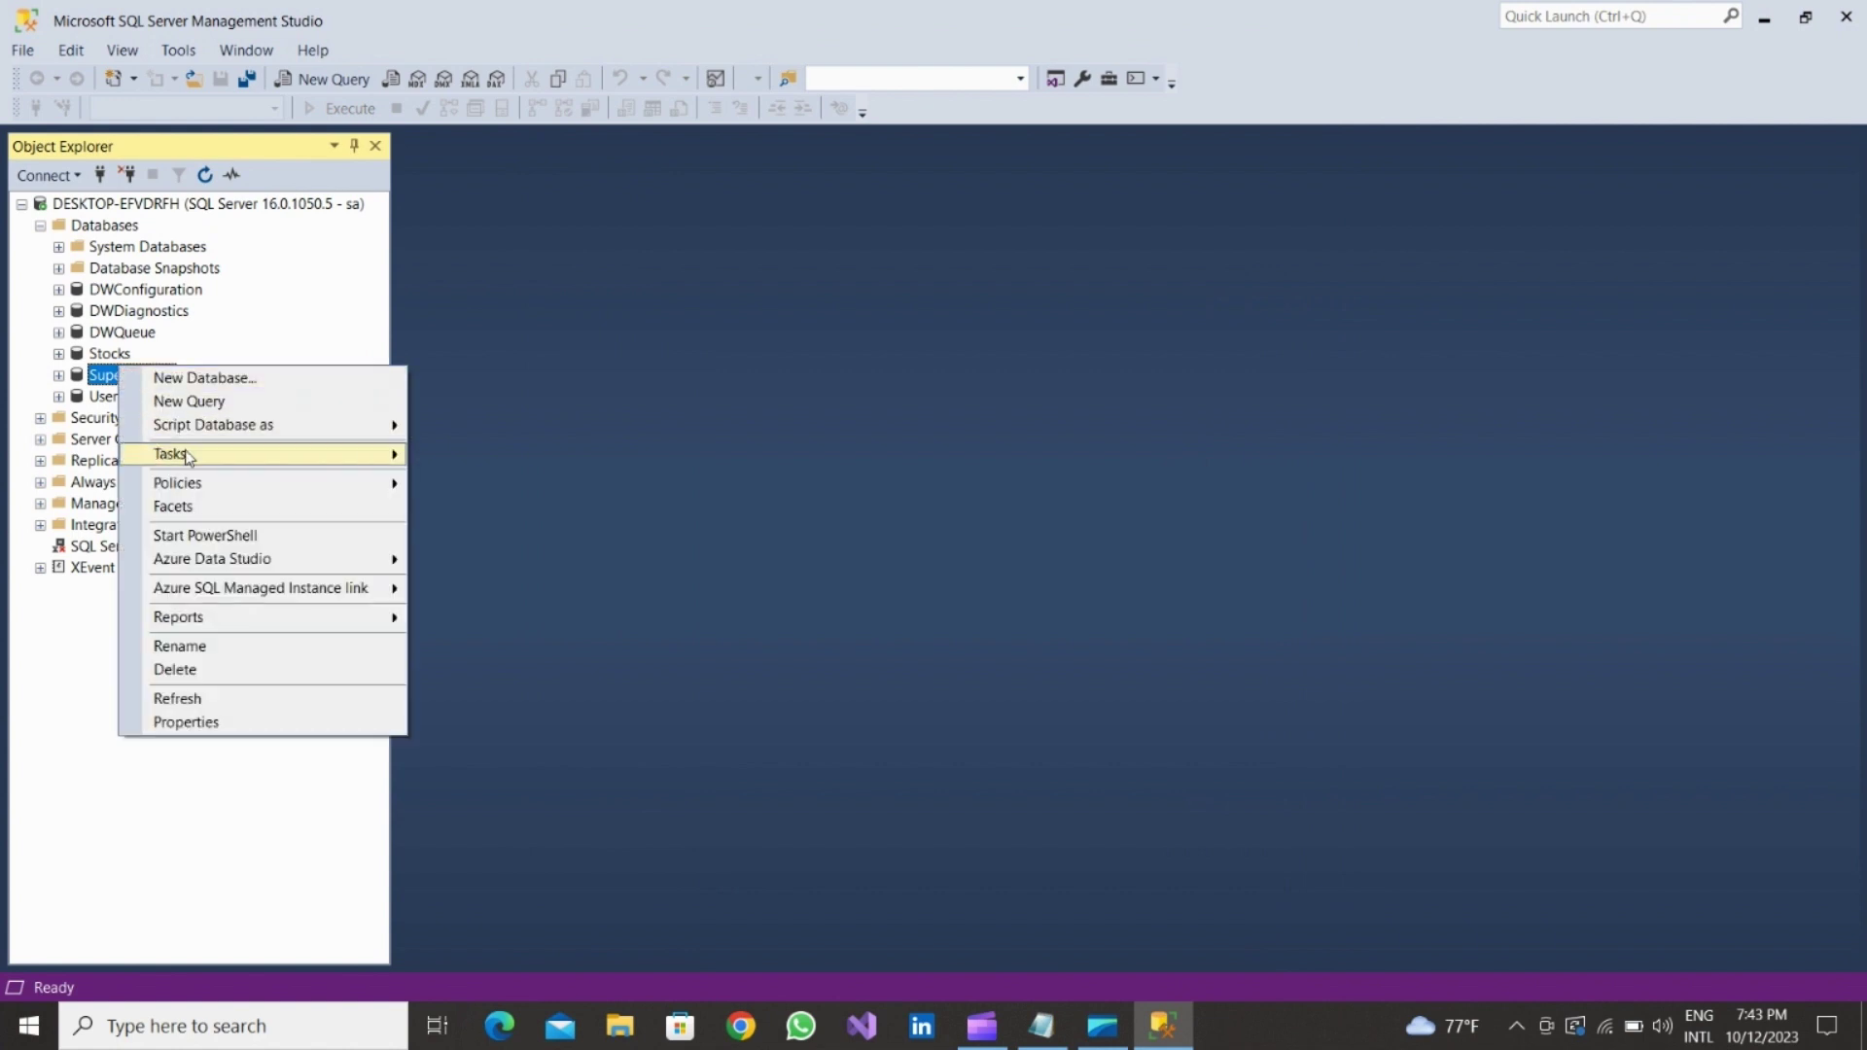
{"action": "mouse_move", "coordinate": [326, 457]}
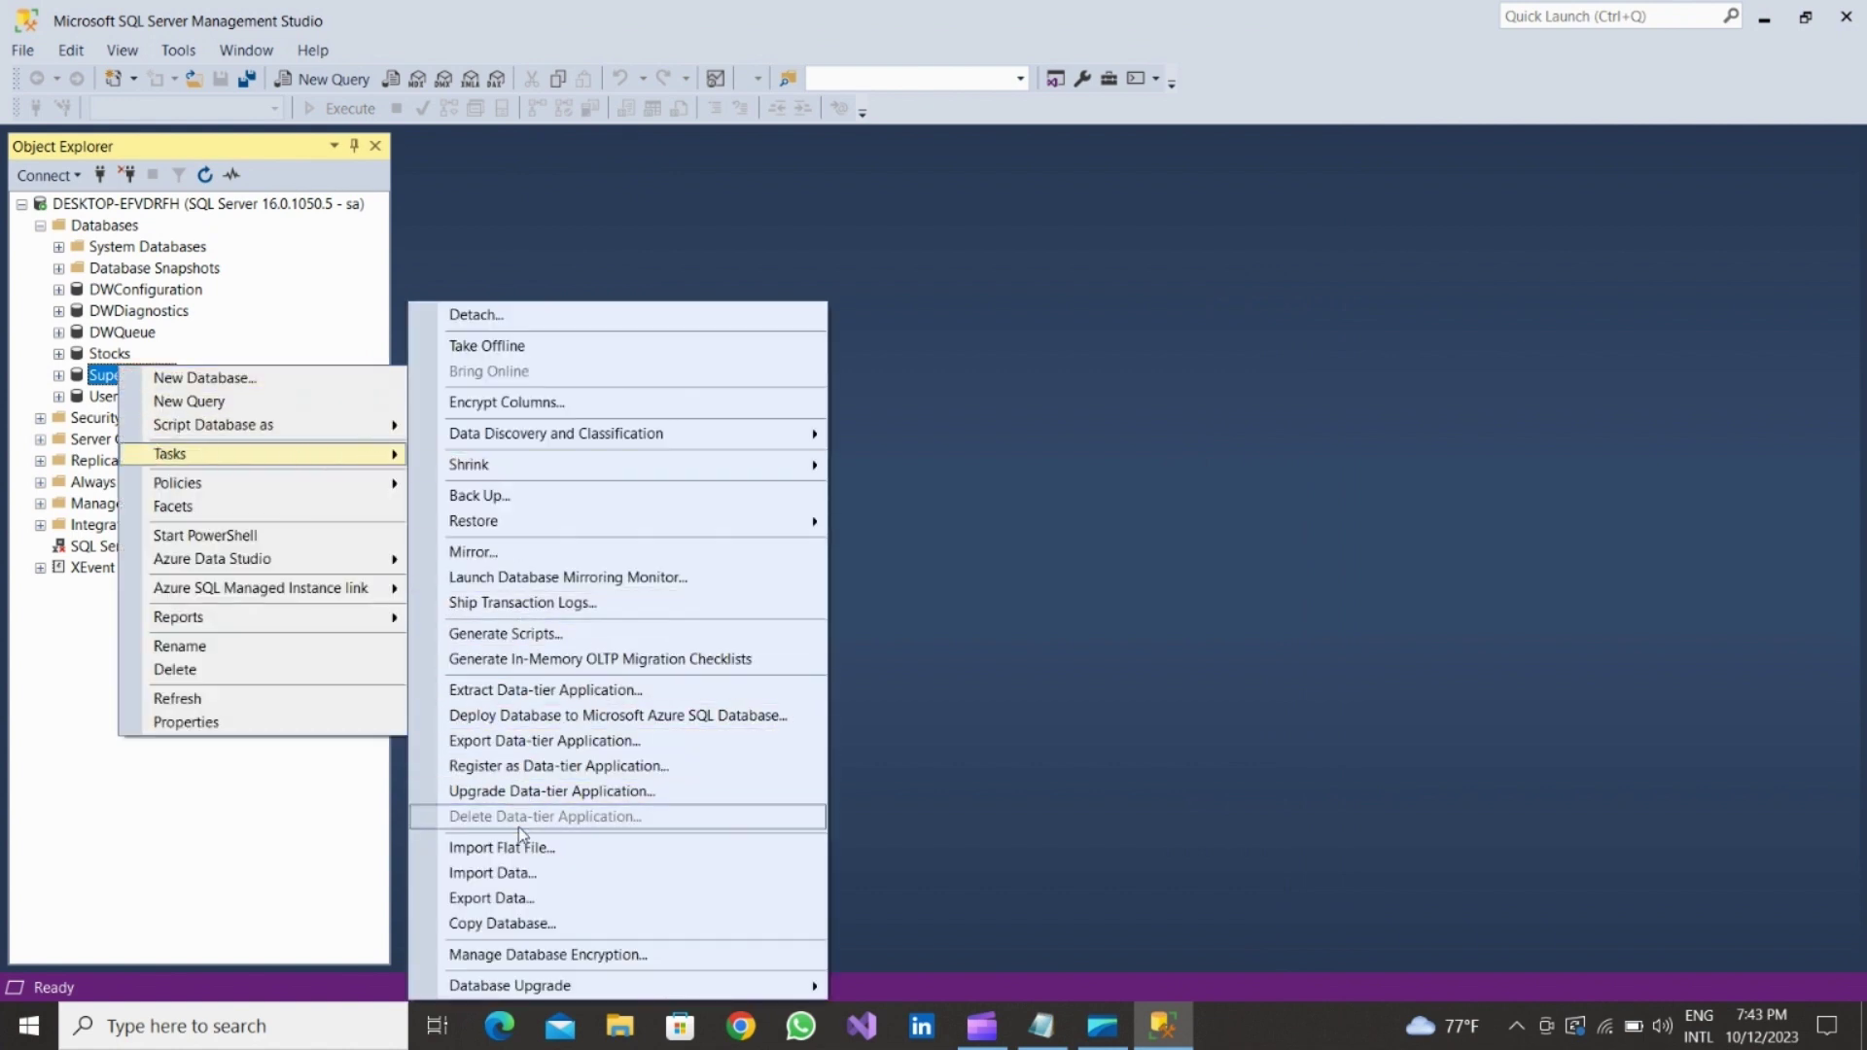
{"action": "left_click", "coordinate": [558, 741]}
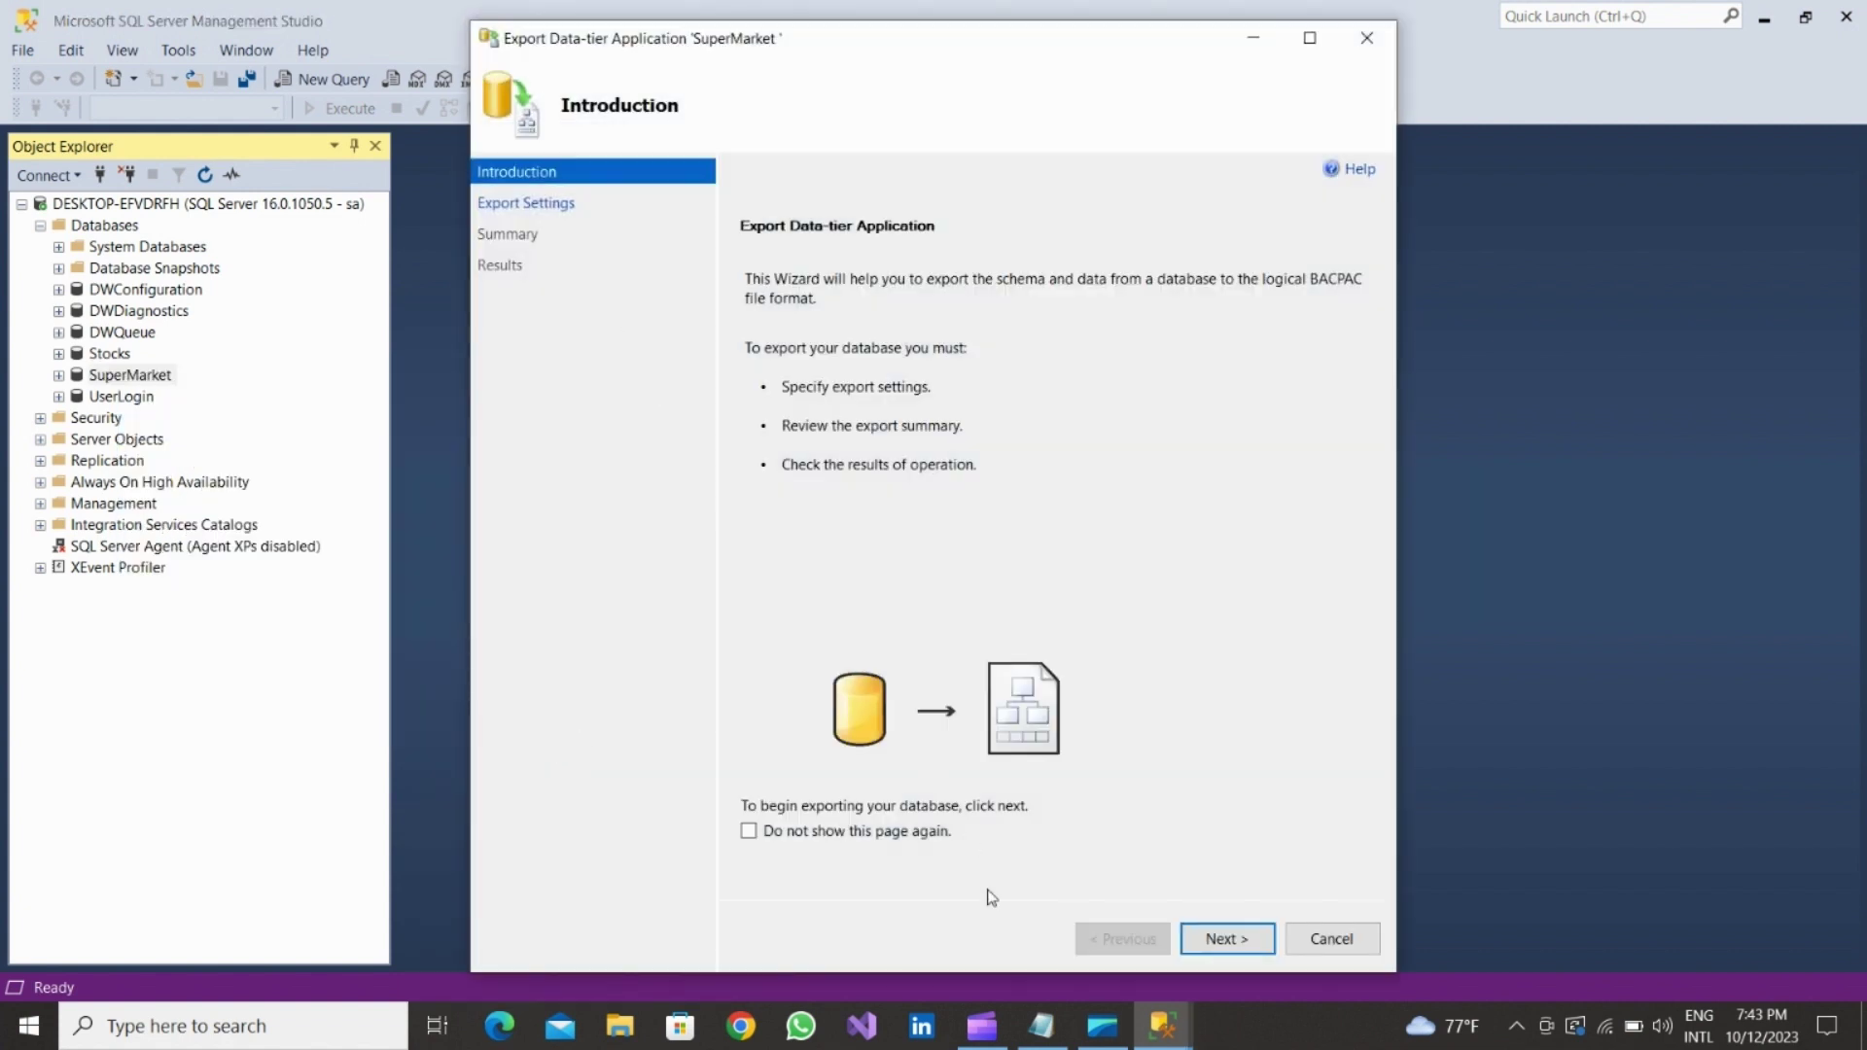
{"action": "left_click", "coordinate": [1210, 939]}
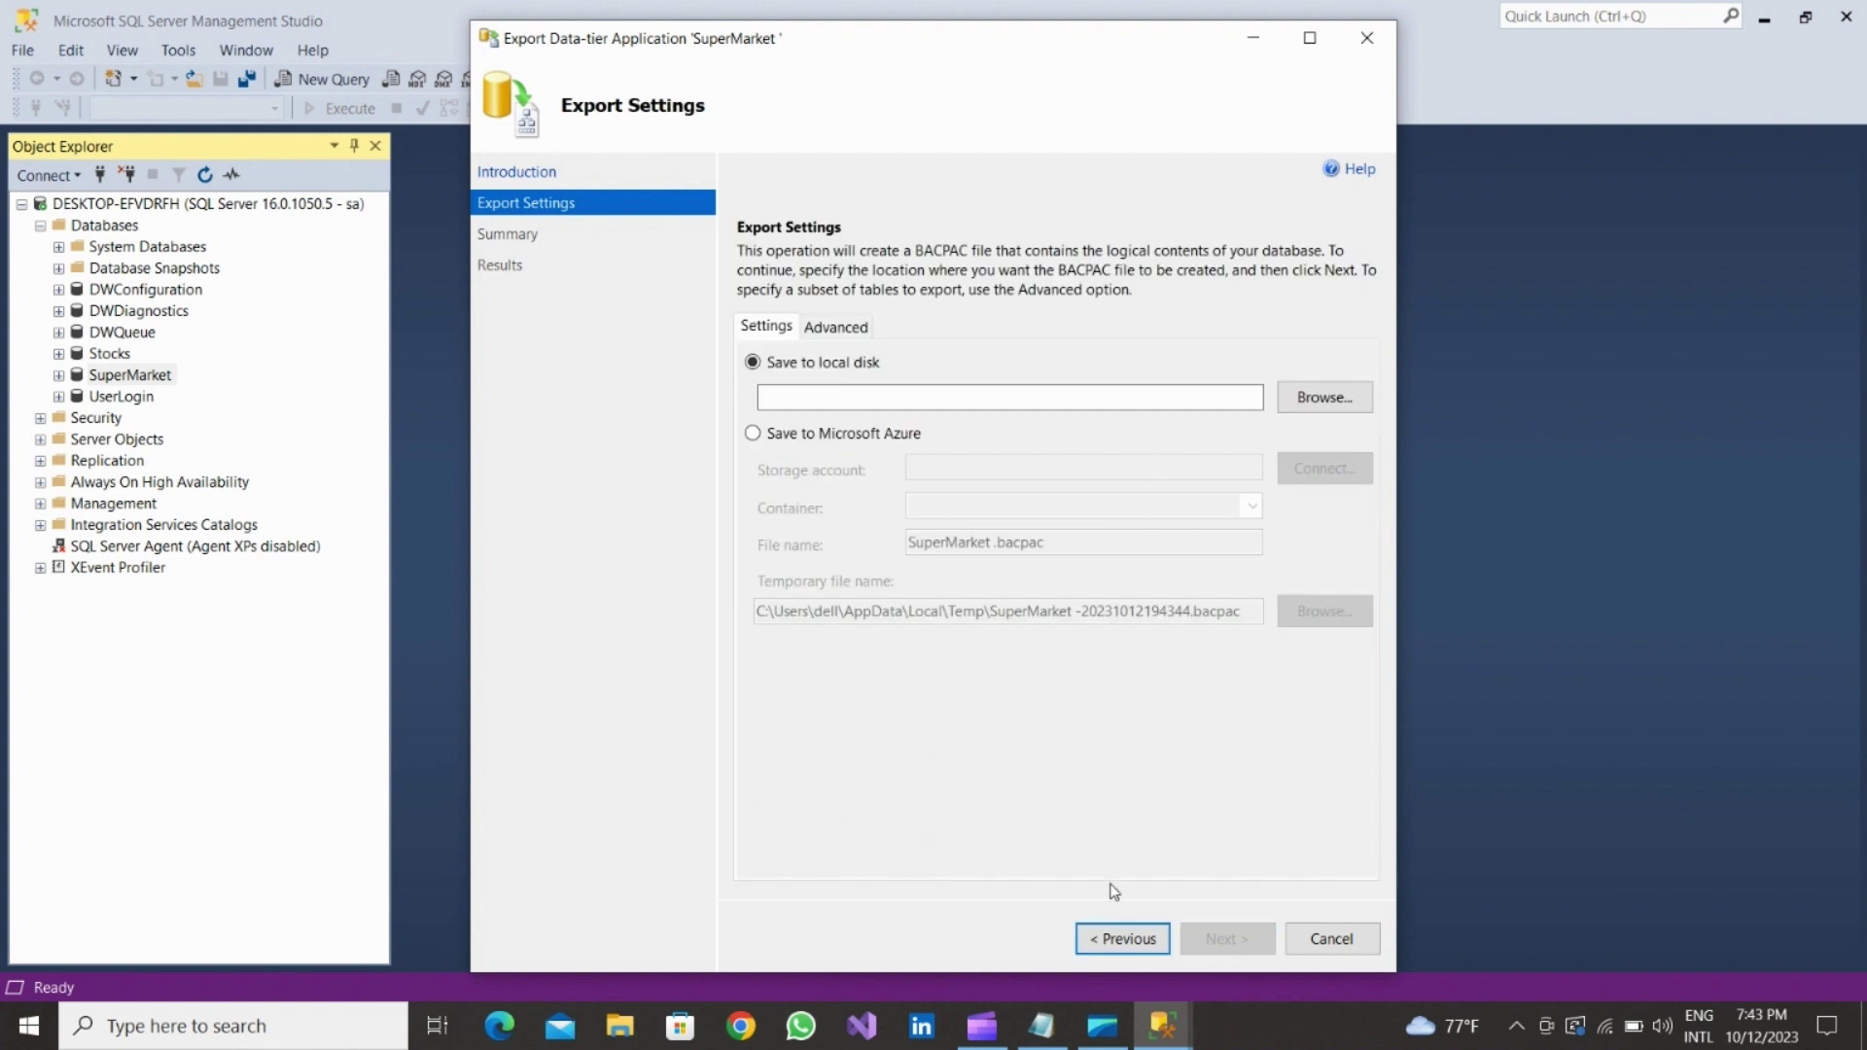
Return to the Notepad note, end the previous instruction with a period, and add "select a location to save the database" below a blank line.
{"action": "left_click", "coordinate": [1041, 1026]}
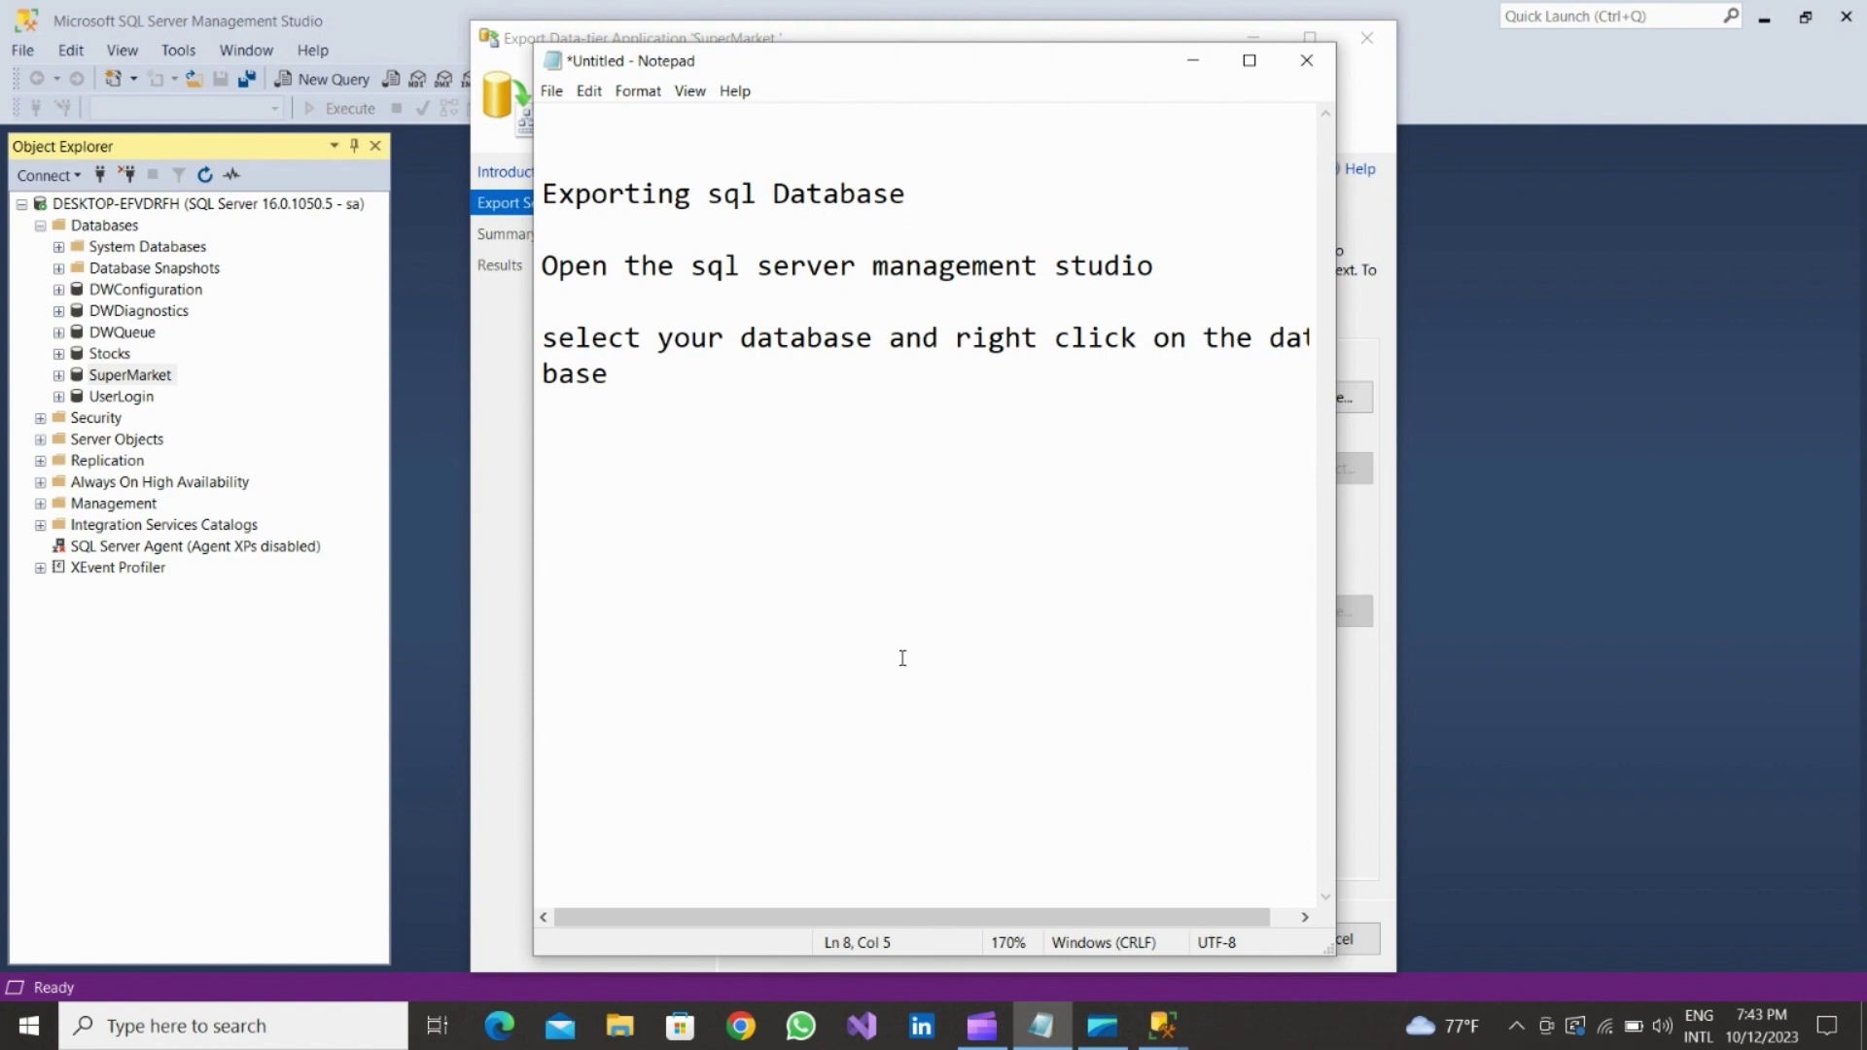
{"action": "type", "text": "."}
{"action": "key", "text": "Return"}
{"action": "key", "text": "Return"}
{"action": "type", "text": "select th"}
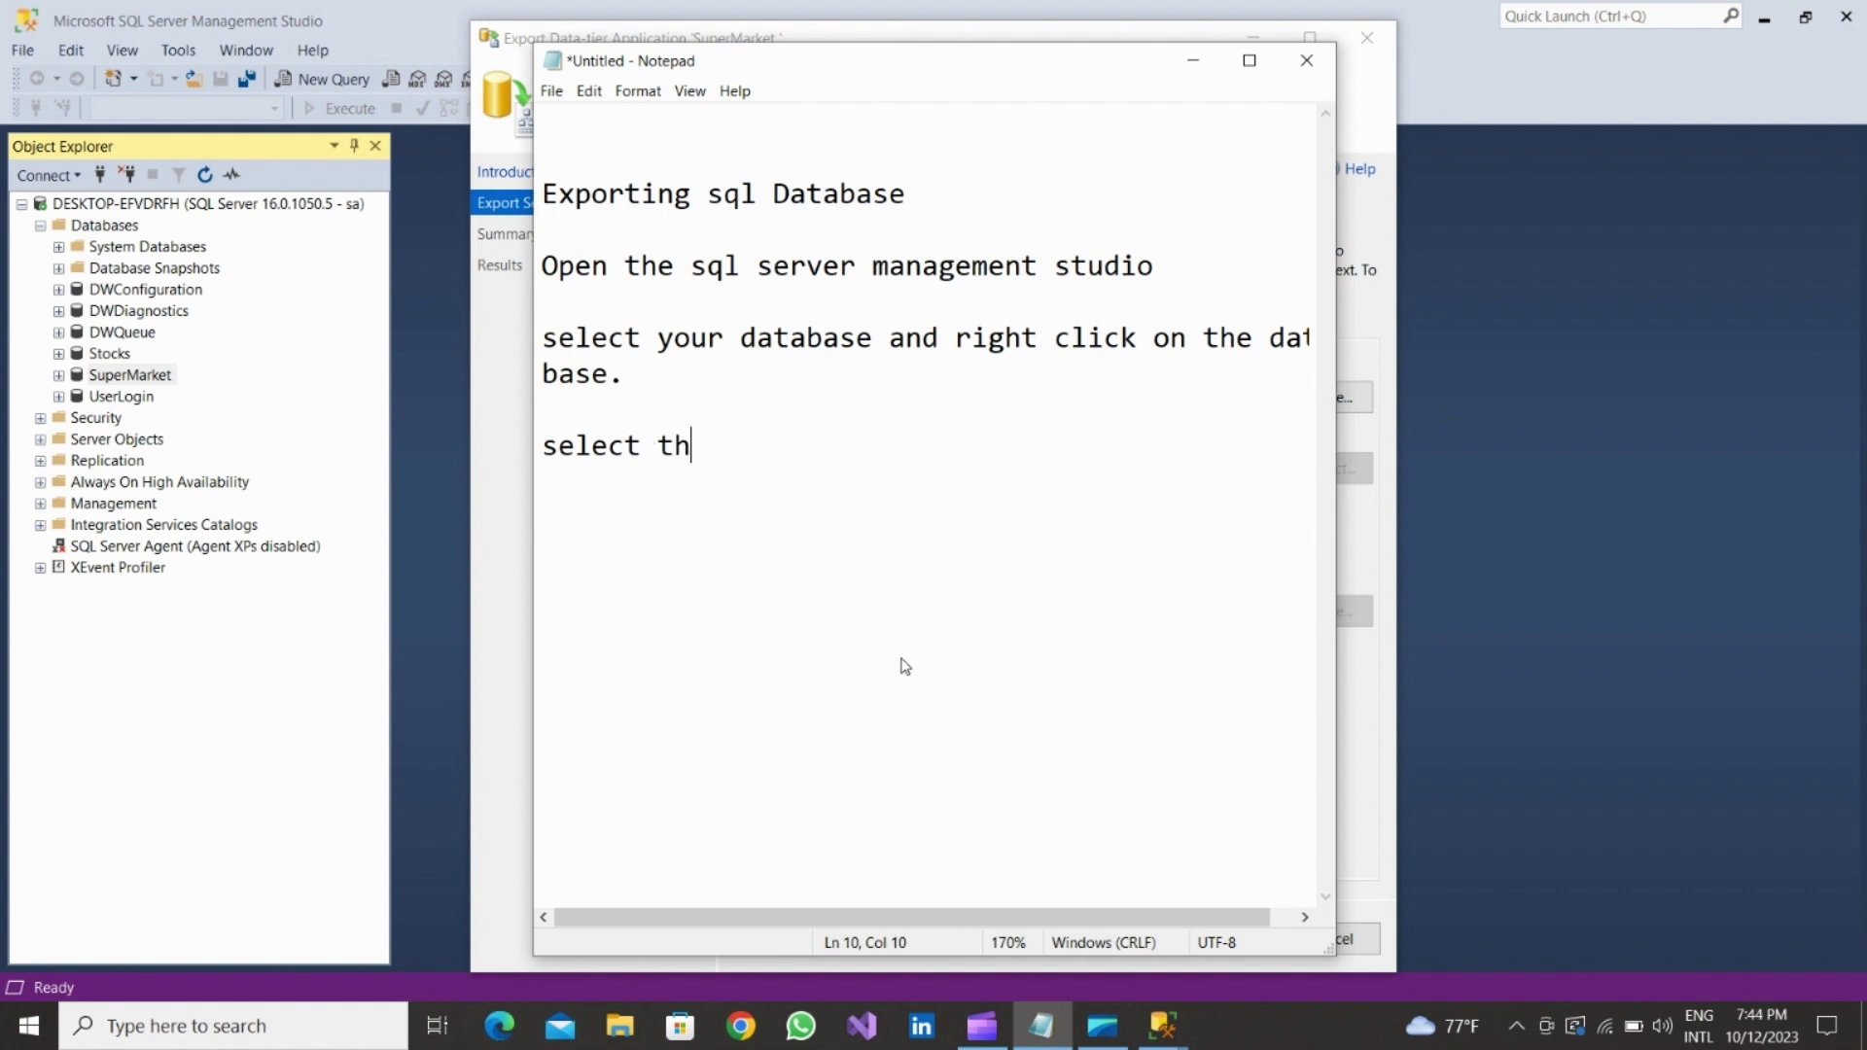
{"action": "key", "text": "BackSpace"}
{"action": "key", "text": "BackSpace"}
{"action": "type", "text": "a locatio"}
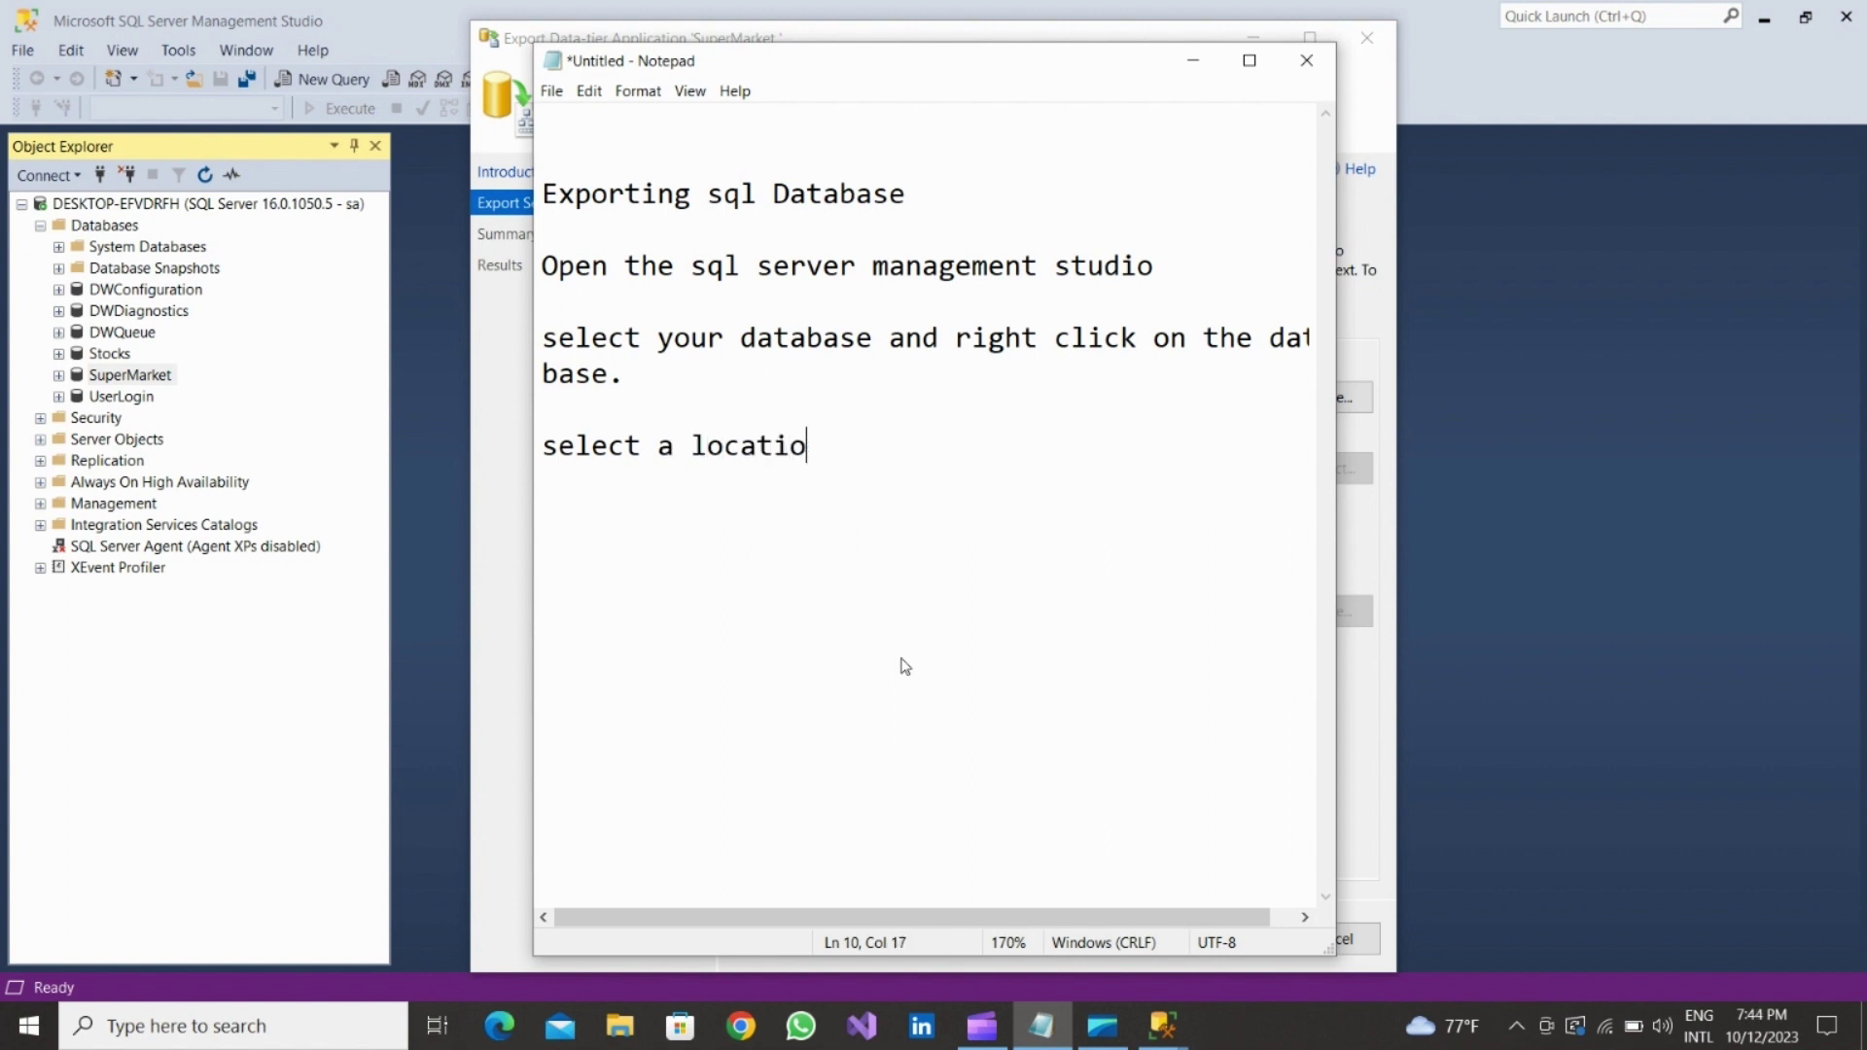
{"action": "type", "text": "n to save you"}
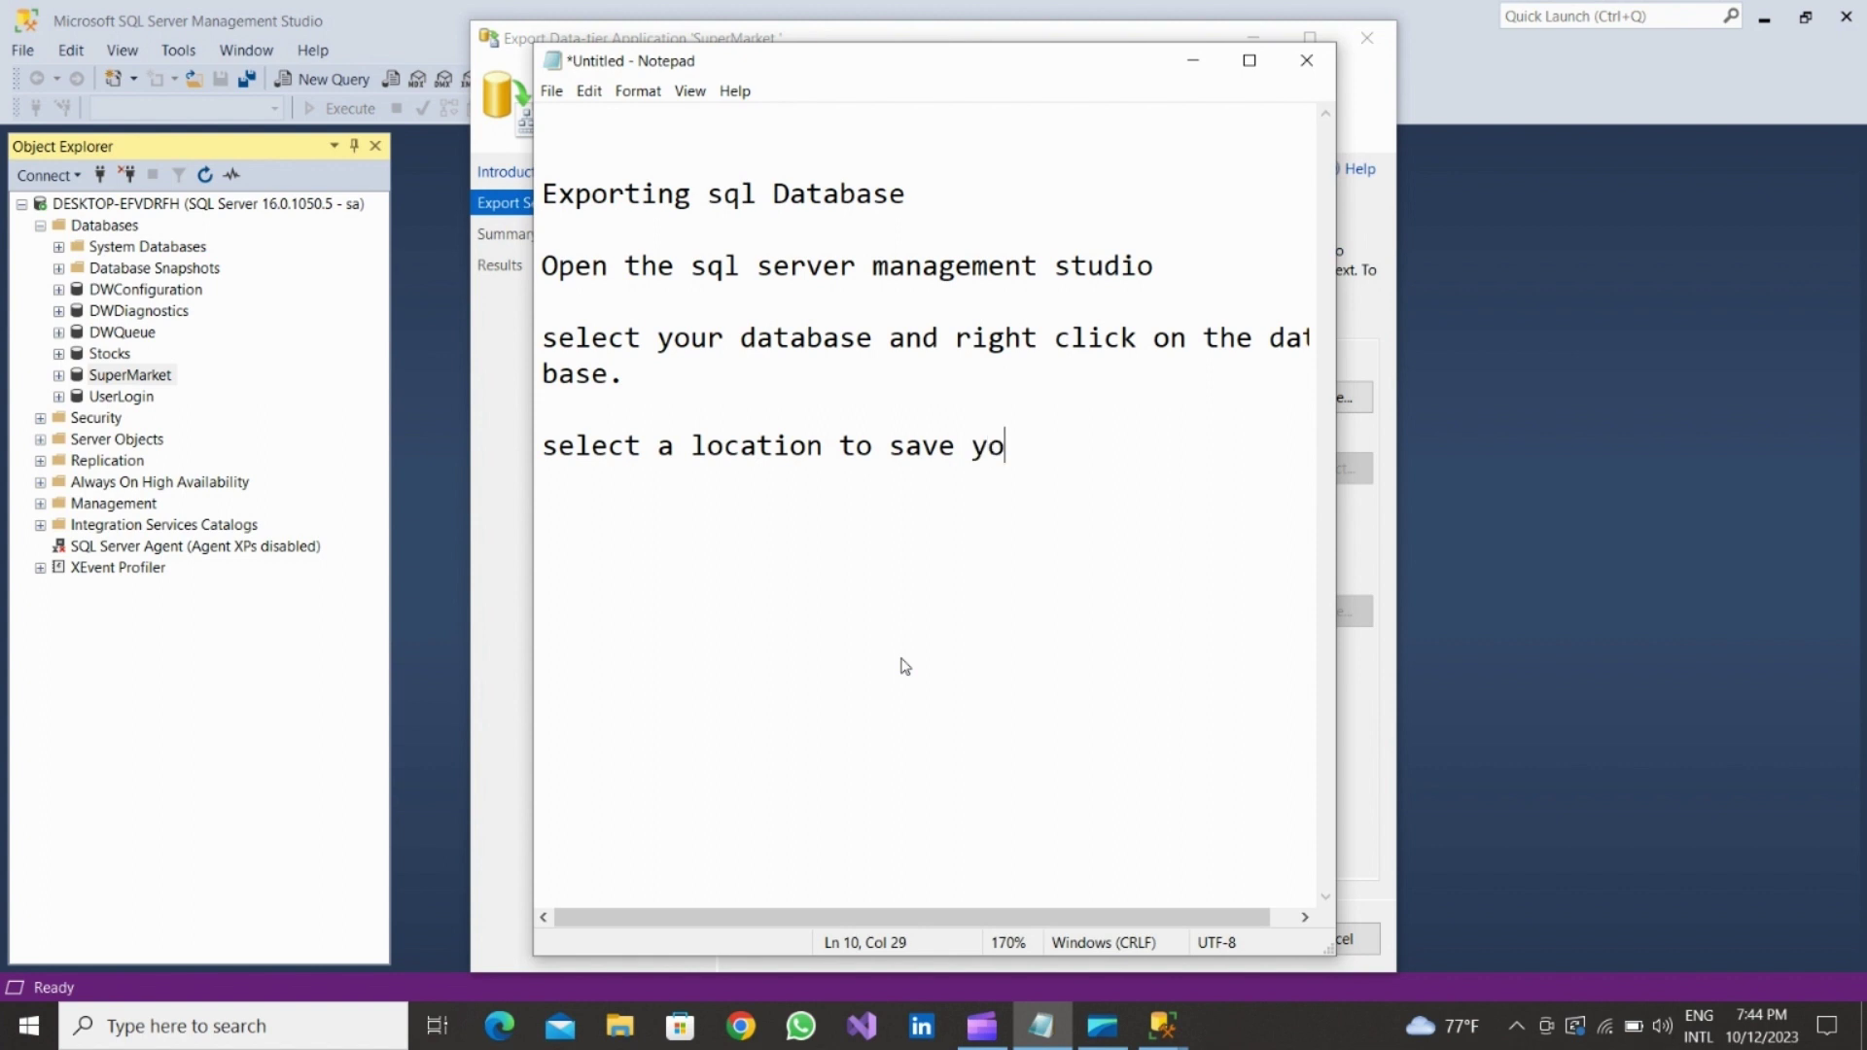
{"action": "key", "text": "BackSpace"}
{"action": "key", "text": "BackSpace"}
{"action": "key", "text": "BackSpace"}
{"action": "type", "text": "the database"}
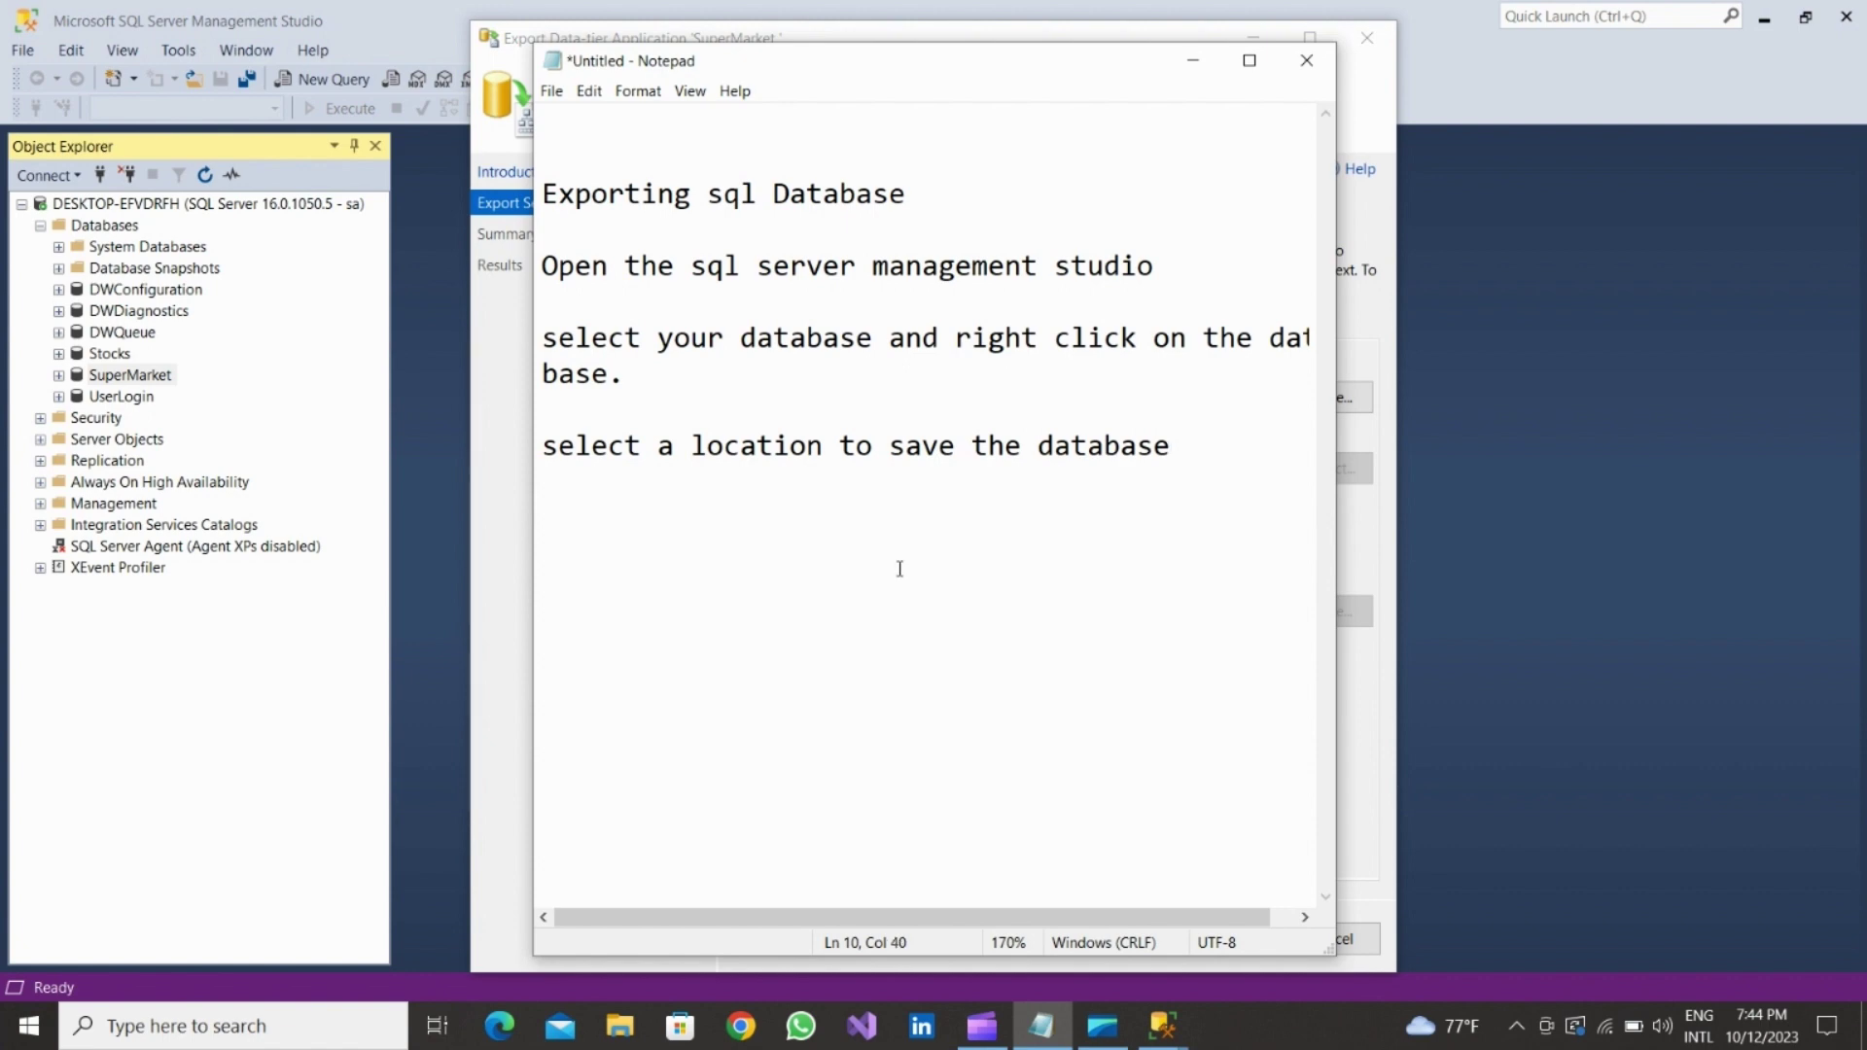
Back in the export wizard, set the local save location to a bacpac file named SuperMarket on the Desktop.
{"action": "left_click", "coordinate": [518, 483]}
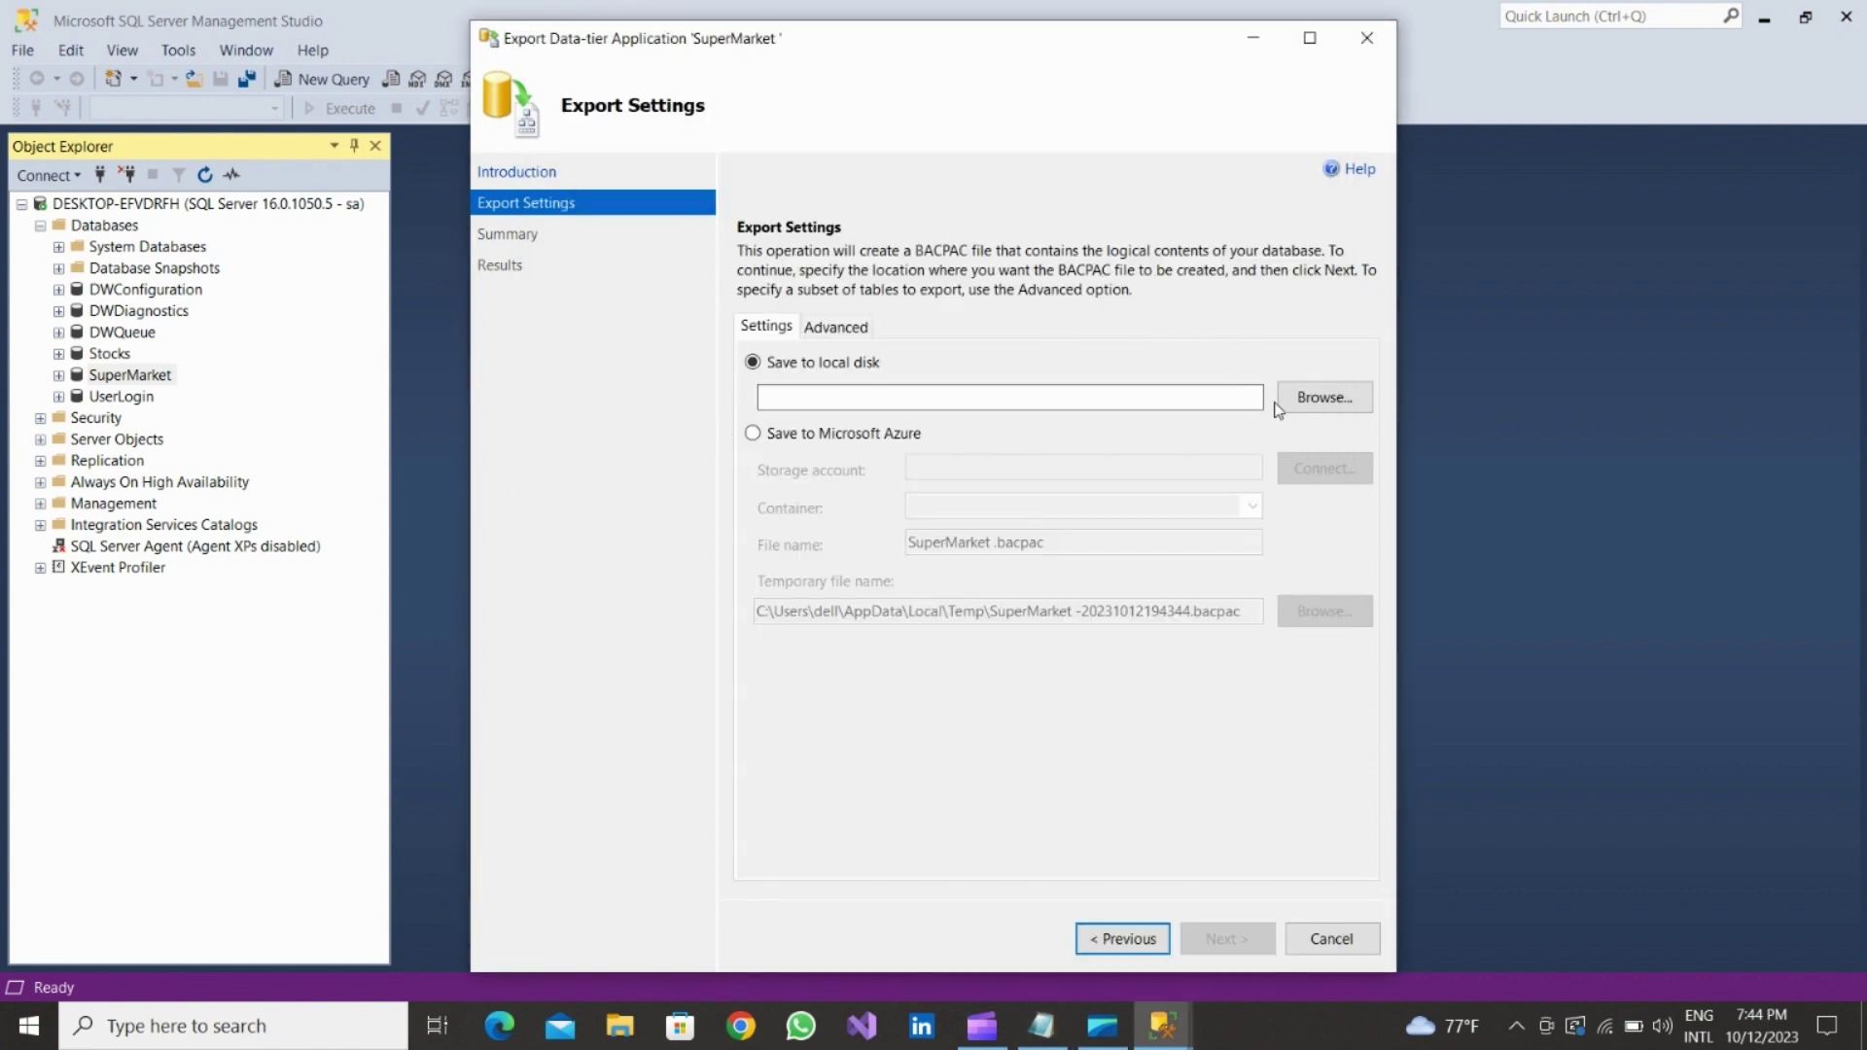
{"action": "left_click", "coordinate": [1325, 397]}
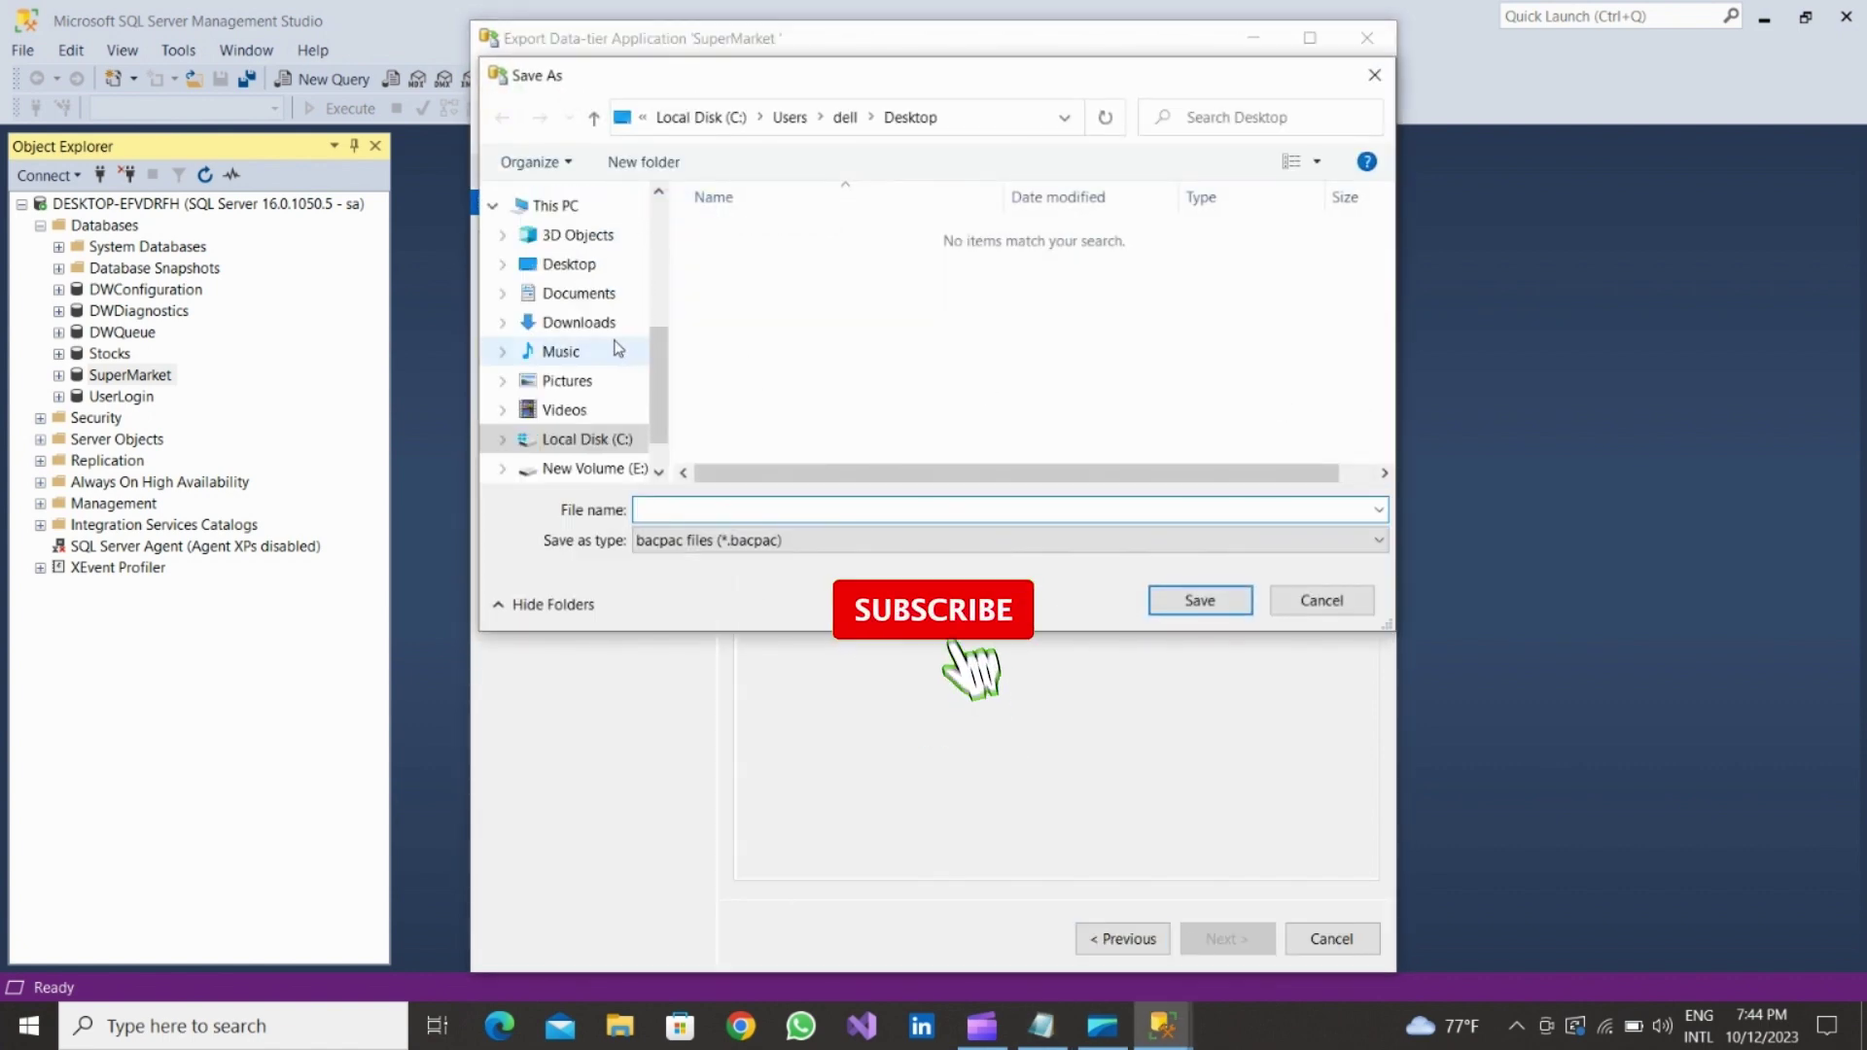
{"action": "left_click", "coordinate": [566, 265]}
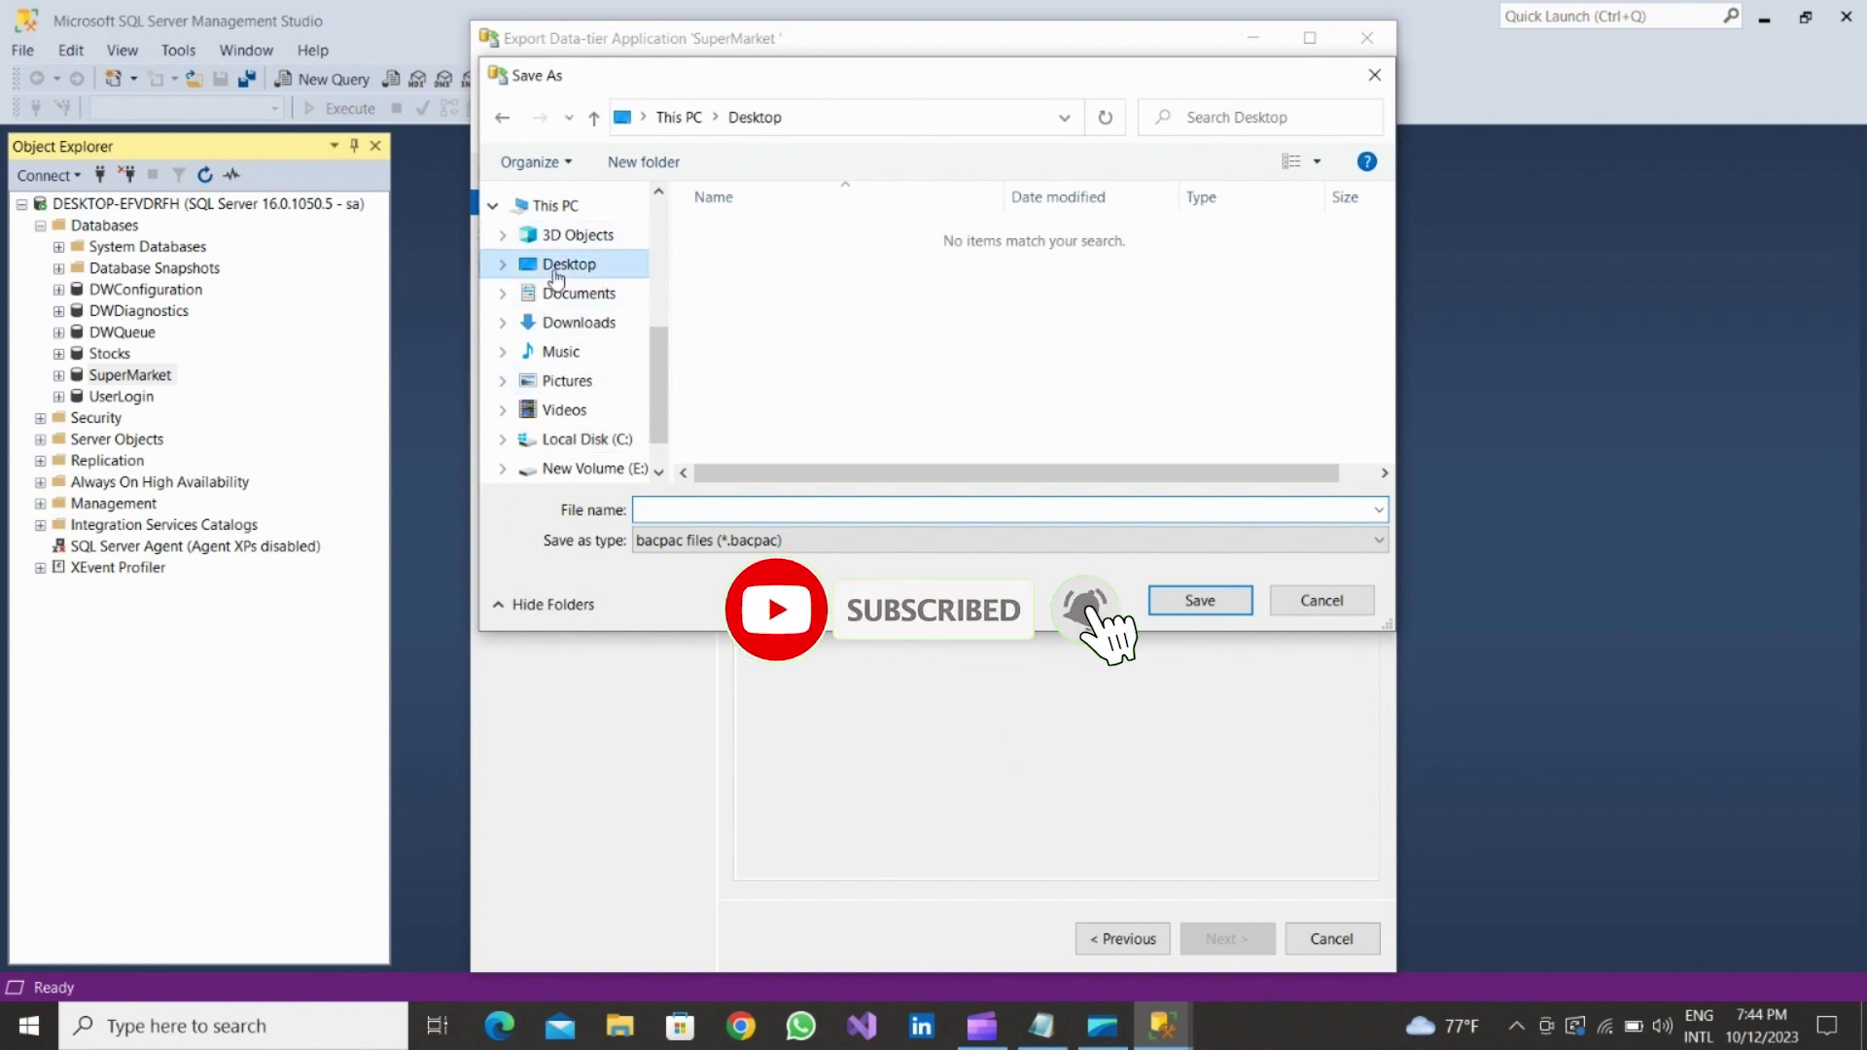
{"action": "left_click", "coordinate": [699, 514]}
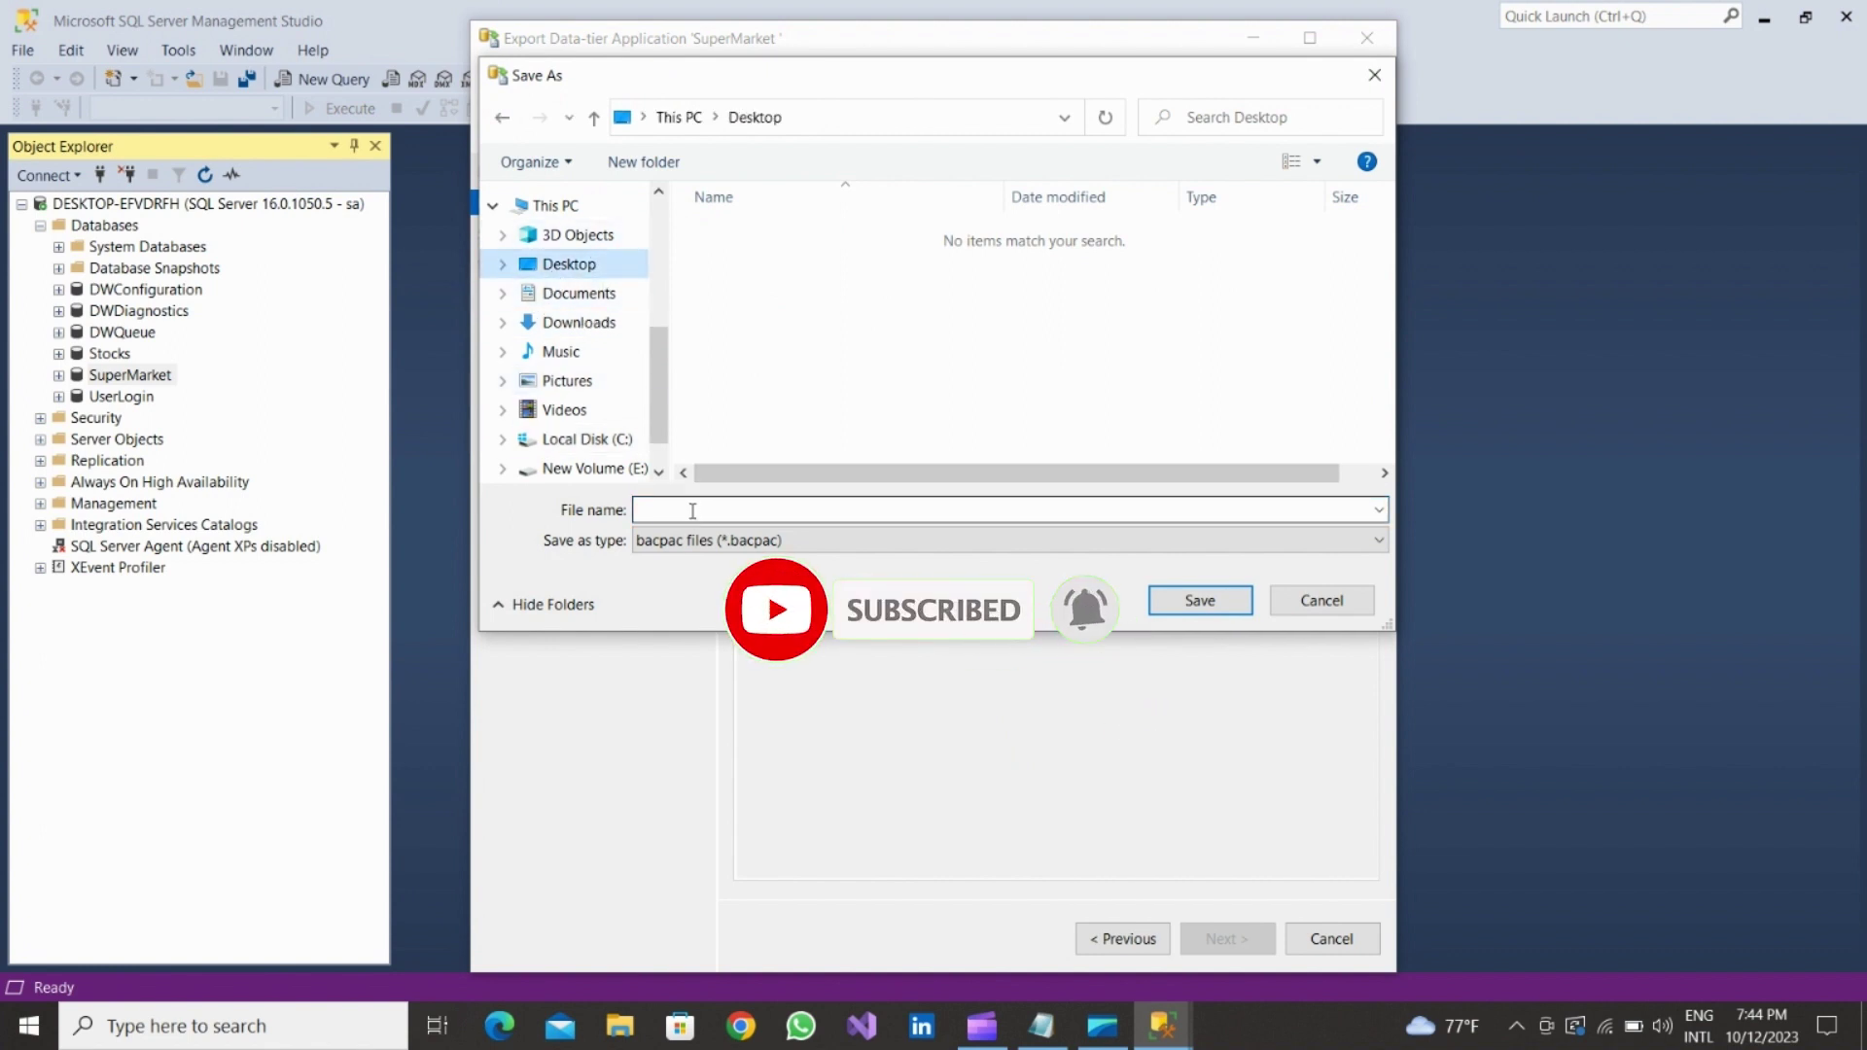
{"action": "left_click", "coordinate": [693, 510]}
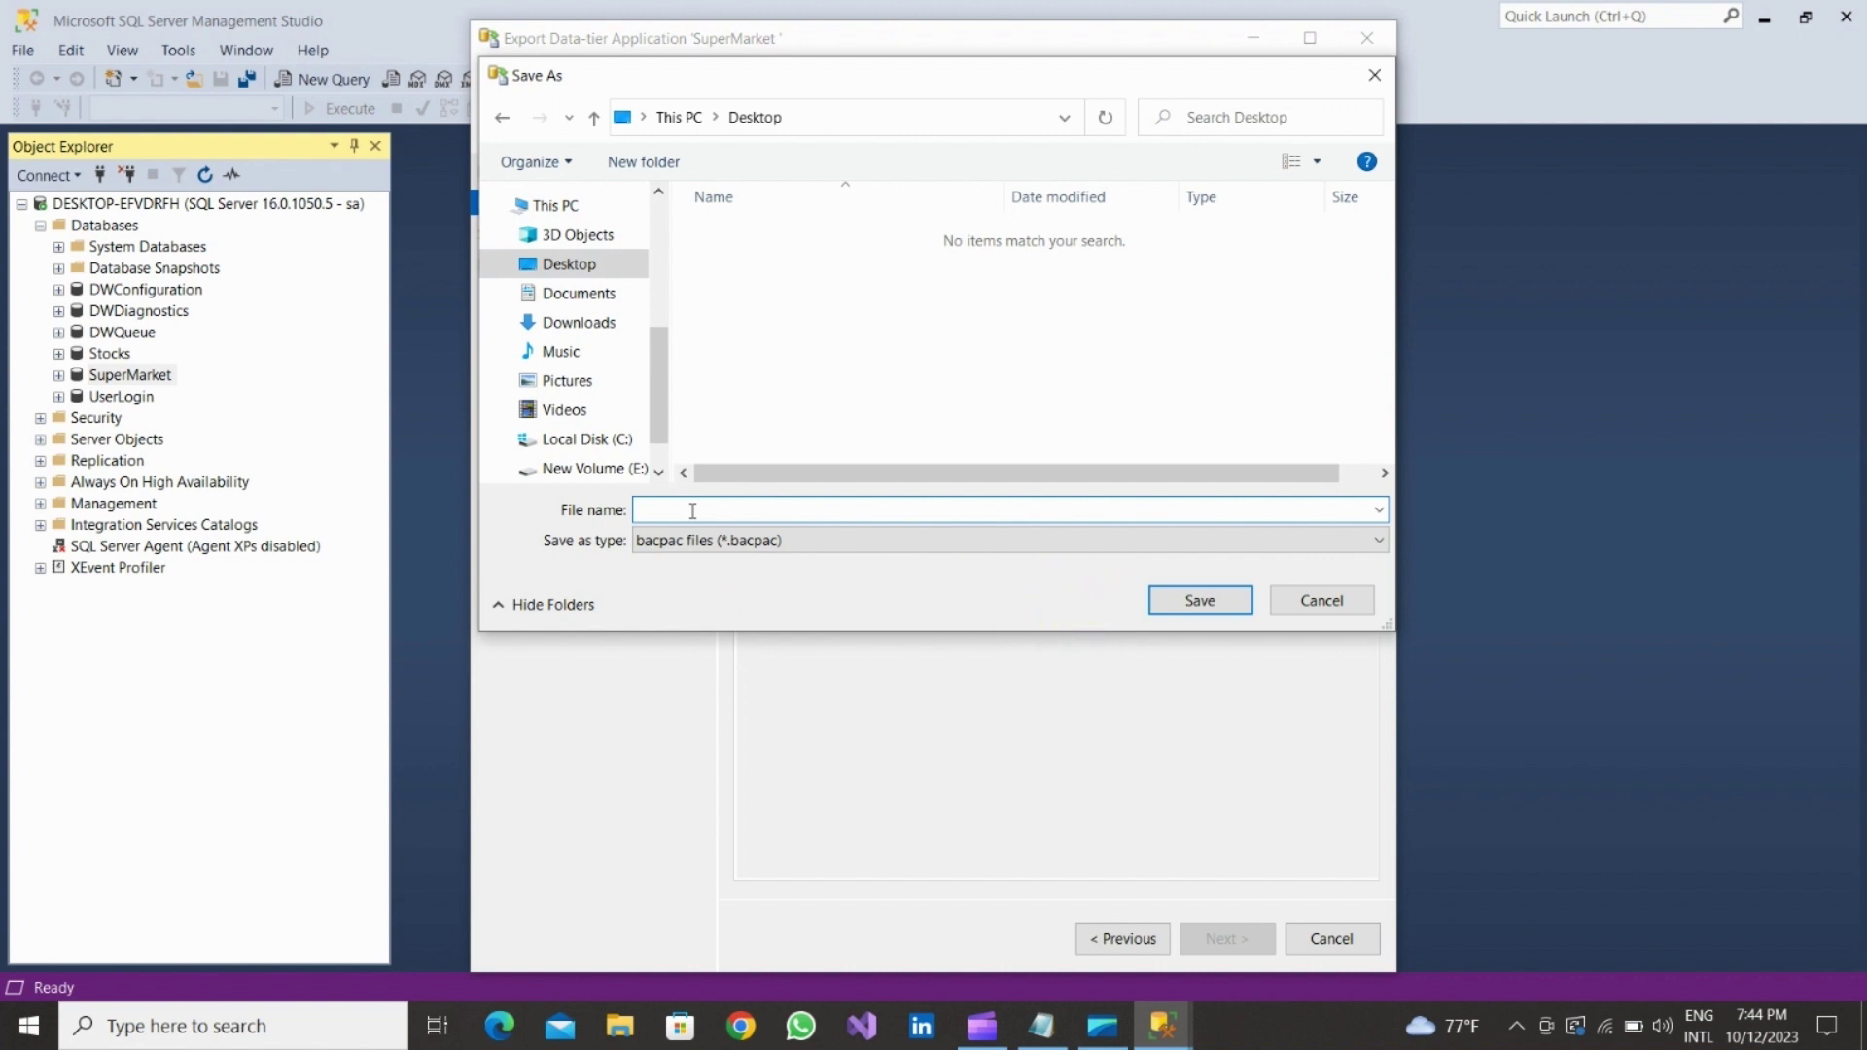
{"action": "type", "text": "SuperMarket"}
{"action": "left_click", "coordinate": [1196, 608]}
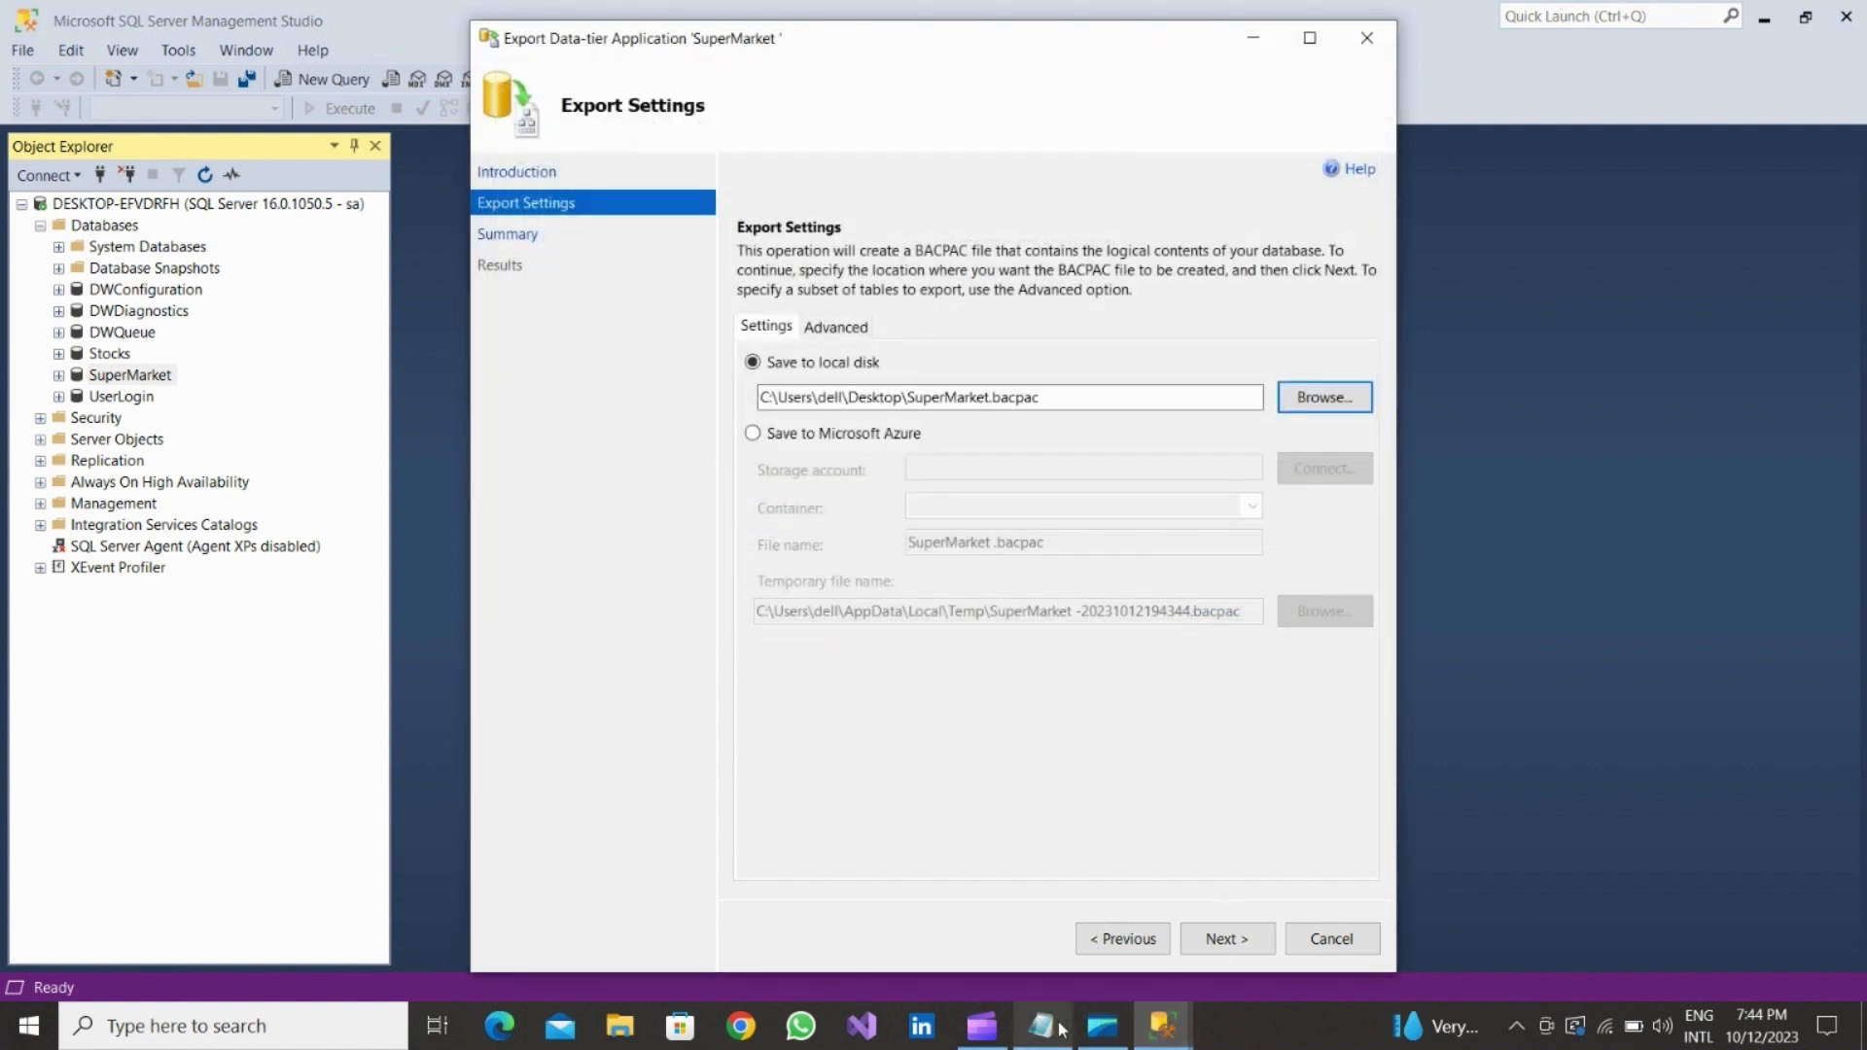
Switch to the Notepad note, end the location instruction with a period, and add "enter the same name" below a blank line.
{"action": "left_click", "coordinate": [1042, 1026]}
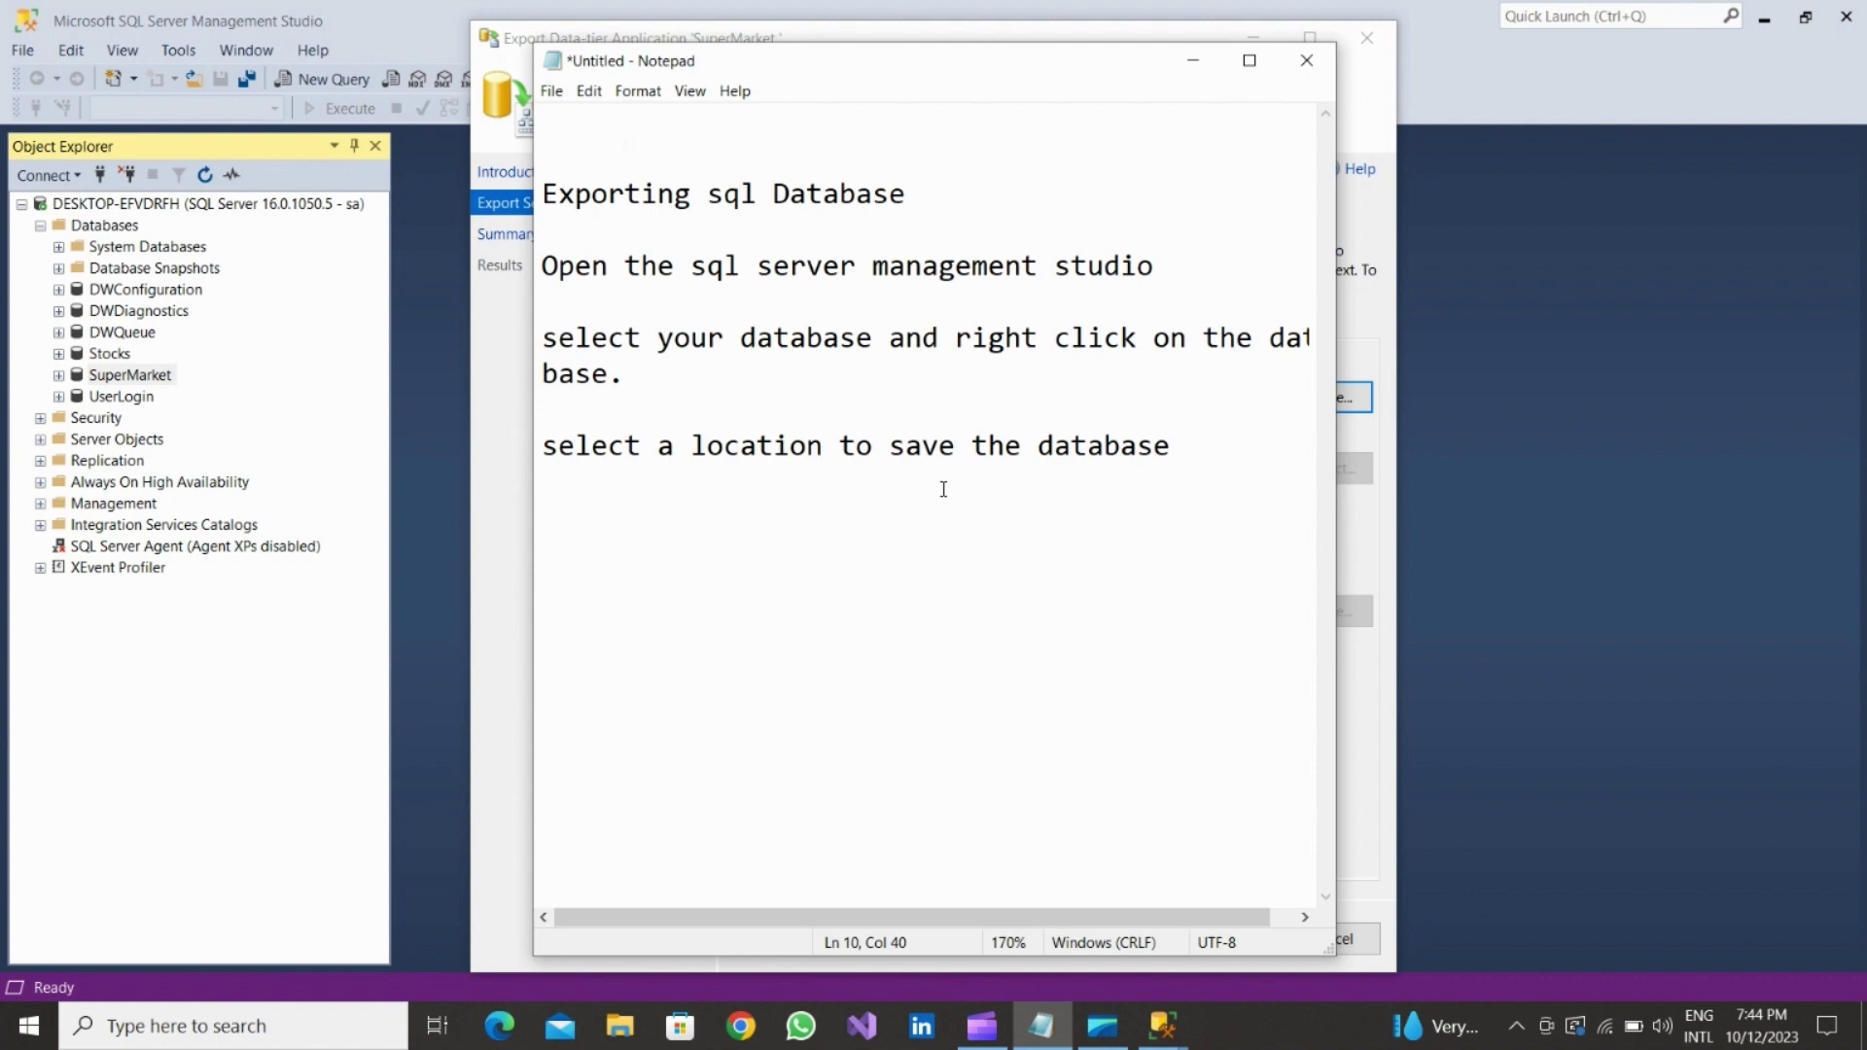
{"action": "type", "text": "."}
{"action": "key", "text": "Return"}
{"action": "key", "text": "Return"}
{"action": "key", "text": "BackSpace"}
{"action": "key", "text": "BackSpace"}
{"action": "key", "text": "BackSpace"}
{"action": "key", "text": "BackSpace"}
{"action": "type", "text": "."}
{"action": "key", "text": "Return"}
{"action": "key", "text": "Return"}
{"action": "type", "text": "enter the sa"}
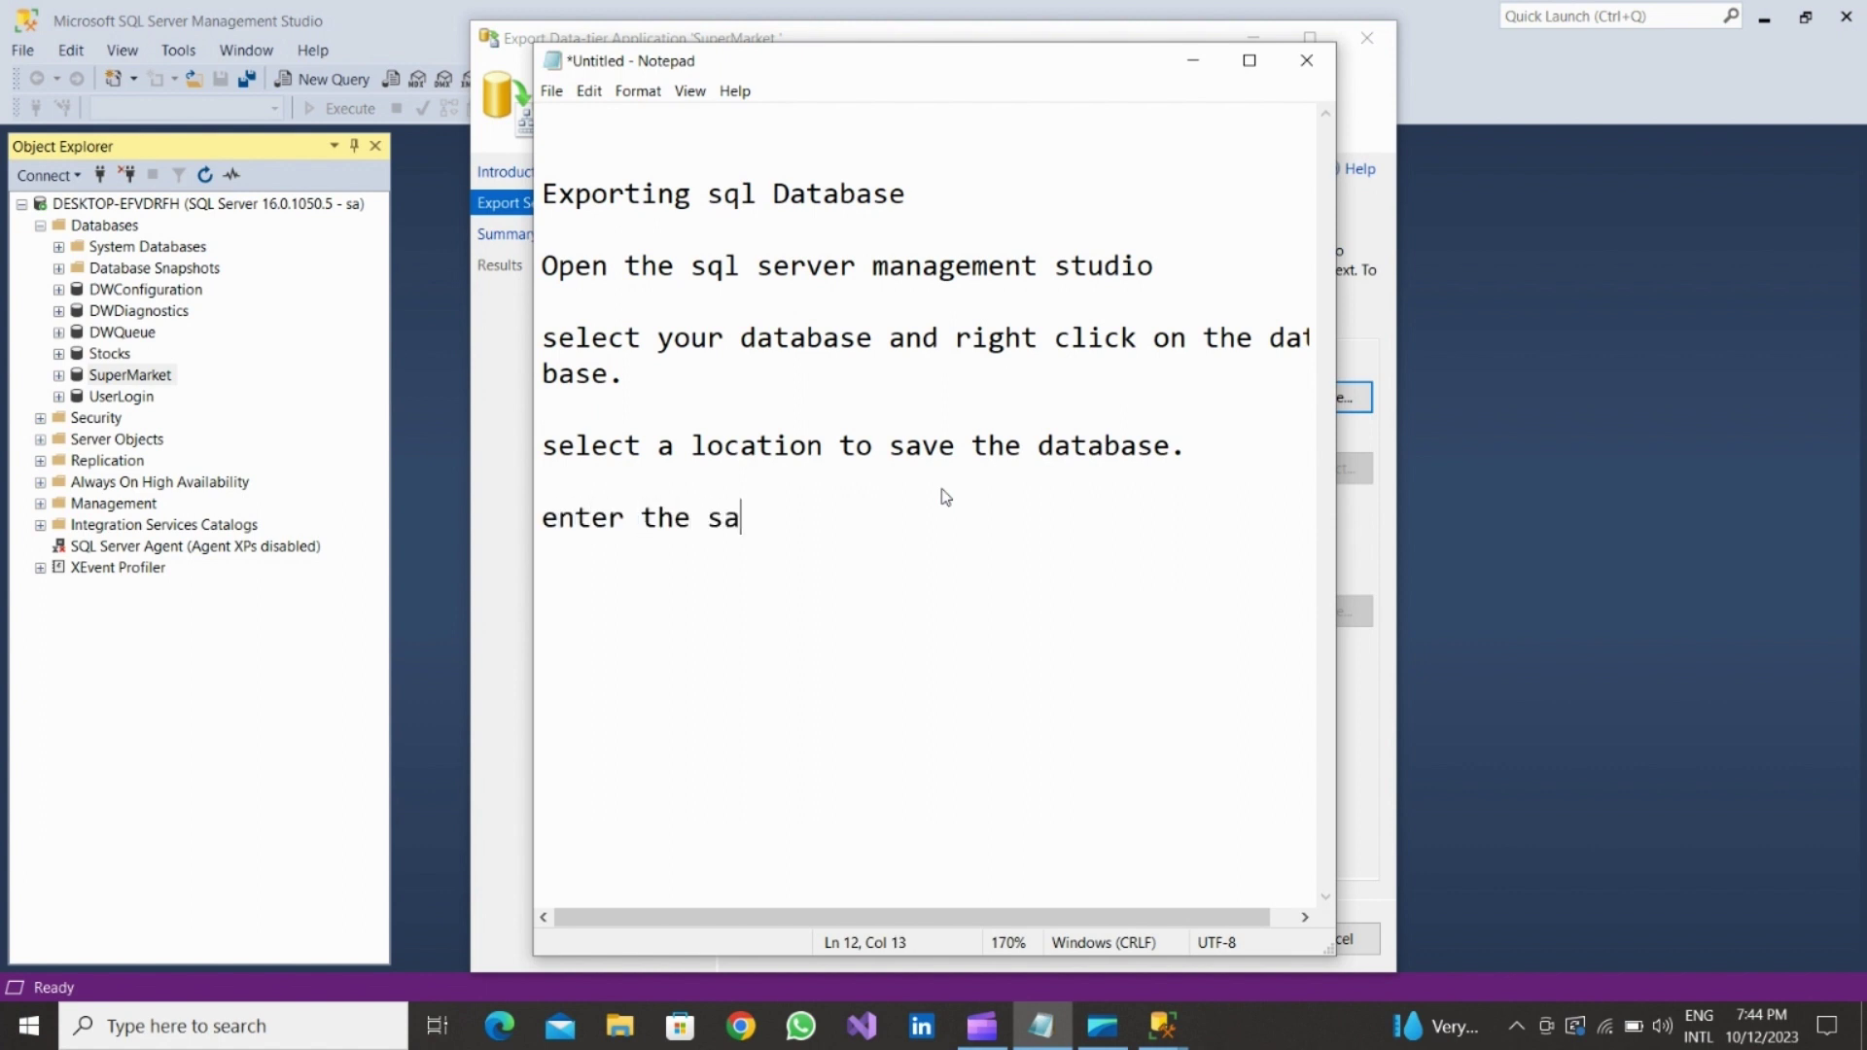
{"action": "type", "text": "me name"}
{"action": "key", "text": "Return"}
{"action": "key", "text": "Return"}
Return to the export wizard, accept the export settings, and run the SuperMarket BACPAC export from the summary.
{"action": "left_click", "coordinate": [490, 487]}
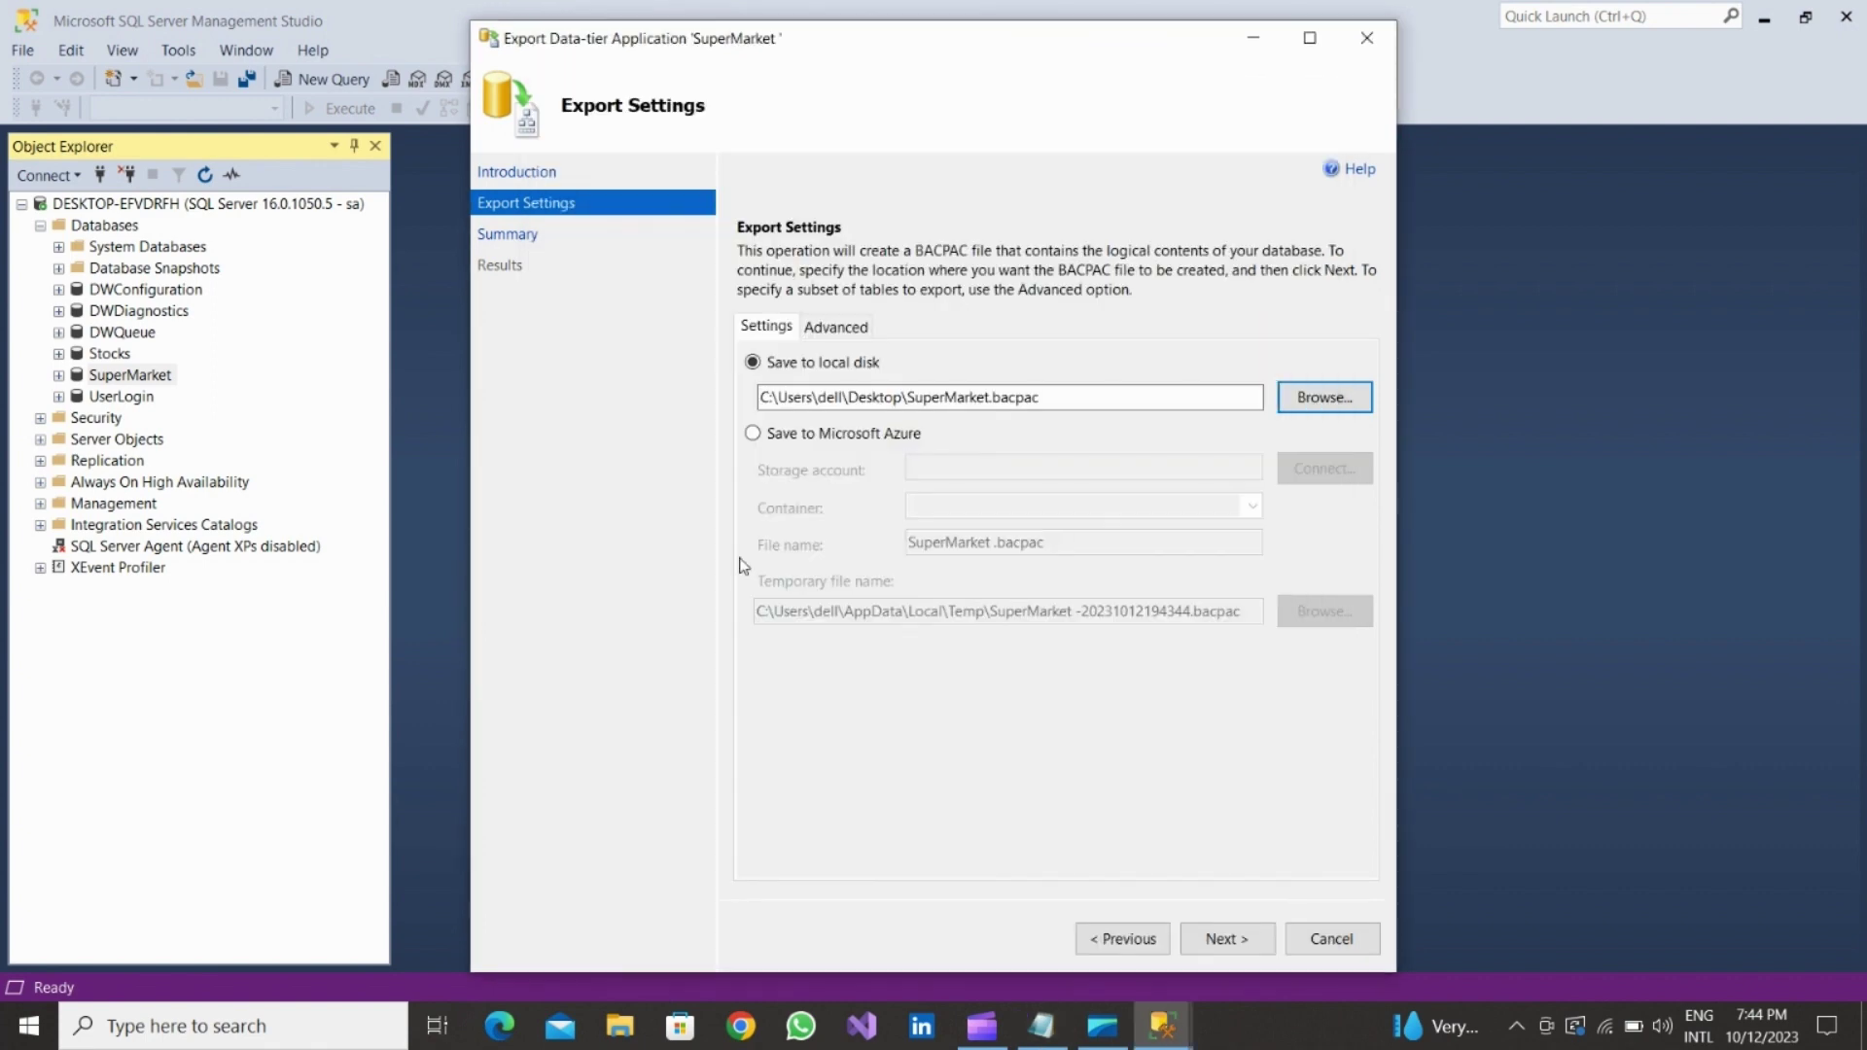
{"action": "left_click", "coordinate": [1227, 939]}
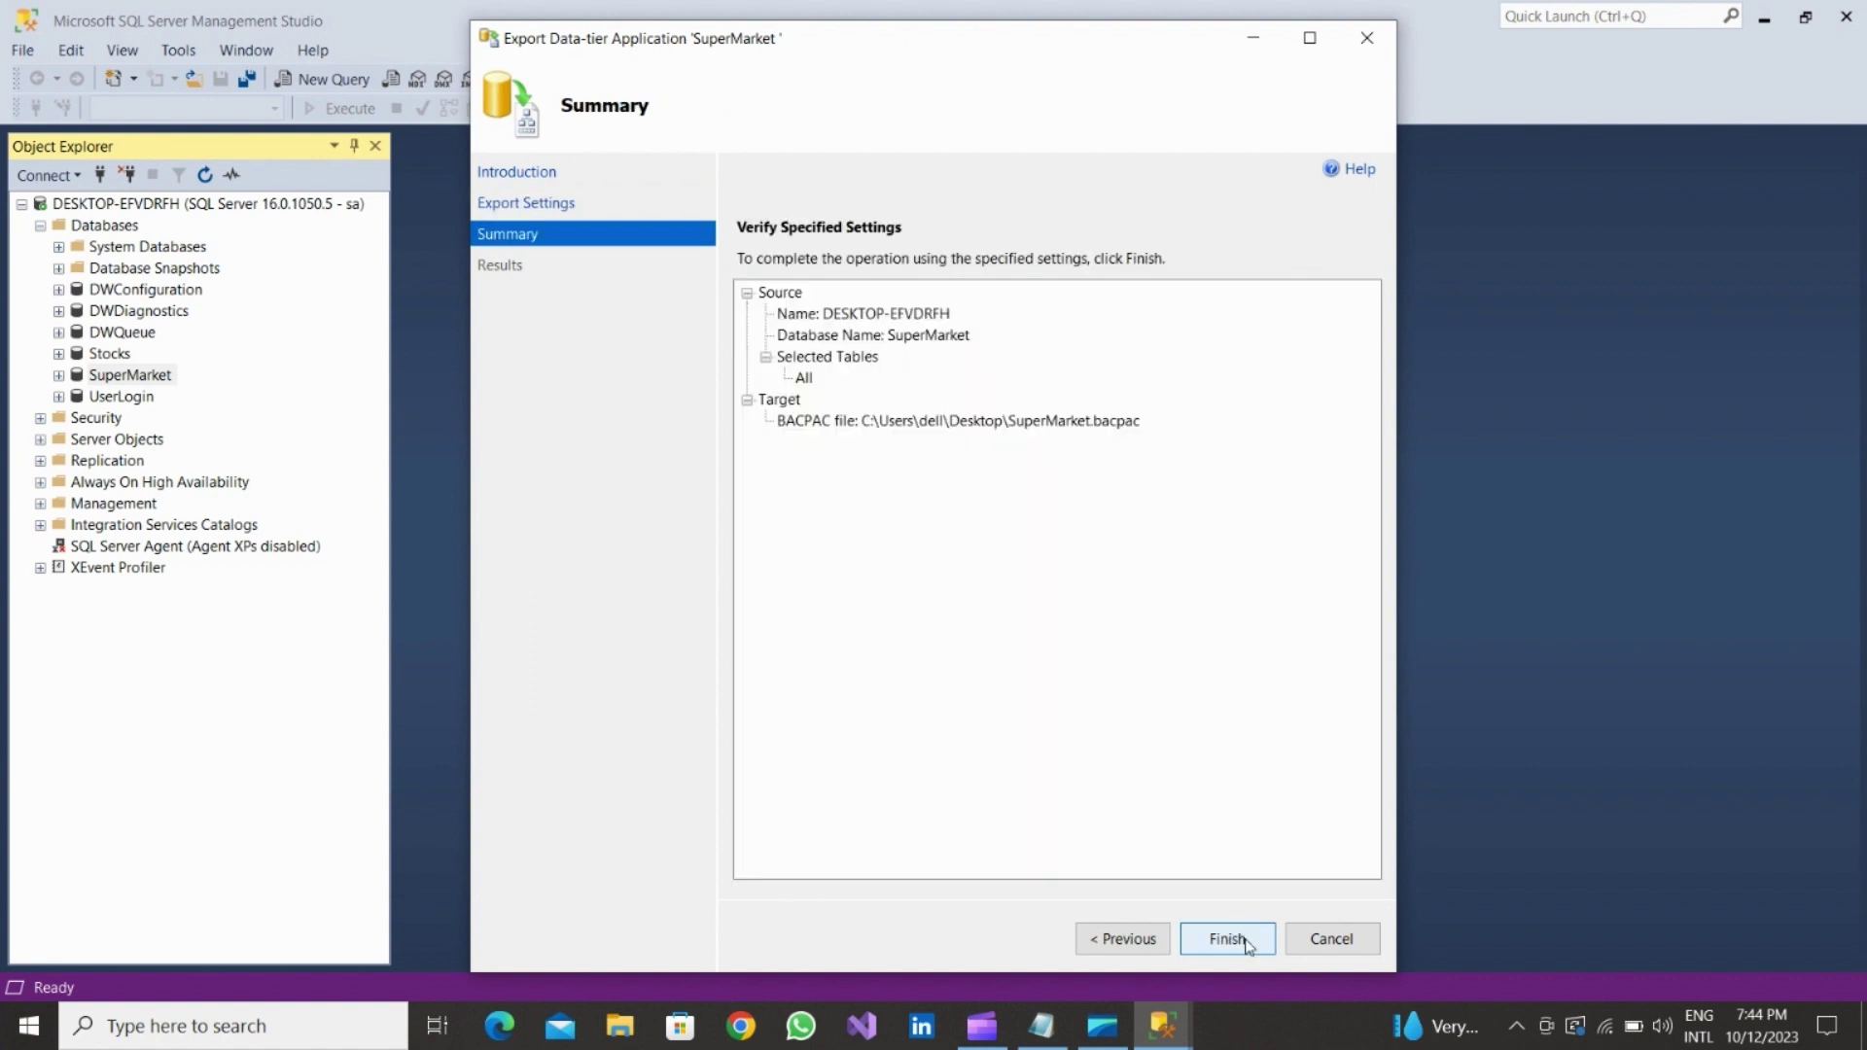
{"action": "left_click", "coordinate": [1245, 942]}
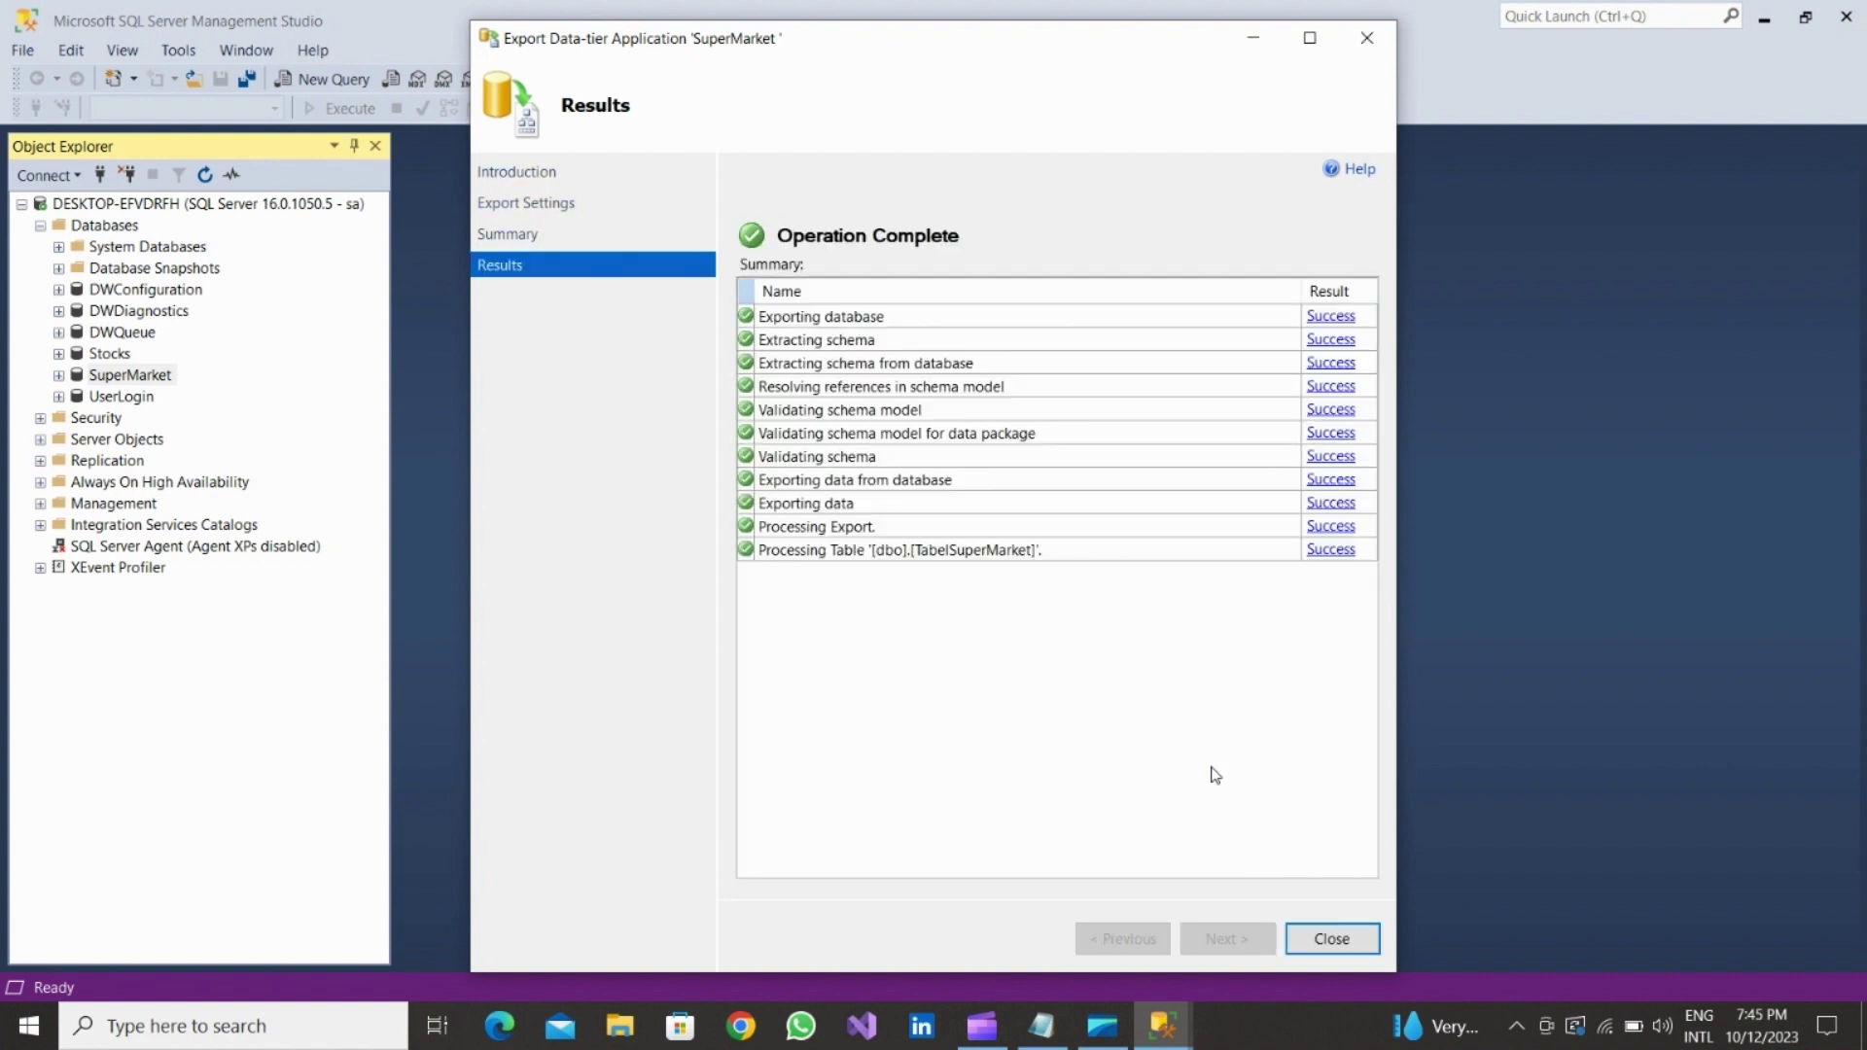
Switch to the Notepad note and add the line "export complete.click on close button".
{"action": "left_click", "coordinate": [1042, 1026]}
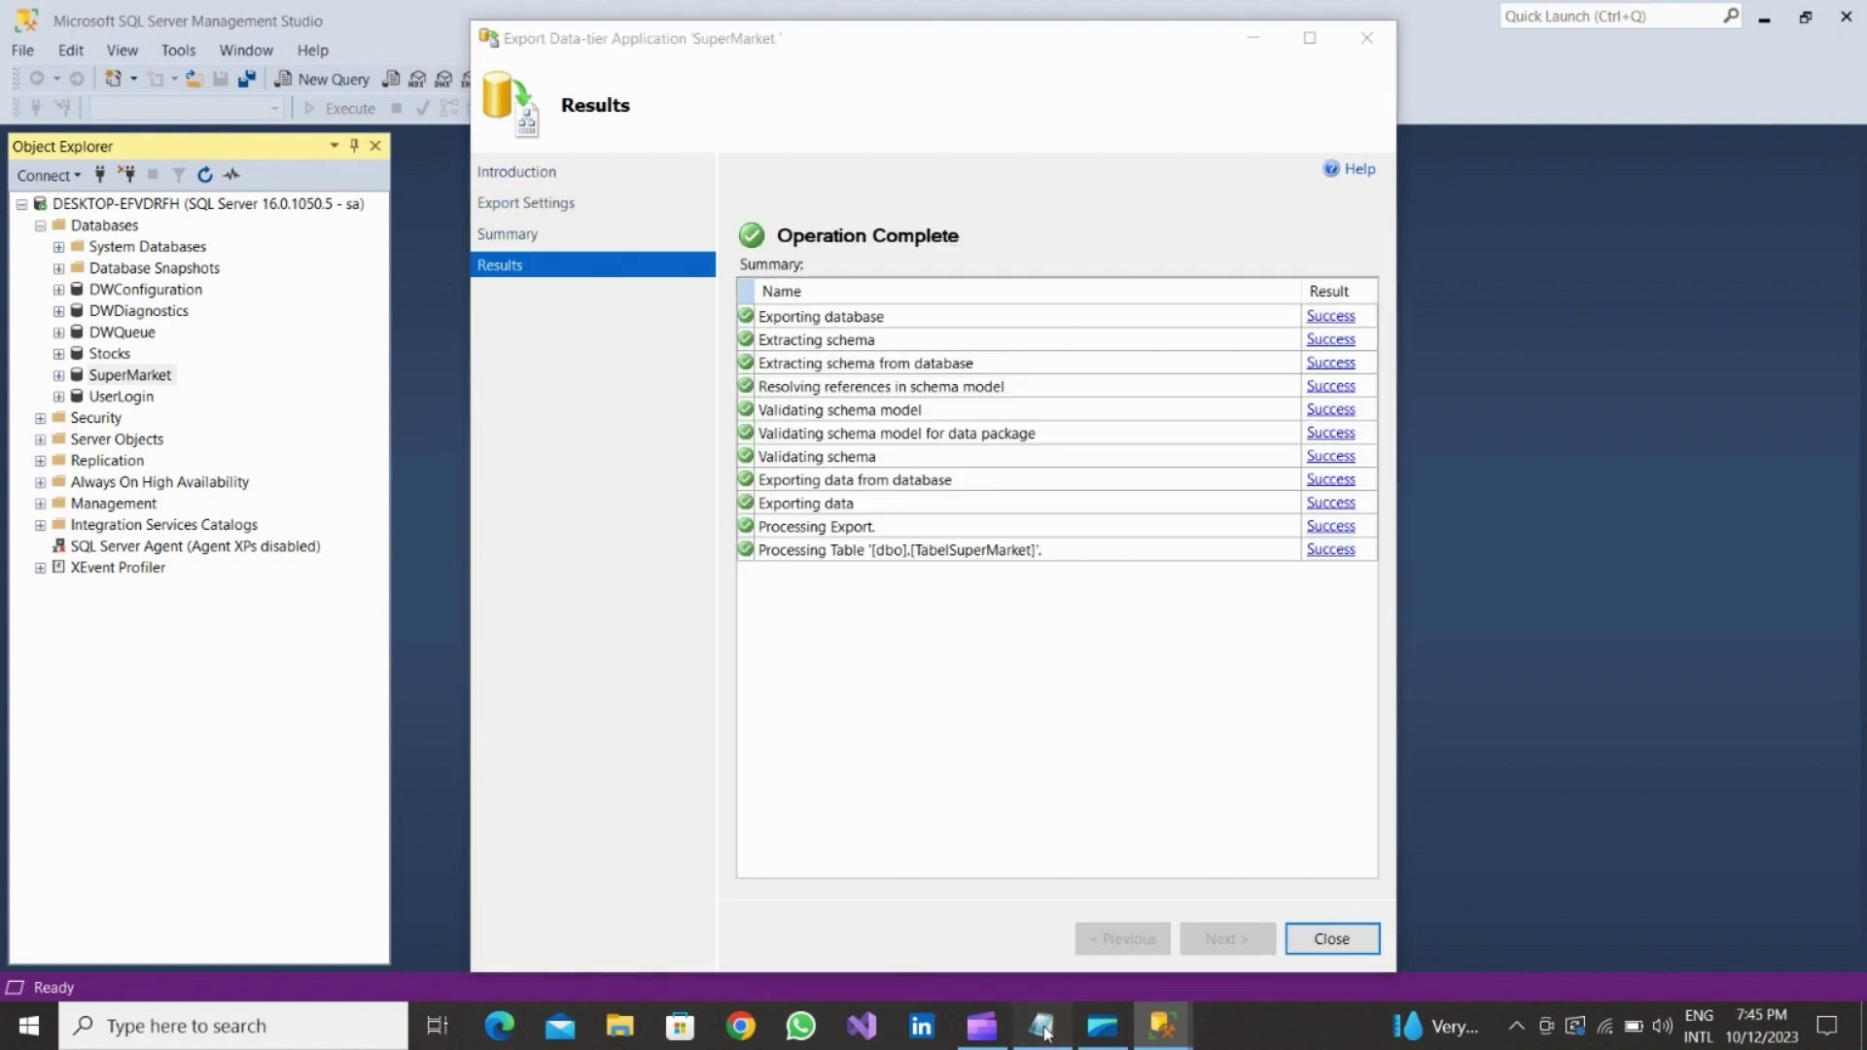
{"action": "type", "text": "ex"}
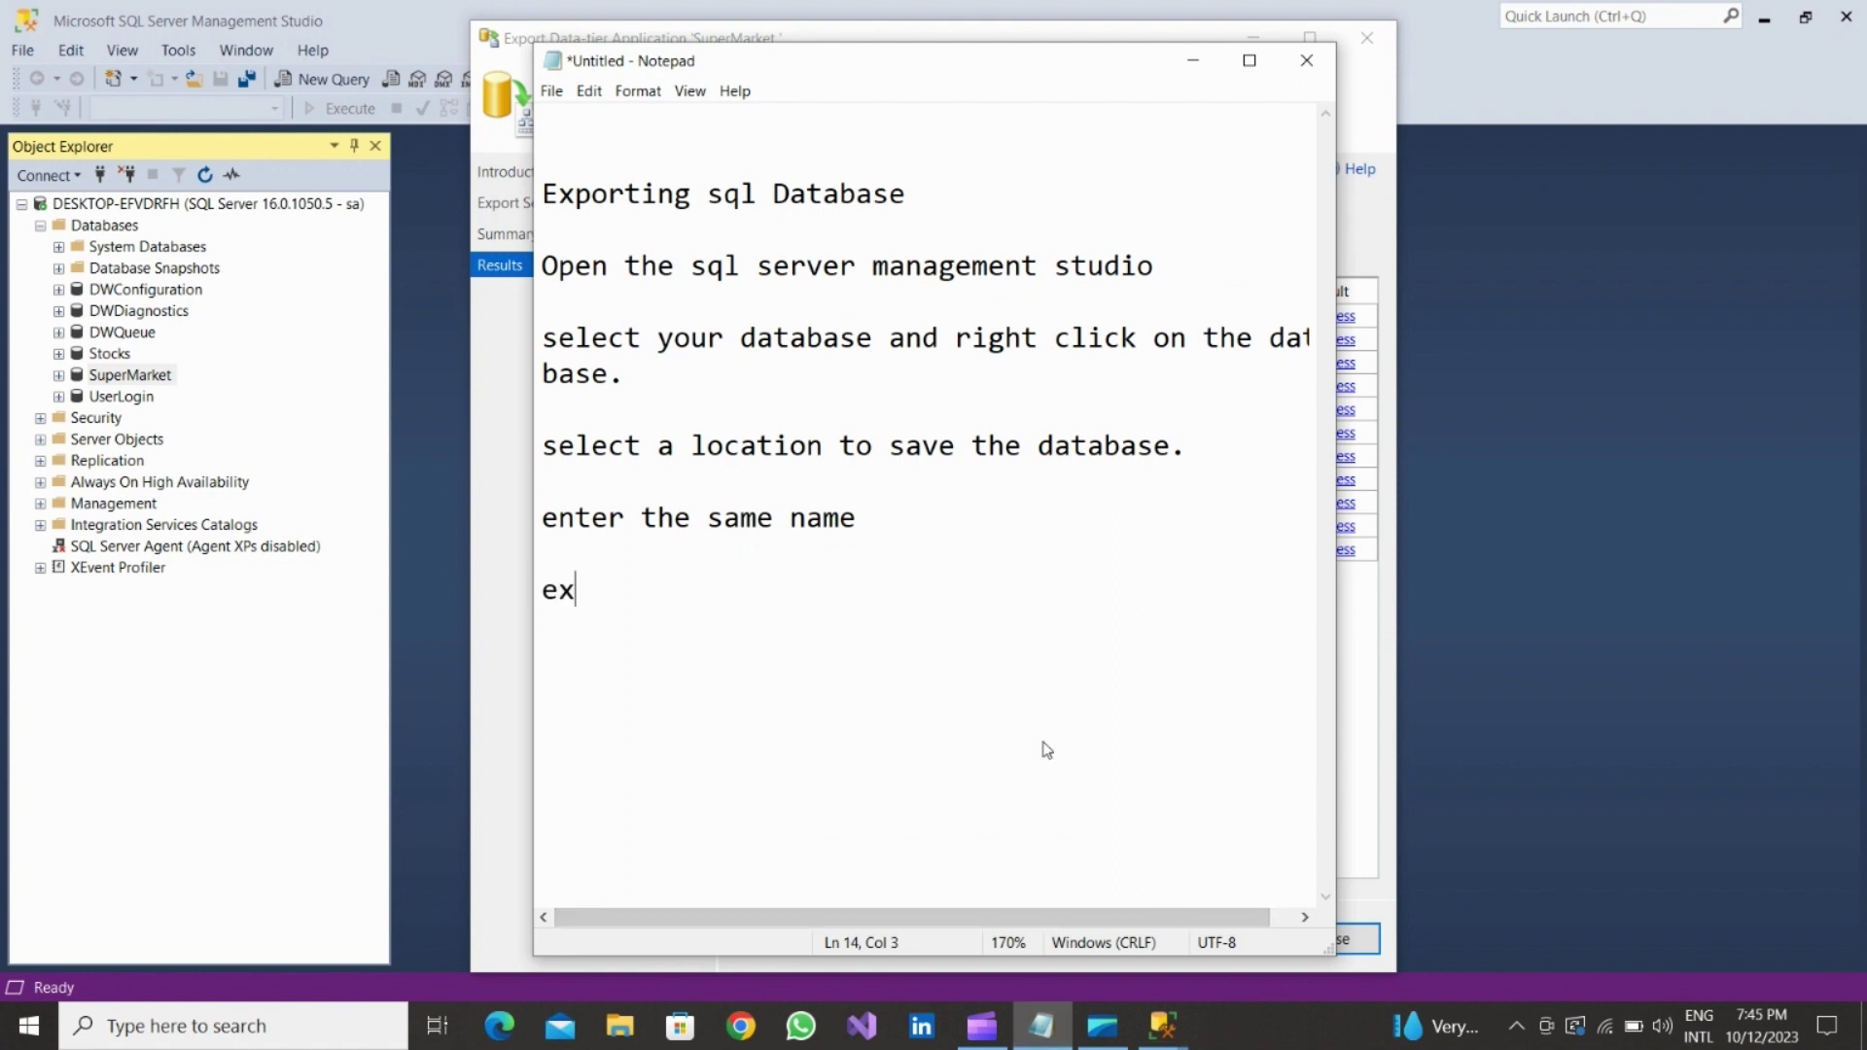
{"action": "type", "text": "po"}
{"action": "type", "text": "rting"}
{"action": "key", "text": "BackSpace"}
{"action": "key", "text": "BackSpace"}
{"action": "key", "text": "BackSpace"}
{"action": "key", "text": "BackSpace"}
{"action": "type", "text": "comp"}
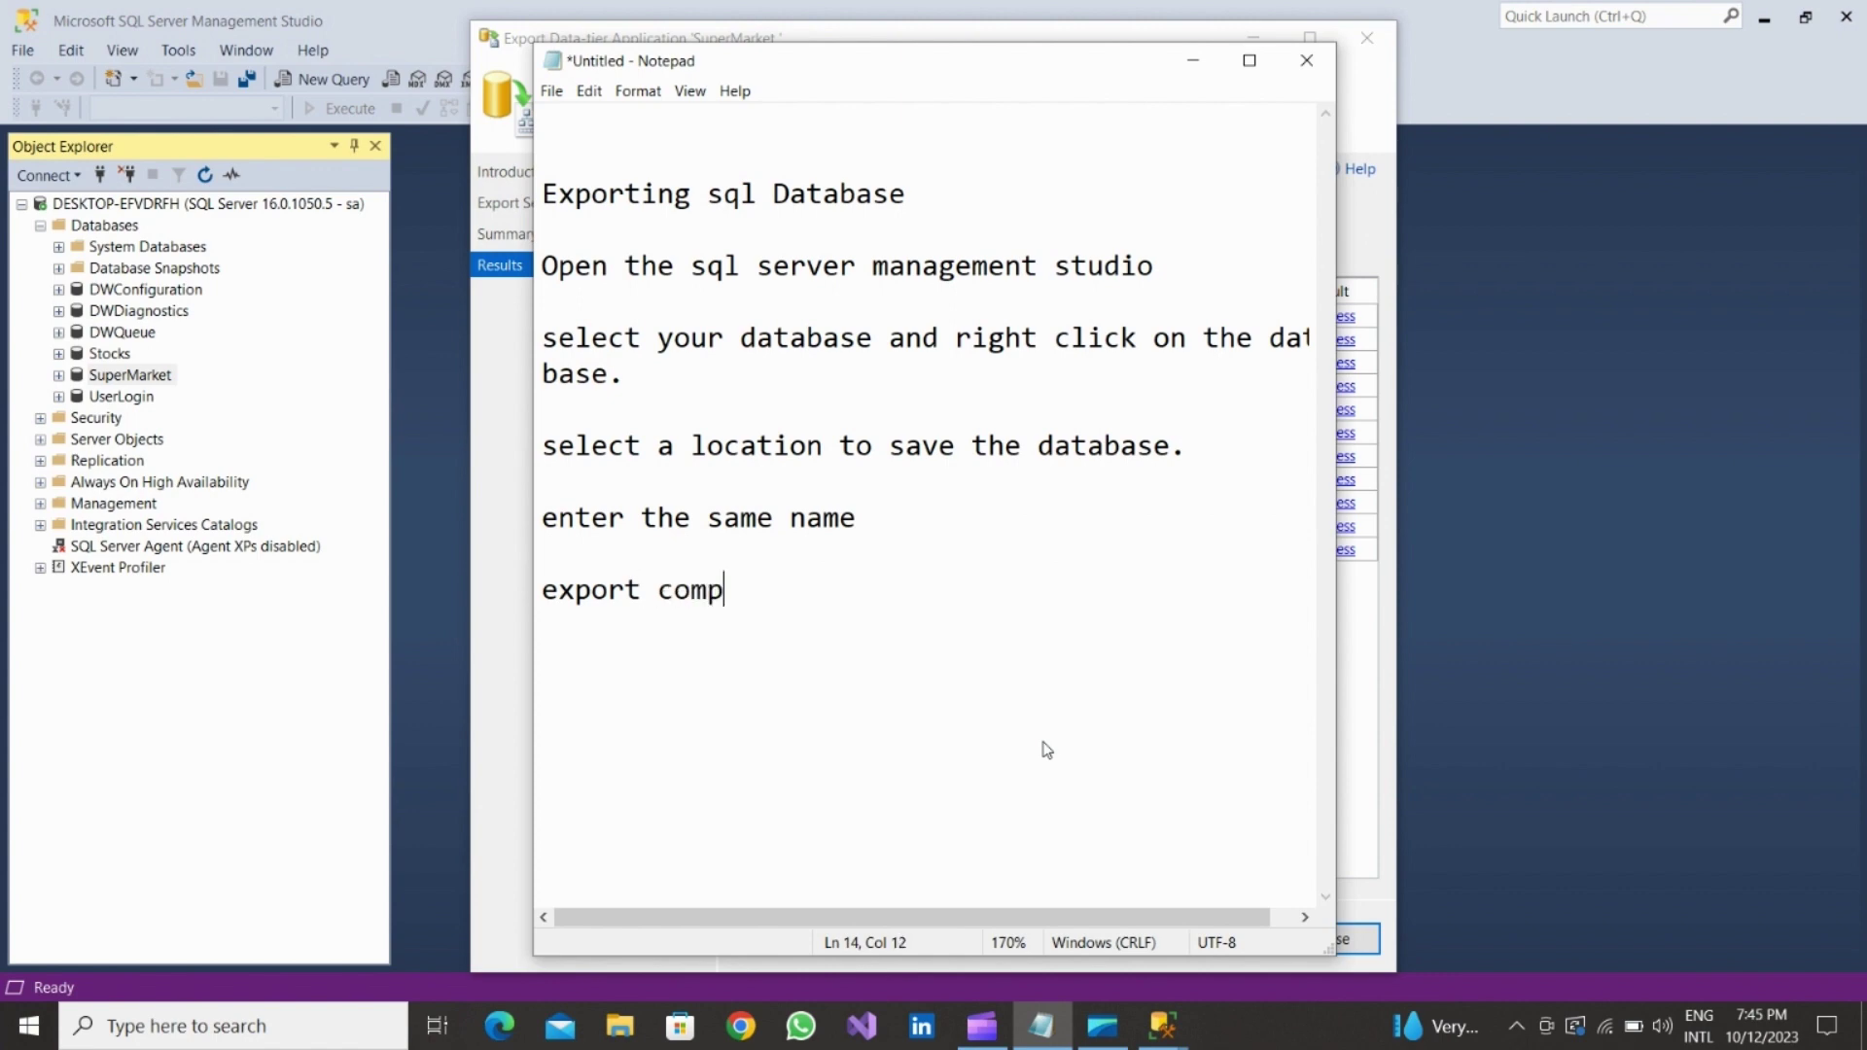
{"action": "type", "text": "lete"}
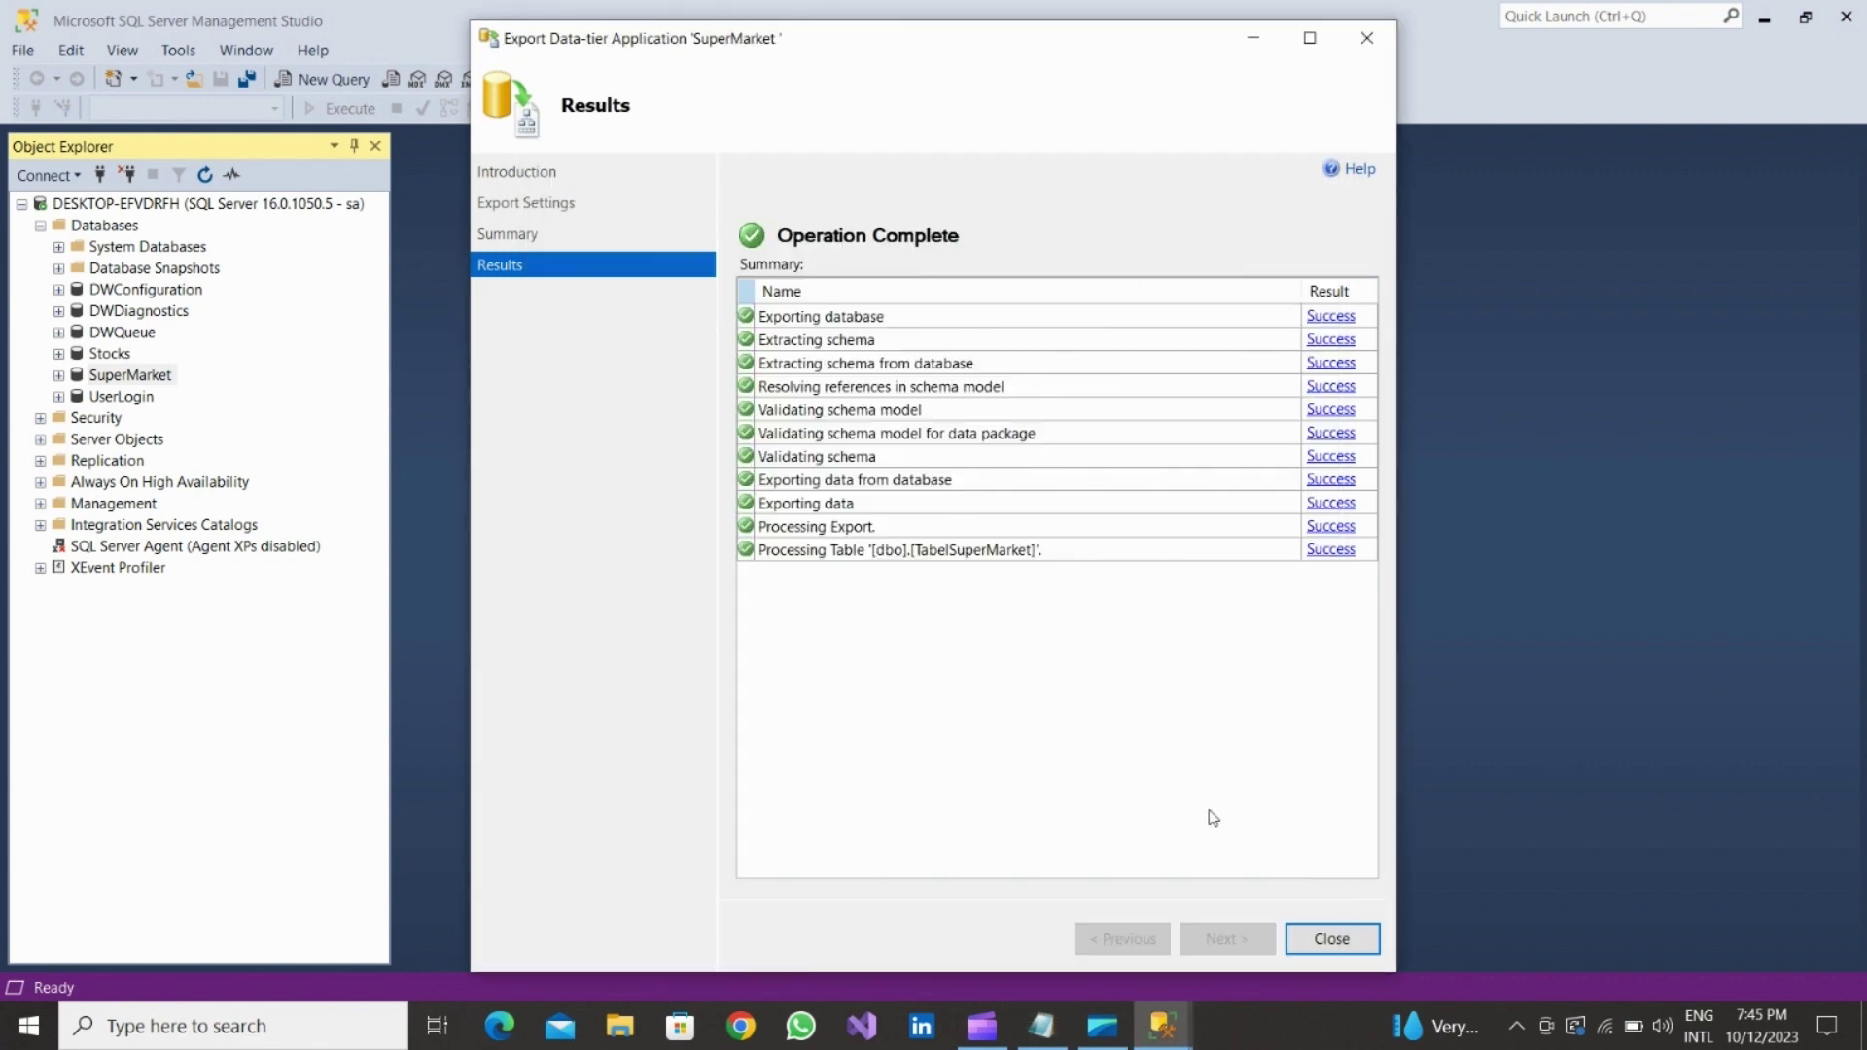
{"action": "left_click", "coordinate": [1046, 1023]}
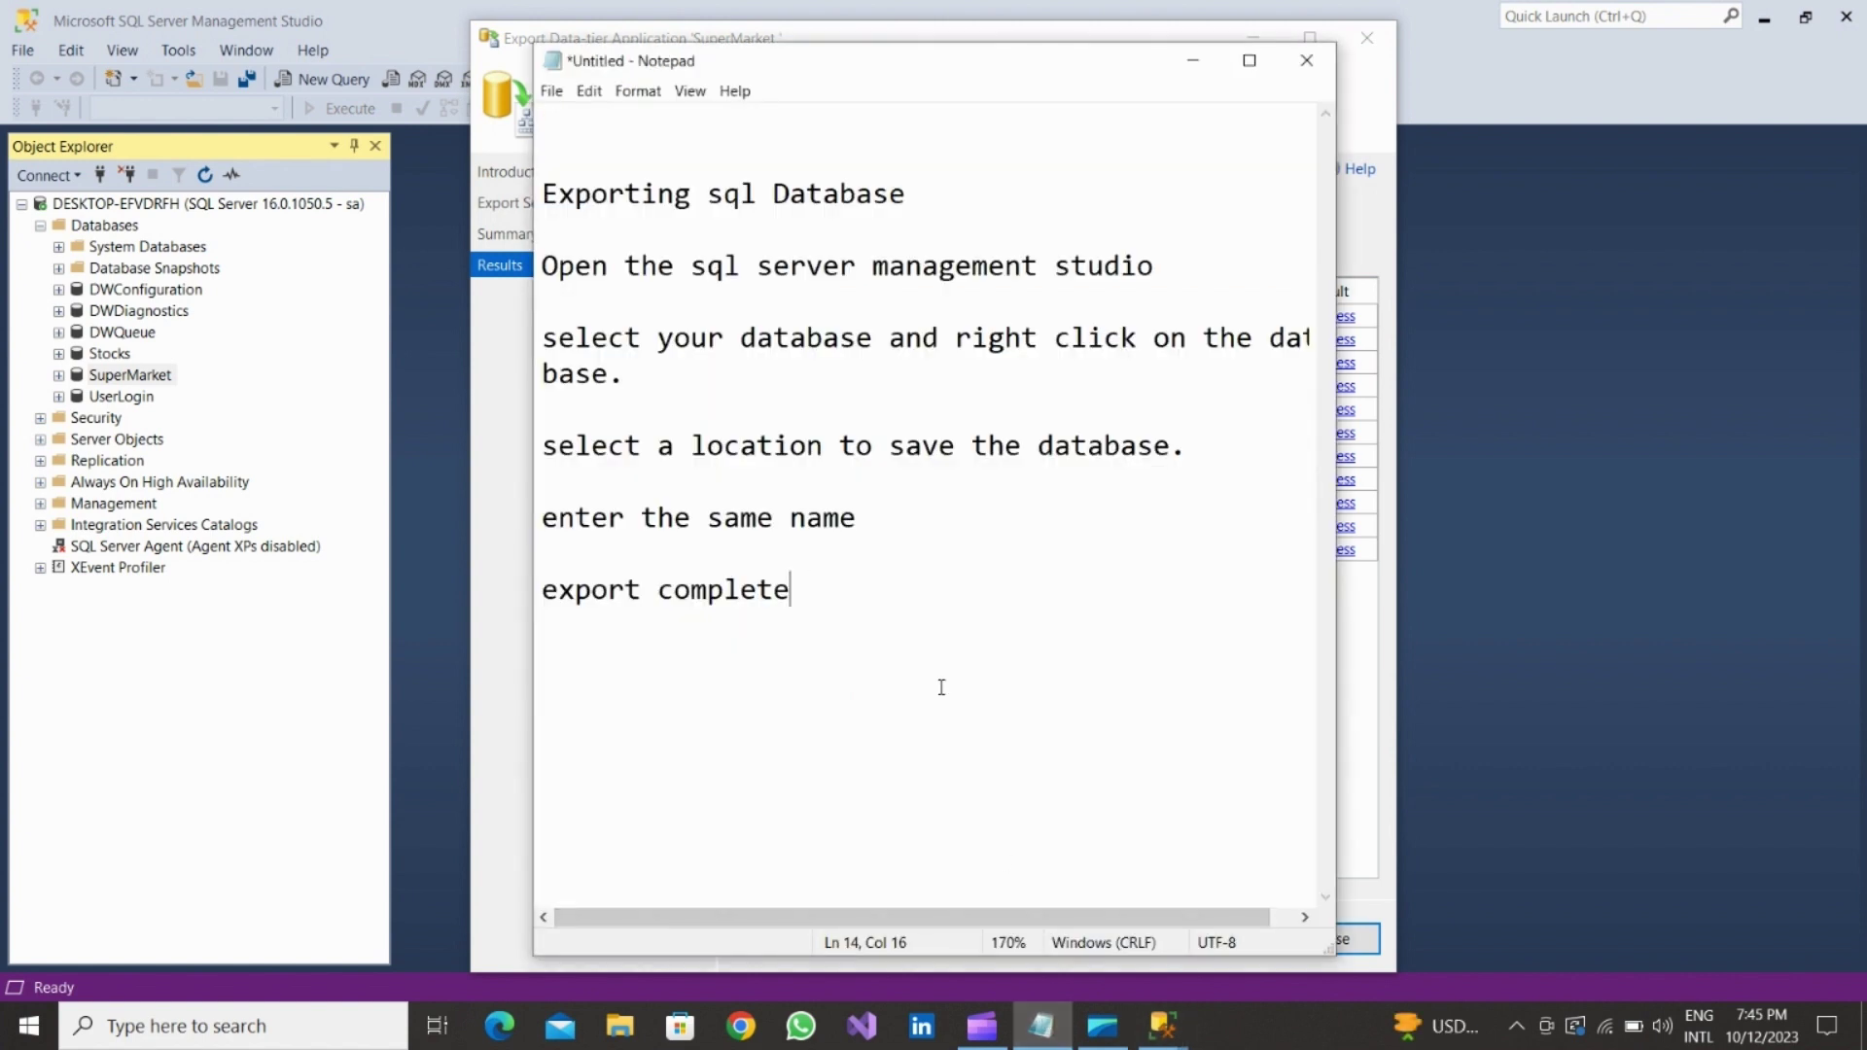
{"action": "type", "text": ".click on"}
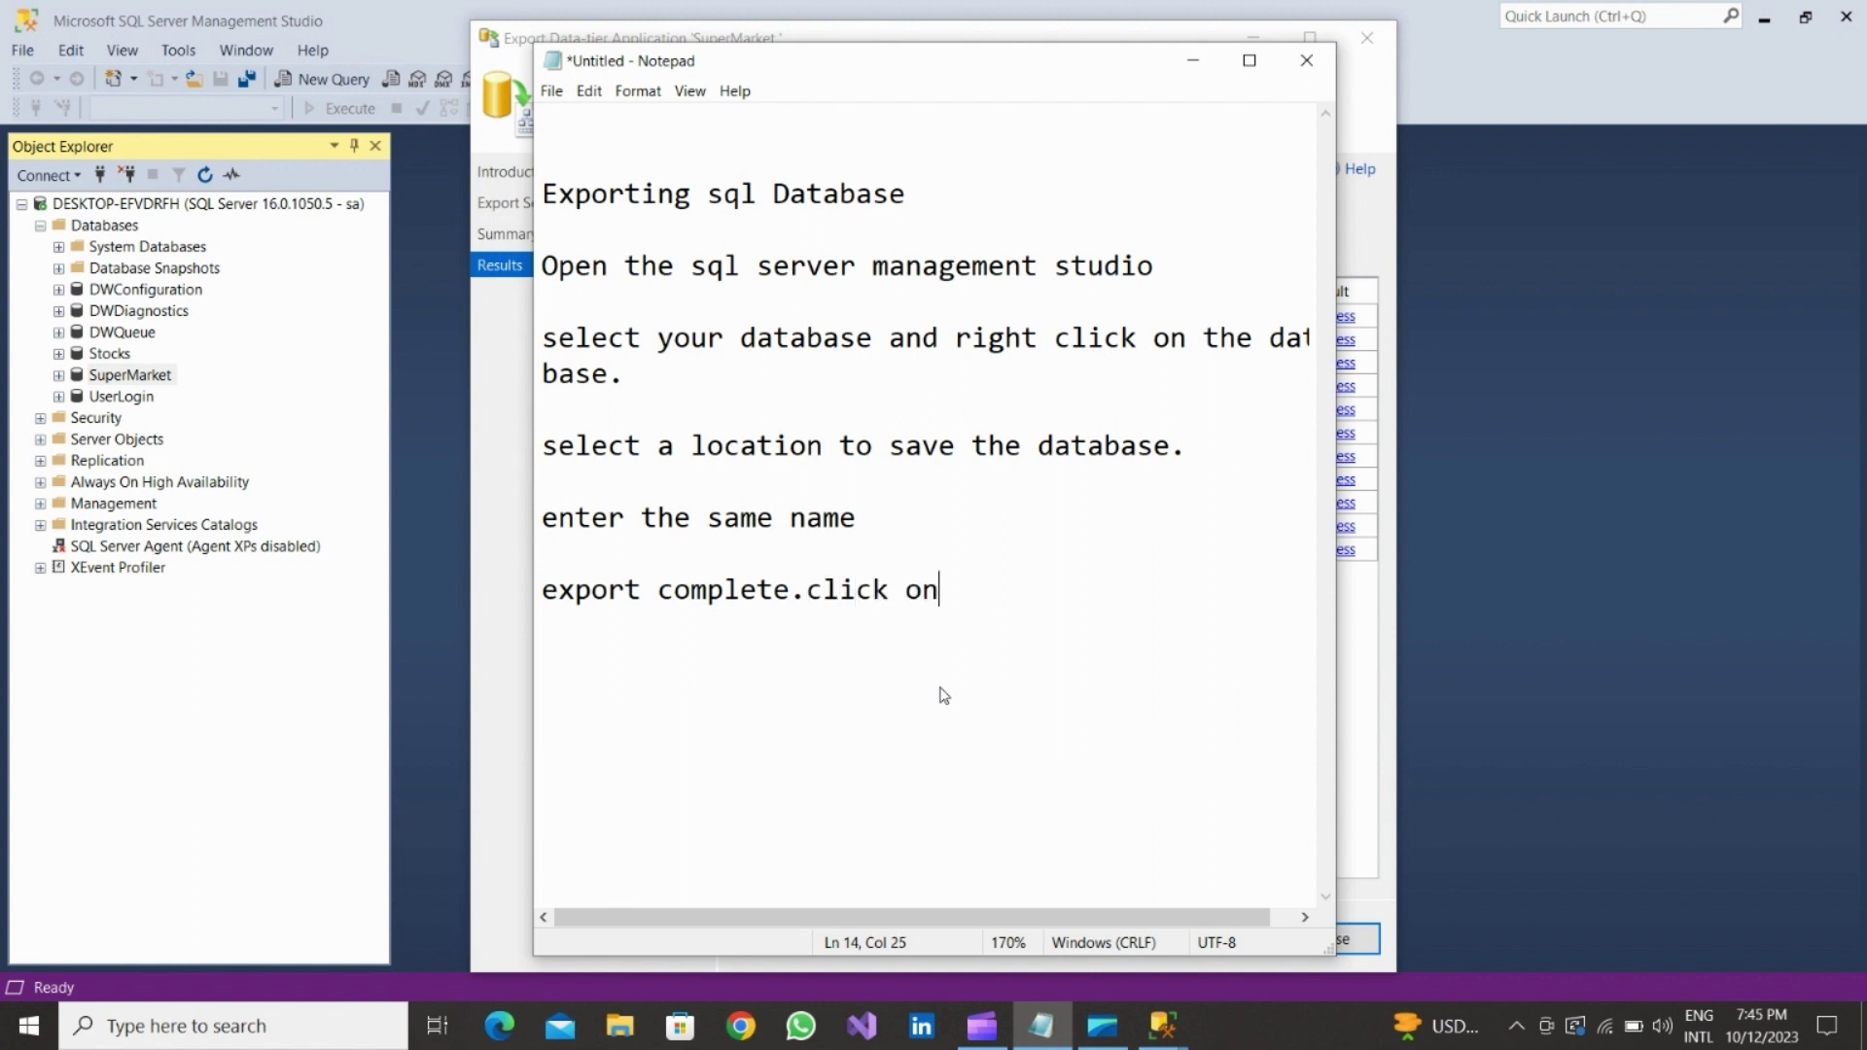
{"action": "type", "text": " close button"}
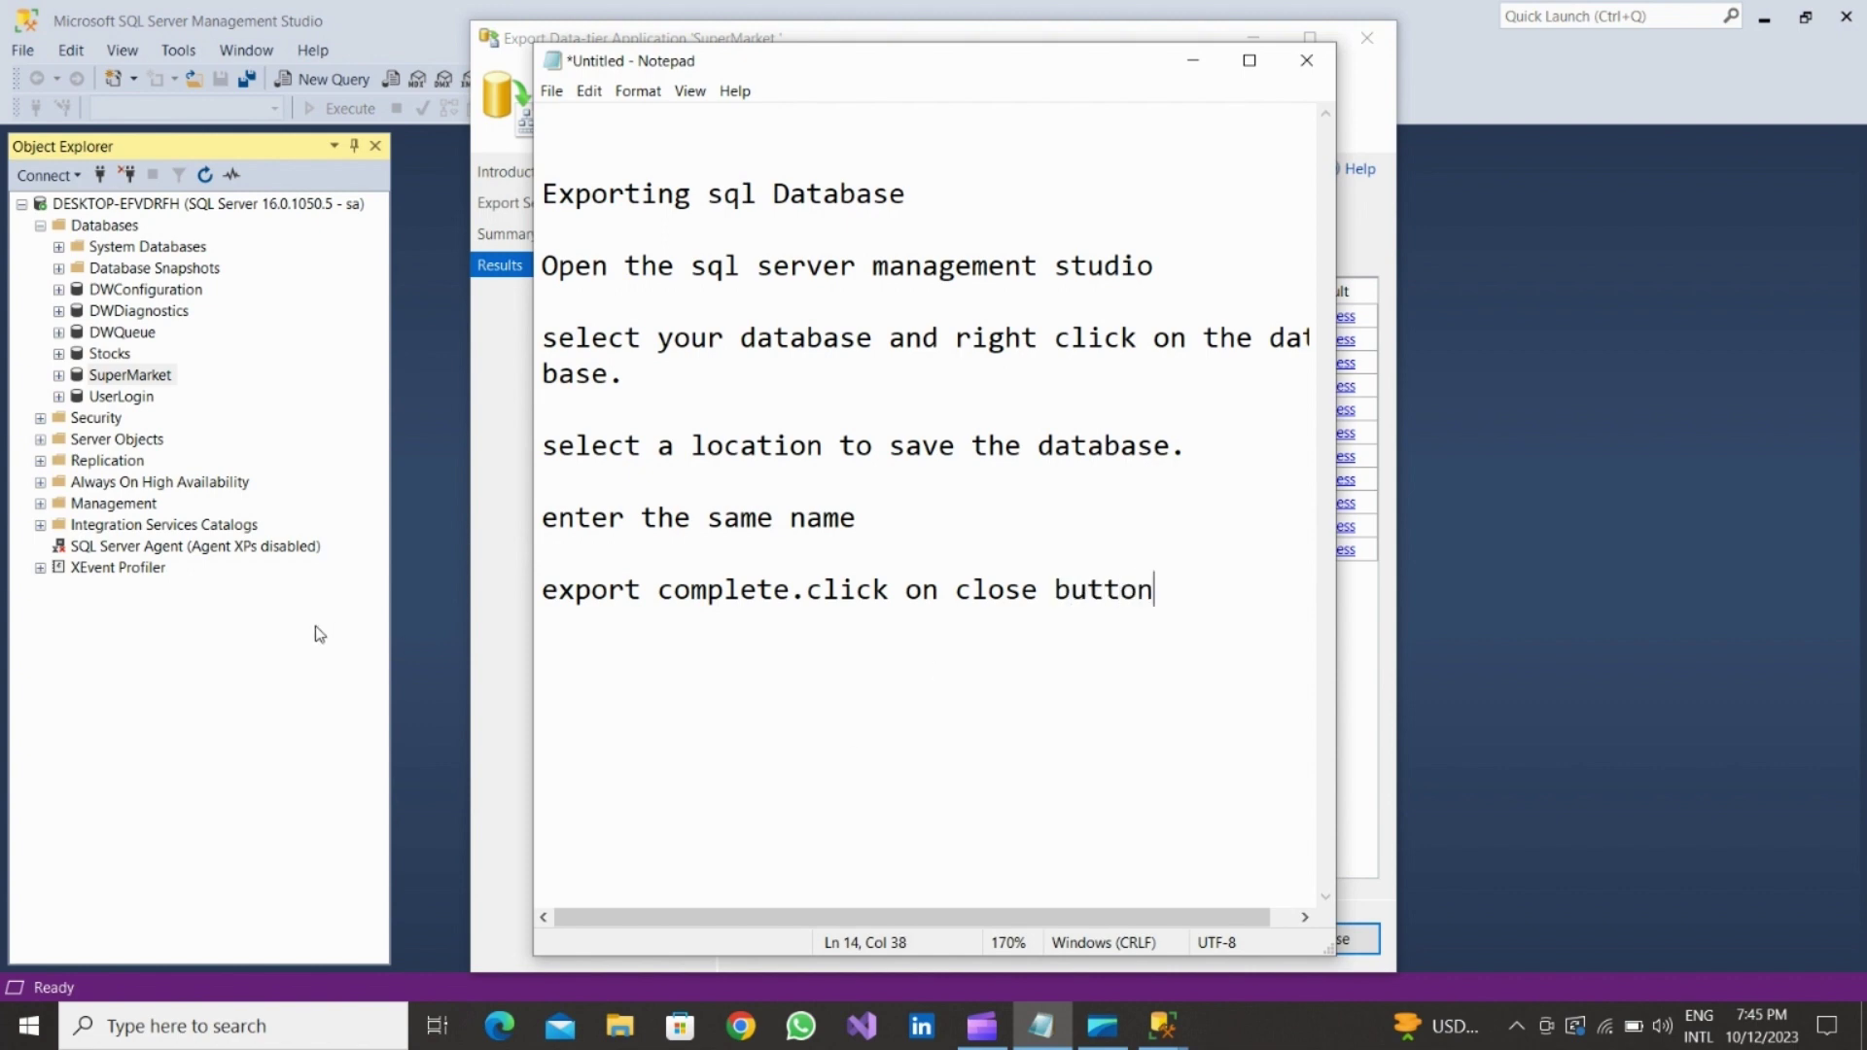
Return to the Export Data-tier Application wizard and close it.
{"action": "left_click", "coordinate": [487, 629]}
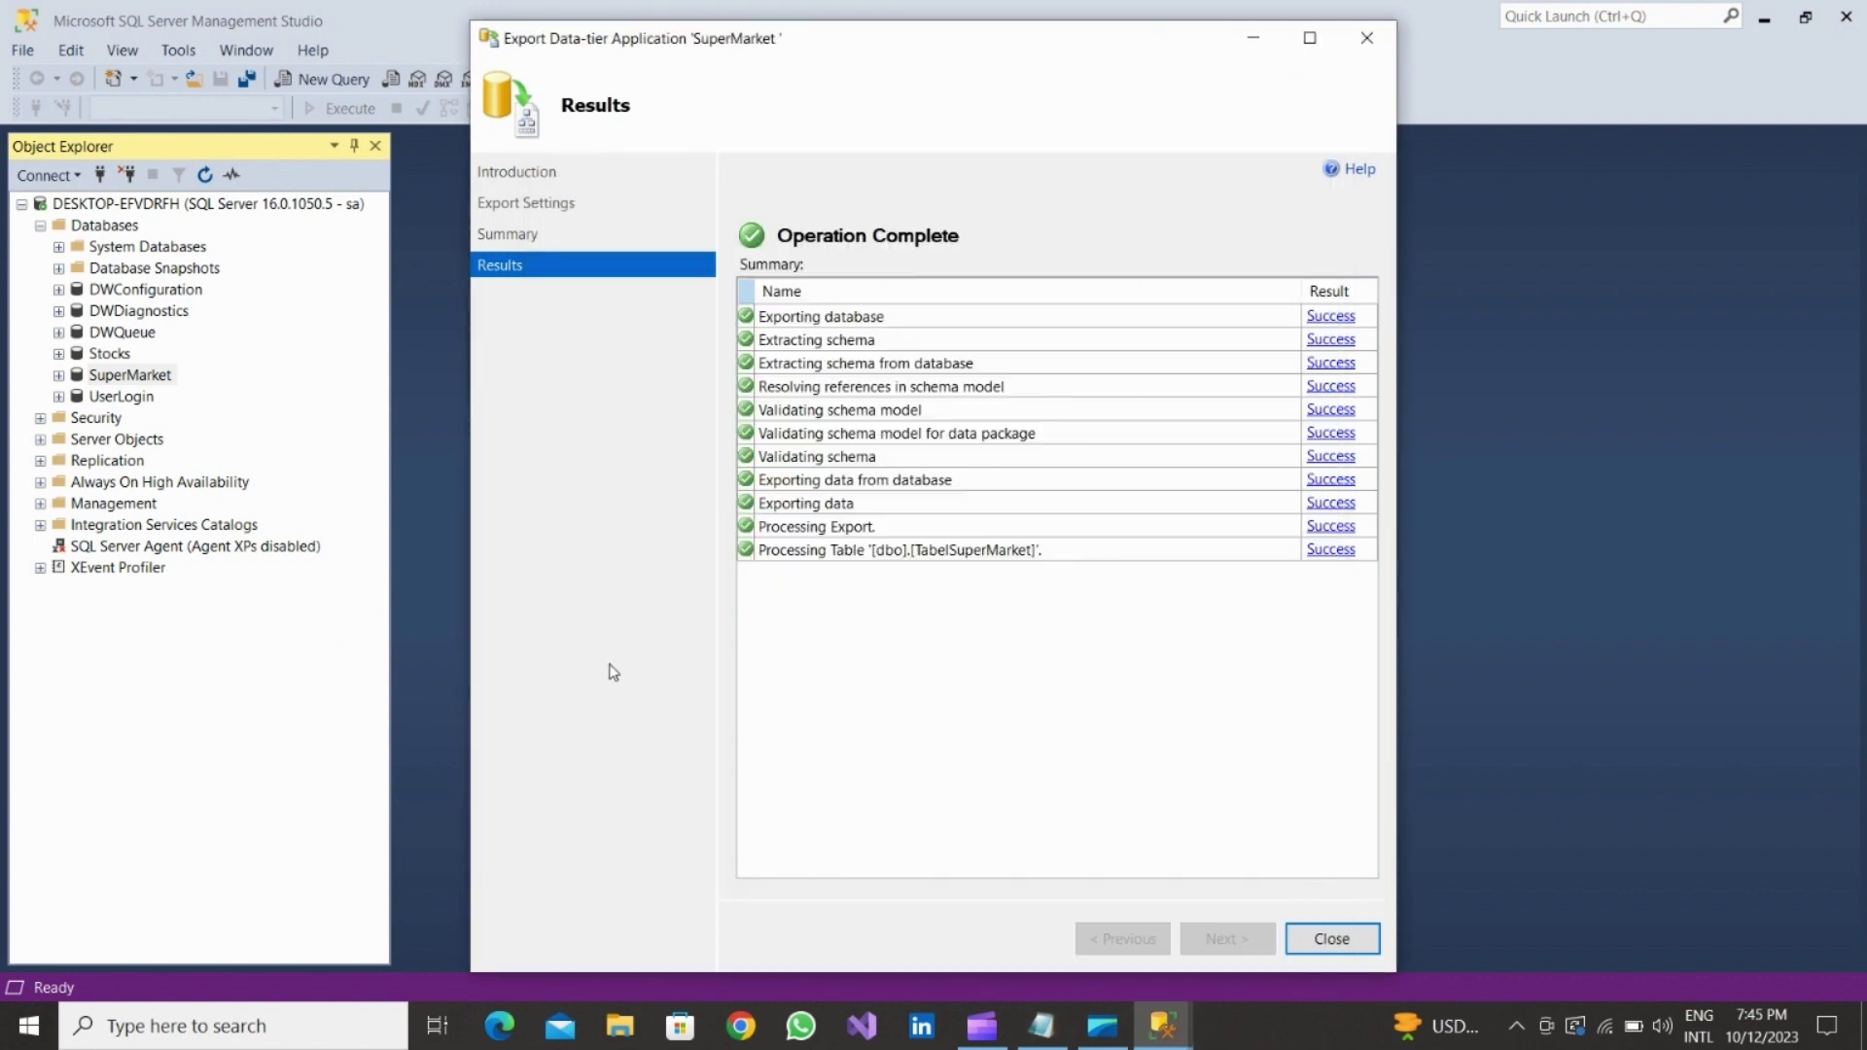
{"action": "left_click", "coordinate": [1302, 943]}
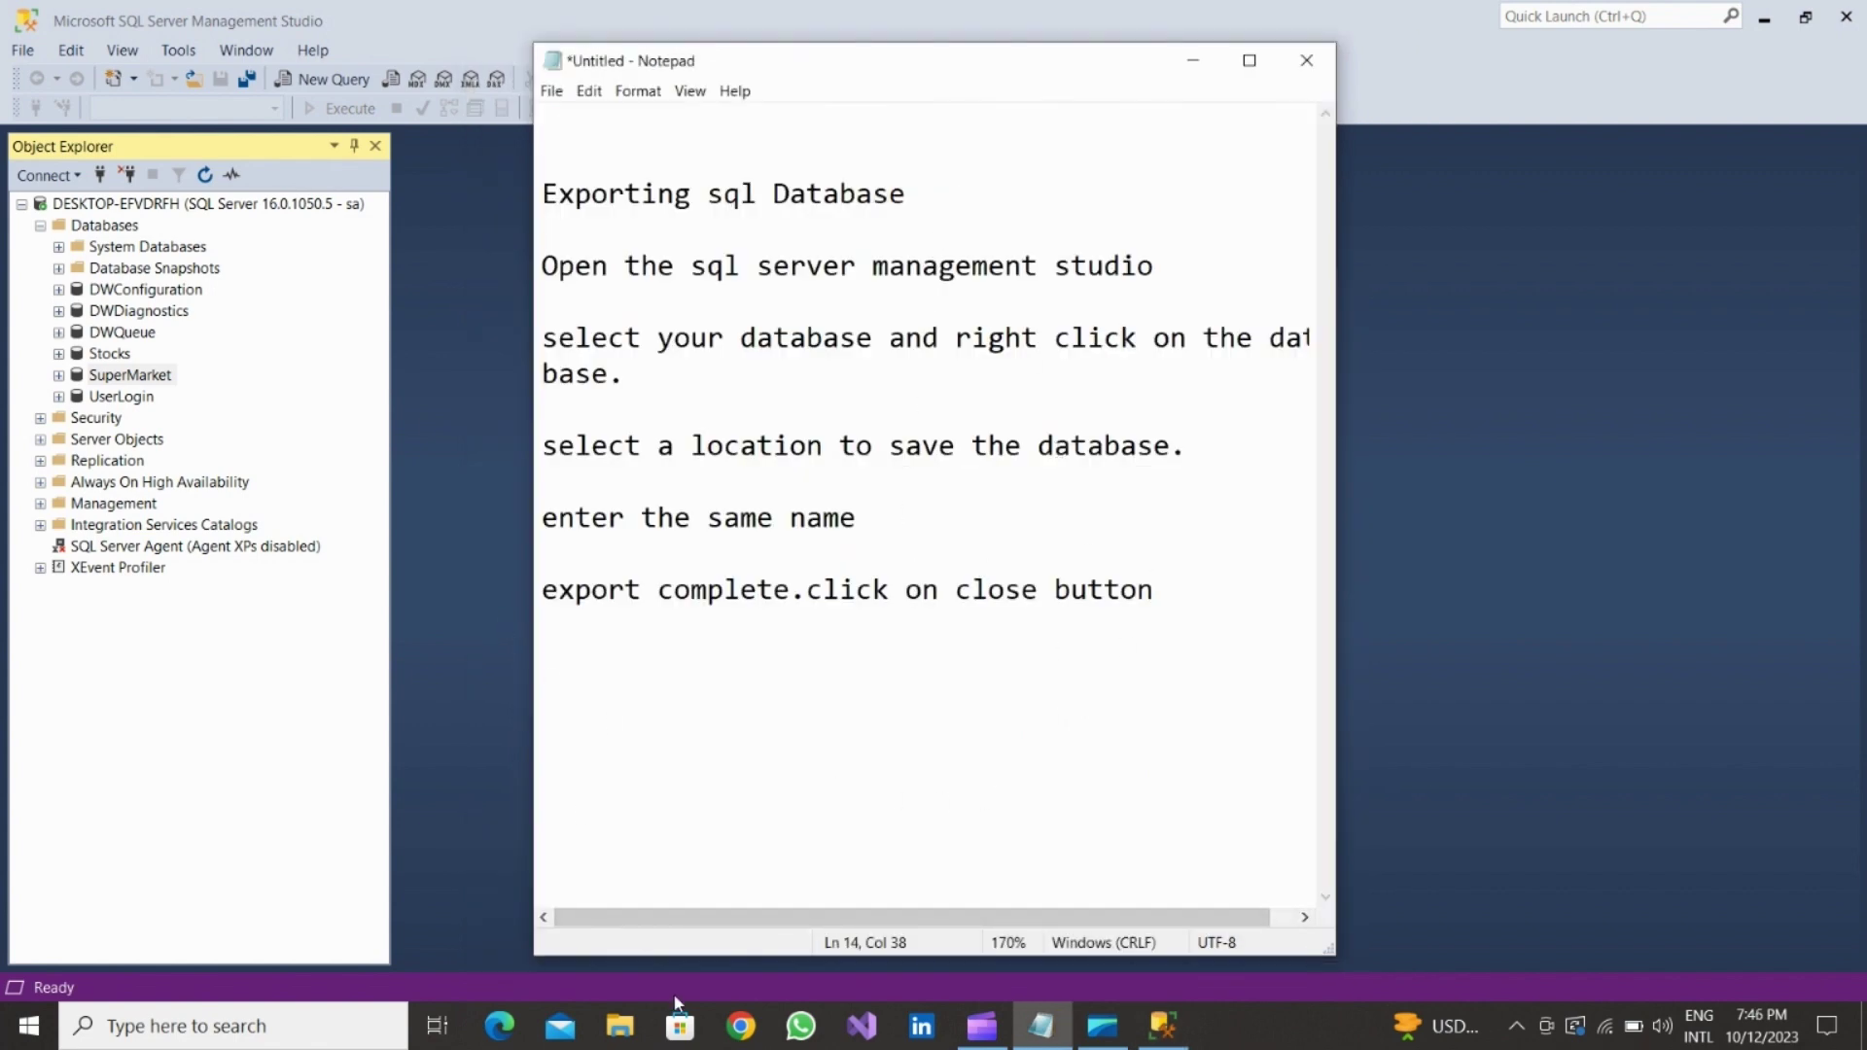
Check the Desktop folder in File Explorer and the desktop itself for the exported SuperMarket.bacpac file, and return to SQL Server Management Studio.
{"action": "left_click", "coordinate": [620, 1026]}
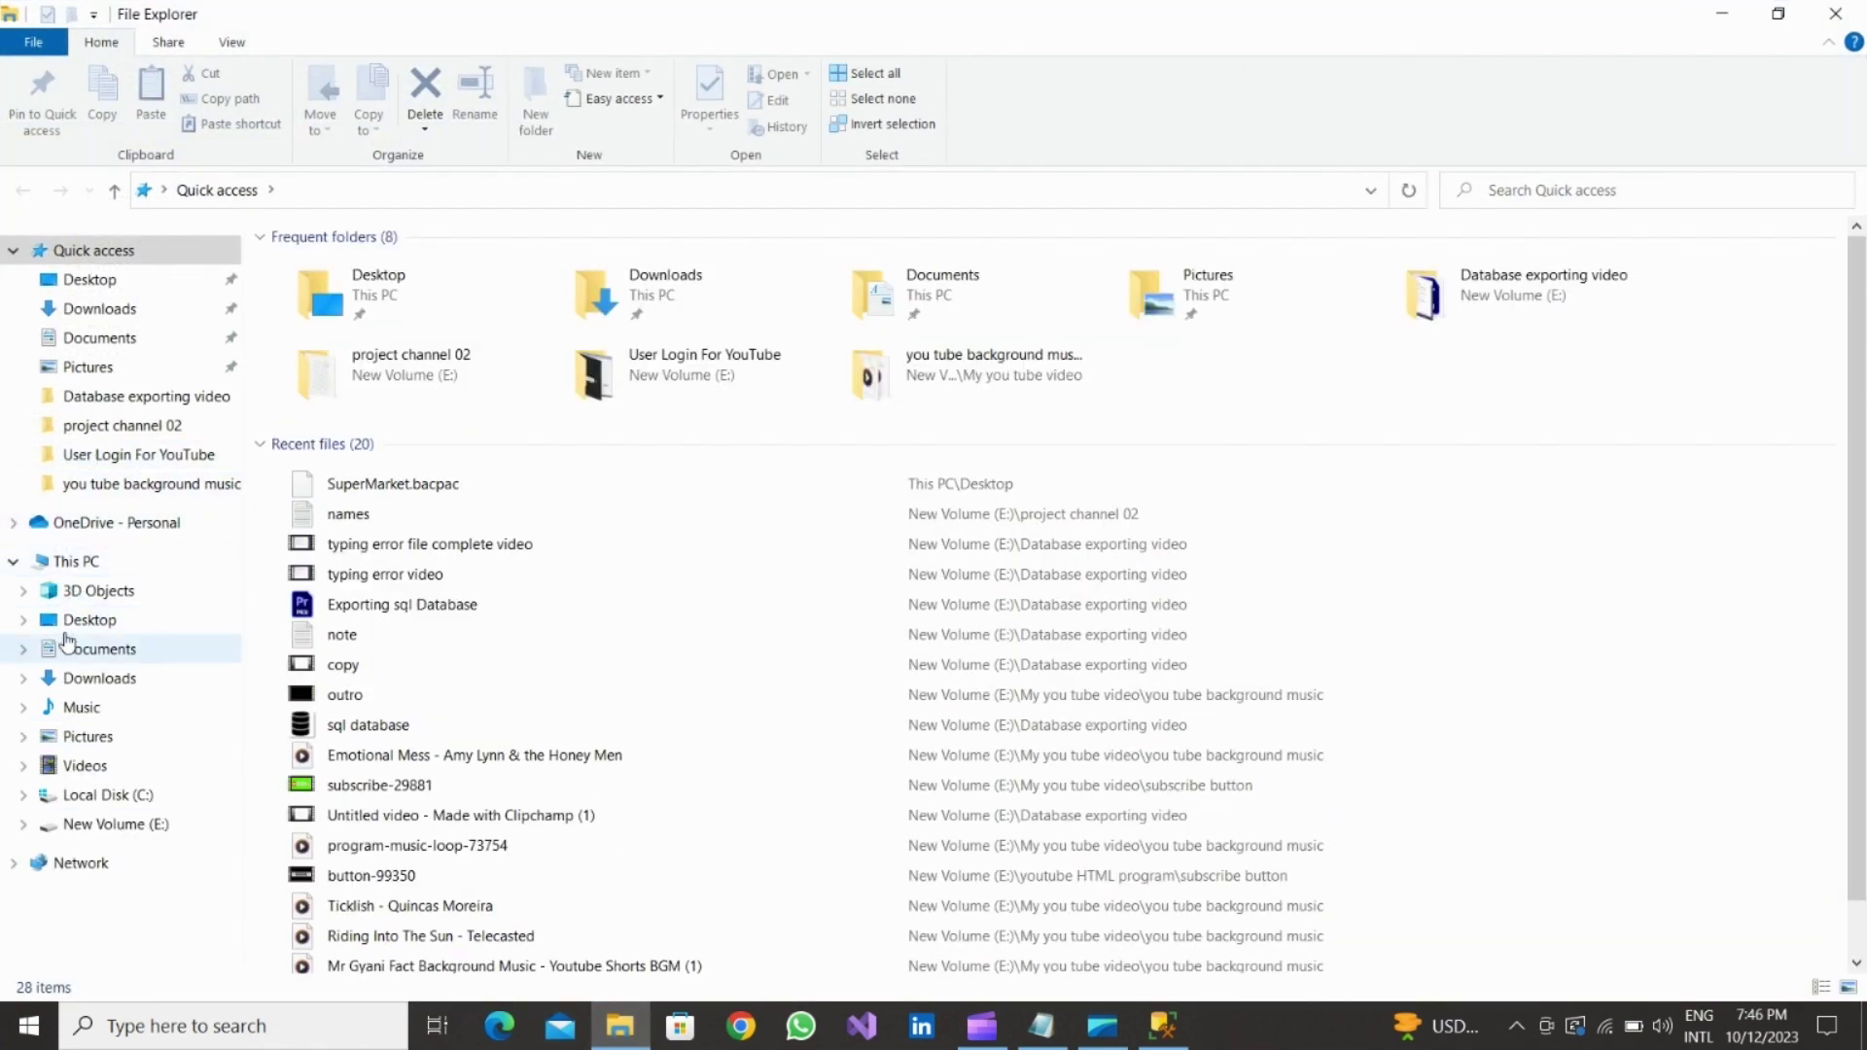
{"action": "left_click", "coordinate": [71, 620]}
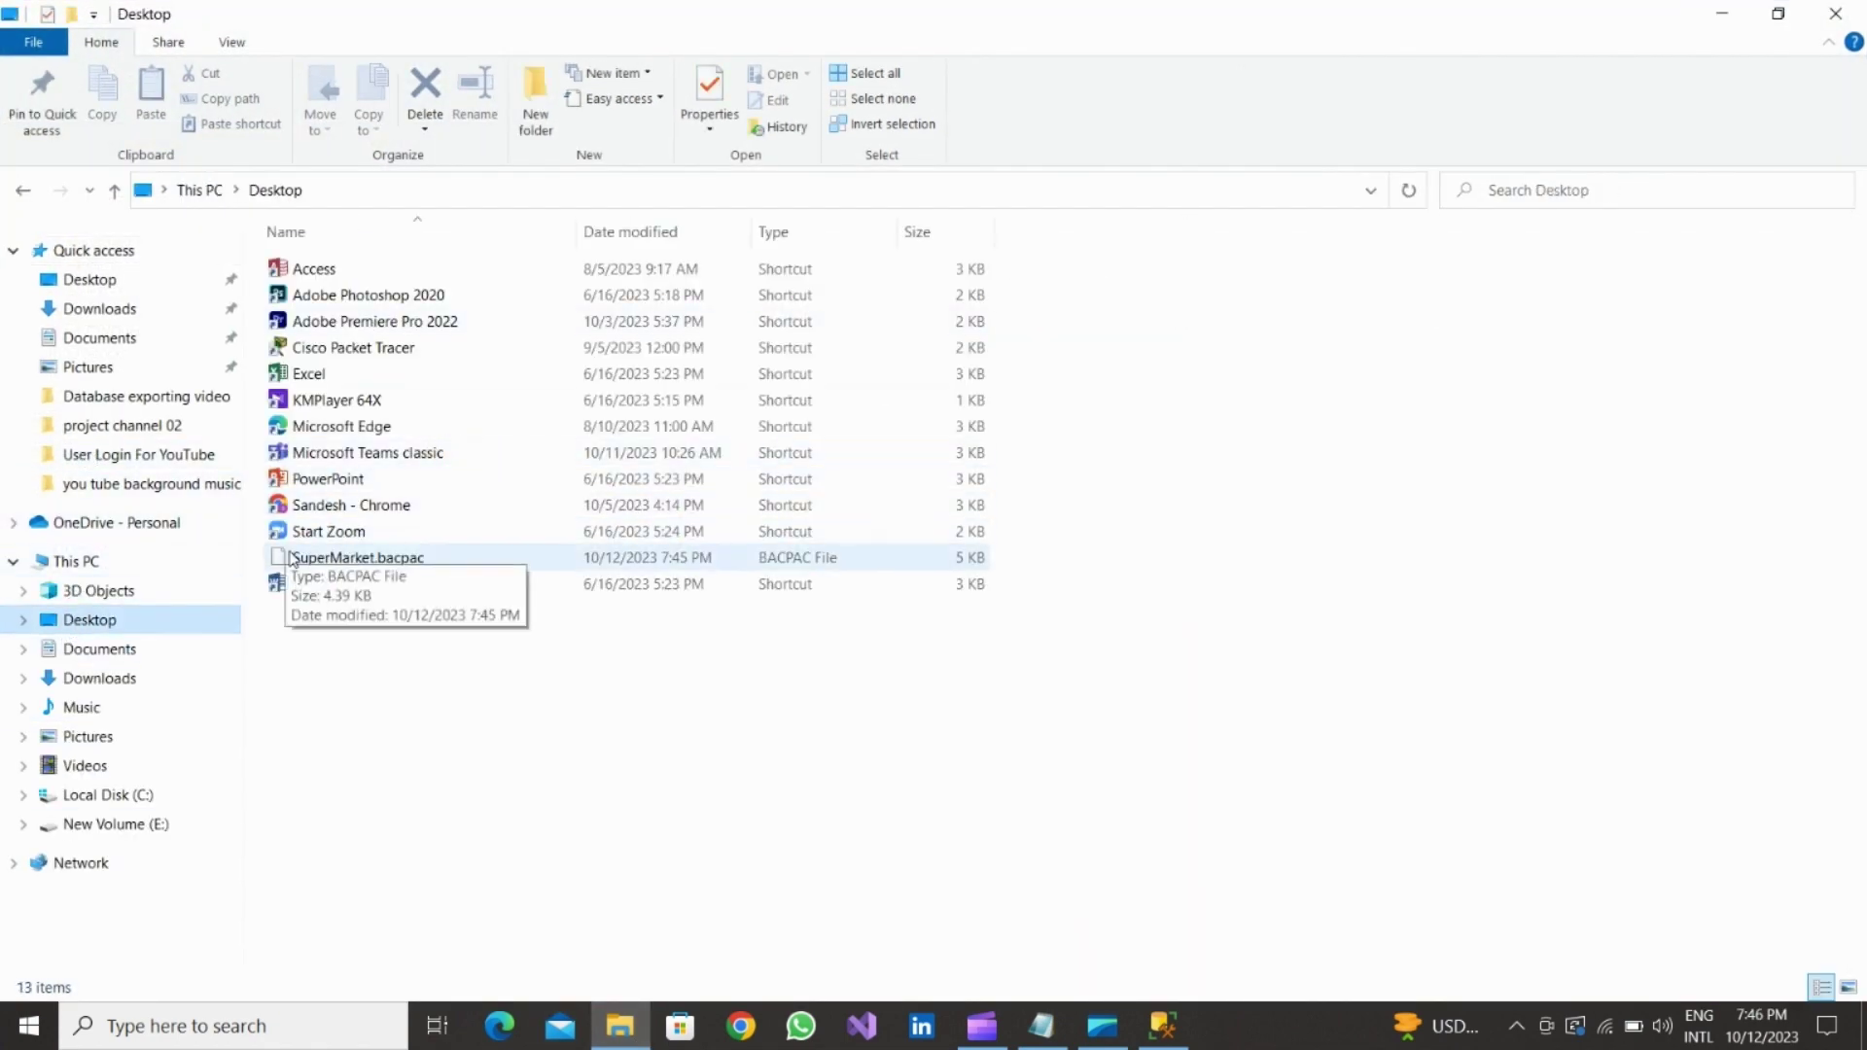
{"action": "left_click", "coordinate": [83, 711]}
{"action": "left_click", "coordinate": [136, 834]}
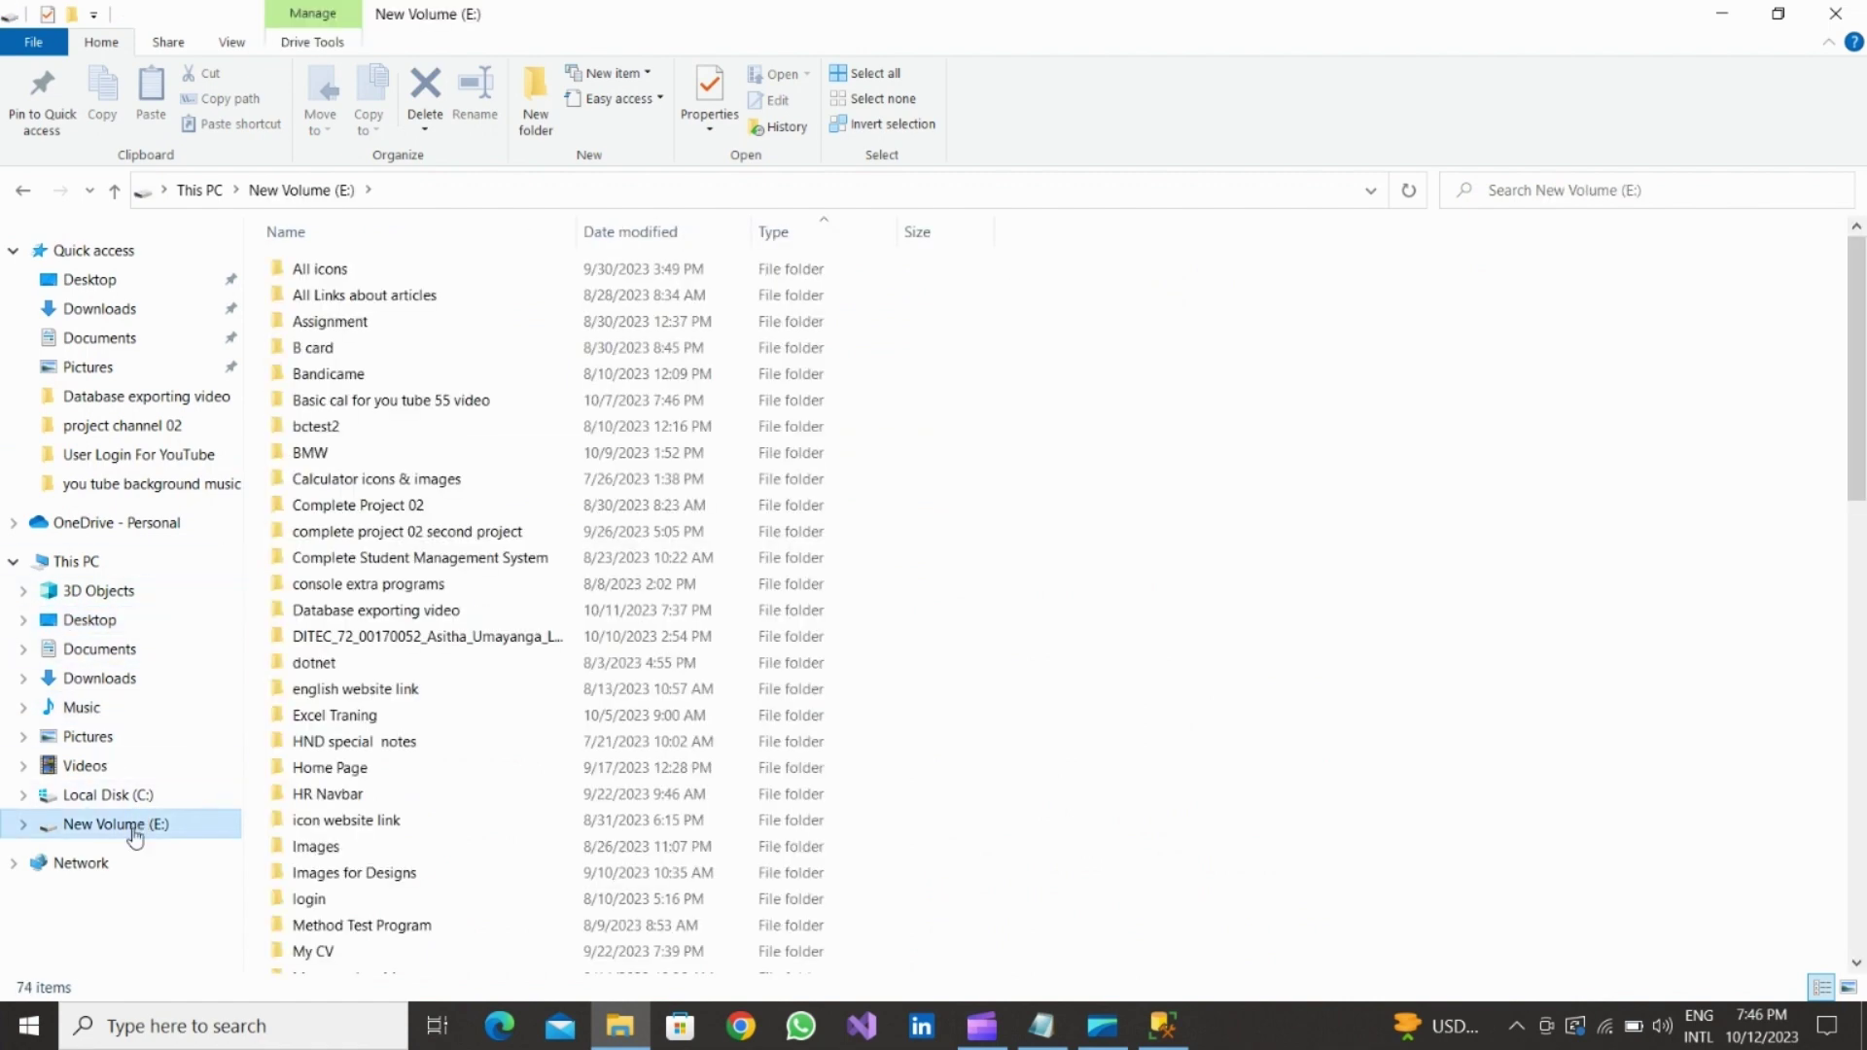
{"action": "left_click", "coordinate": [1723, 14]}
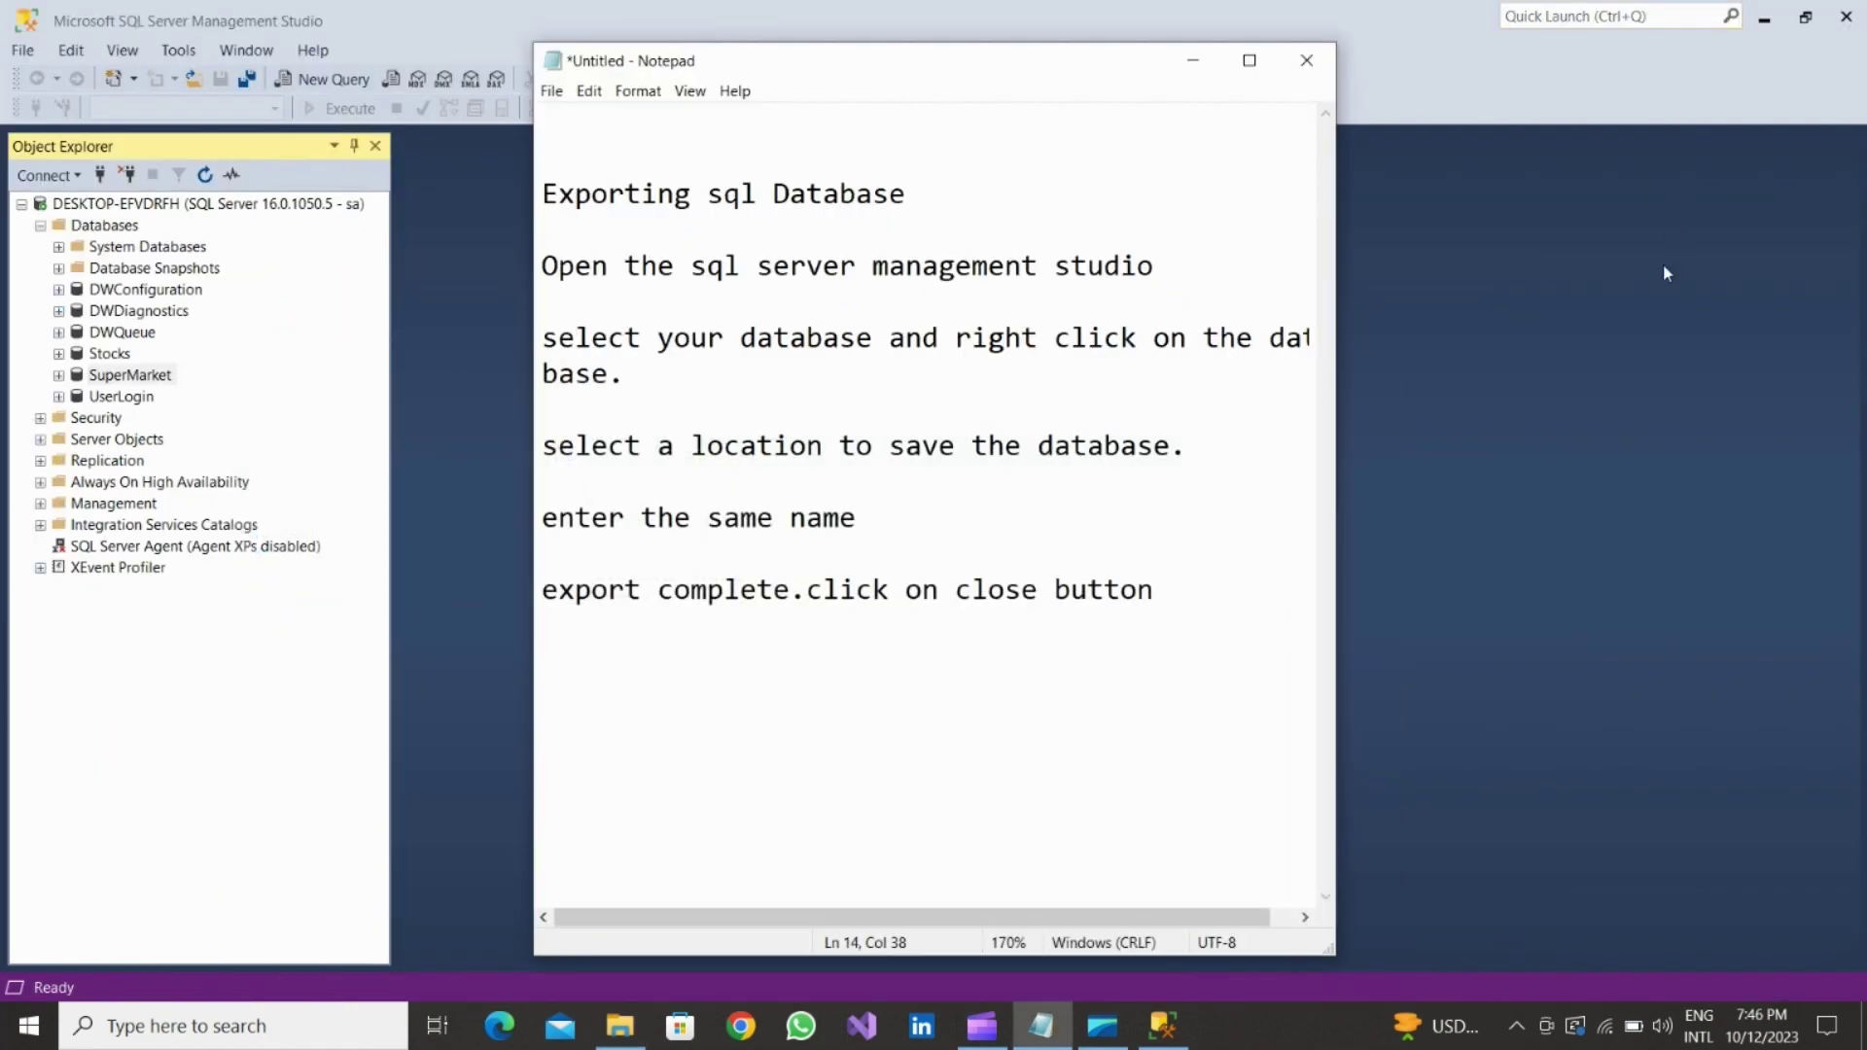
{"action": "left_click", "coordinate": [1780, 15]}
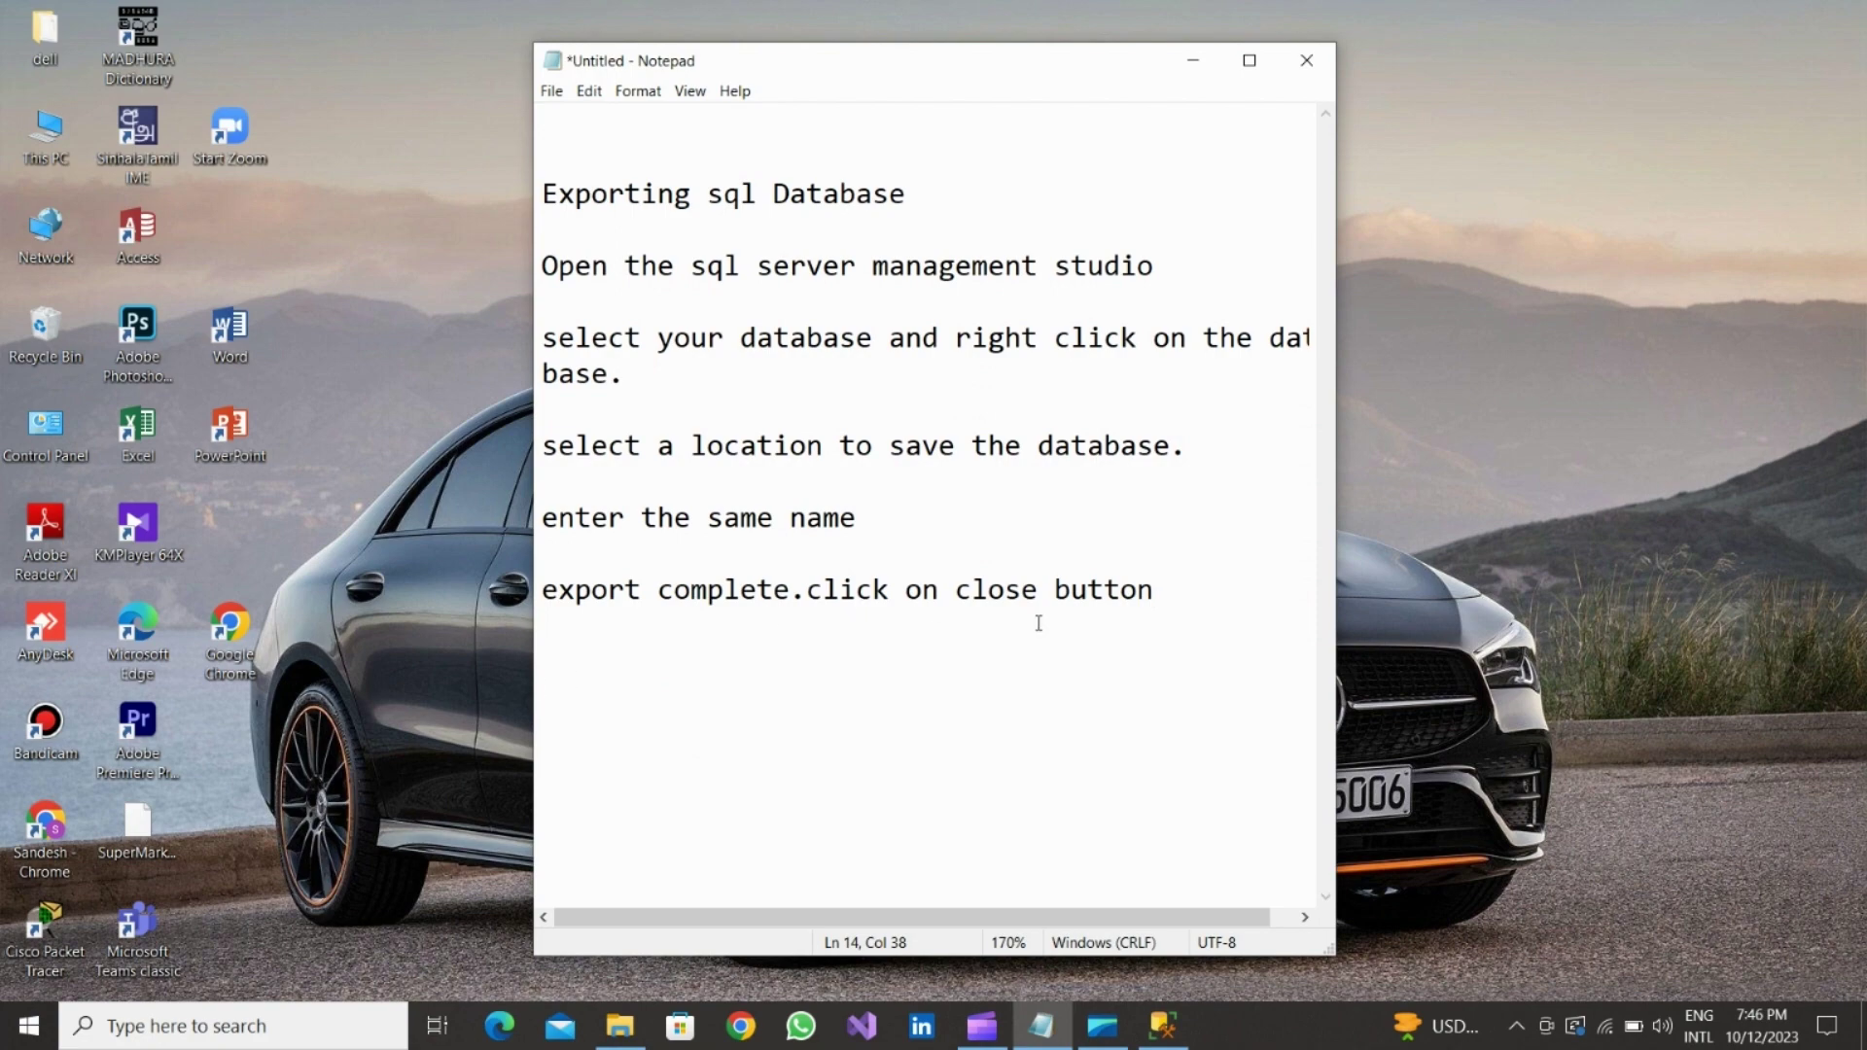
{"action": "left_click", "coordinate": [1047, 1033]}
{"action": "left_click", "coordinate": [1046, 1033]}
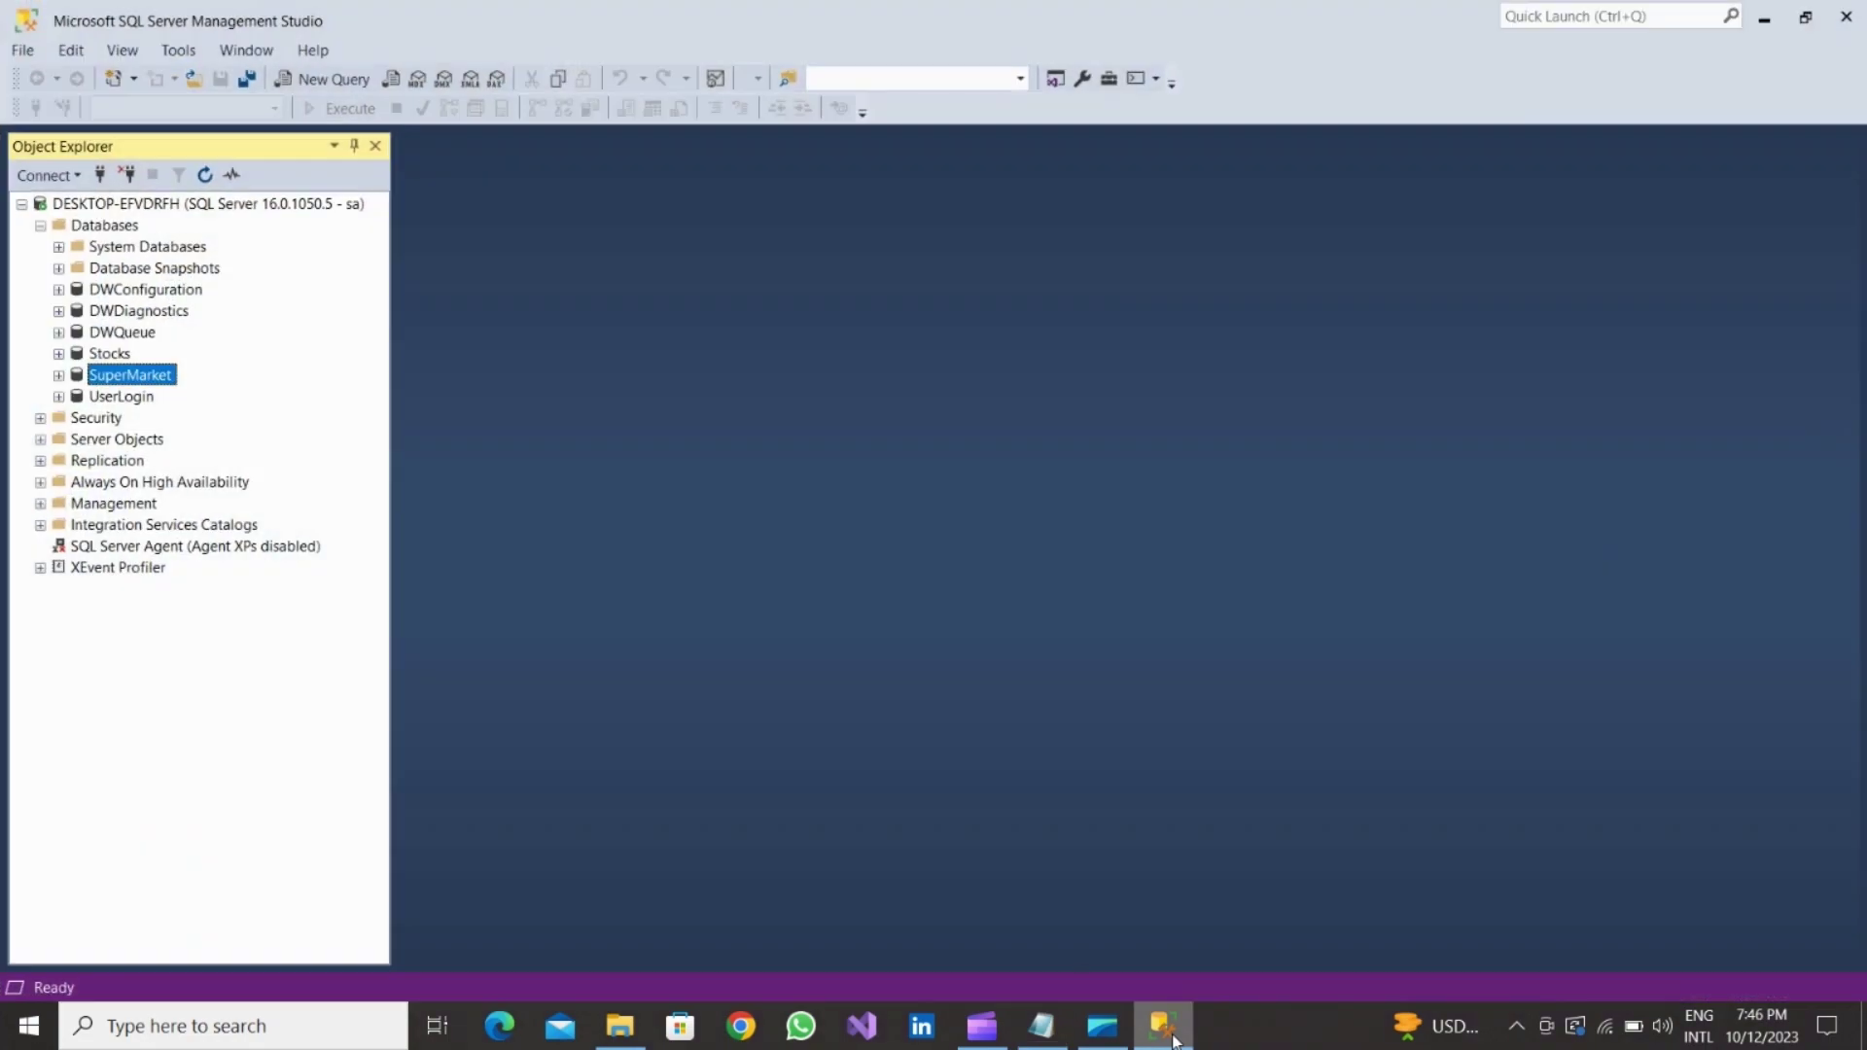
{"action": "left_click", "coordinate": [1163, 1025]}
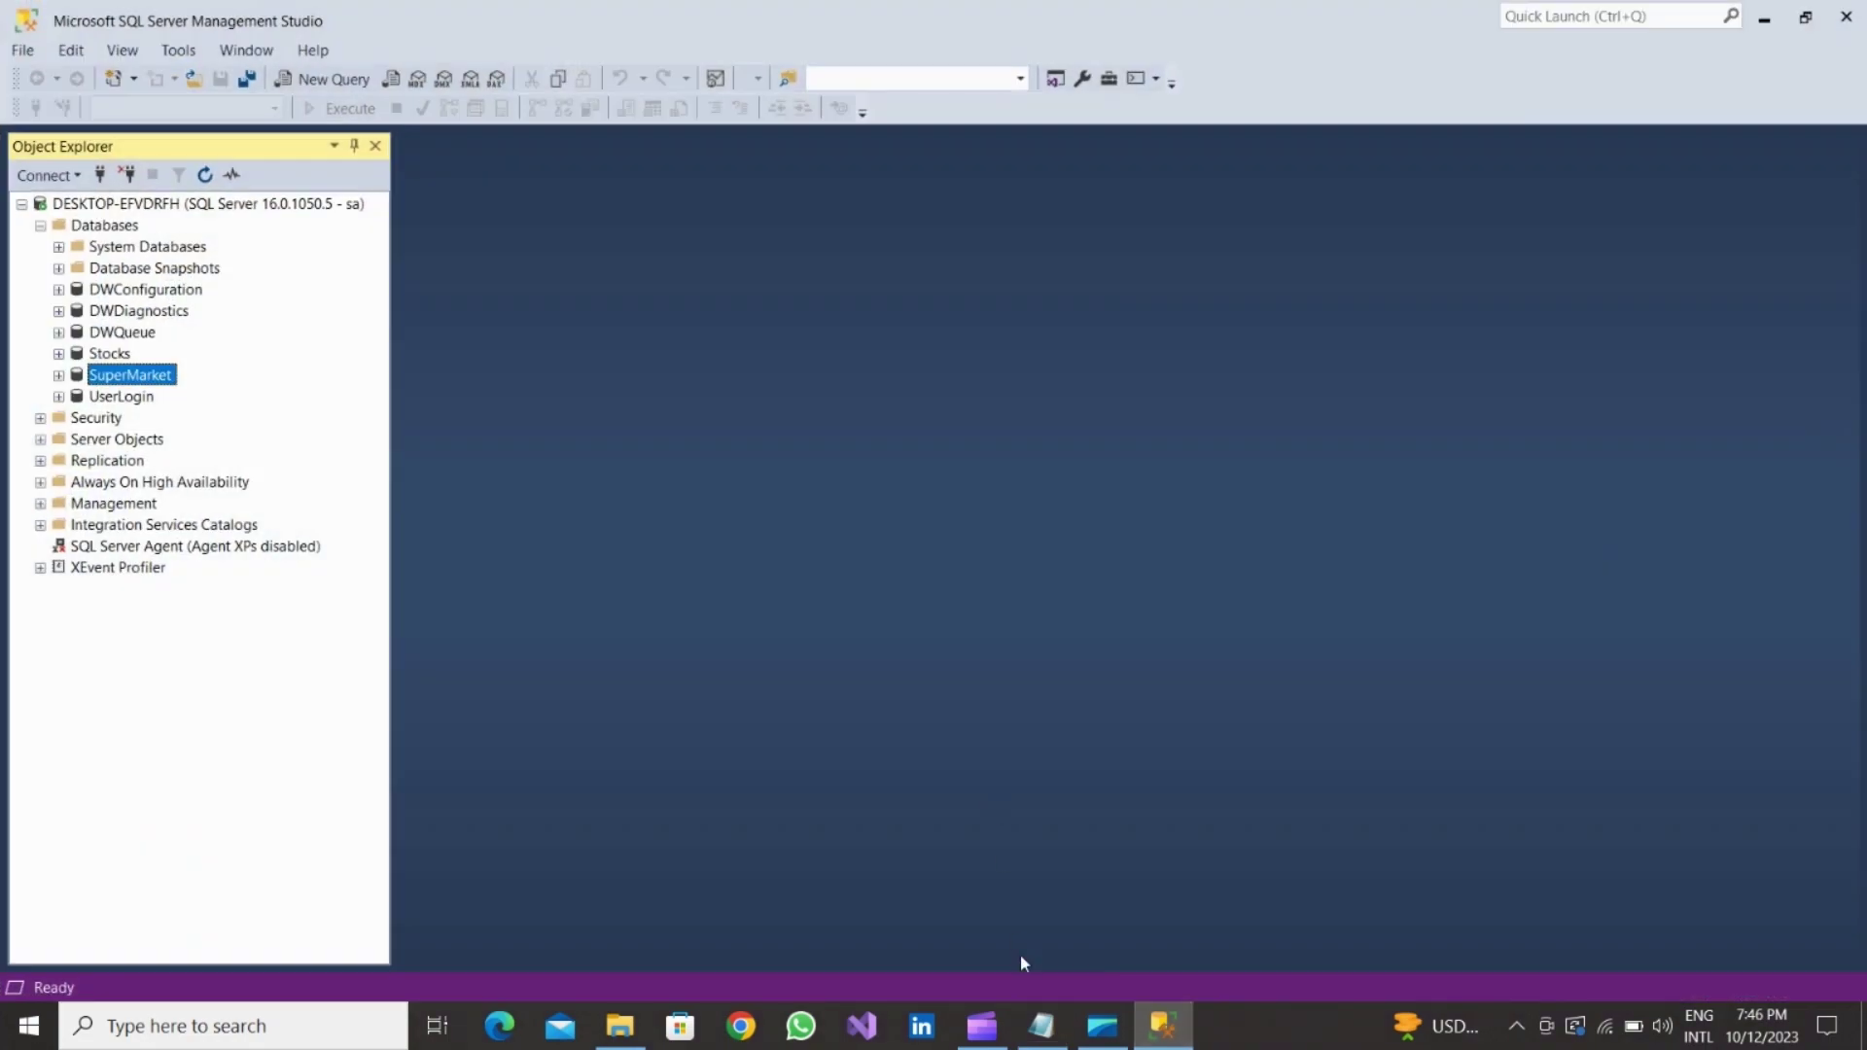
Switch to the Notepad note and add "let's see how to import that." below a blank line.
{"action": "left_click", "coordinate": [1038, 1023]}
{"action": "key", "text": "Return"}
{"action": "key", "text": "Return"}
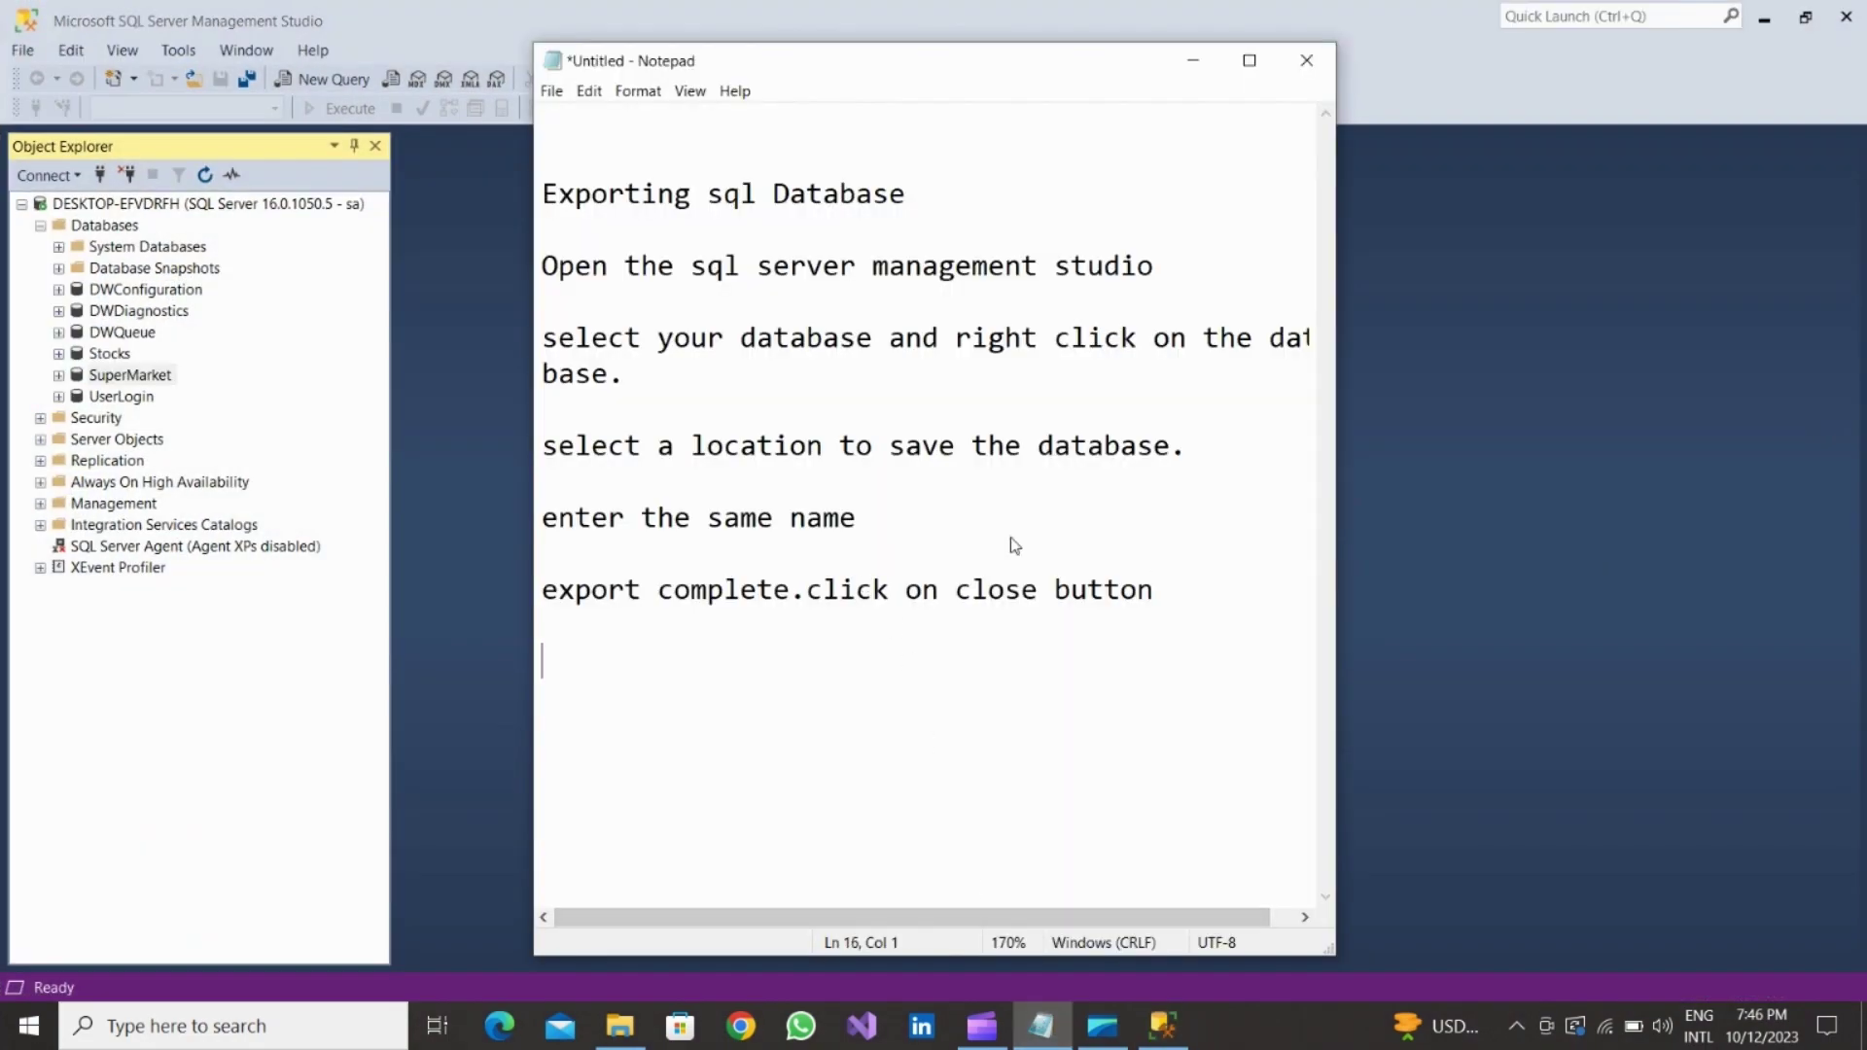
{"action": "type", "text": "let's see ho"}
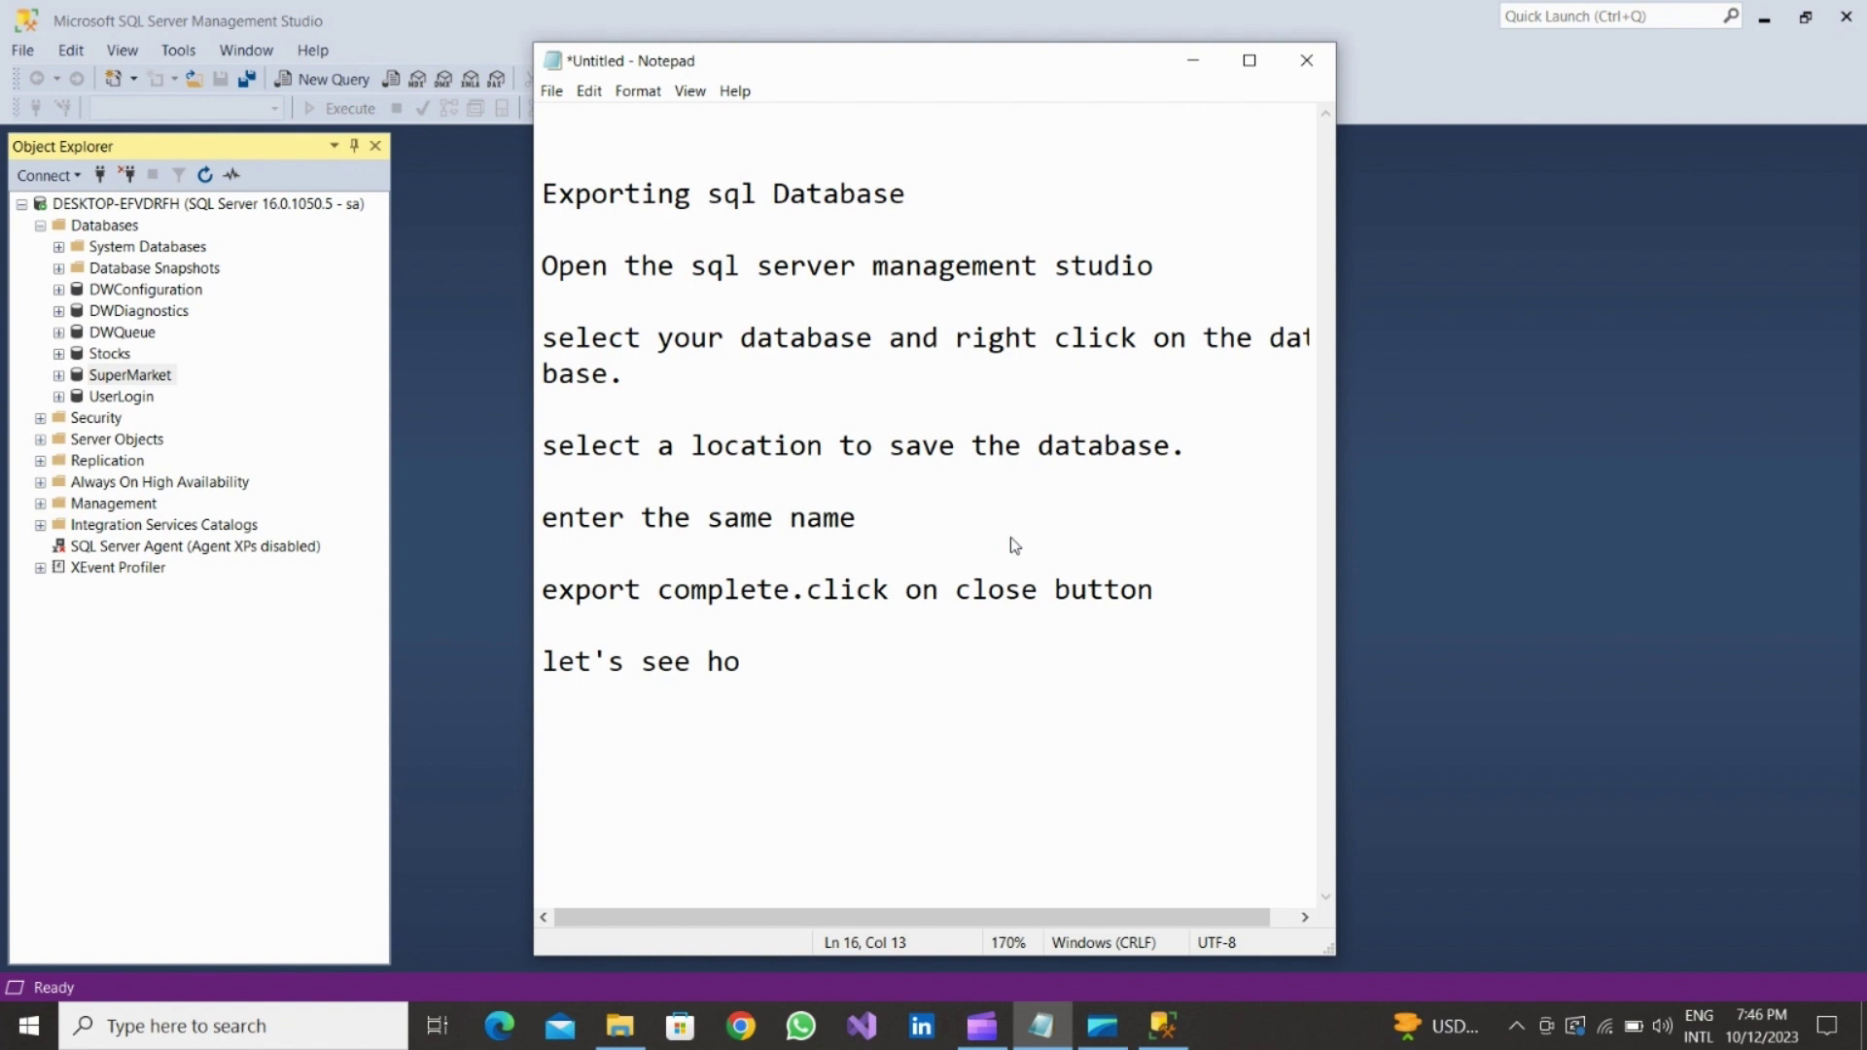
{"action": "type", "text": "w to import "}
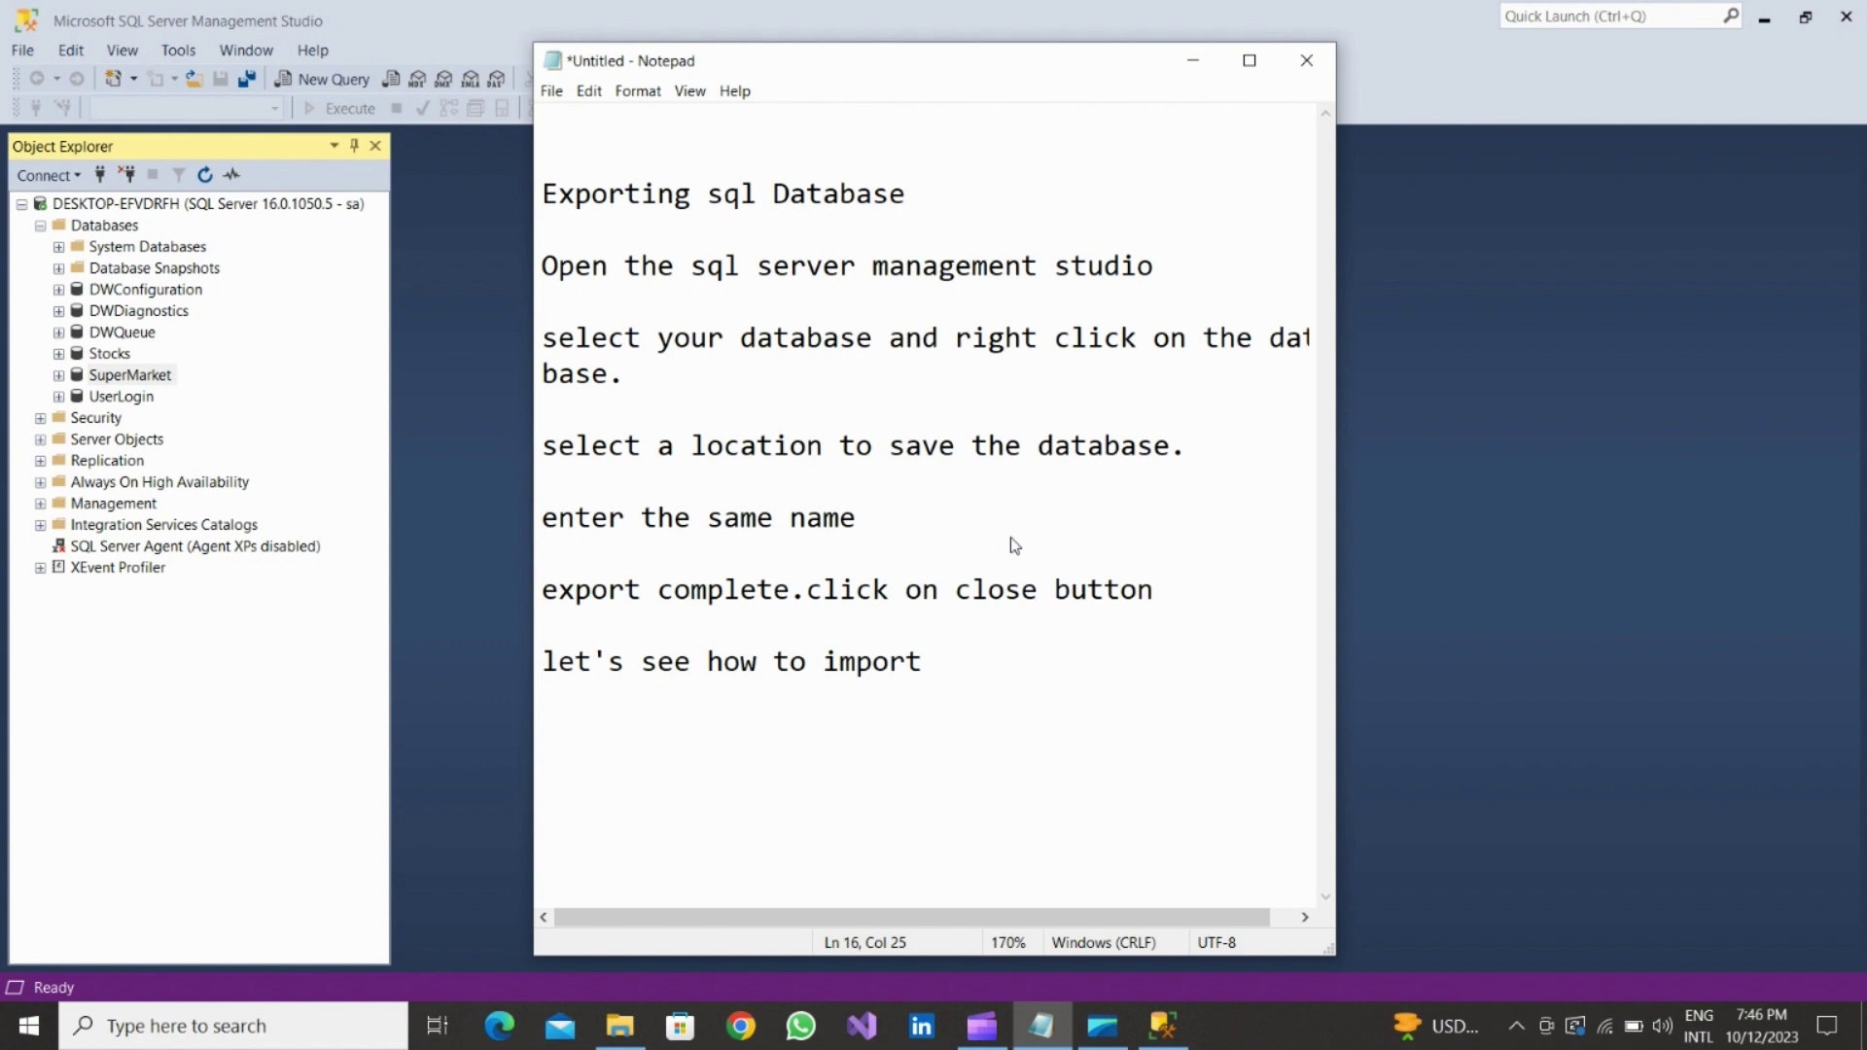
{"action": "type", "text": "that"}
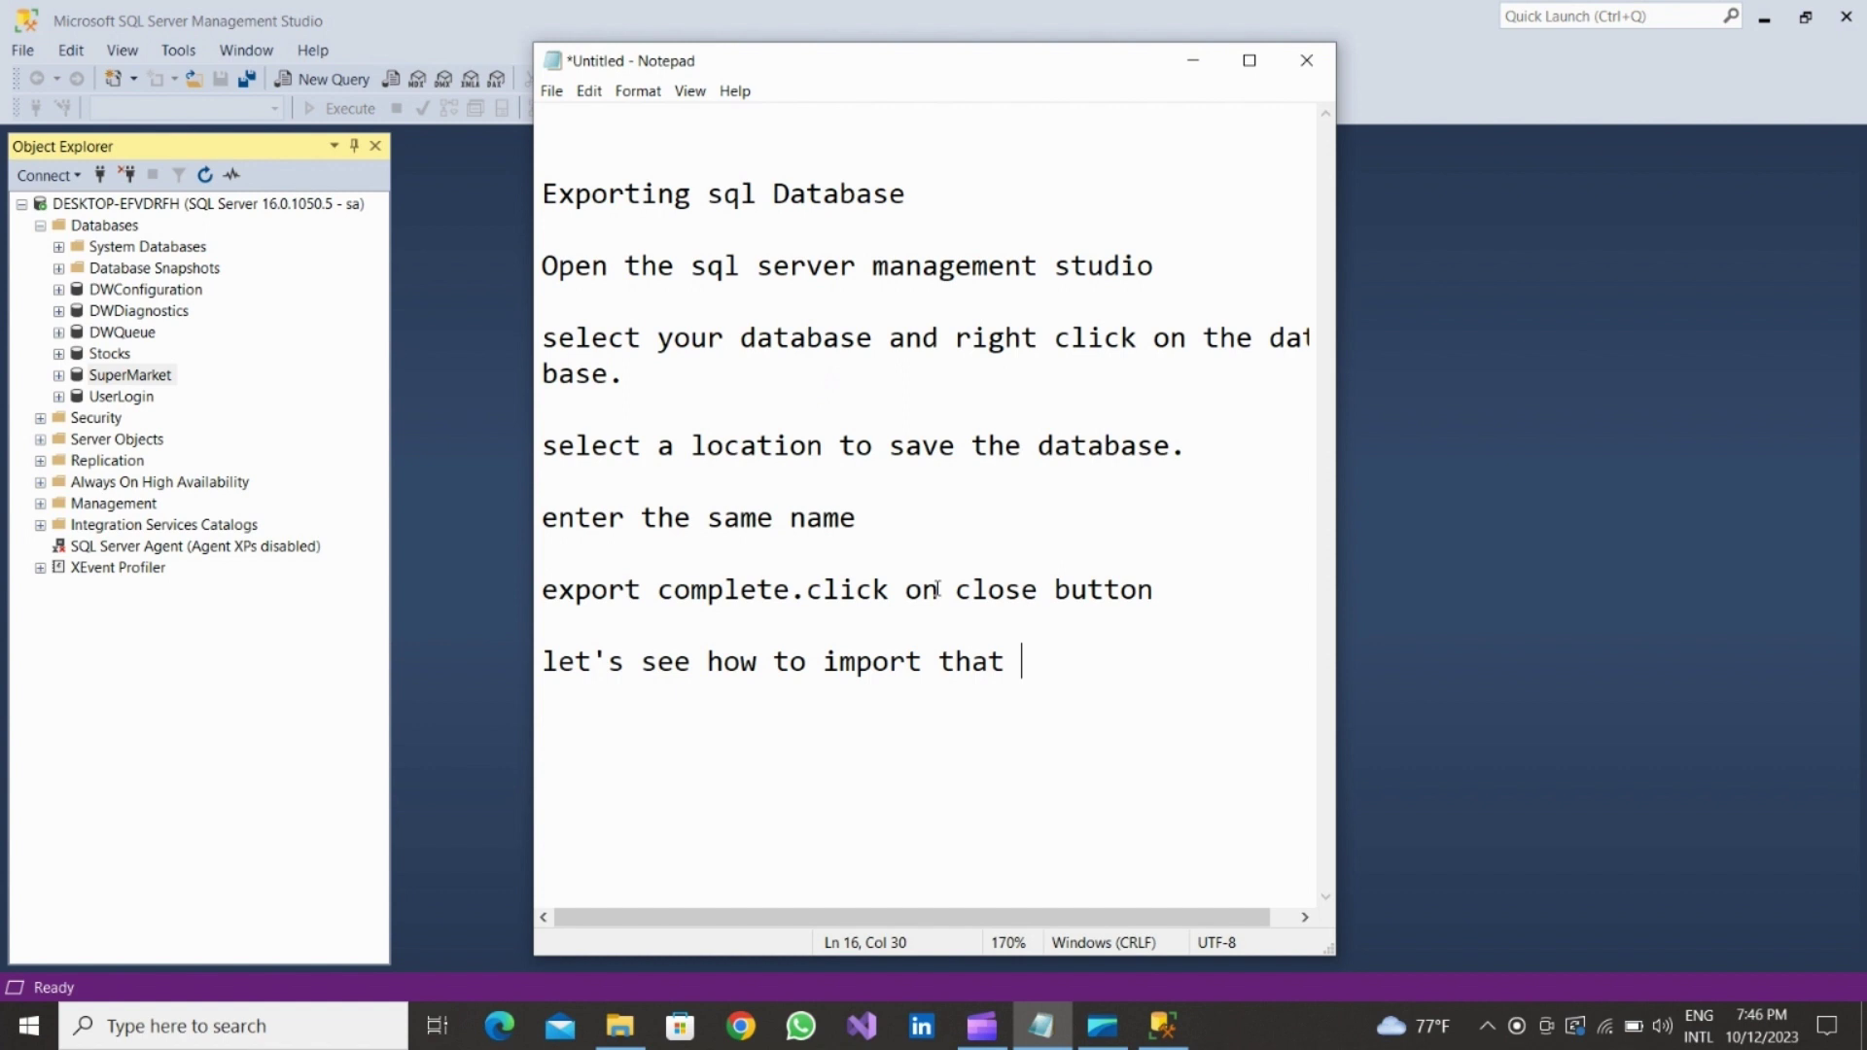
{"action": "type", "text": "."}
Add the import instruction "Right click on database" to the note below a blank line.
{"action": "key", "text": "Return"}
{"action": "key", "text": "Return"}
{"action": "type", "text": "r"}
{"action": "key", "text": "BackSpace"}
{"action": "type", "text": "Right "}
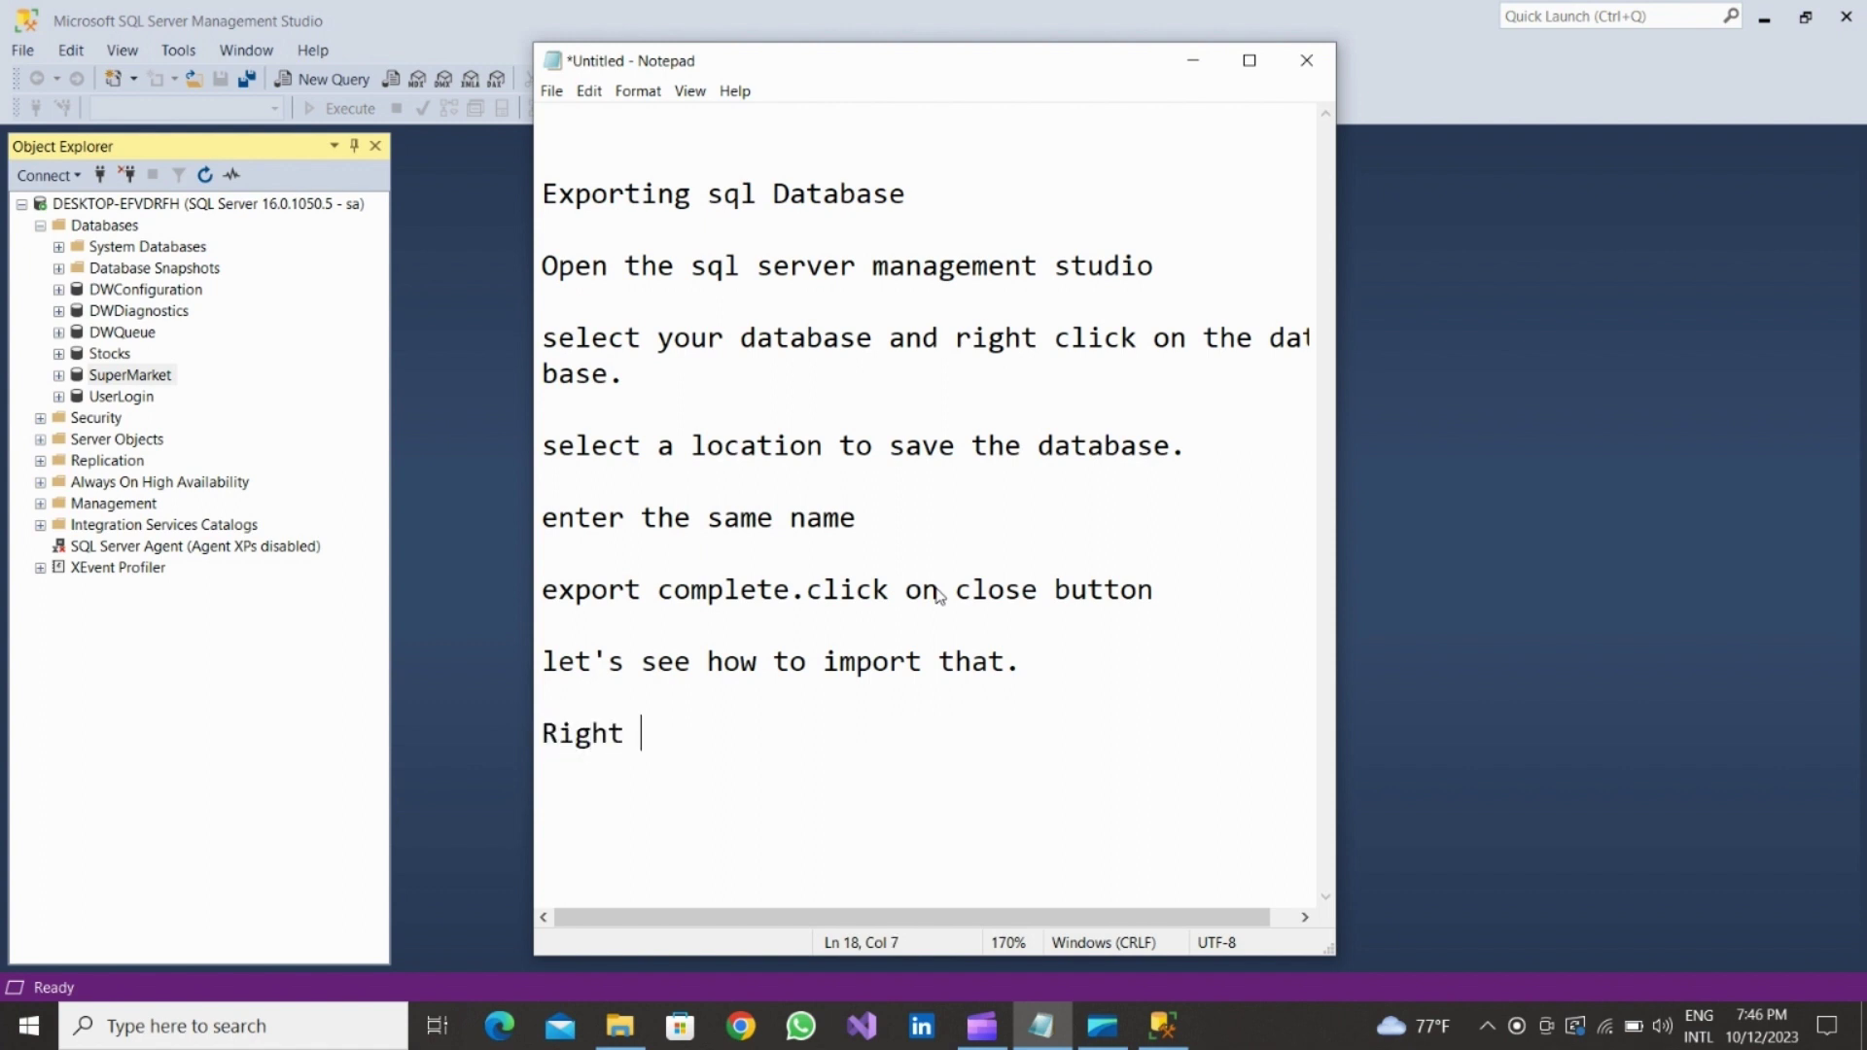
{"action": "type", "text": "click on "}
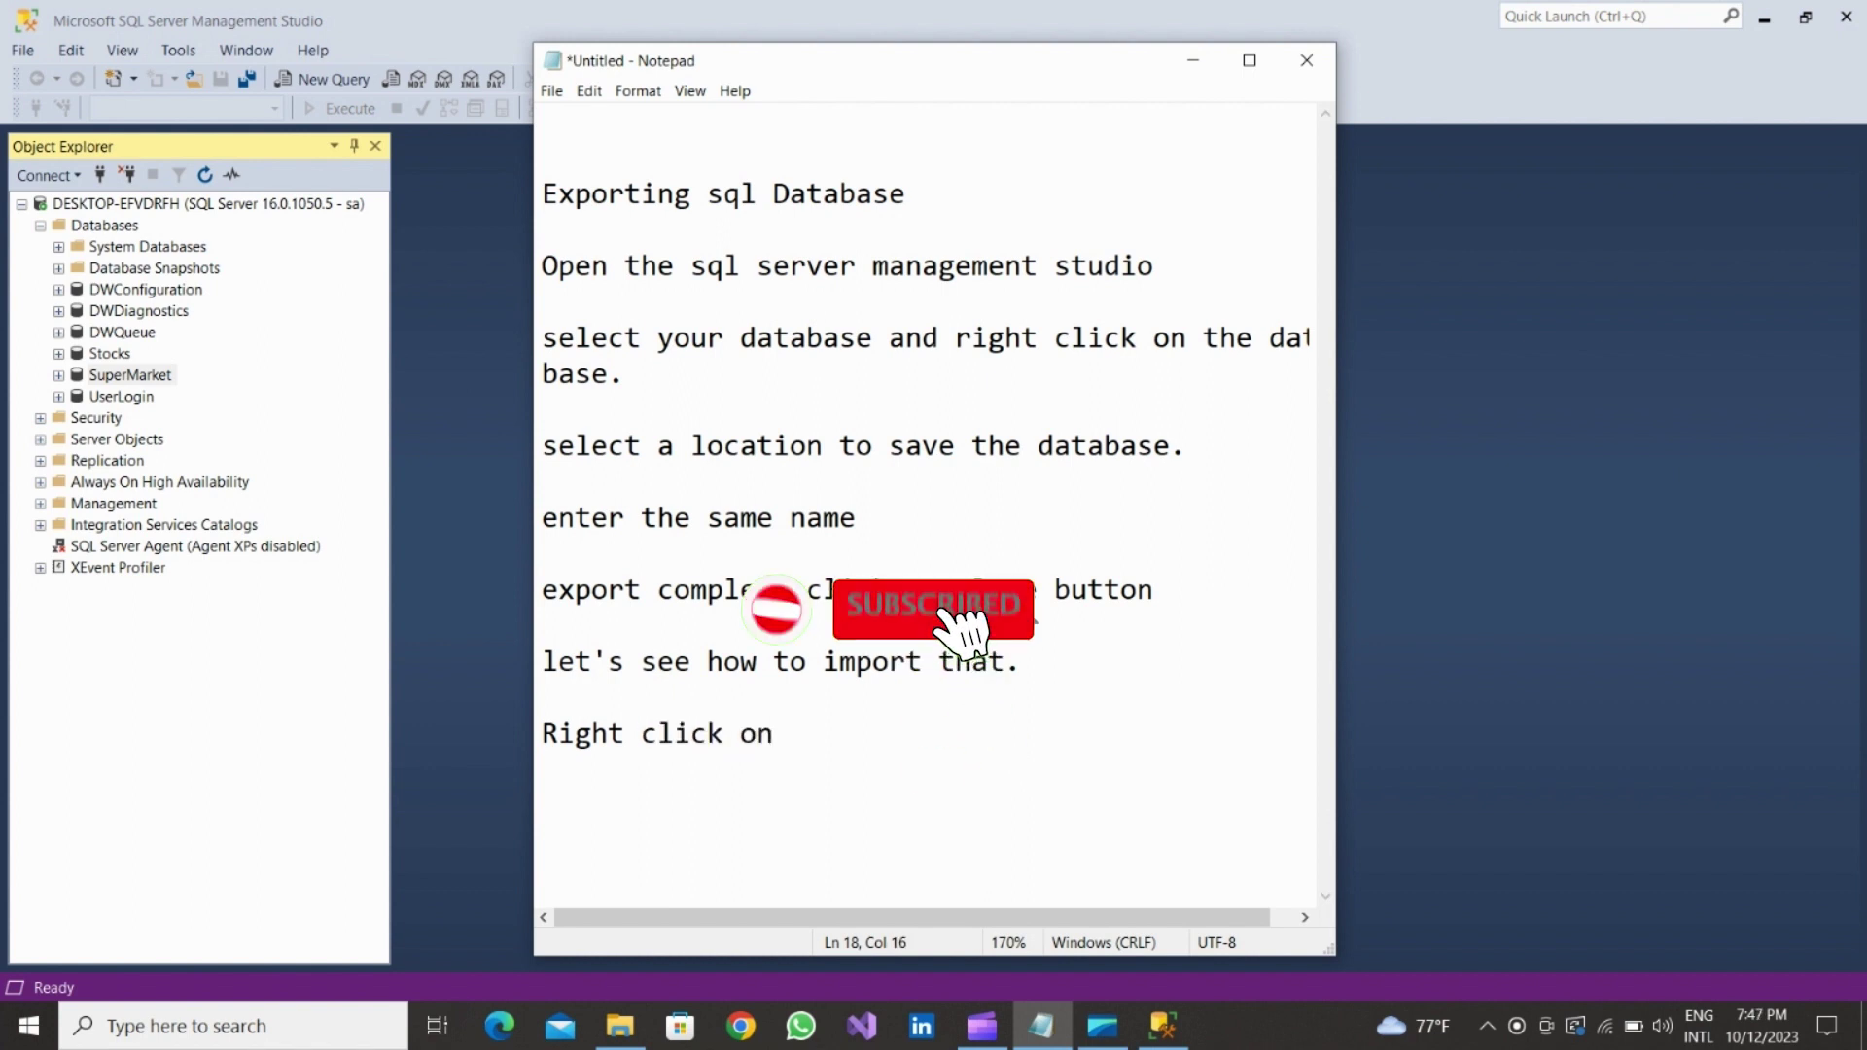
{"action": "type", "text": "databa"}
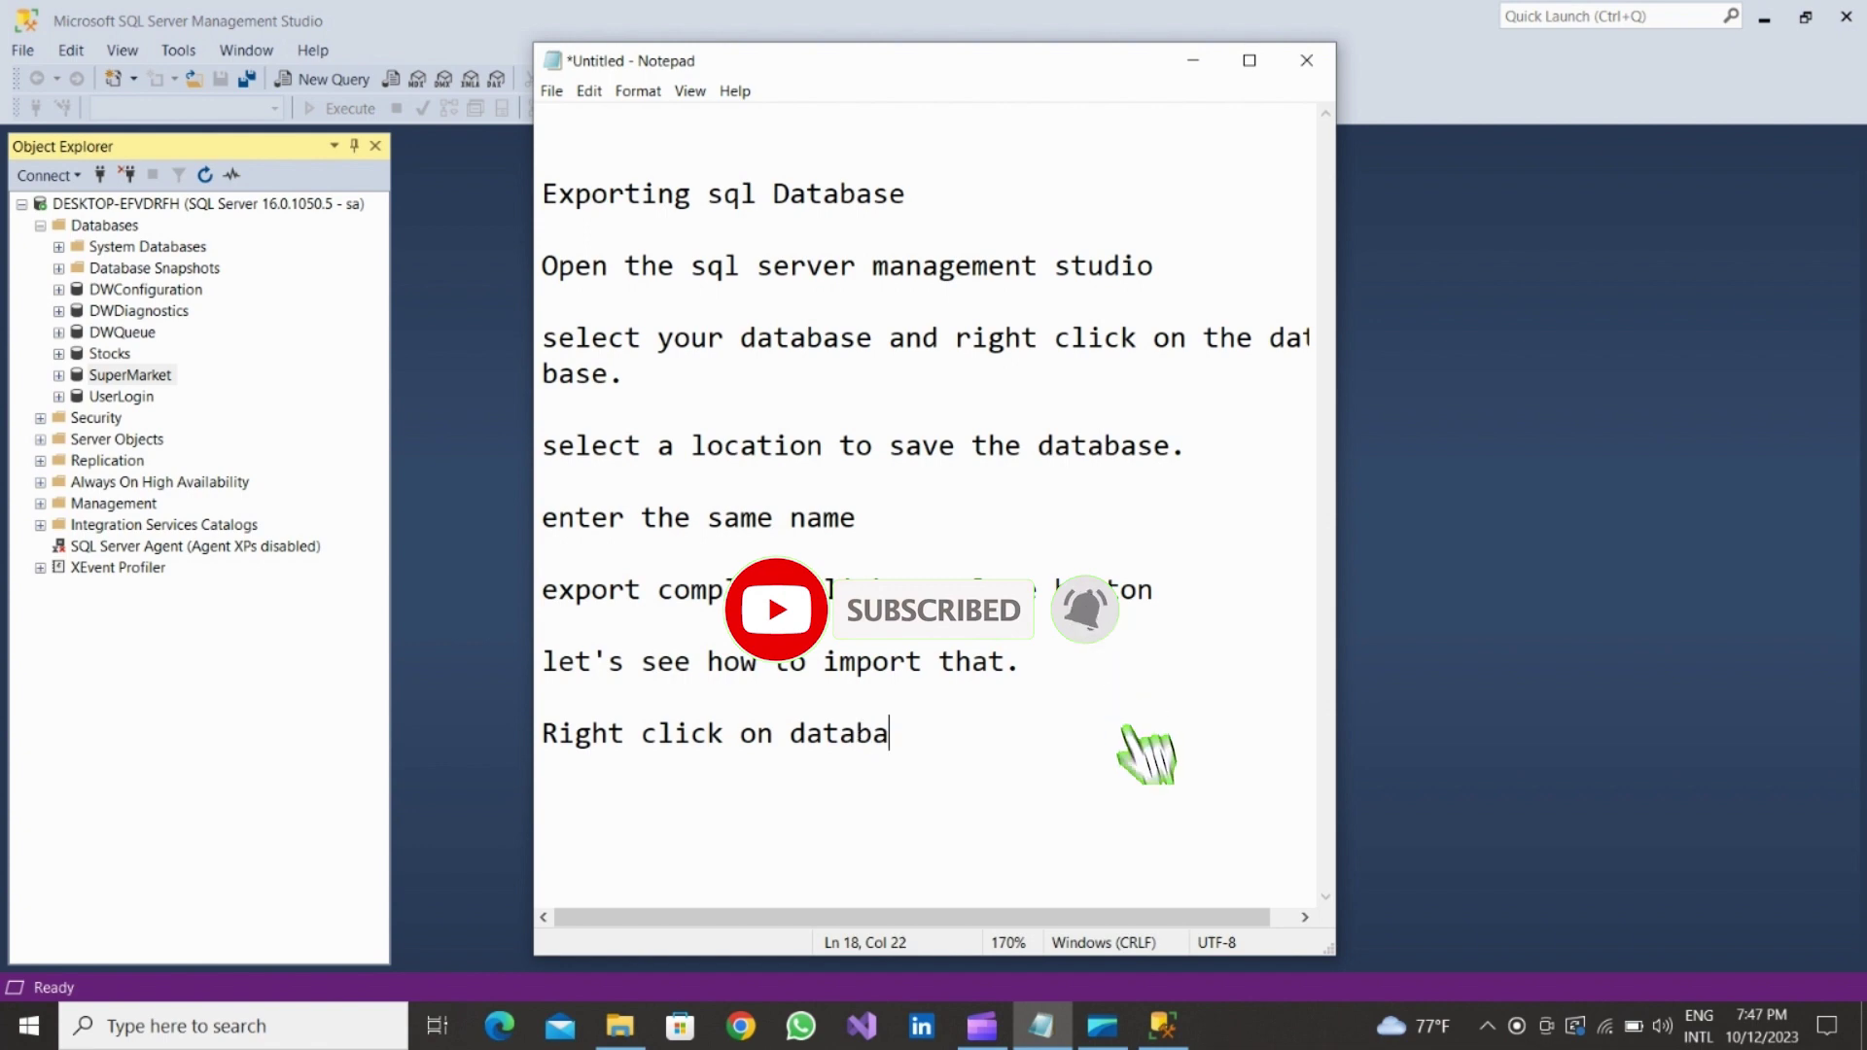
{"action": "type", "text": "se"}
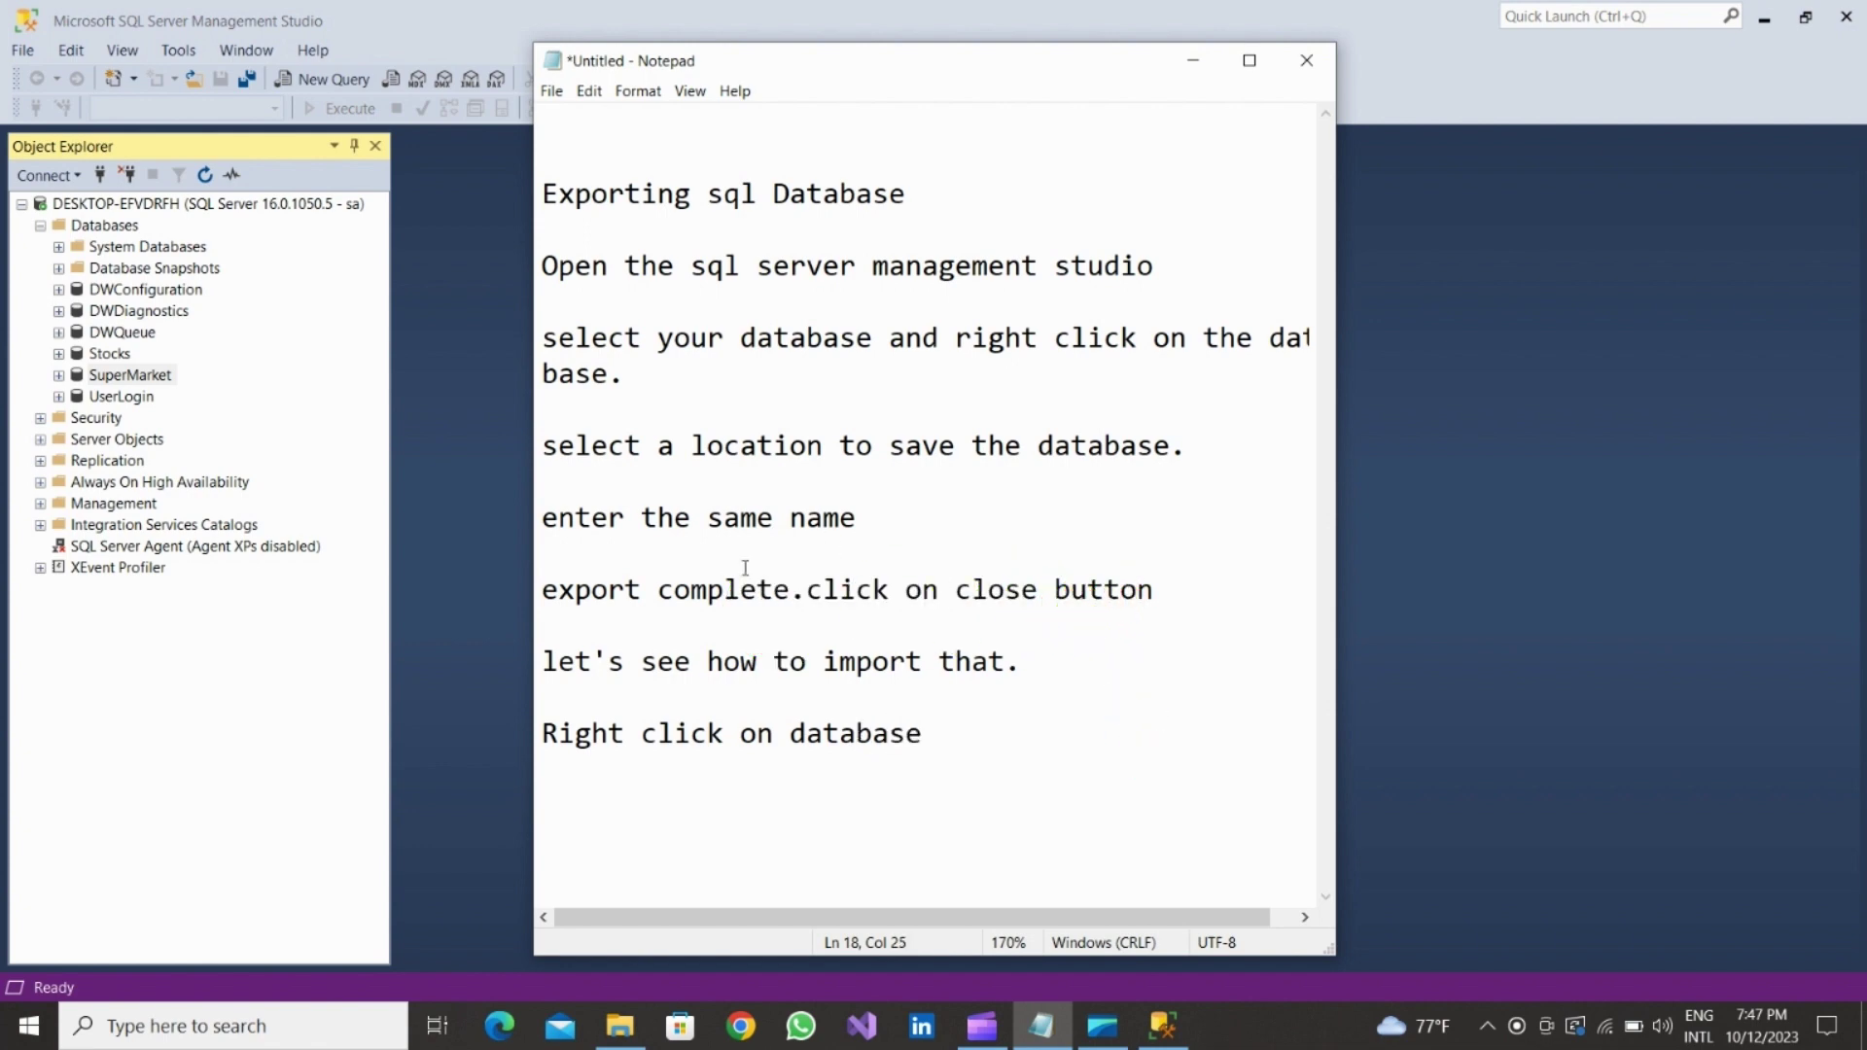
In SQL Server Management Studio, collapse the Databases folder, start Import Data-tier Application on it, and advance to the Import Settings page.
{"action": "left_click", "coordinate": [245, 374]}
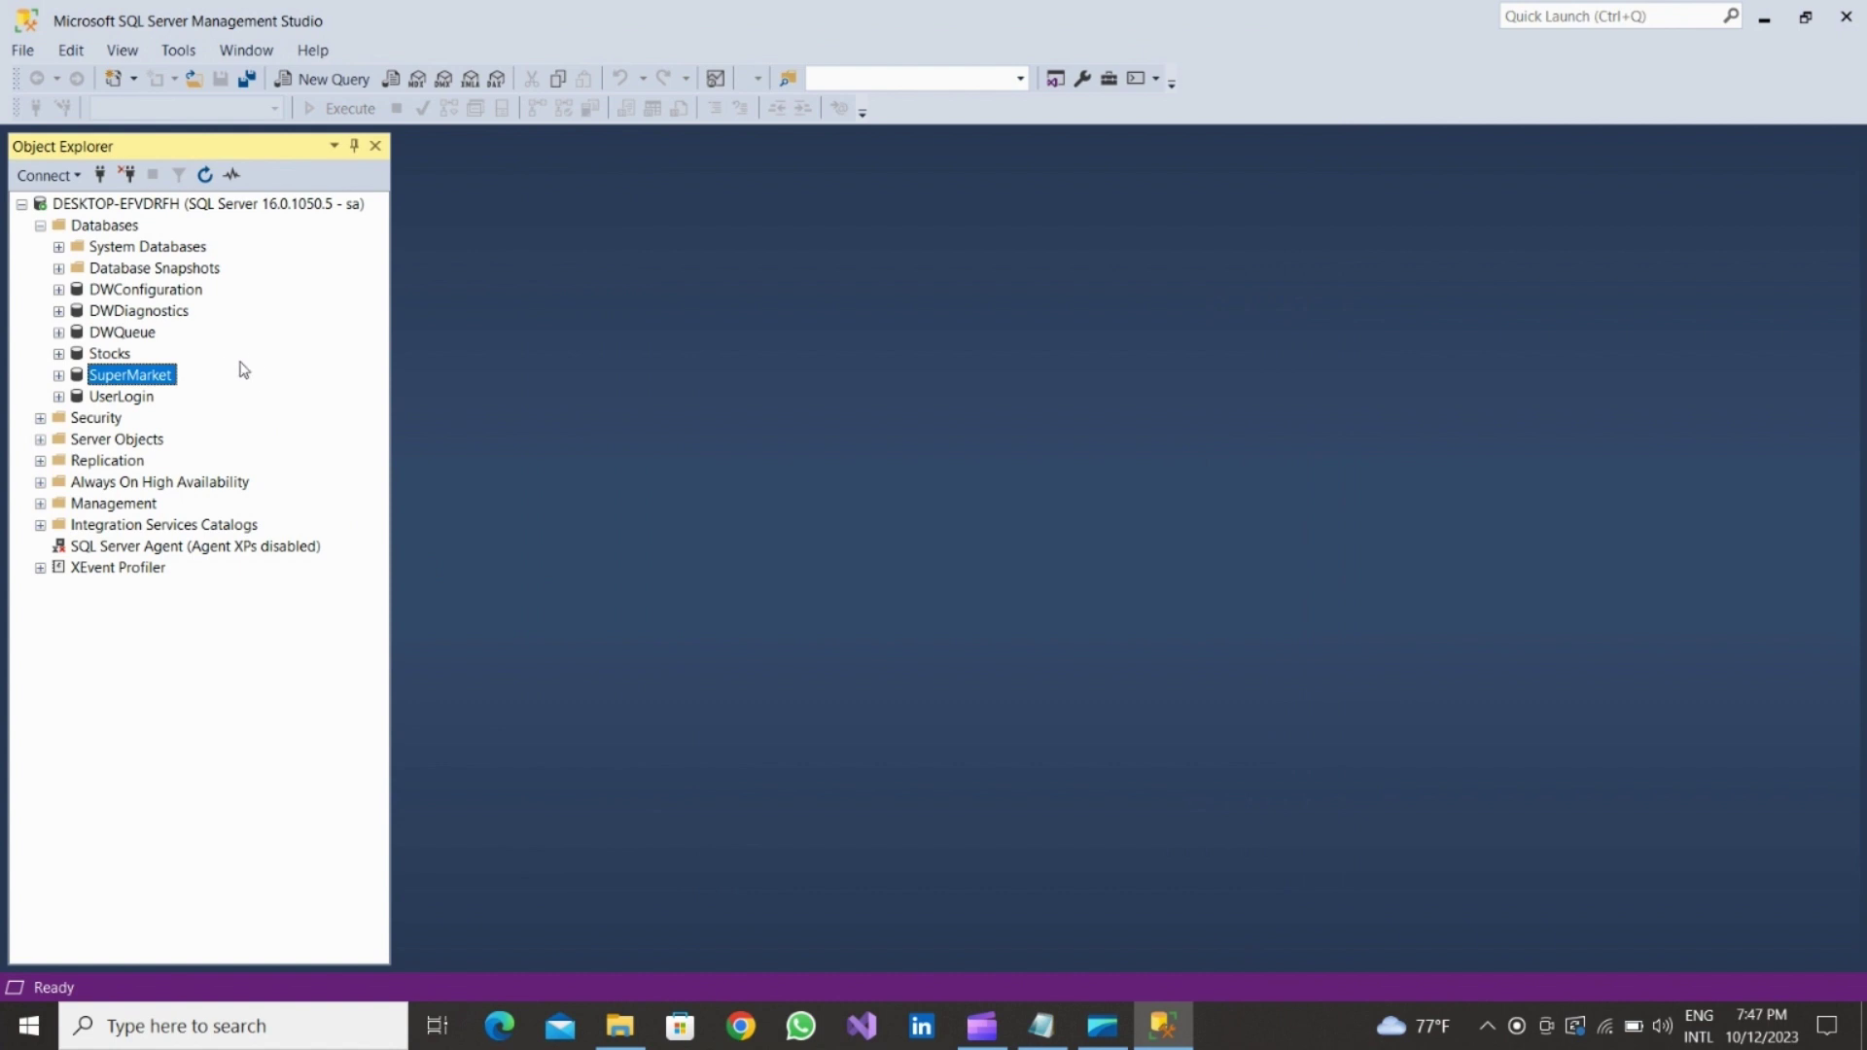
{"action": "left_click", "coordinate": [86, 229]}
{"action": "left_click", "coordinate": [40, 226]}
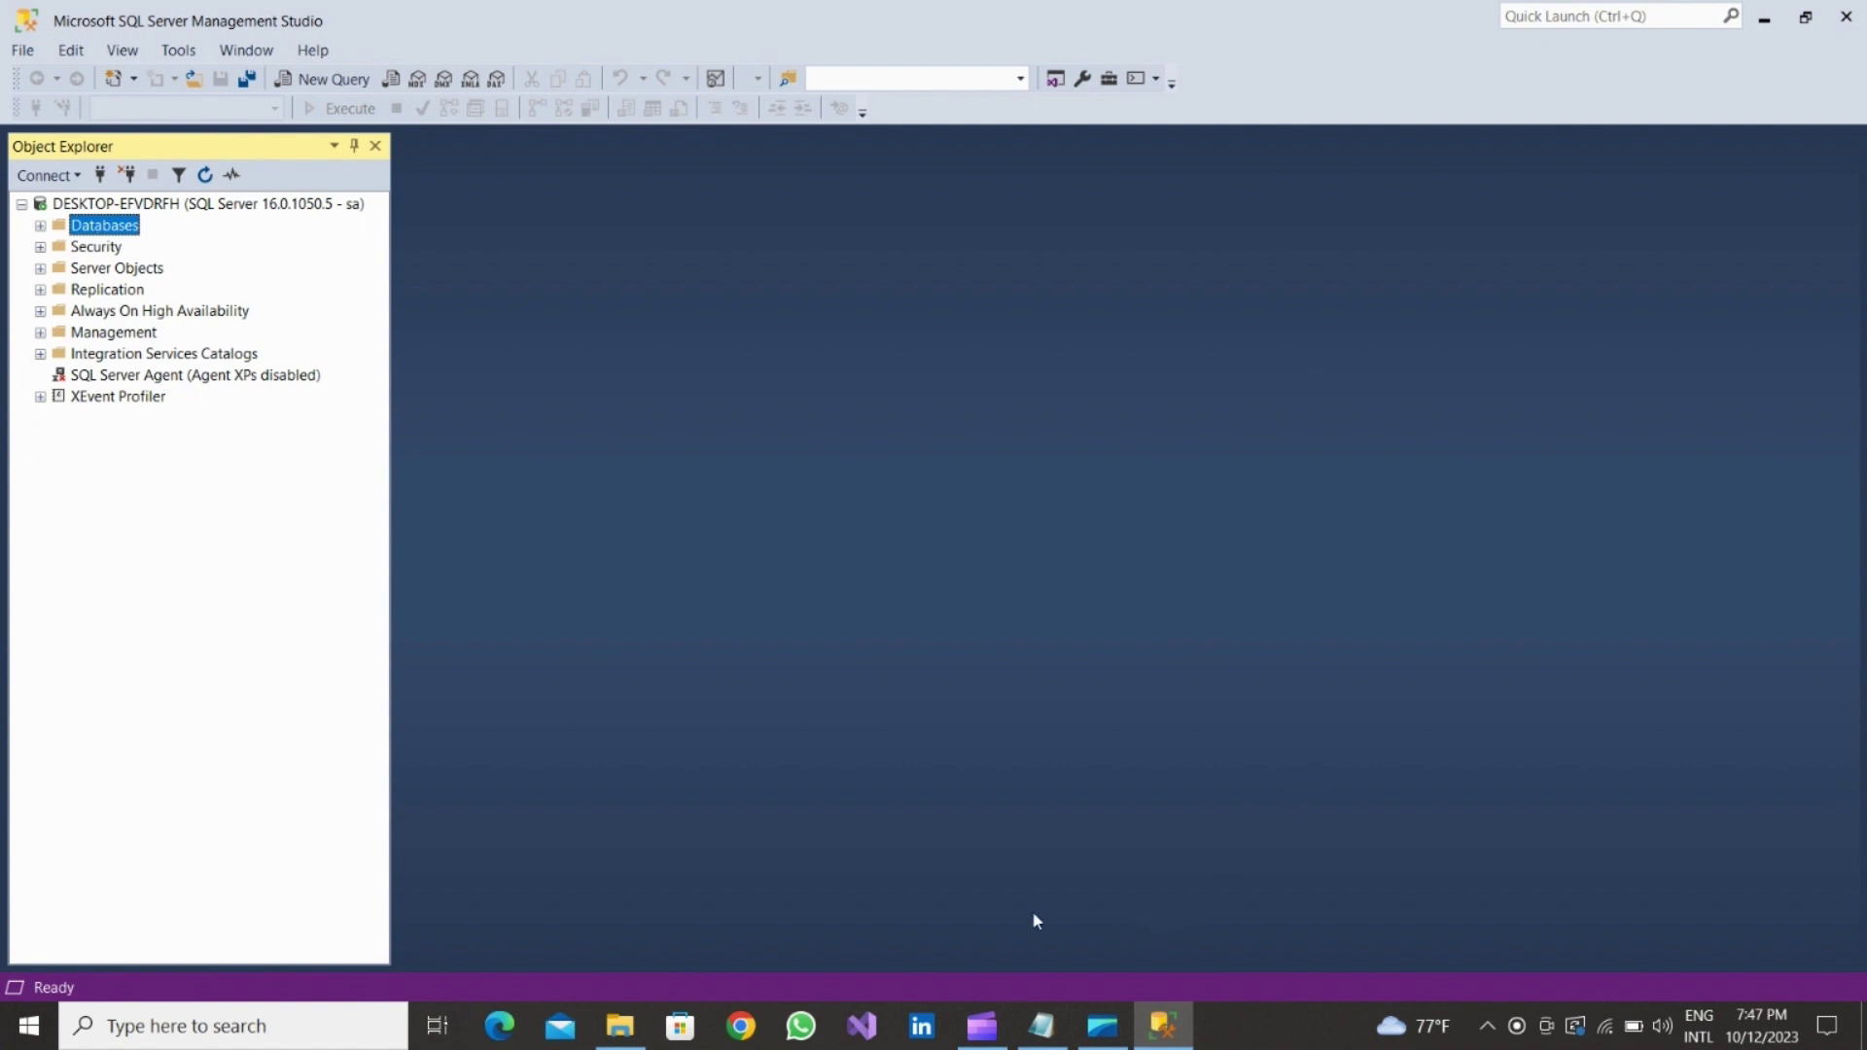
{"action": "right_click", "coordinate": [126, 227]}
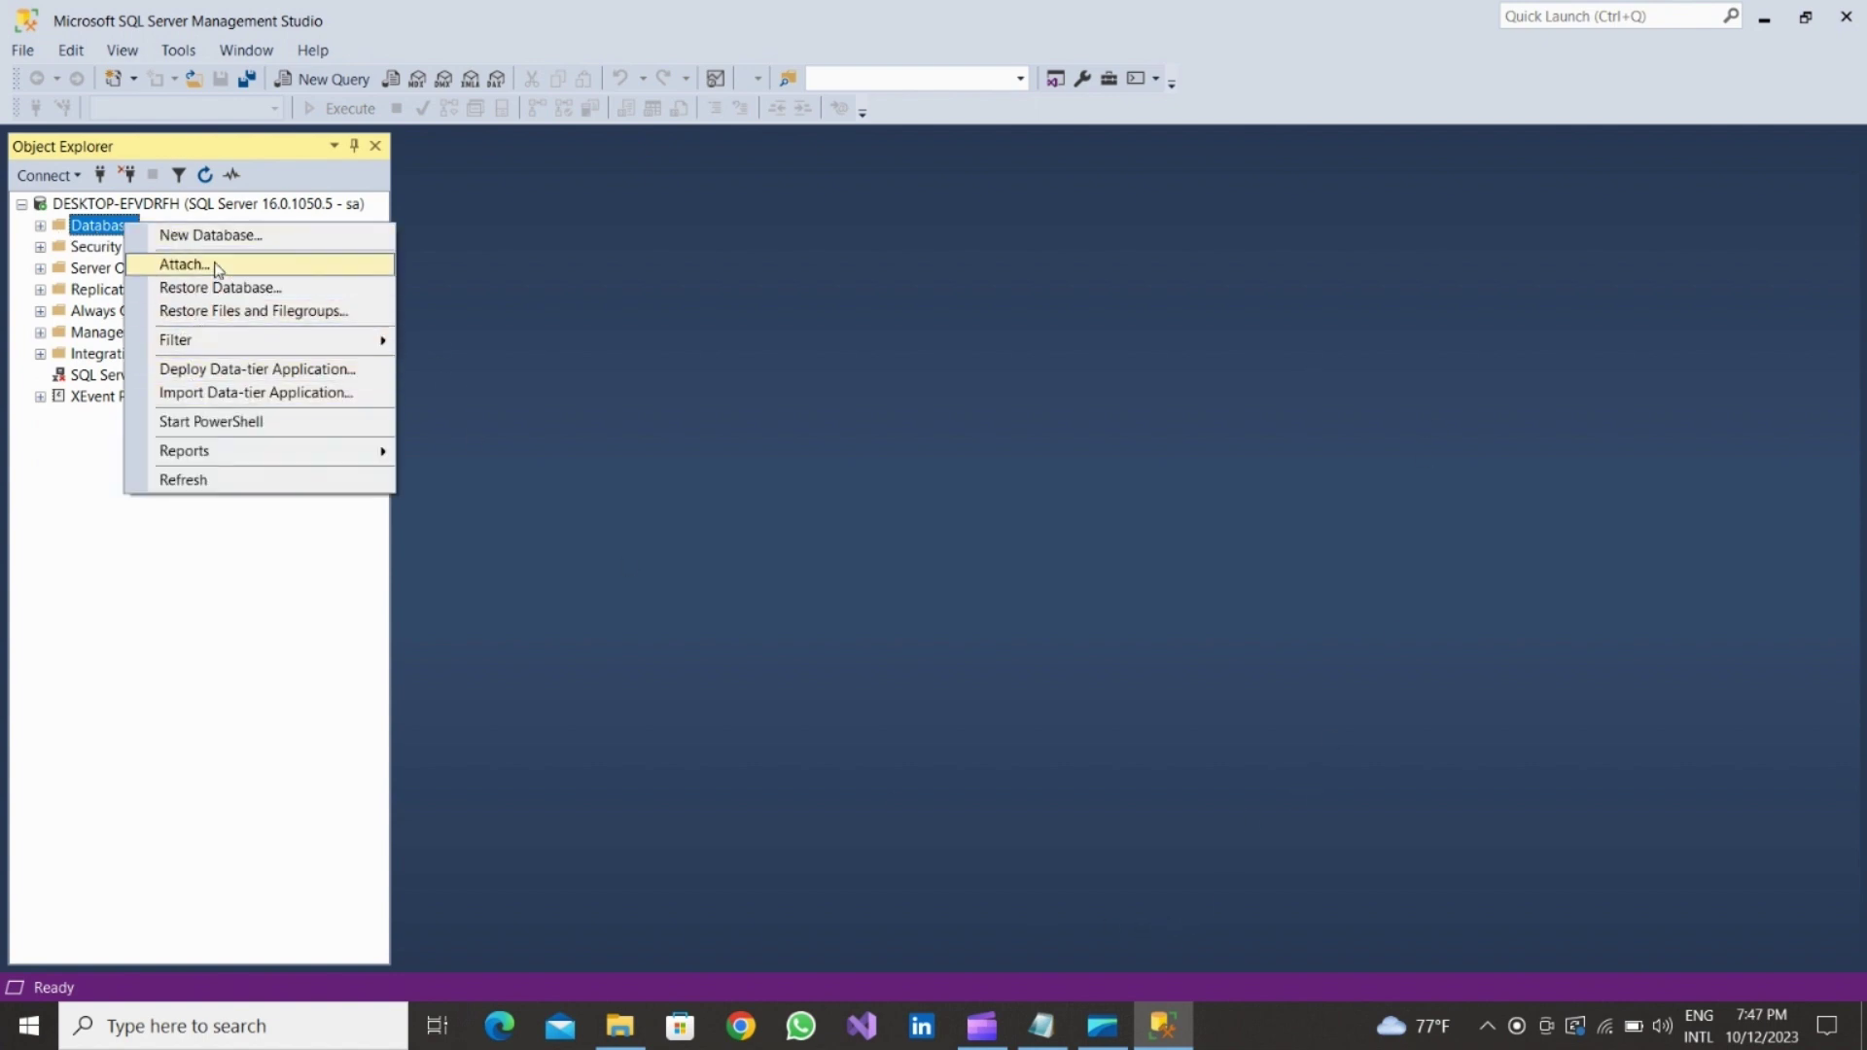
{"action": "left_click", "coordinate": [256, 394]}
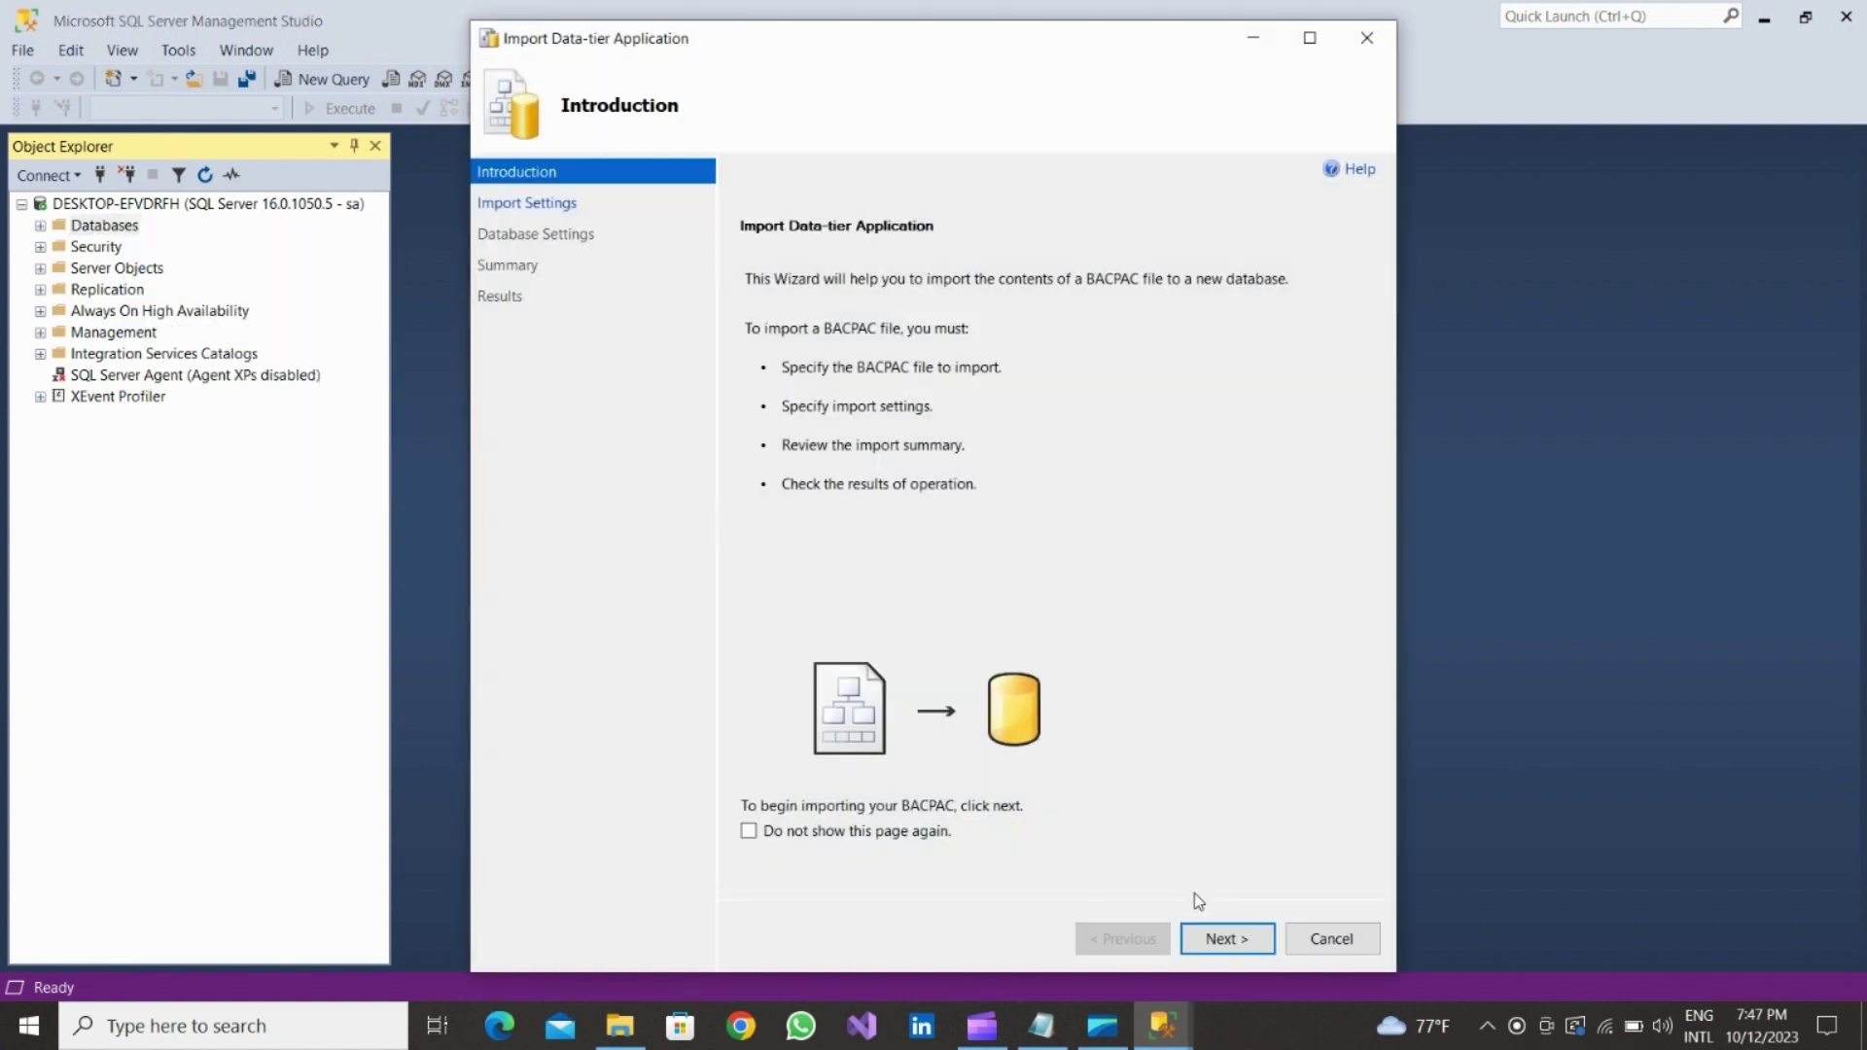
{"action": "left_click", "coordinate": [1204, 933]}
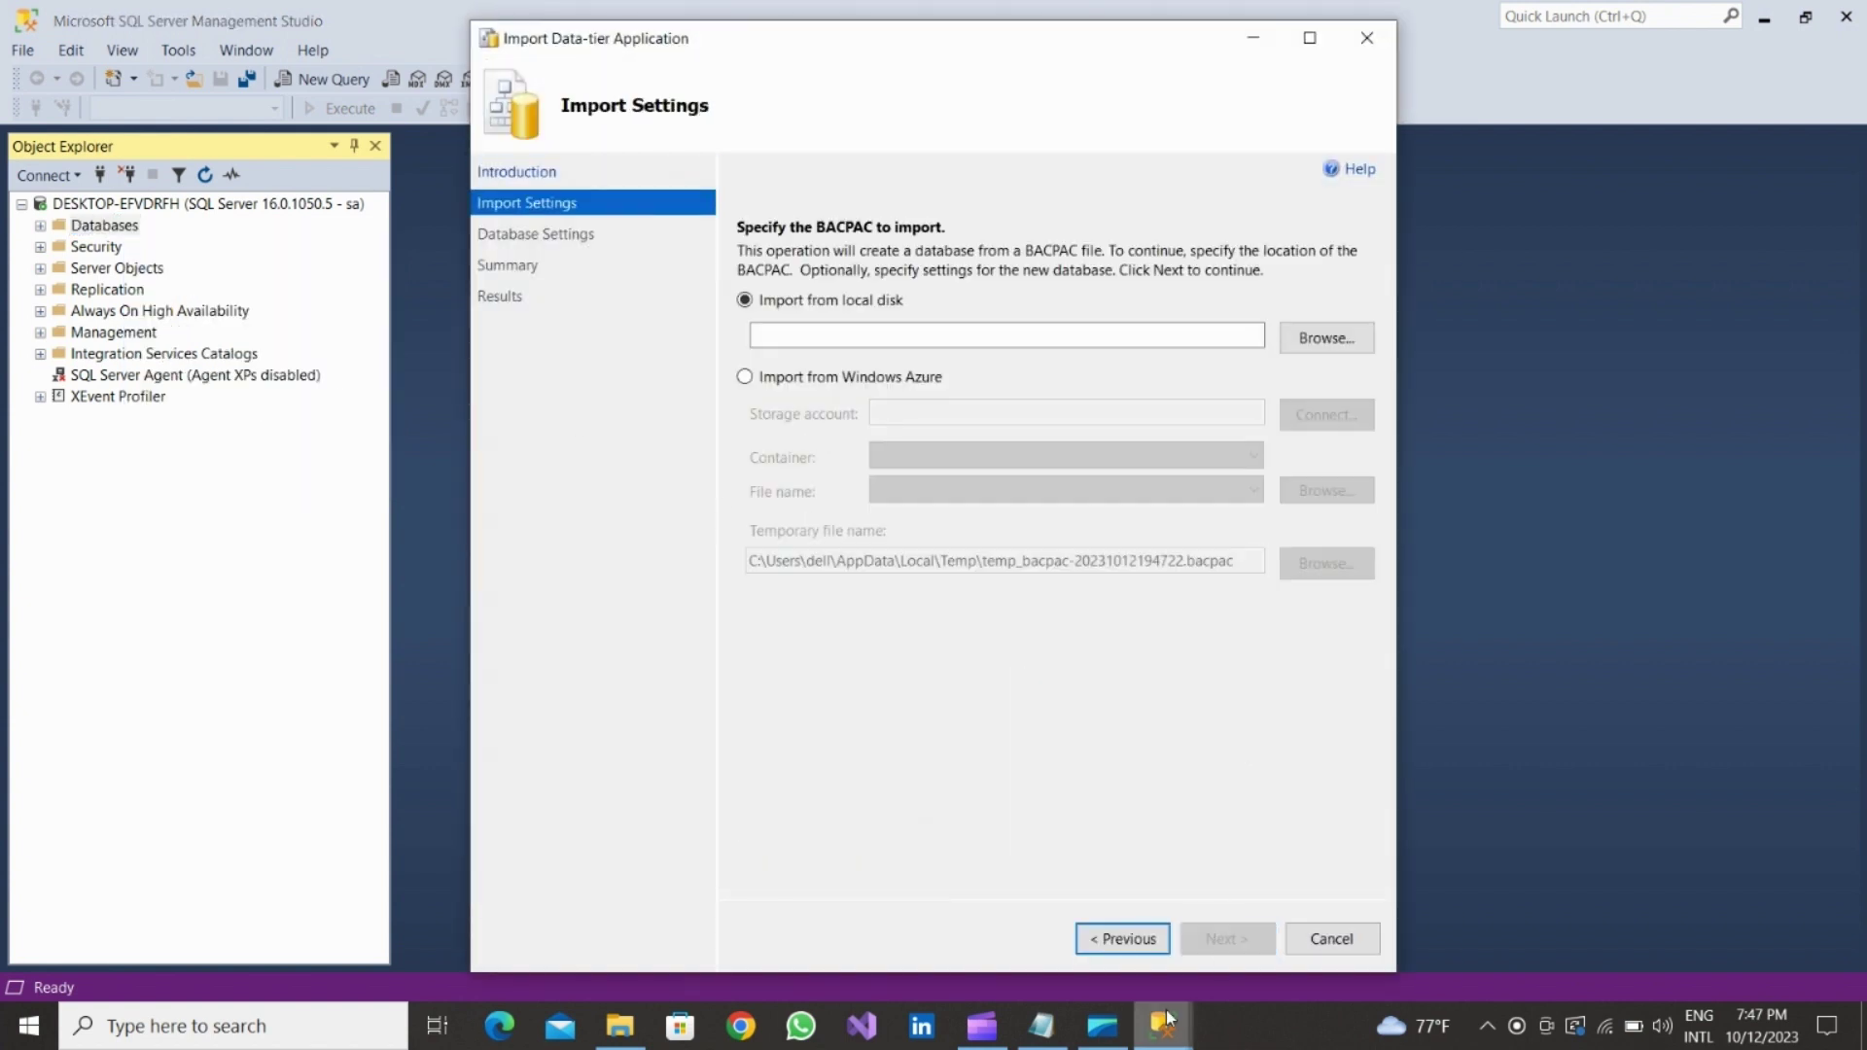
Switch to the Notepad note and add "select your database from the location" below two blank lines.
{"action": "left_click", "coordinate": [1039, 1023]}
{"action": "key", "text": "Return"}
{"action": "key", "text": "Return"}
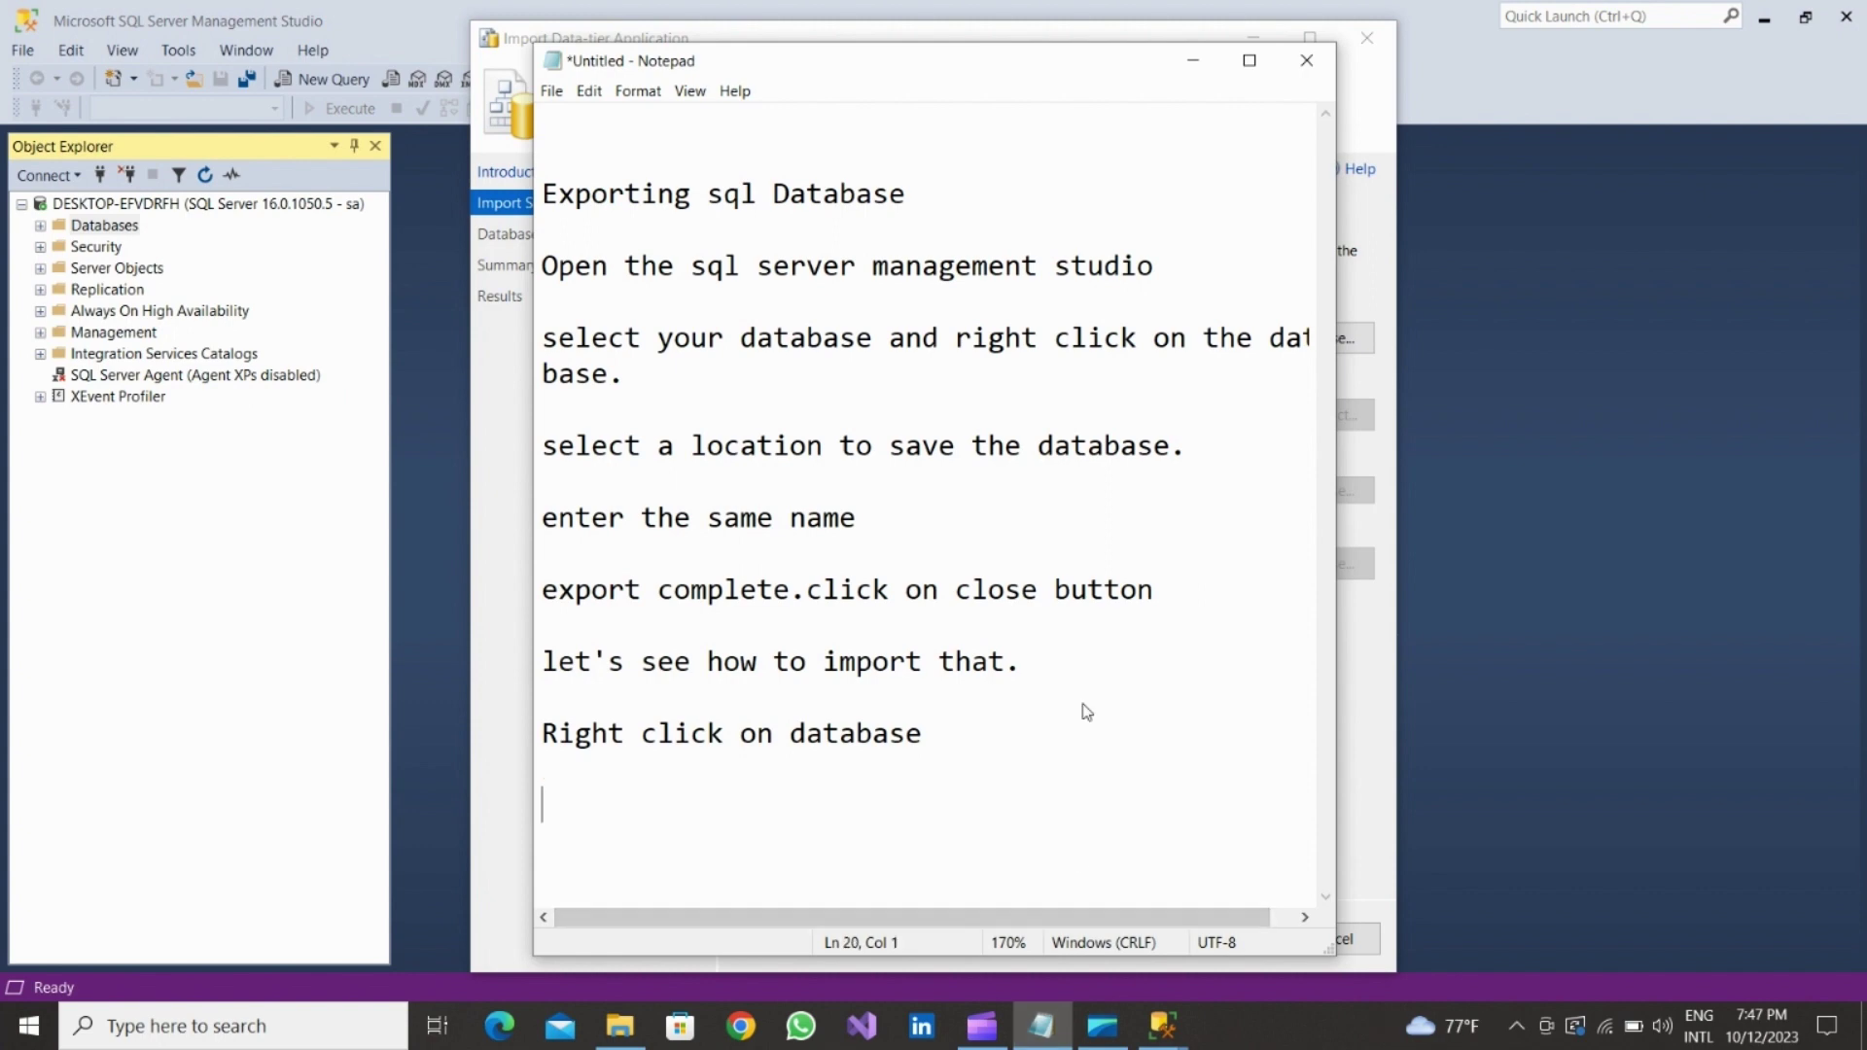
{"action": "scroll", "coordinate": [1083, 704], "scroll_direction": "right", "scroll_amount": 1}
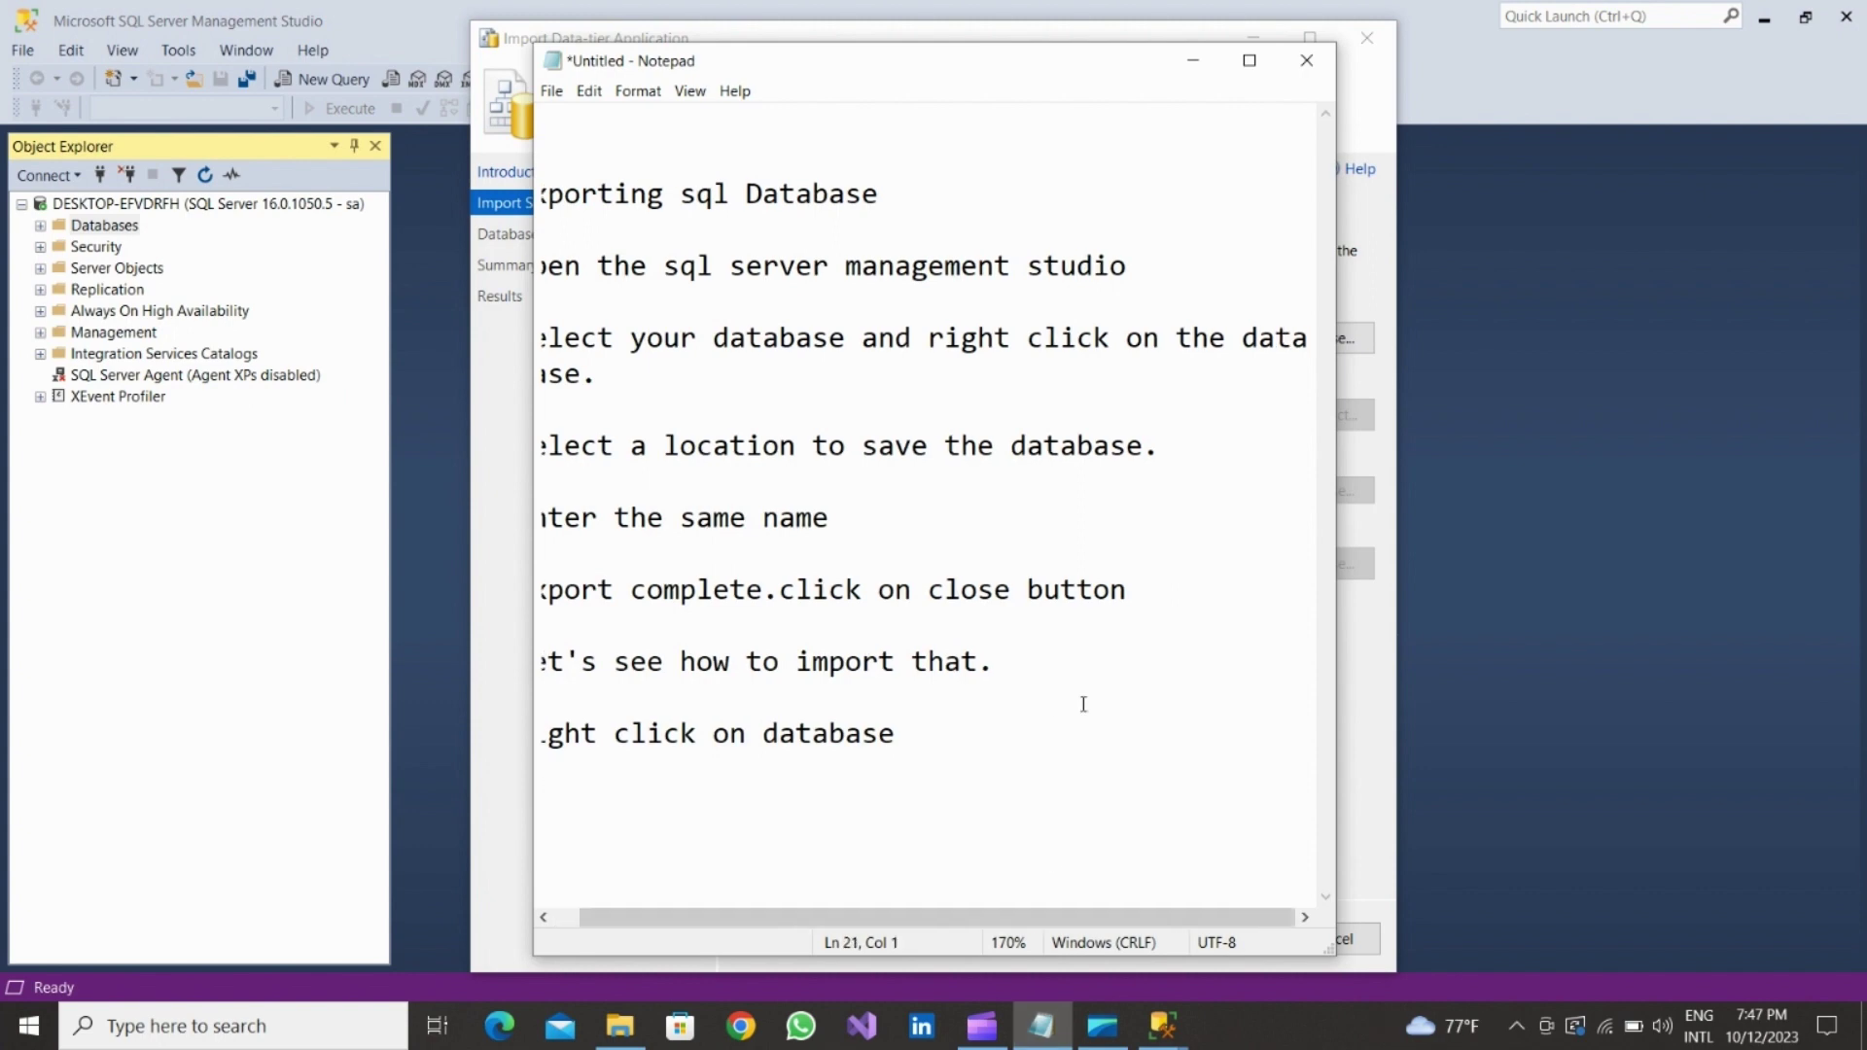
{"action": "scroll", "coordinate": [1083, 704], "scroll_direction": "left", "scroll_amount": 1}
{"action": "type", "text": "sele"}
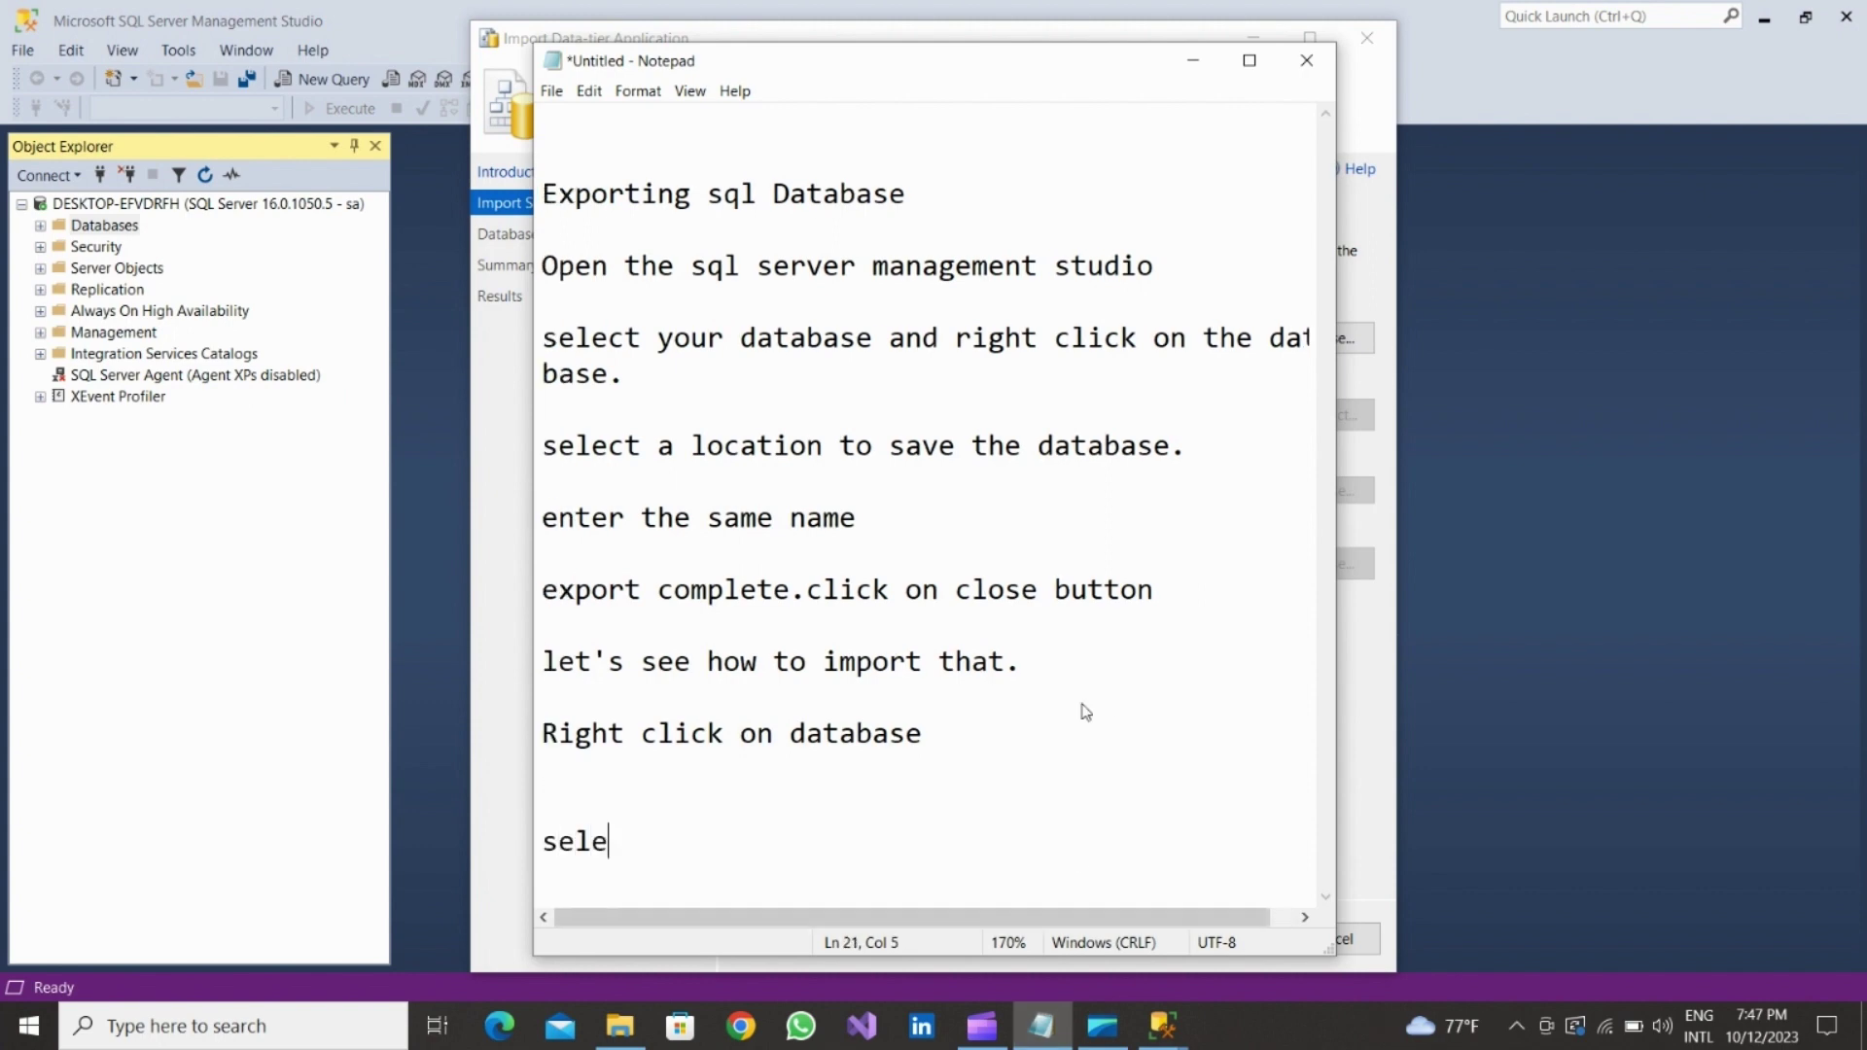
{"action": "type", "text": "ct your data"}
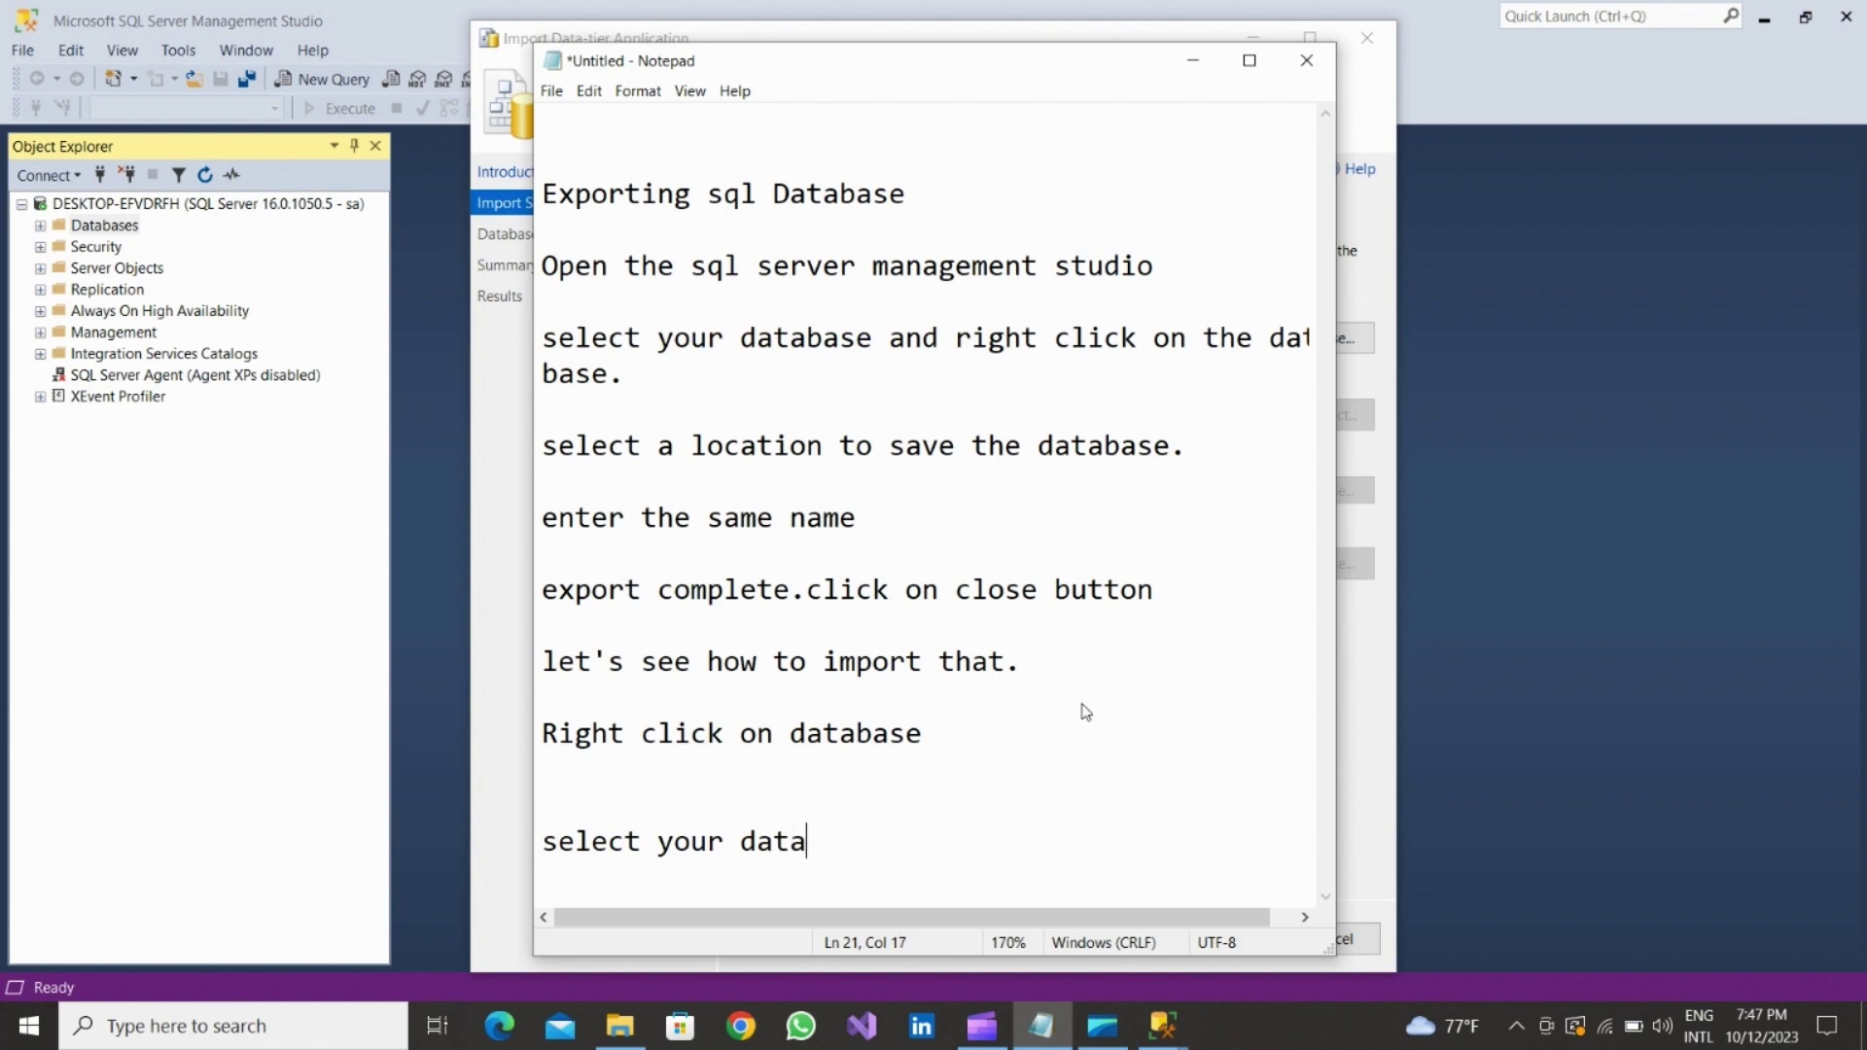
{"action": "type", "text": "base from the "}
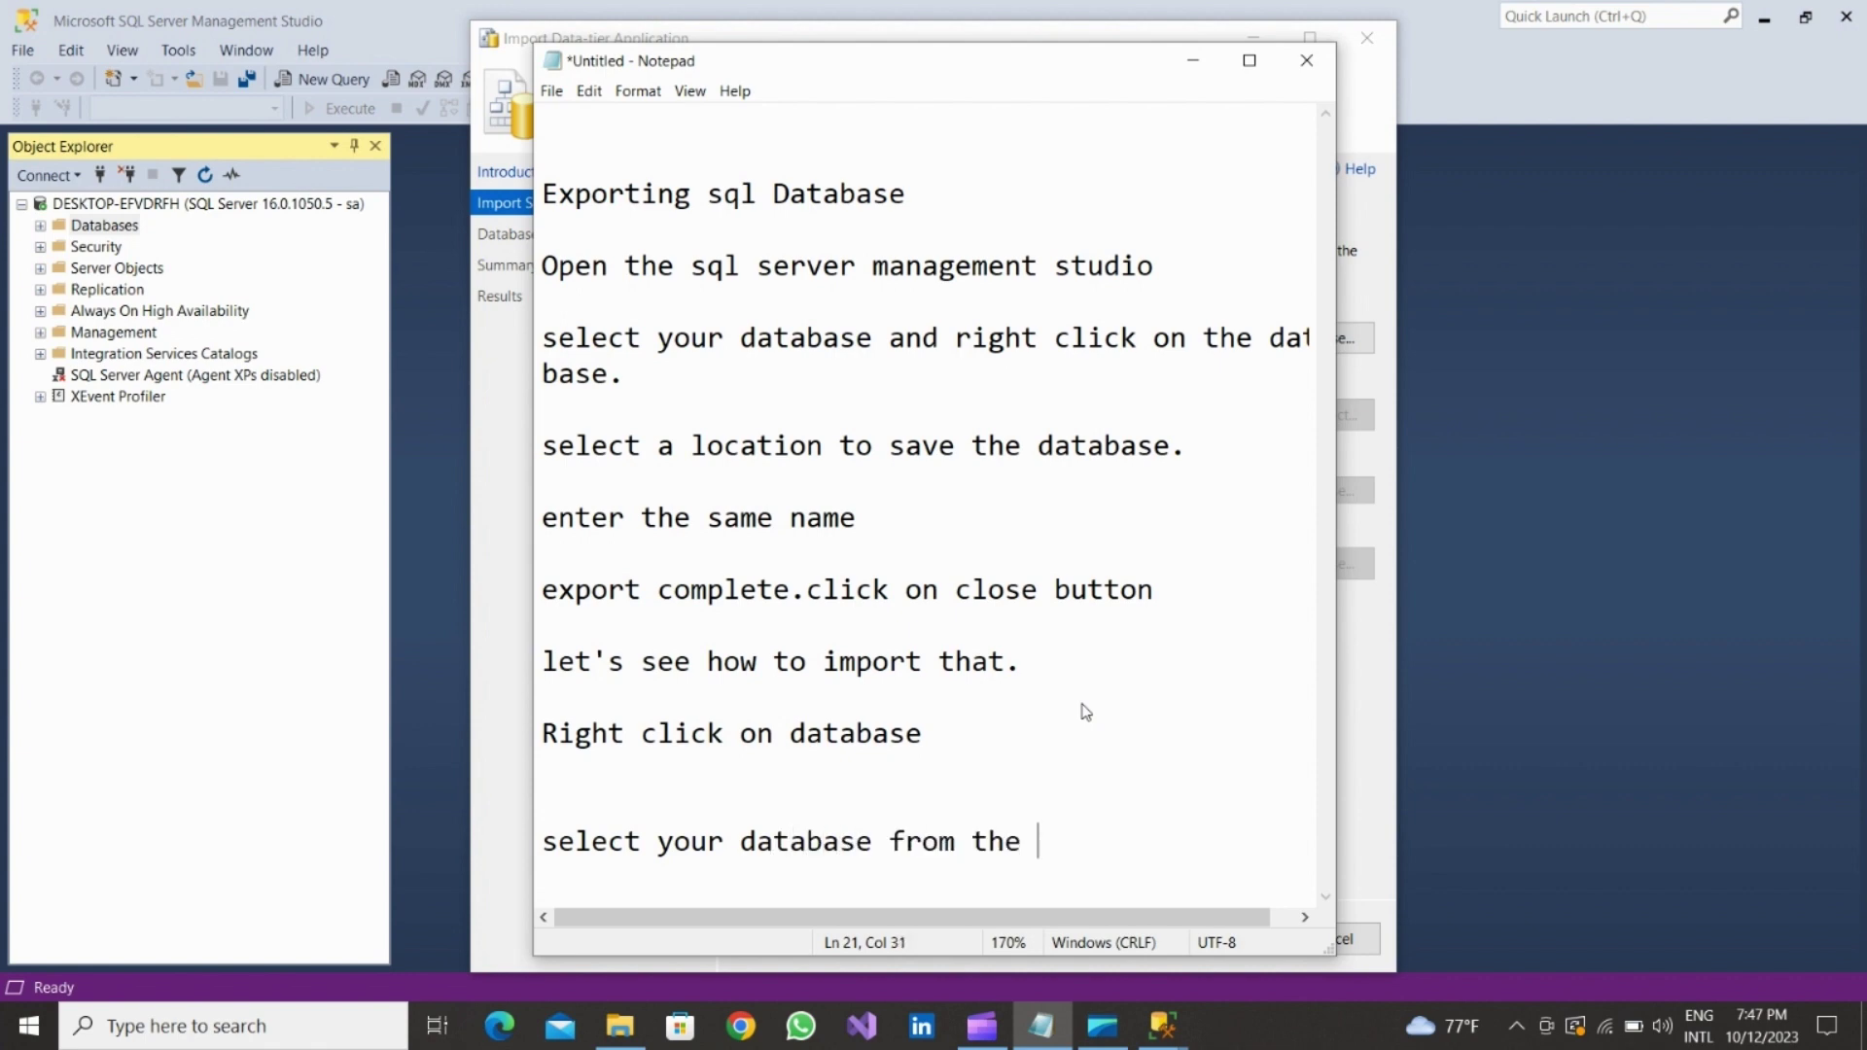
{"action": "type", "text": "location"}
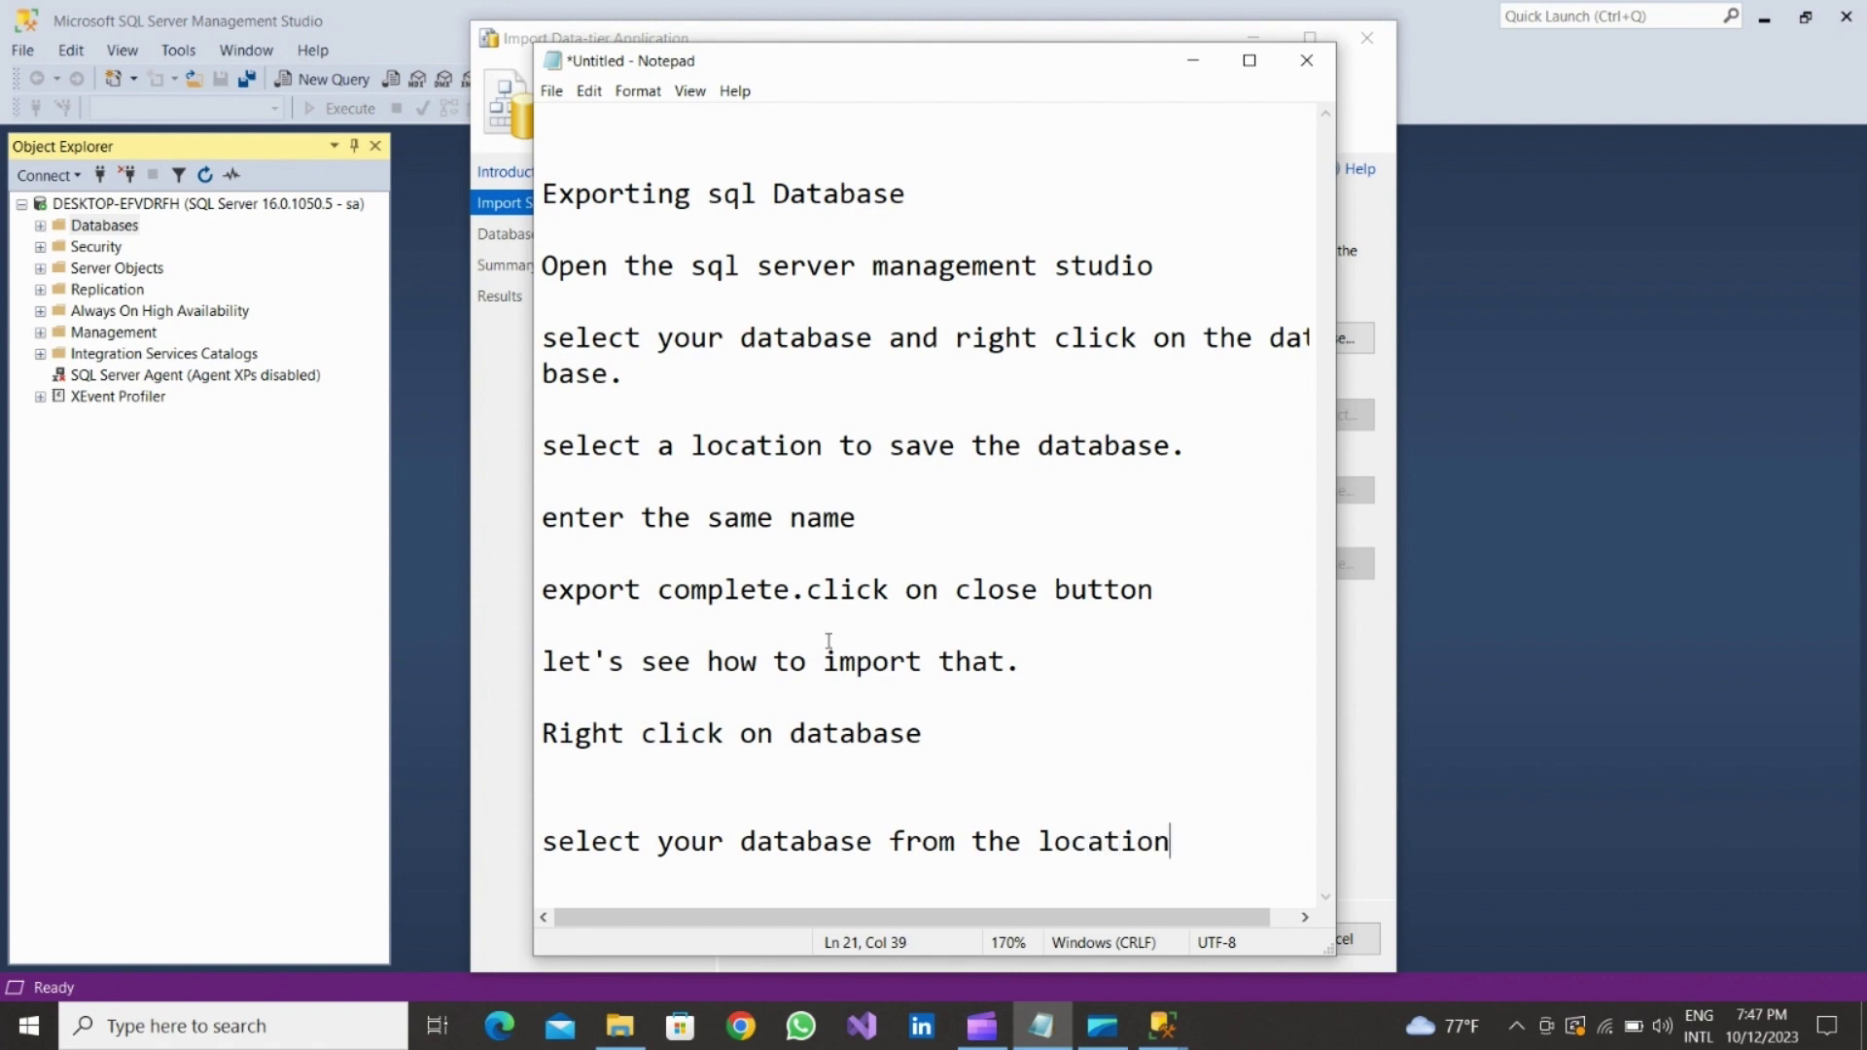
In the import wizard, choose SuperMarket.bacpac from the Desktop as the local file to import and advance to the Database Settings page.
{"action": "left_click", "coordinate": [521, 504]}
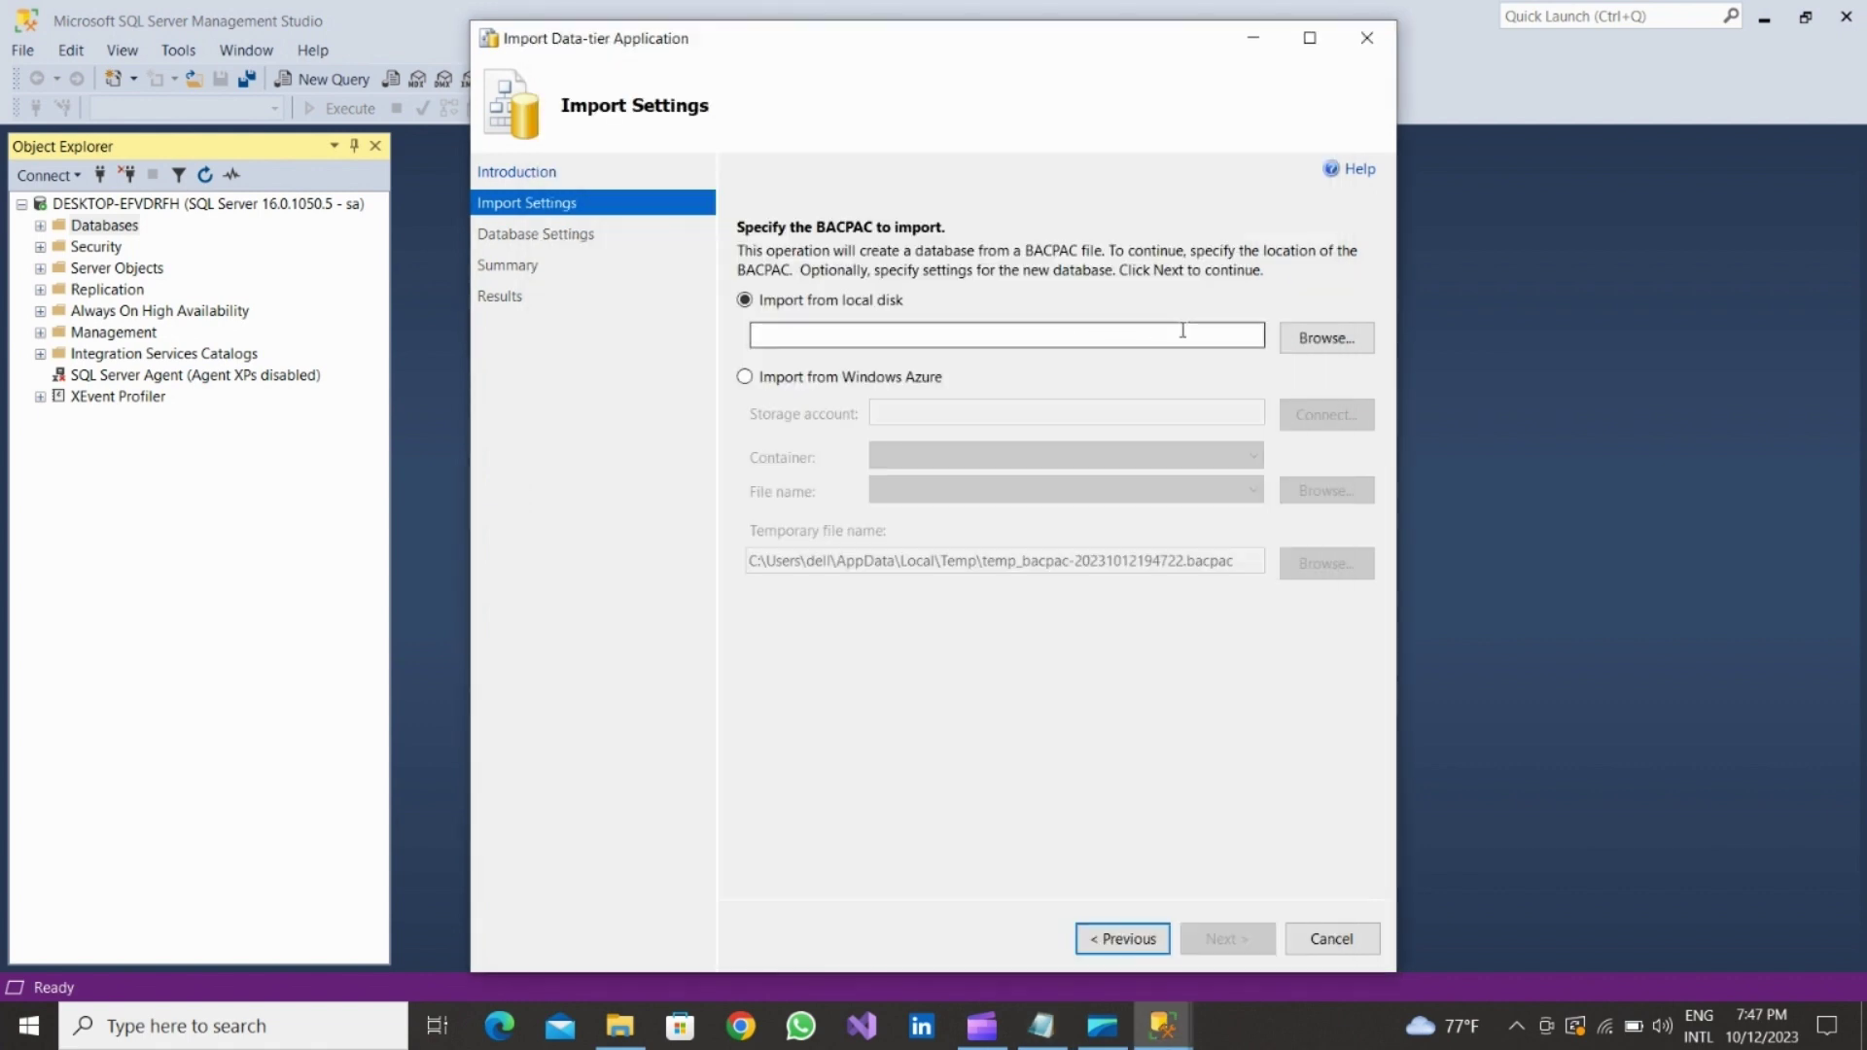
{"action": "left_click", "coordinate": [1287, 344]}
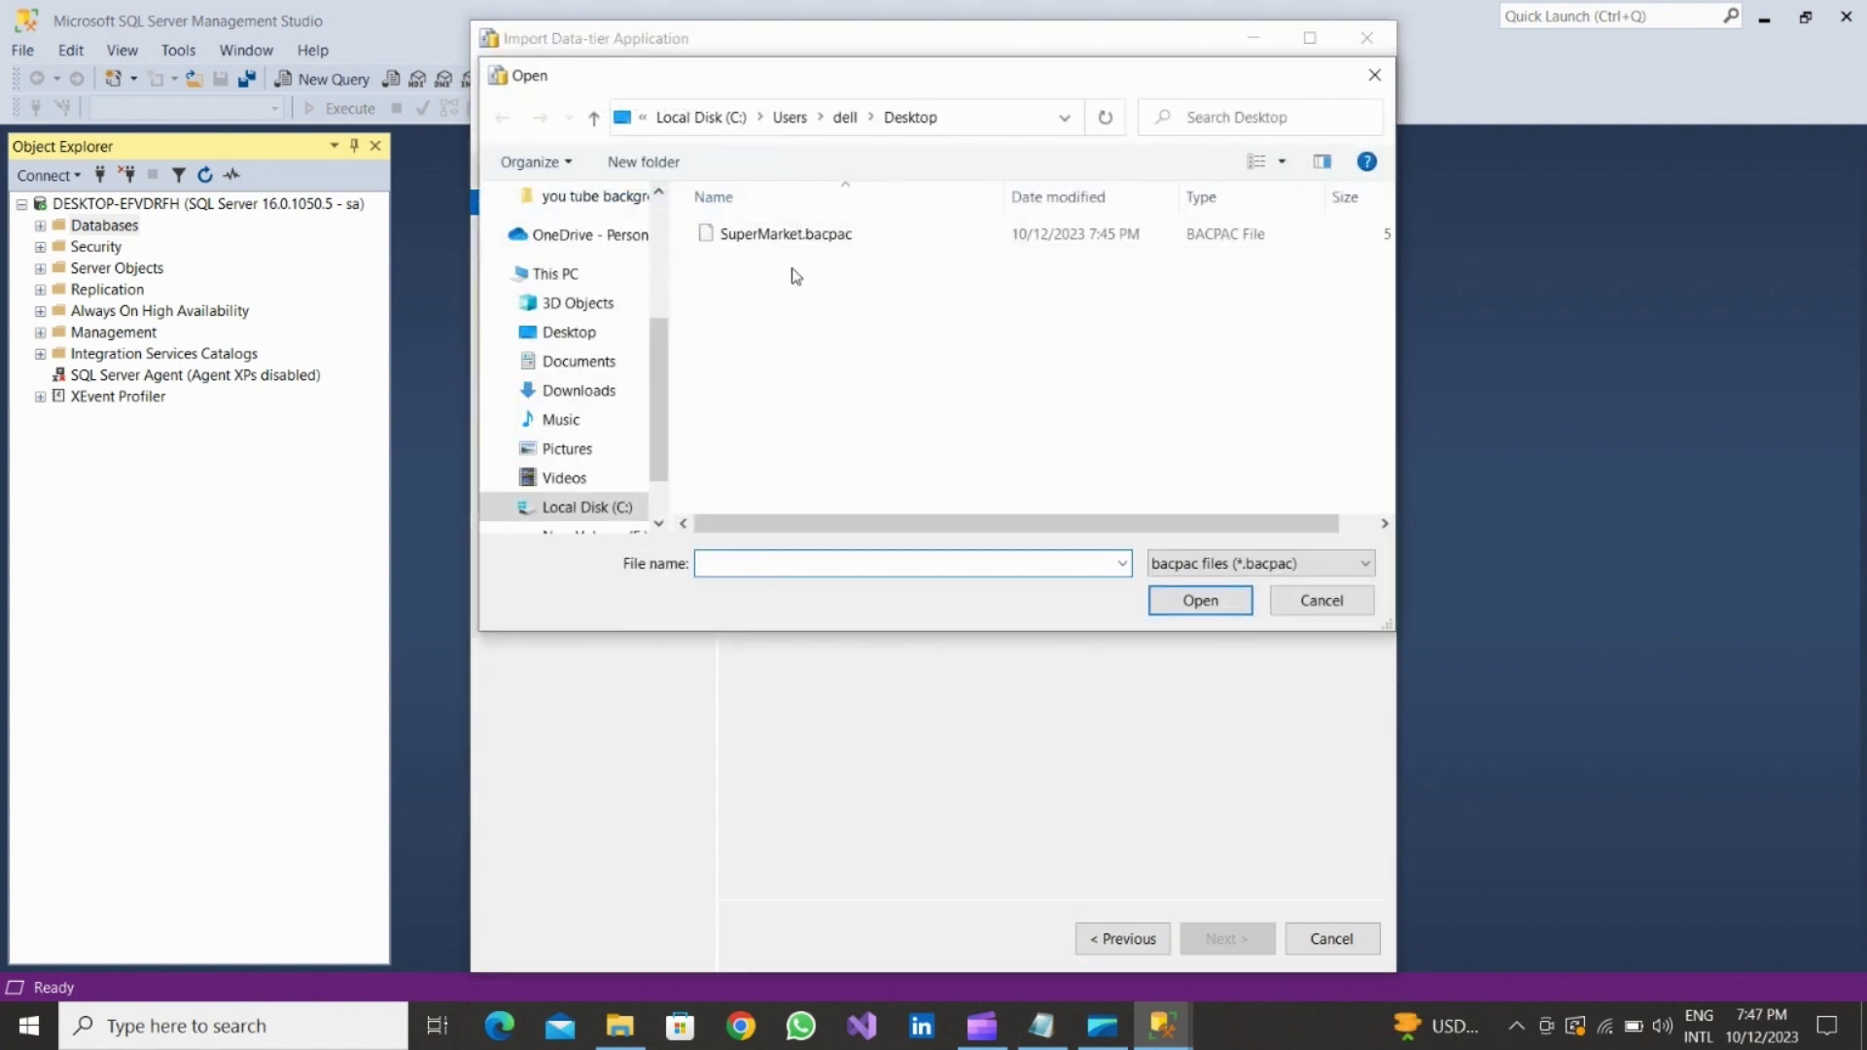
{"action": "left_click", "coordinate": [565, 334]}
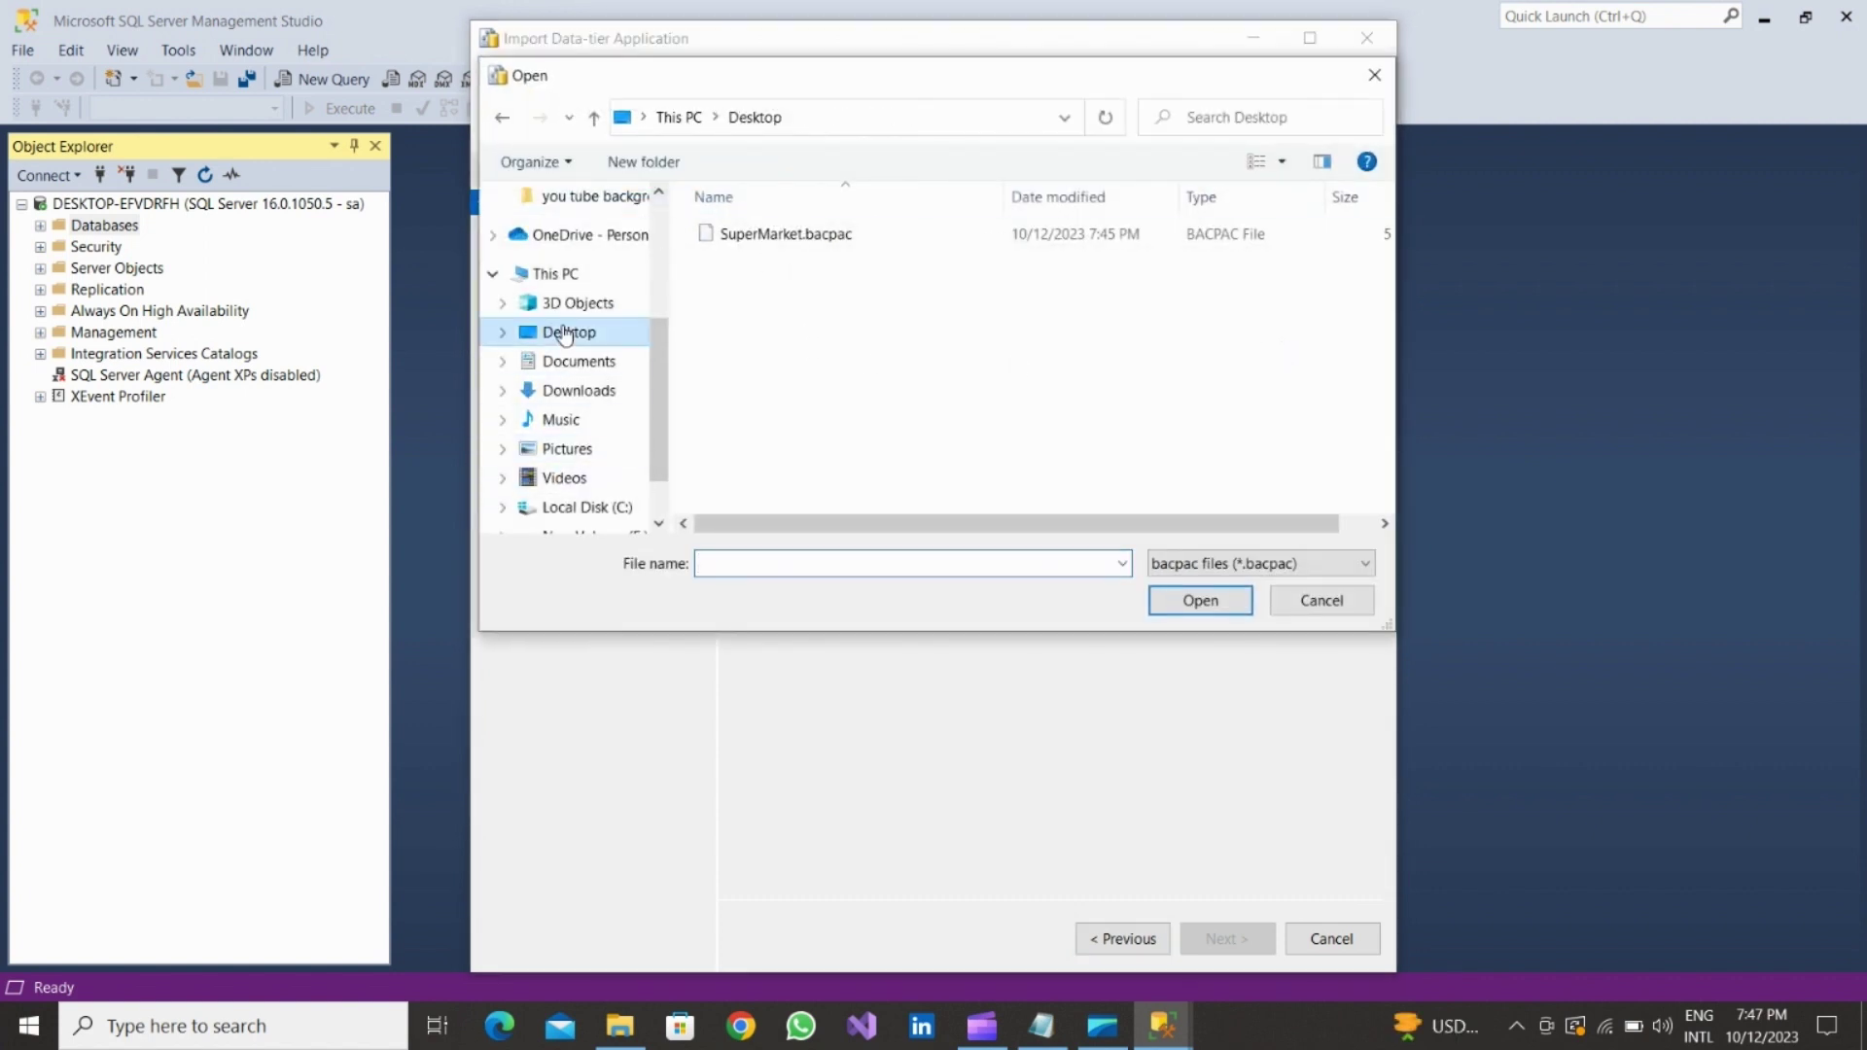
{"action": "left_click", "coordinate": [781, 236]}
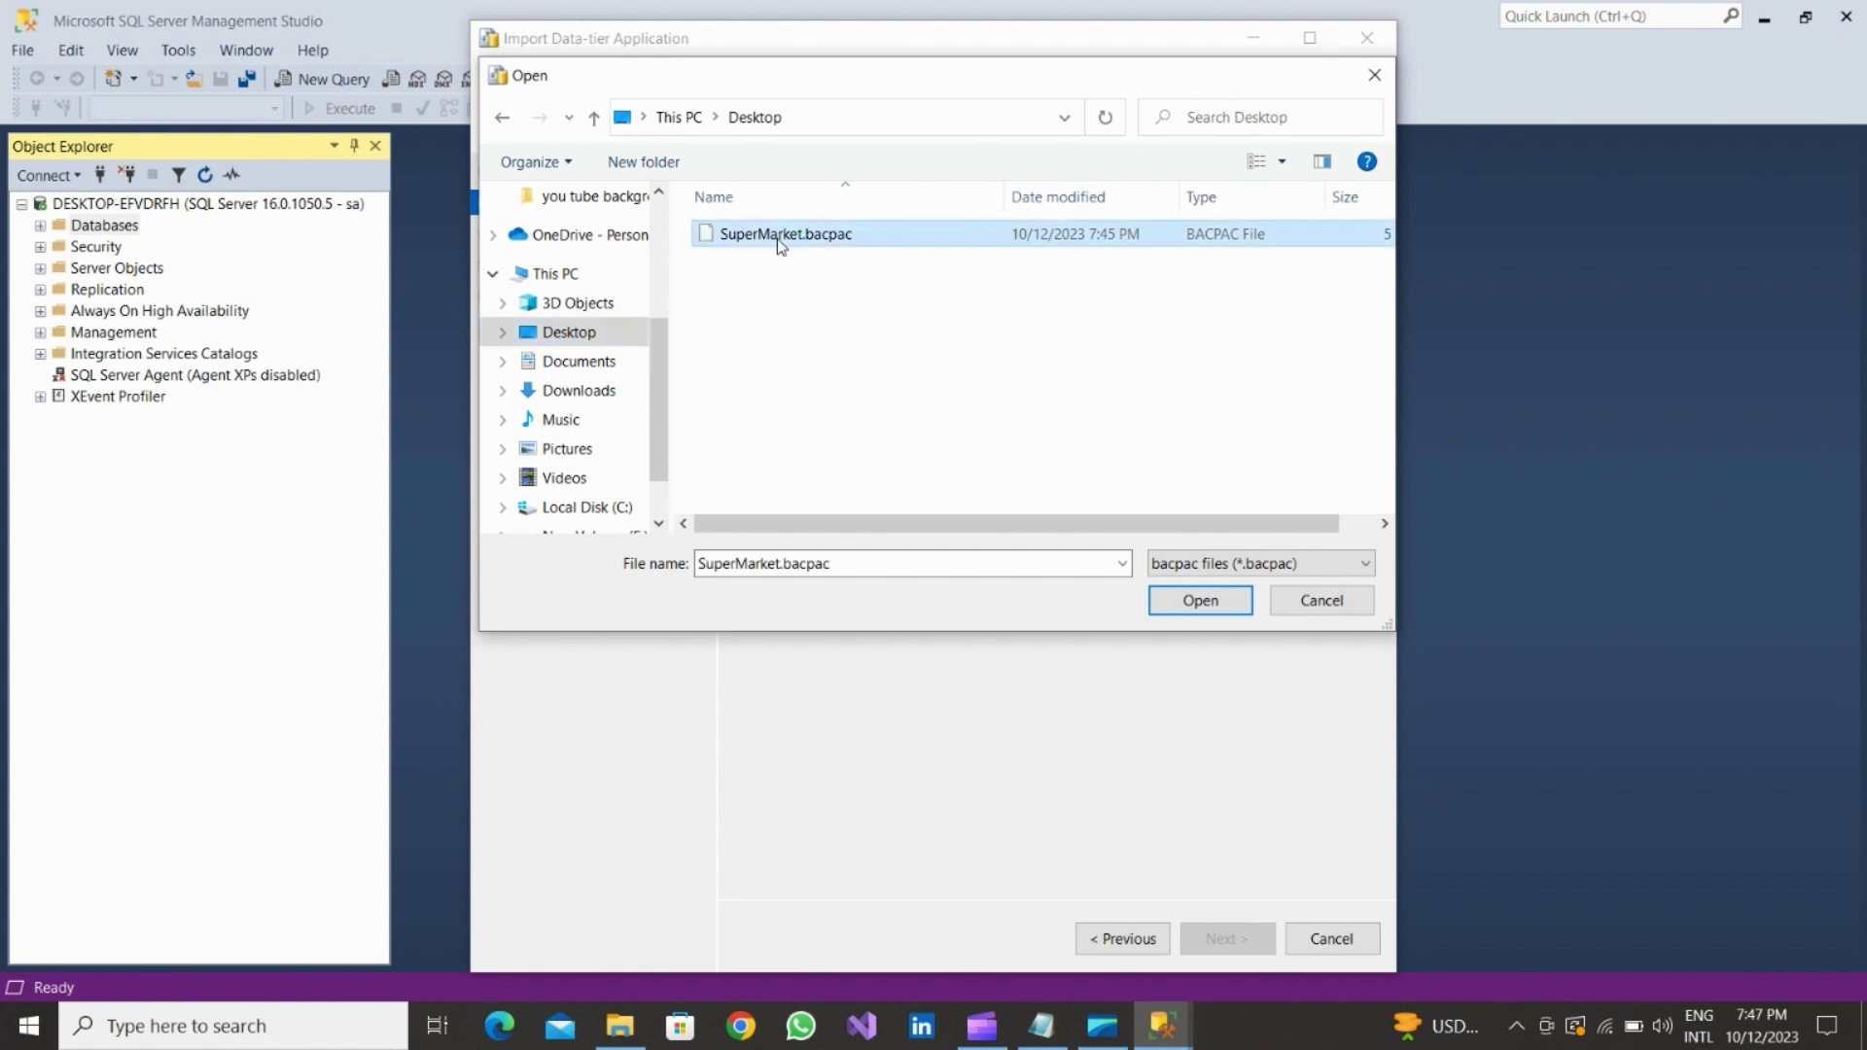
{"action": "left_click", "coordinate": [1215, 603]}
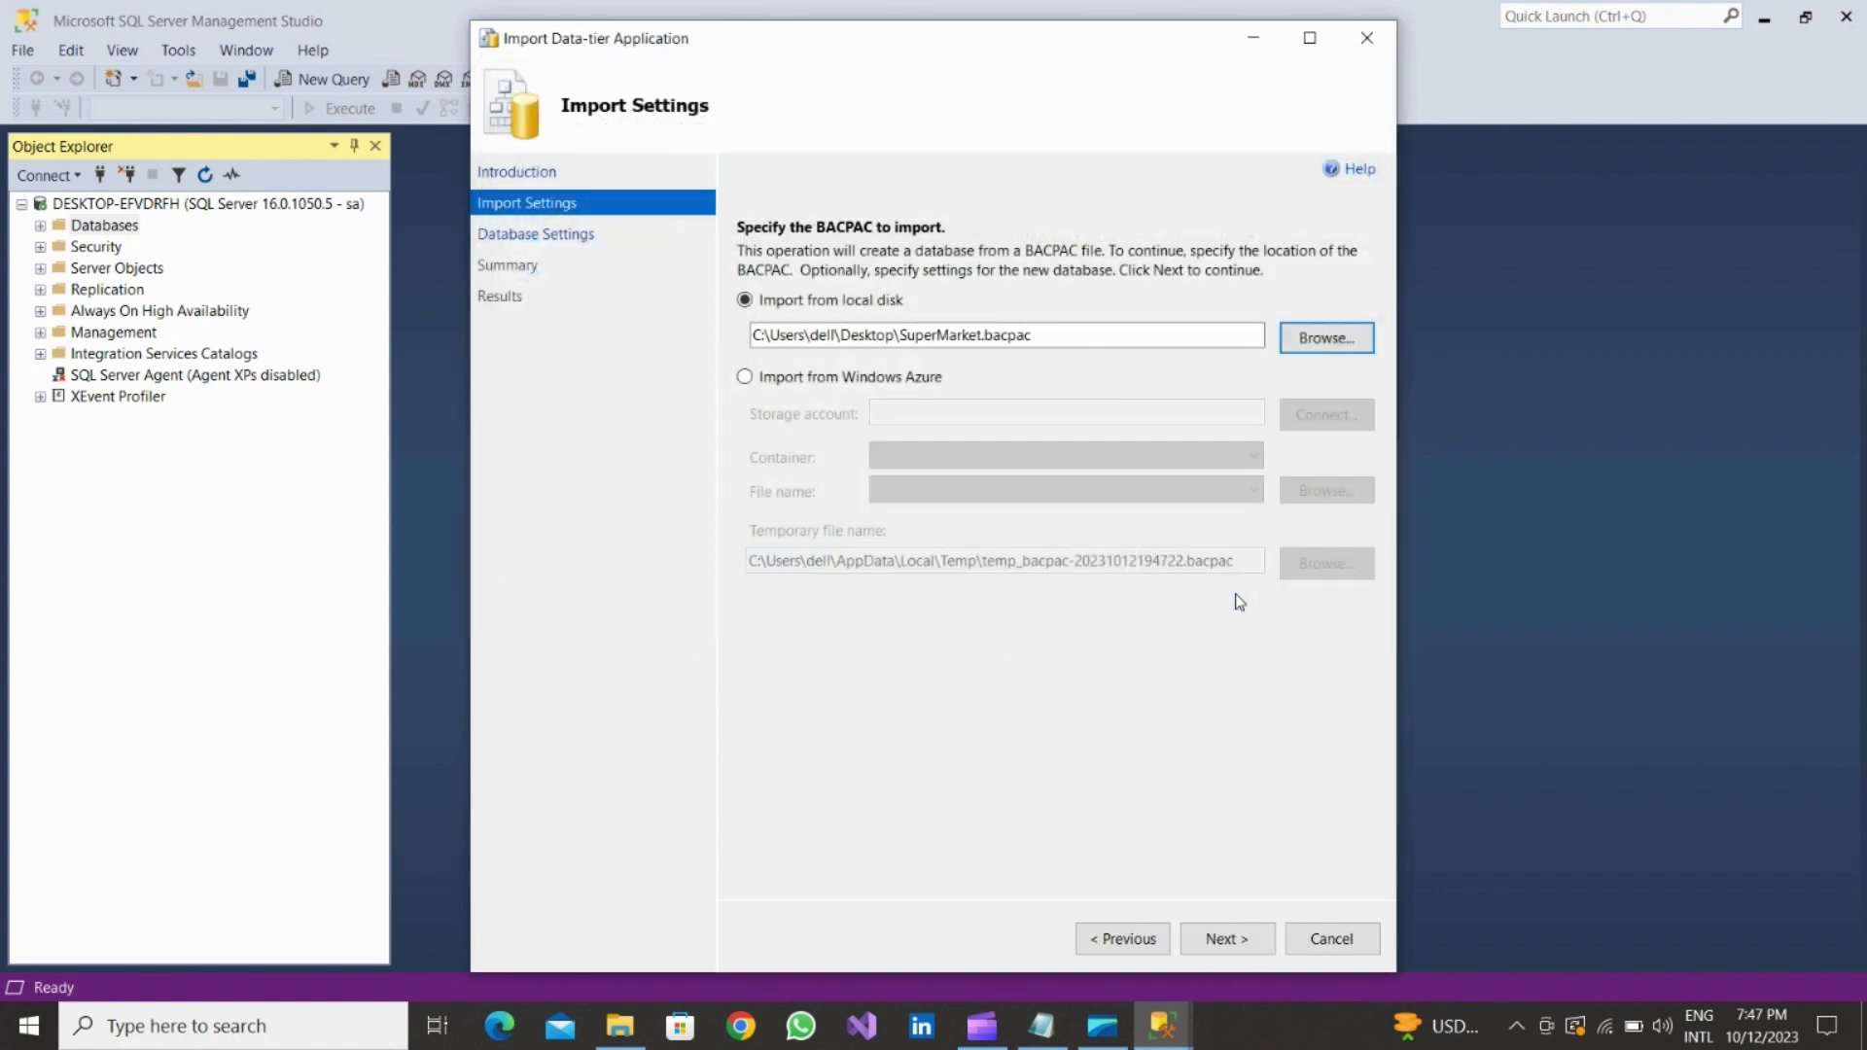
{"action": "left_click", "coordinate": [1190, 938]}
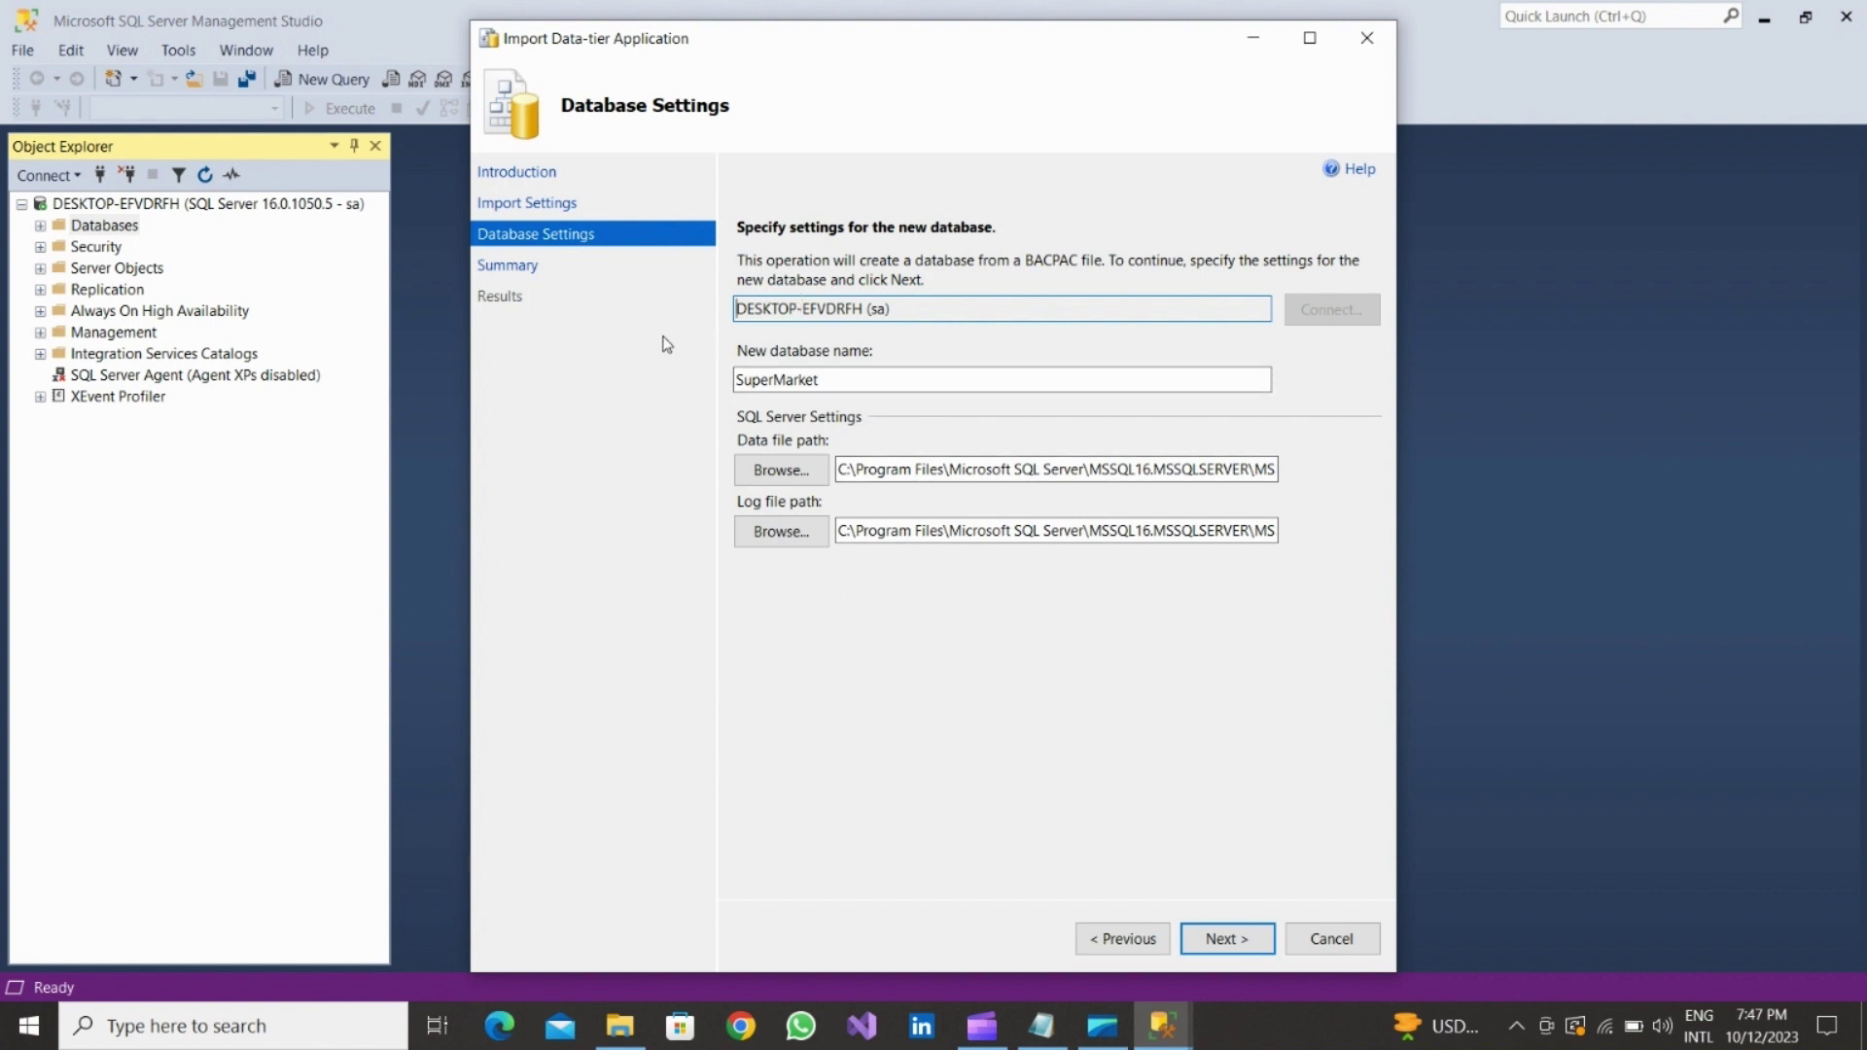
Switch to the Notepad note and add "in here if you want rename the database you can" and "rename that", each below a blank line.
{"action": "left_click", "coordinate": [1048, 1016]}
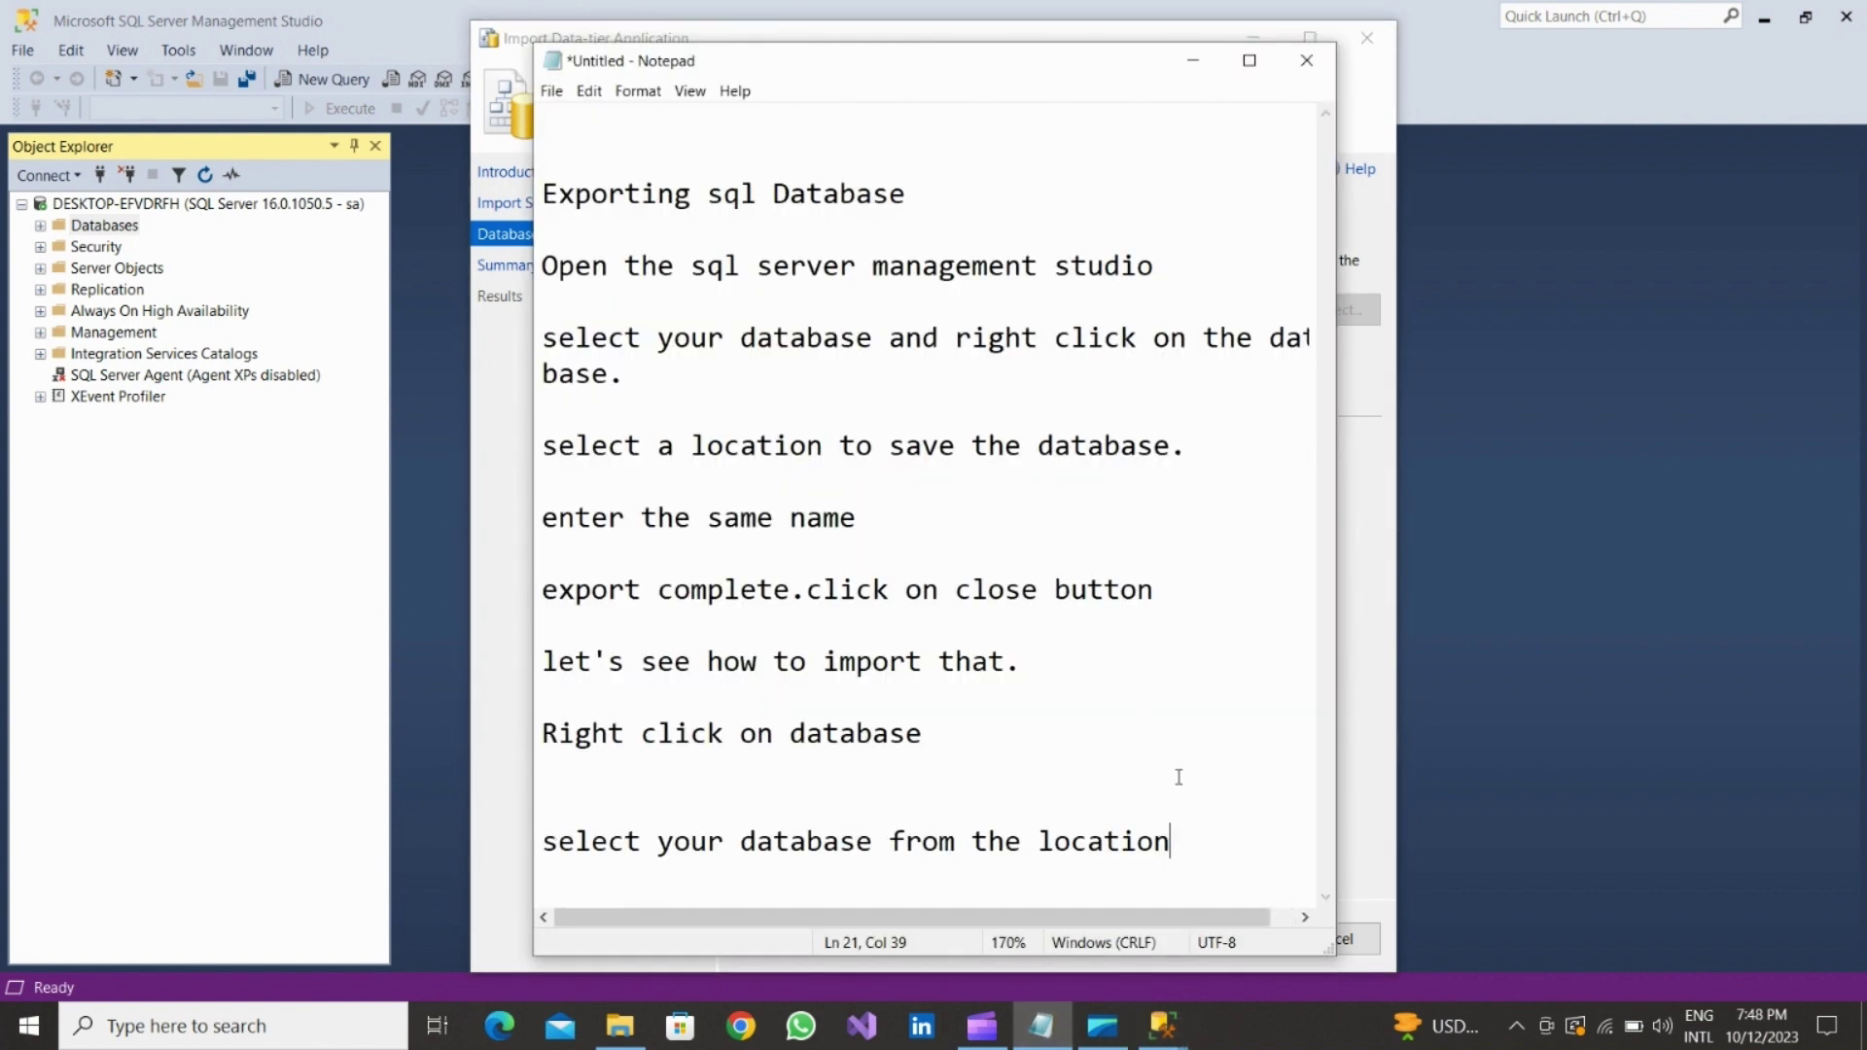
{"action": "key", "text": "Return"}
{"action": "key", "text": "Return"}
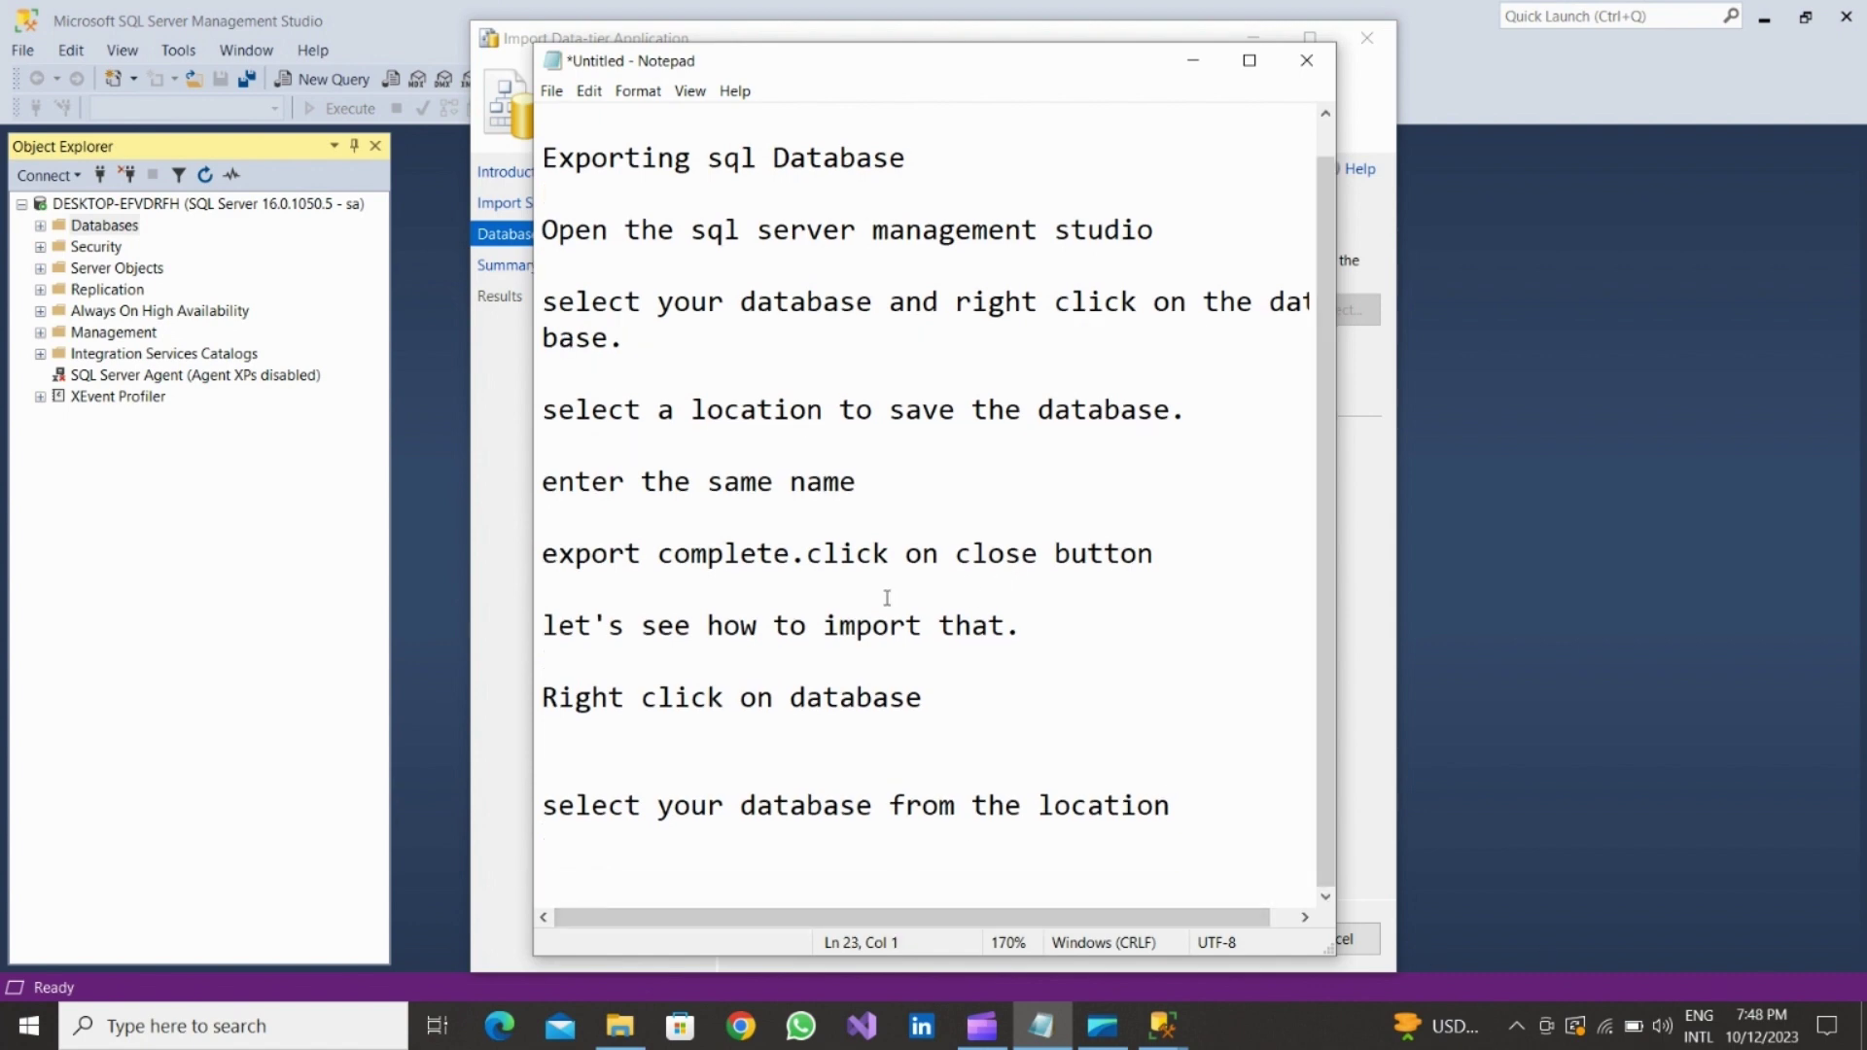
{"action": "type", "text": "in hee"}
{"action": "key", "text": "BackSpace"}
{"action": "type", "text": "re if"}
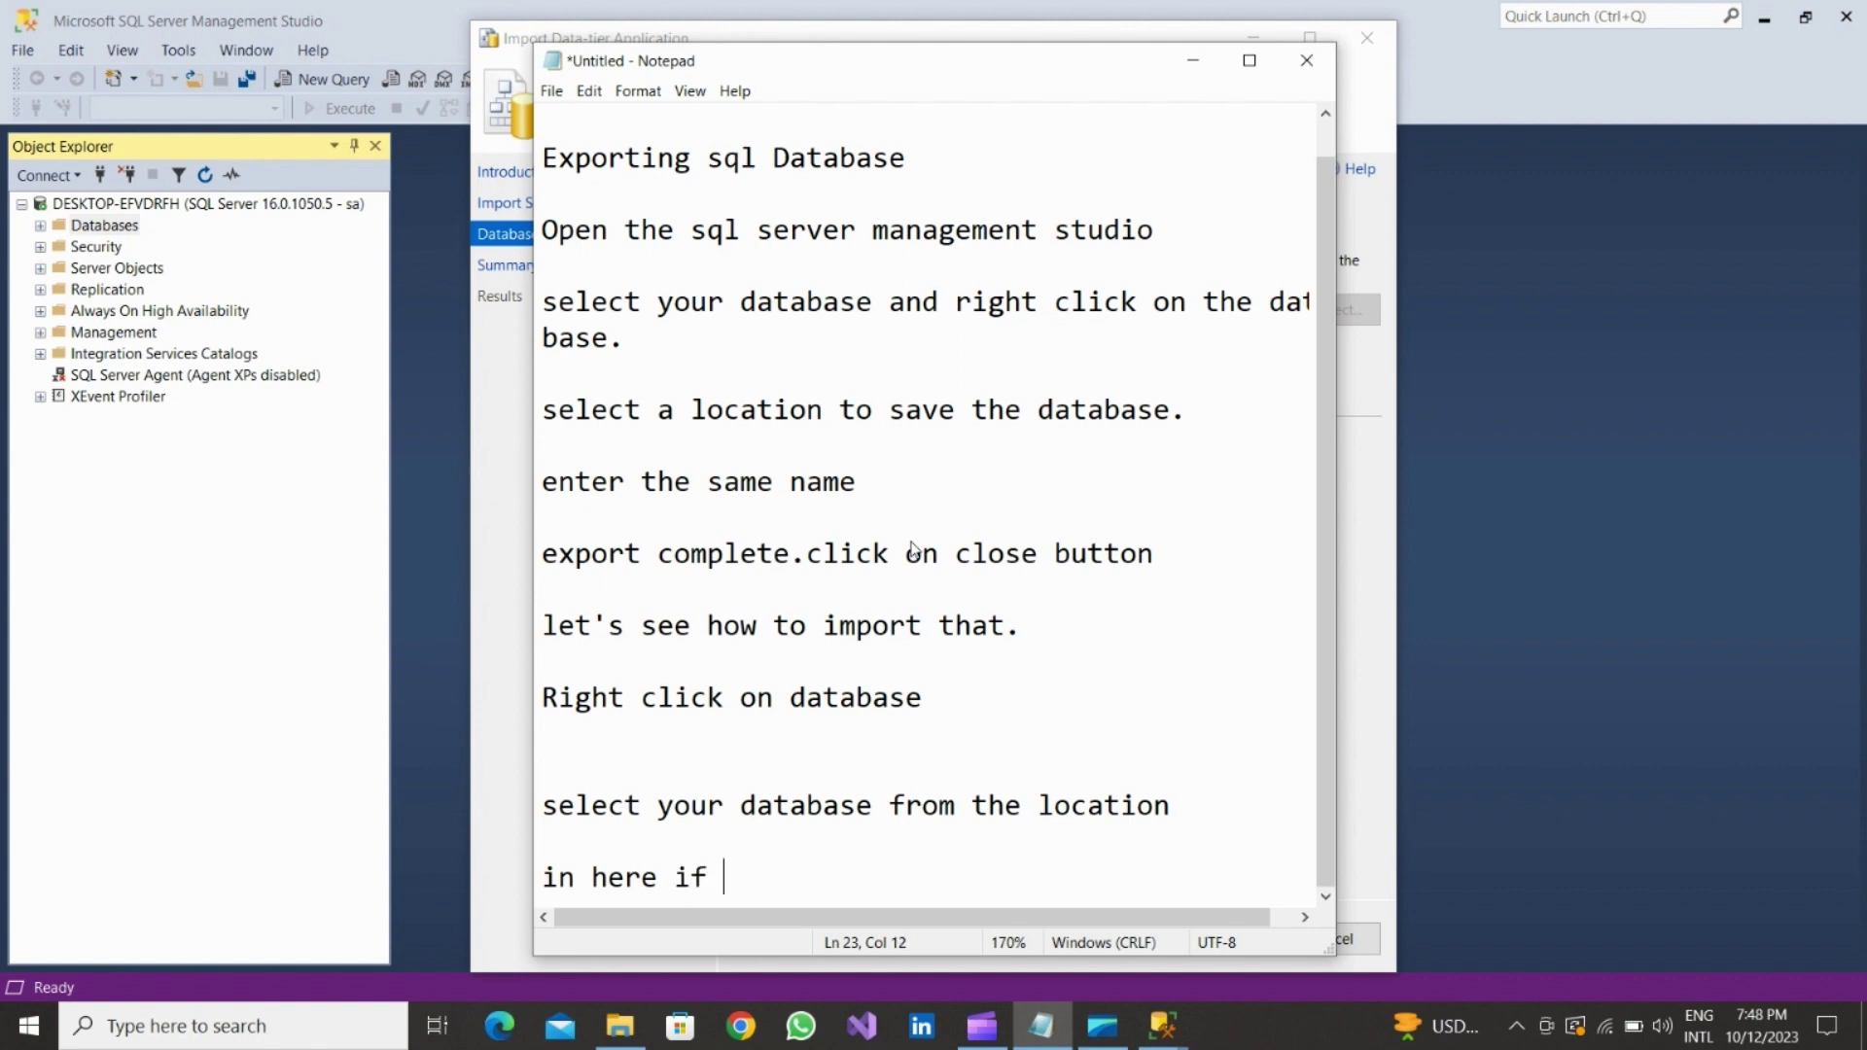
{"action": "type", "text": " you want re"}
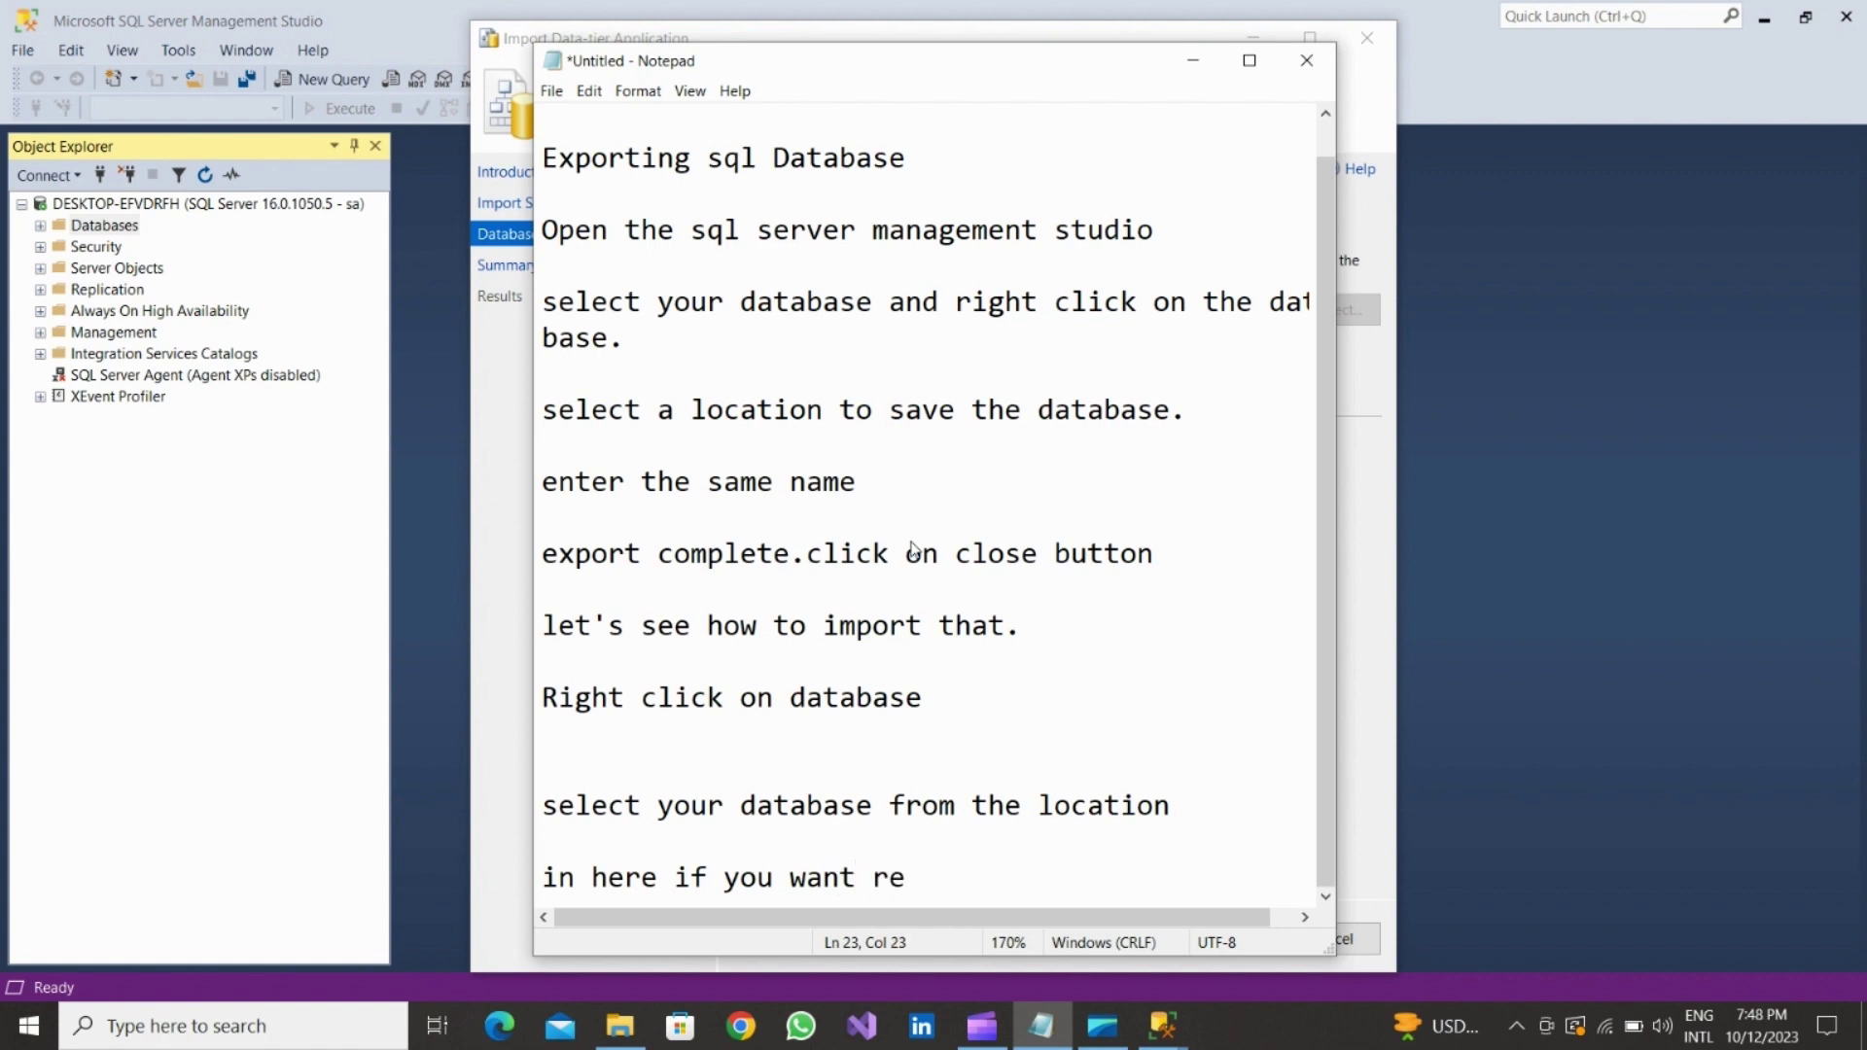
{"action": "type", "text": "name the data"}
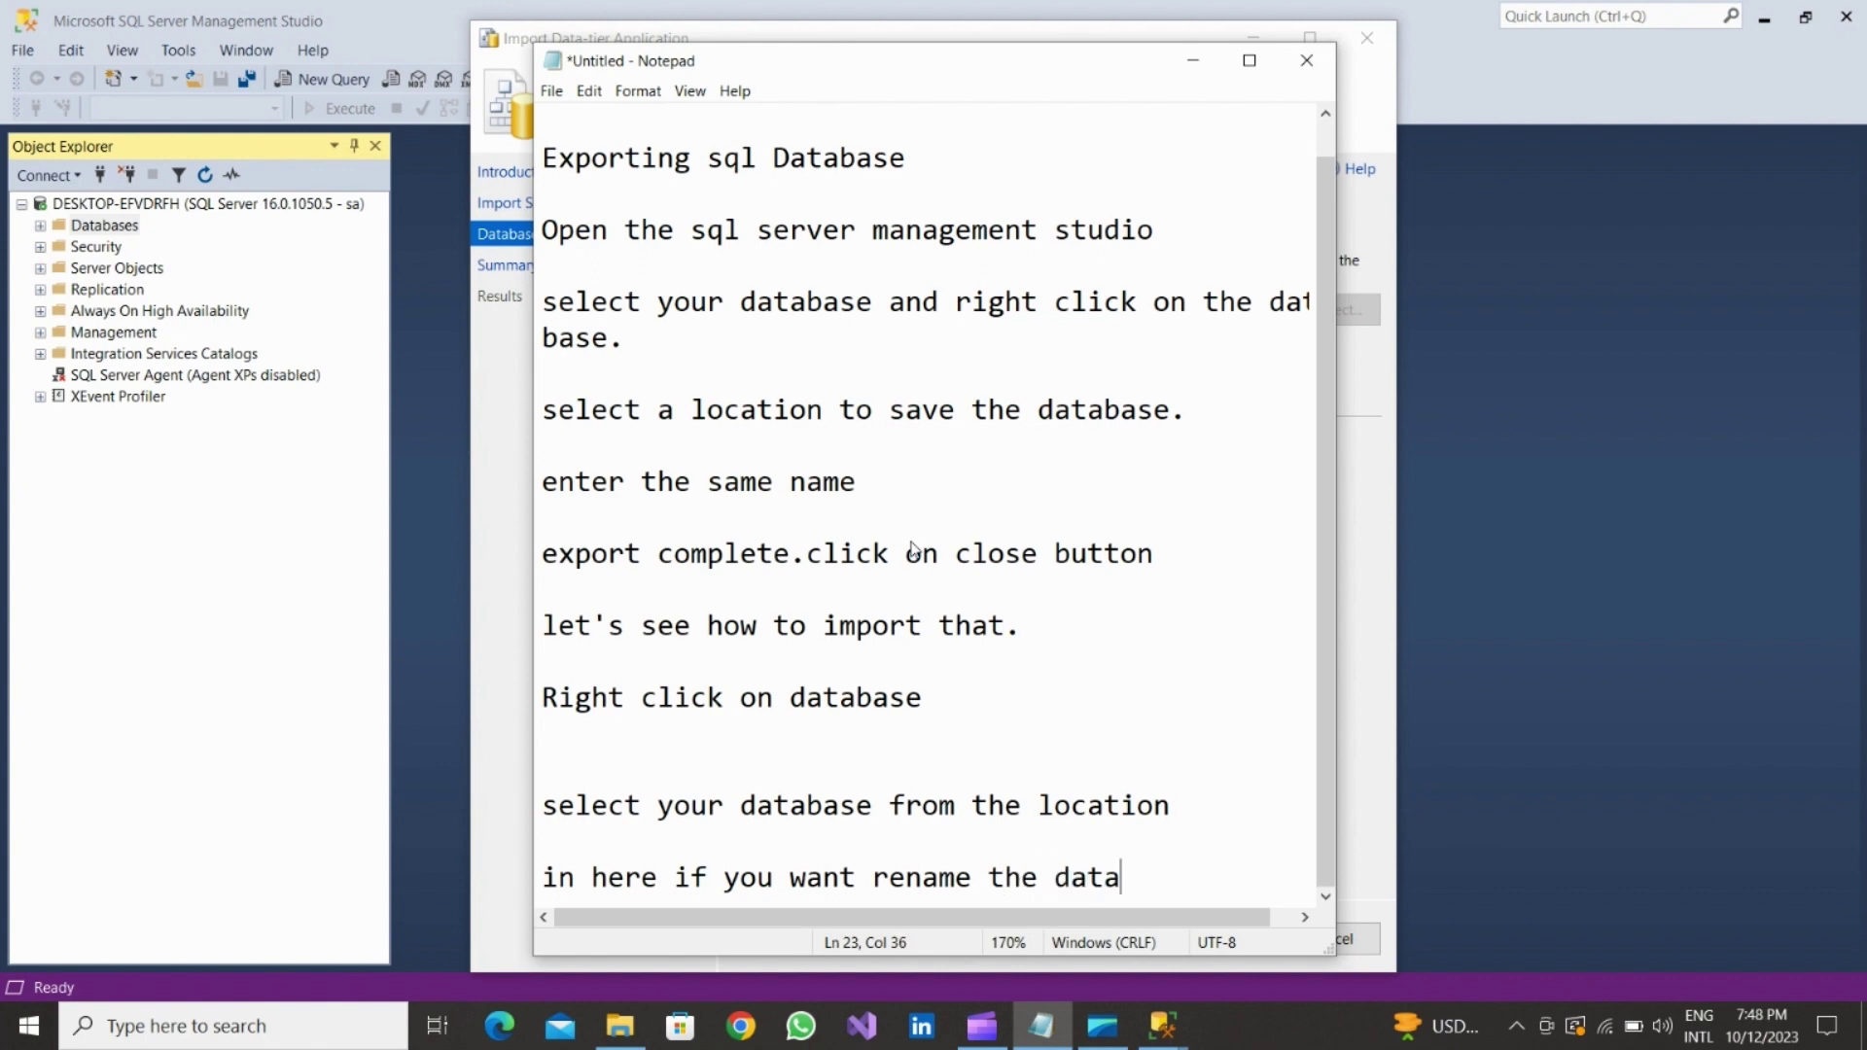
{"action": "type", "text": "base you can"}
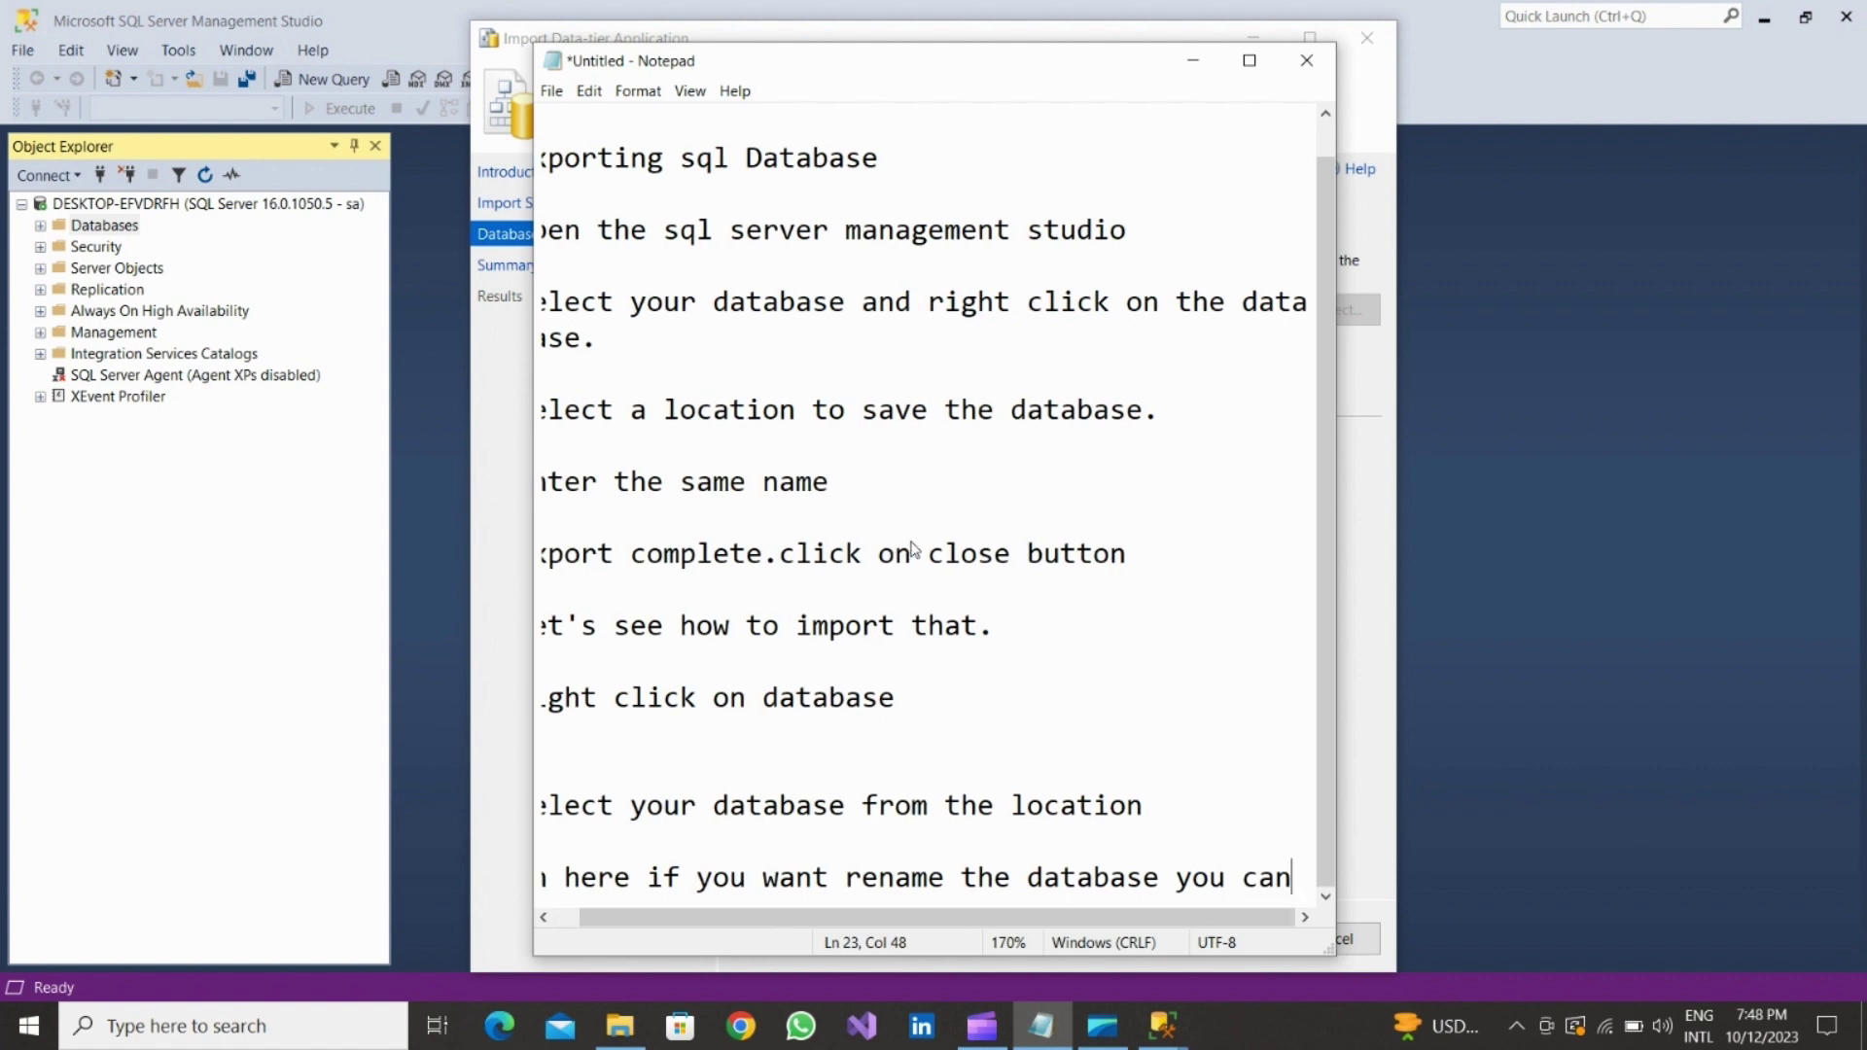
{"action": "key", "text": "Return"}
{"action": "key", "text": "Return"}
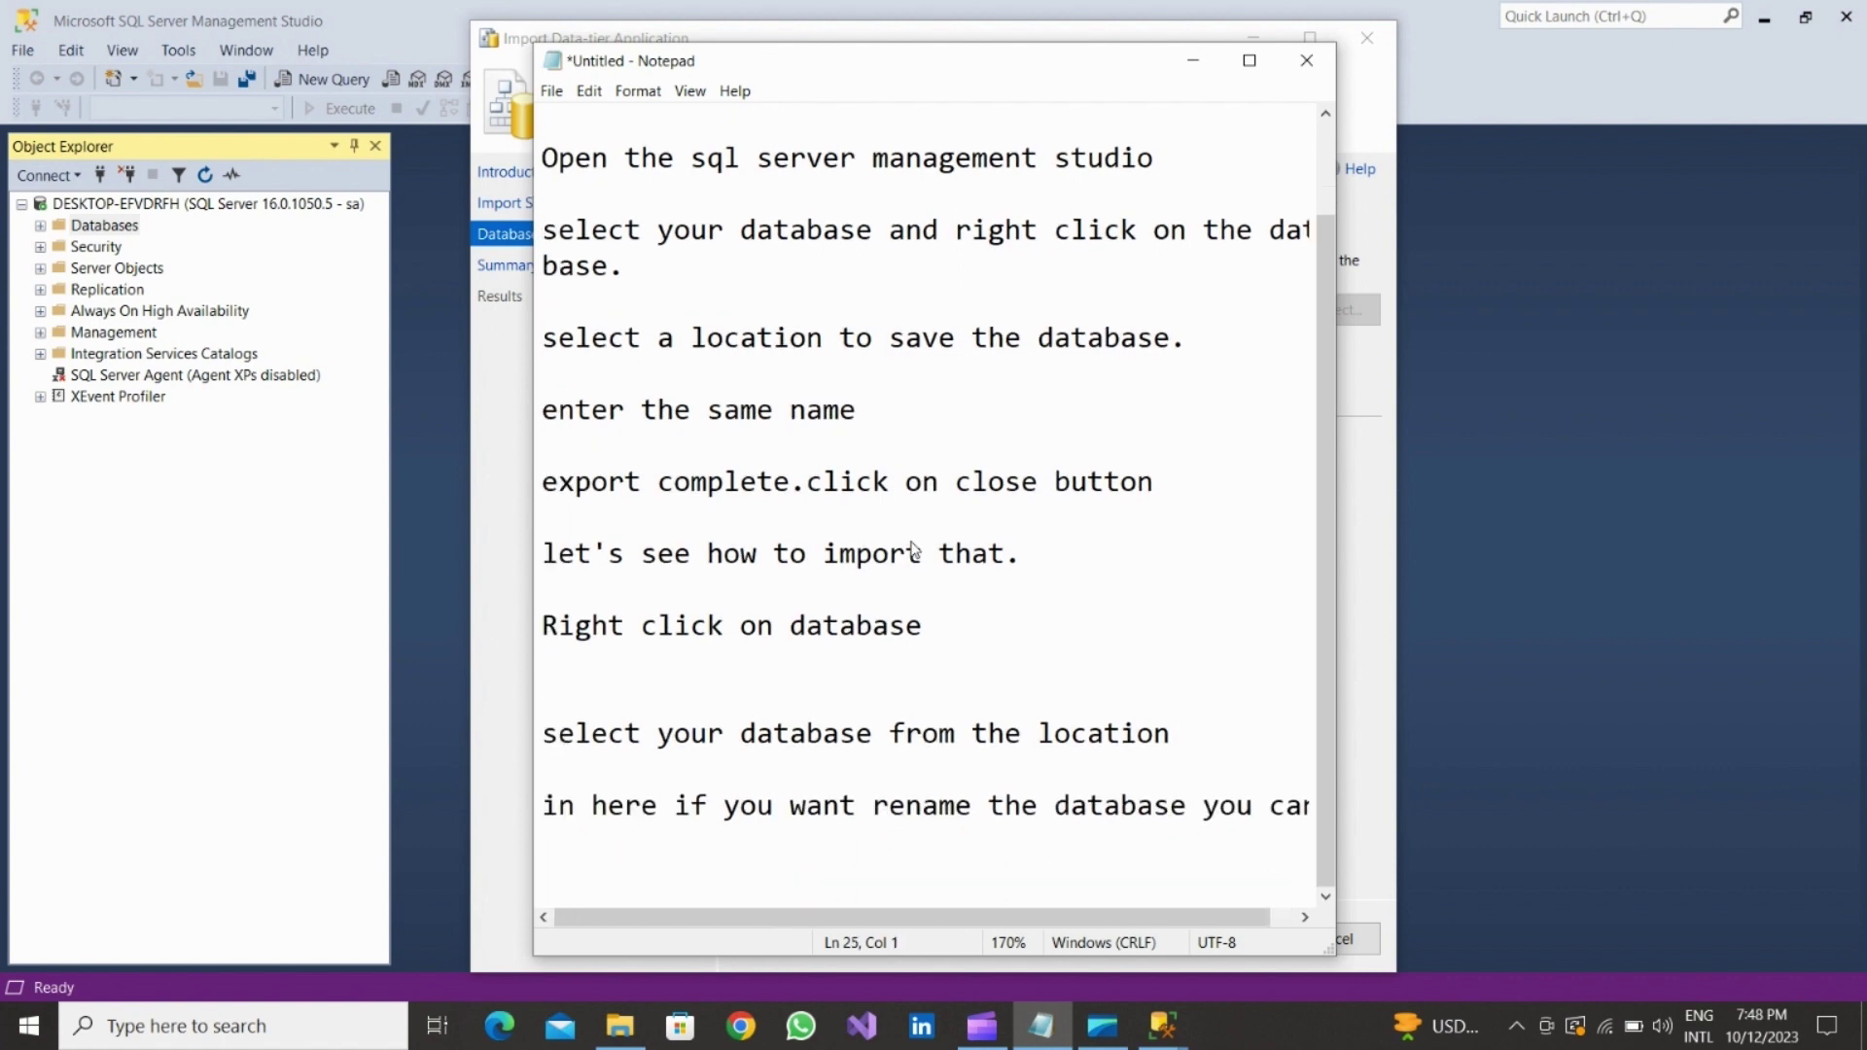
{"action": "type", "text": "rename that"}
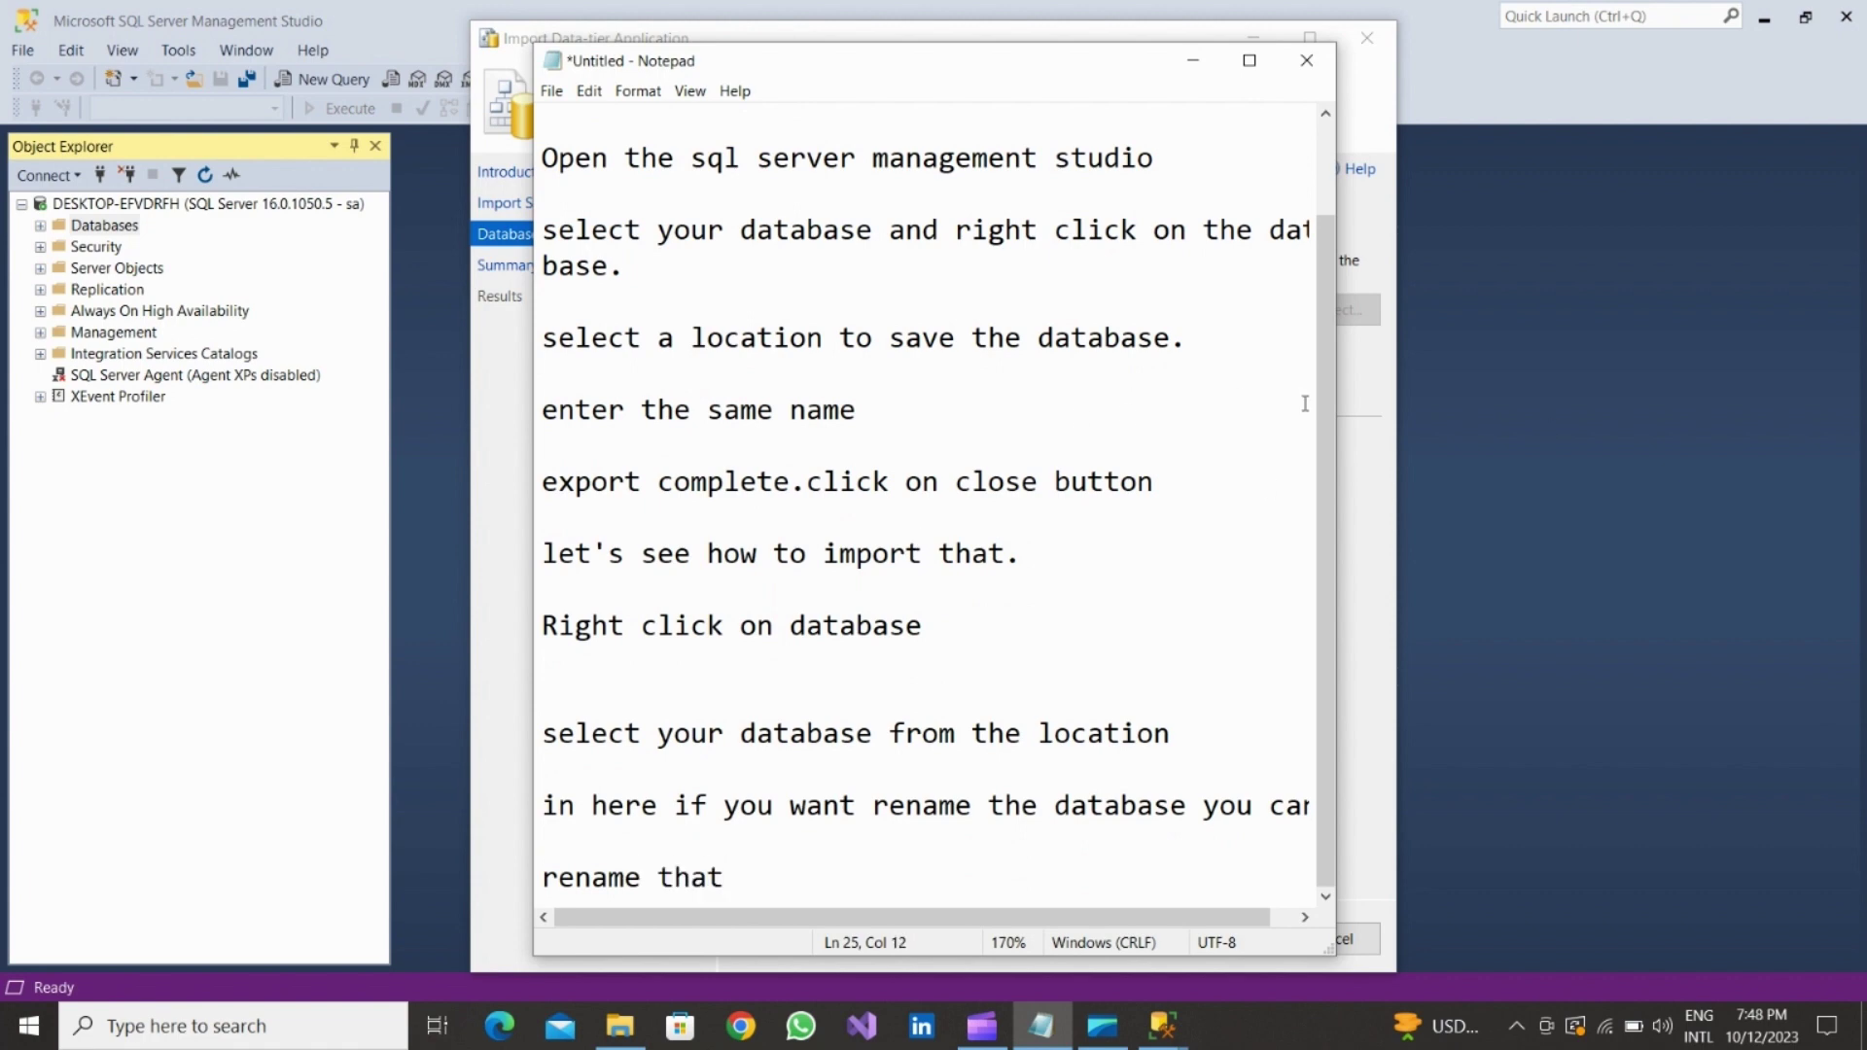
Widen the note window and continue the text with ".i'm change my database name because" and, on a new line, "i can't save this database in same name".
{"action": "left_click_drag", "start_coordinate": [1336, 412], "coordinate": [1418, 408]}
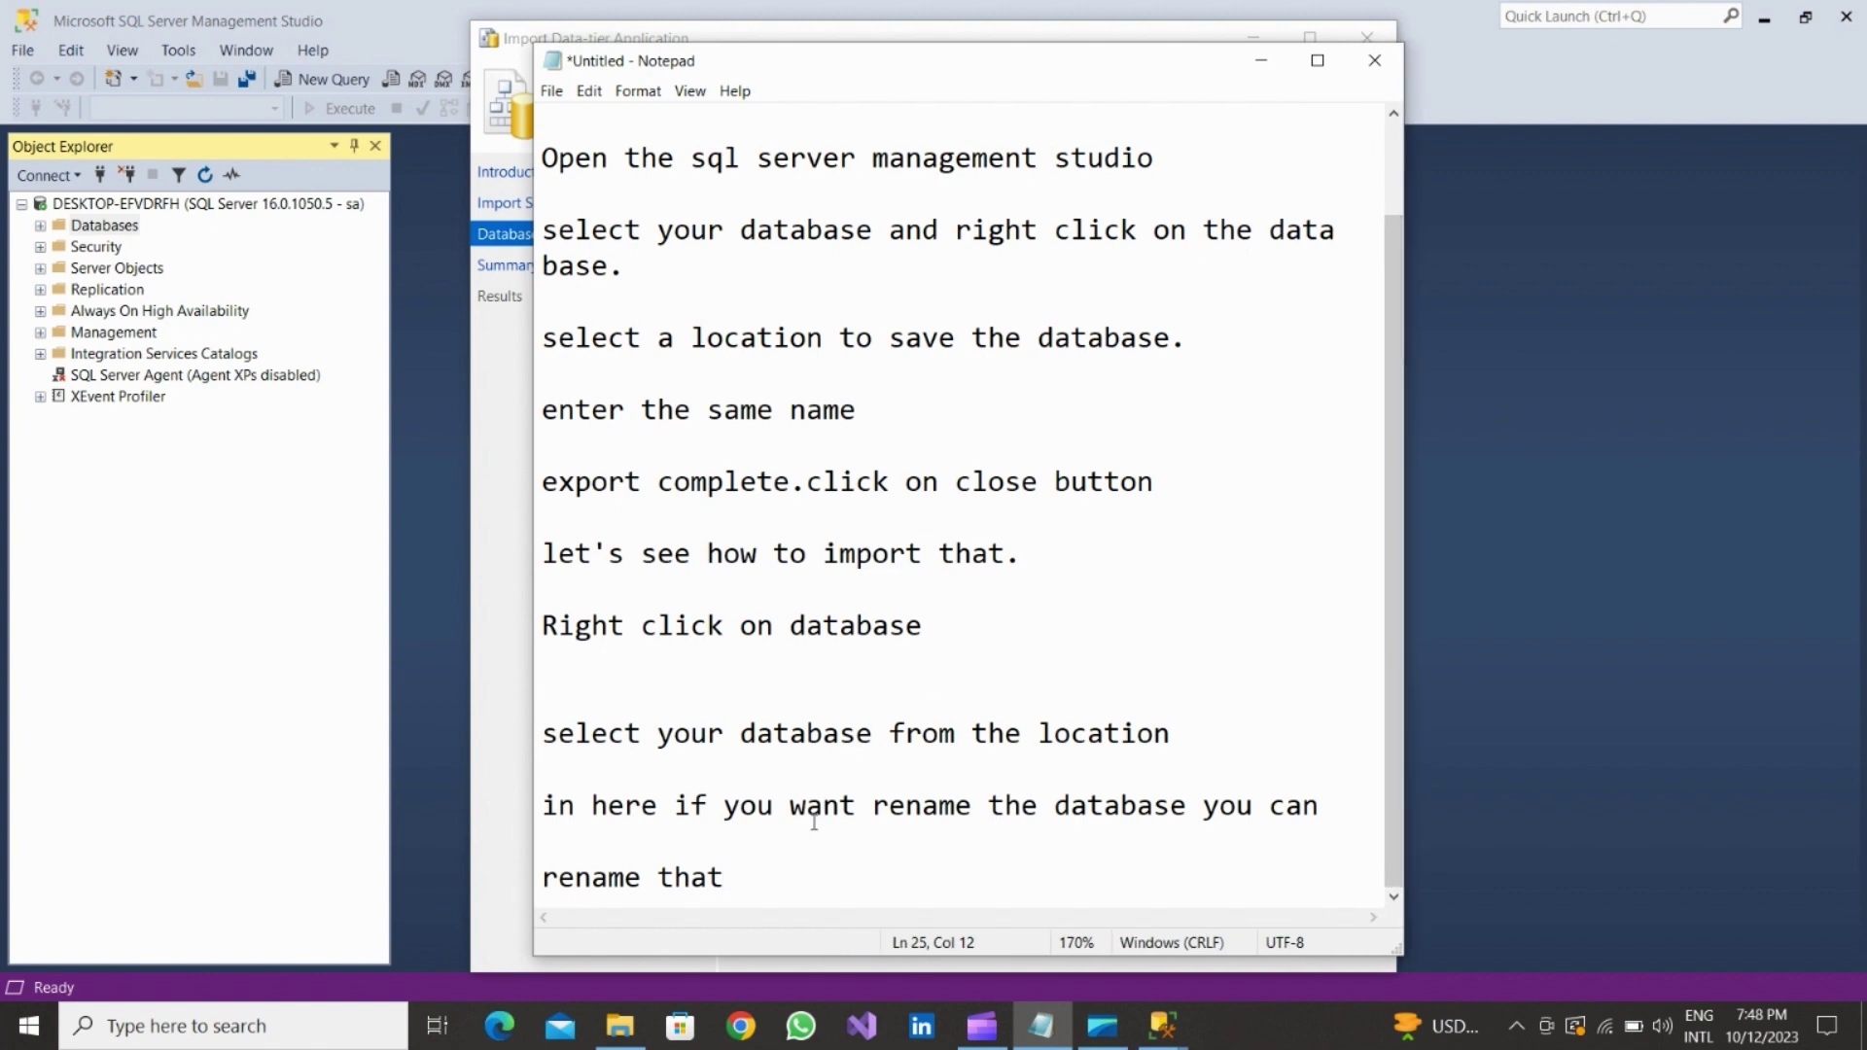
{"action": "type", "text": ".i''"}
{"action": "key", "text": "BackSpace"}
{"action": "type", "text": "m cha"}
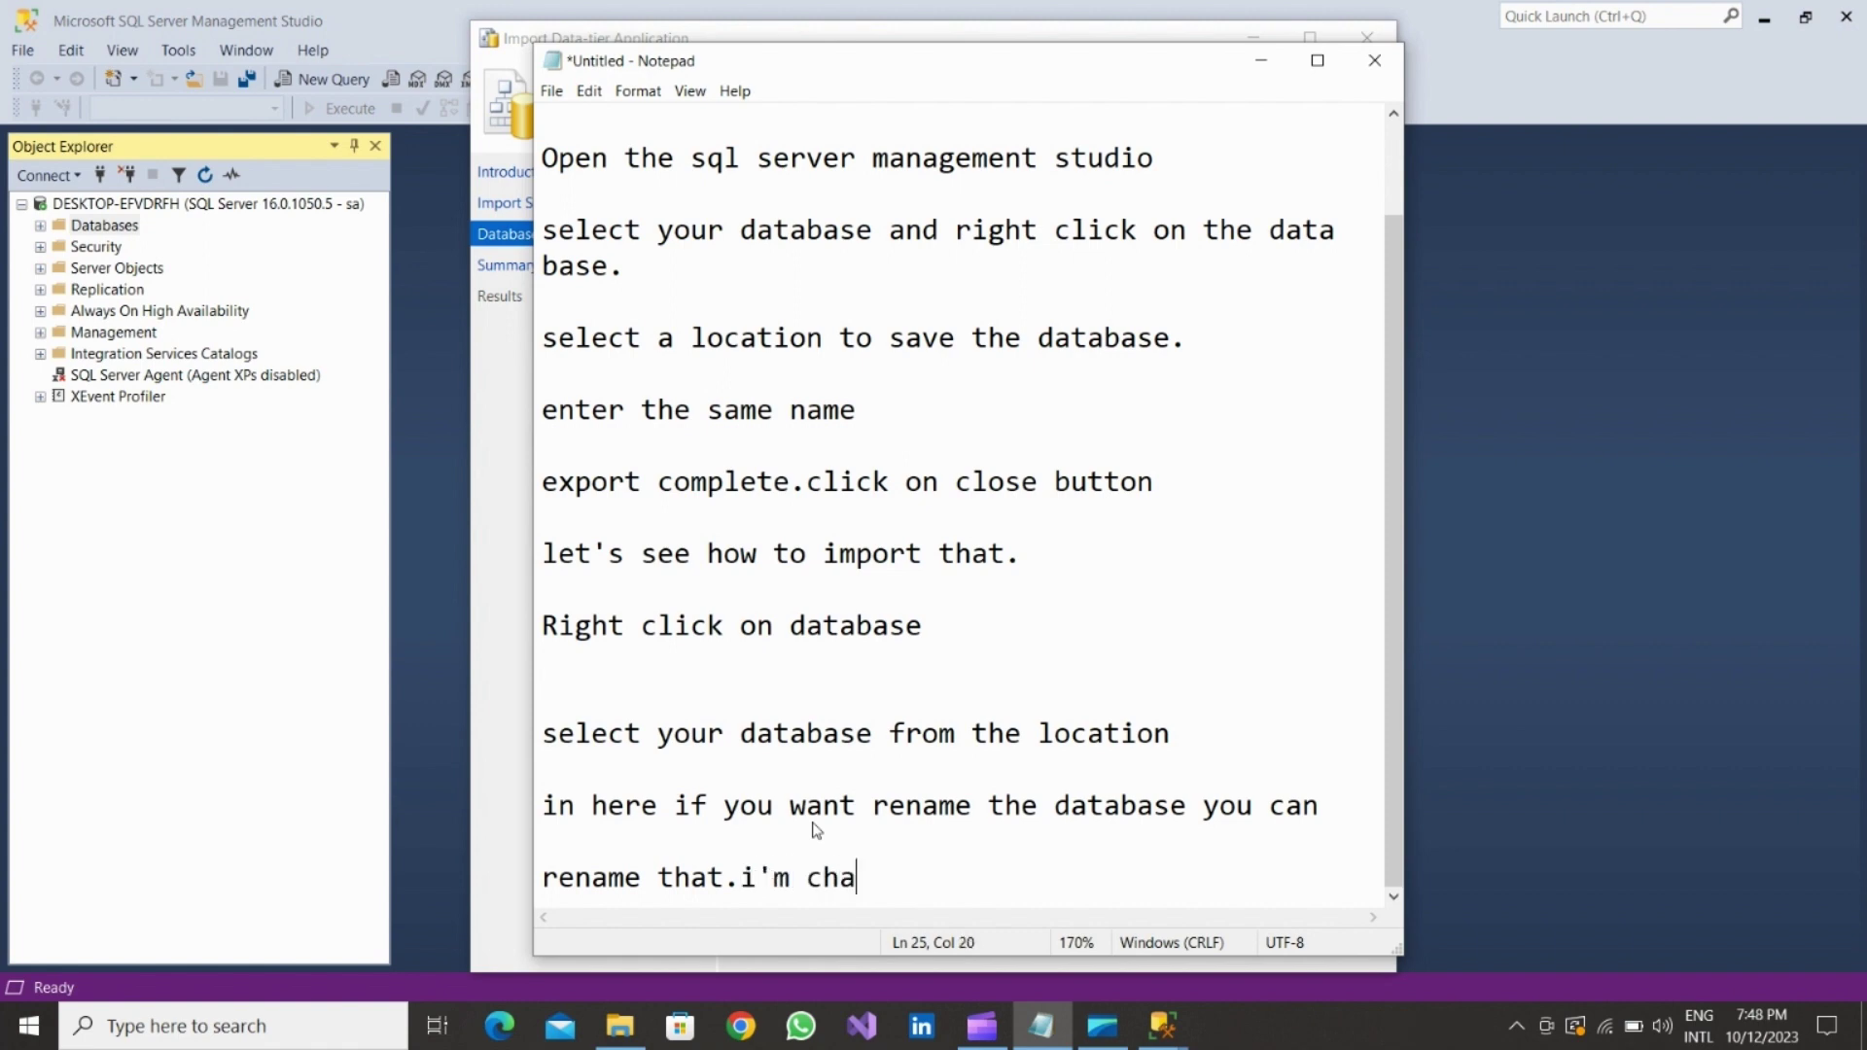
{"action": "type", "text": "nge my database"}
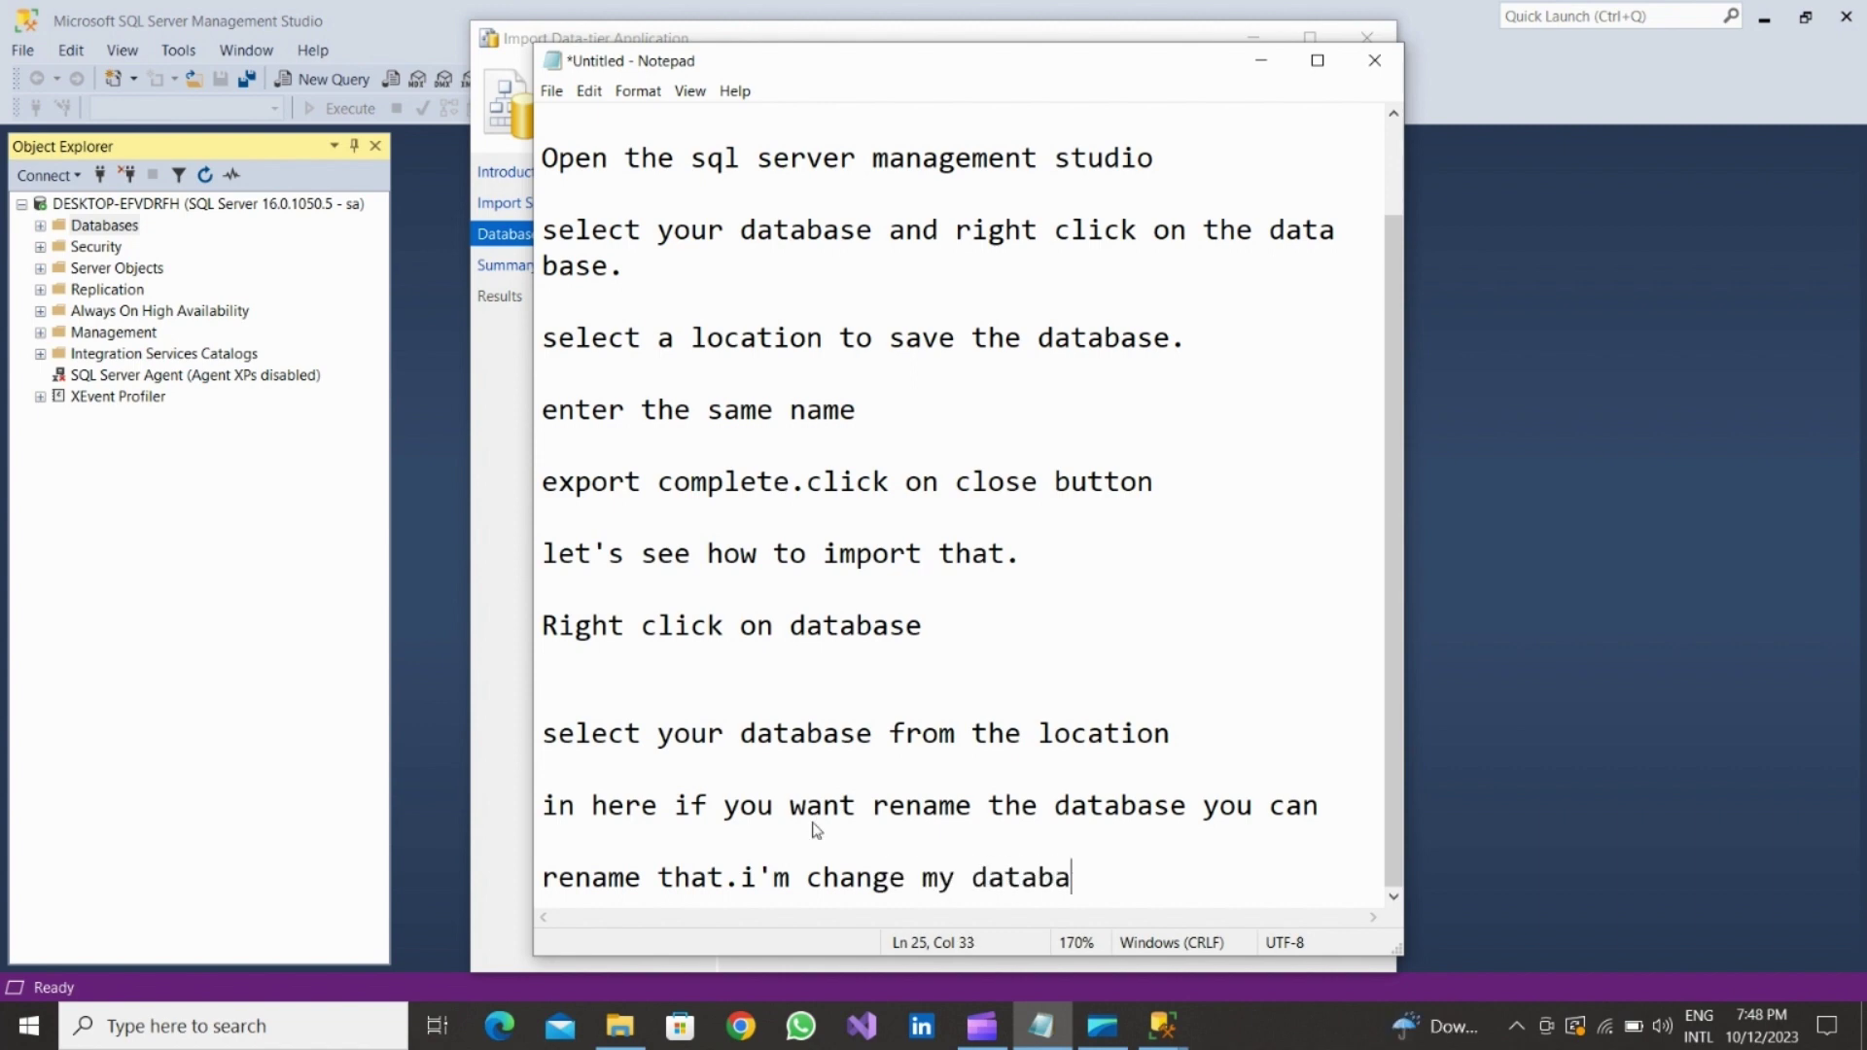
{"action": "type", "text": "name bec"}
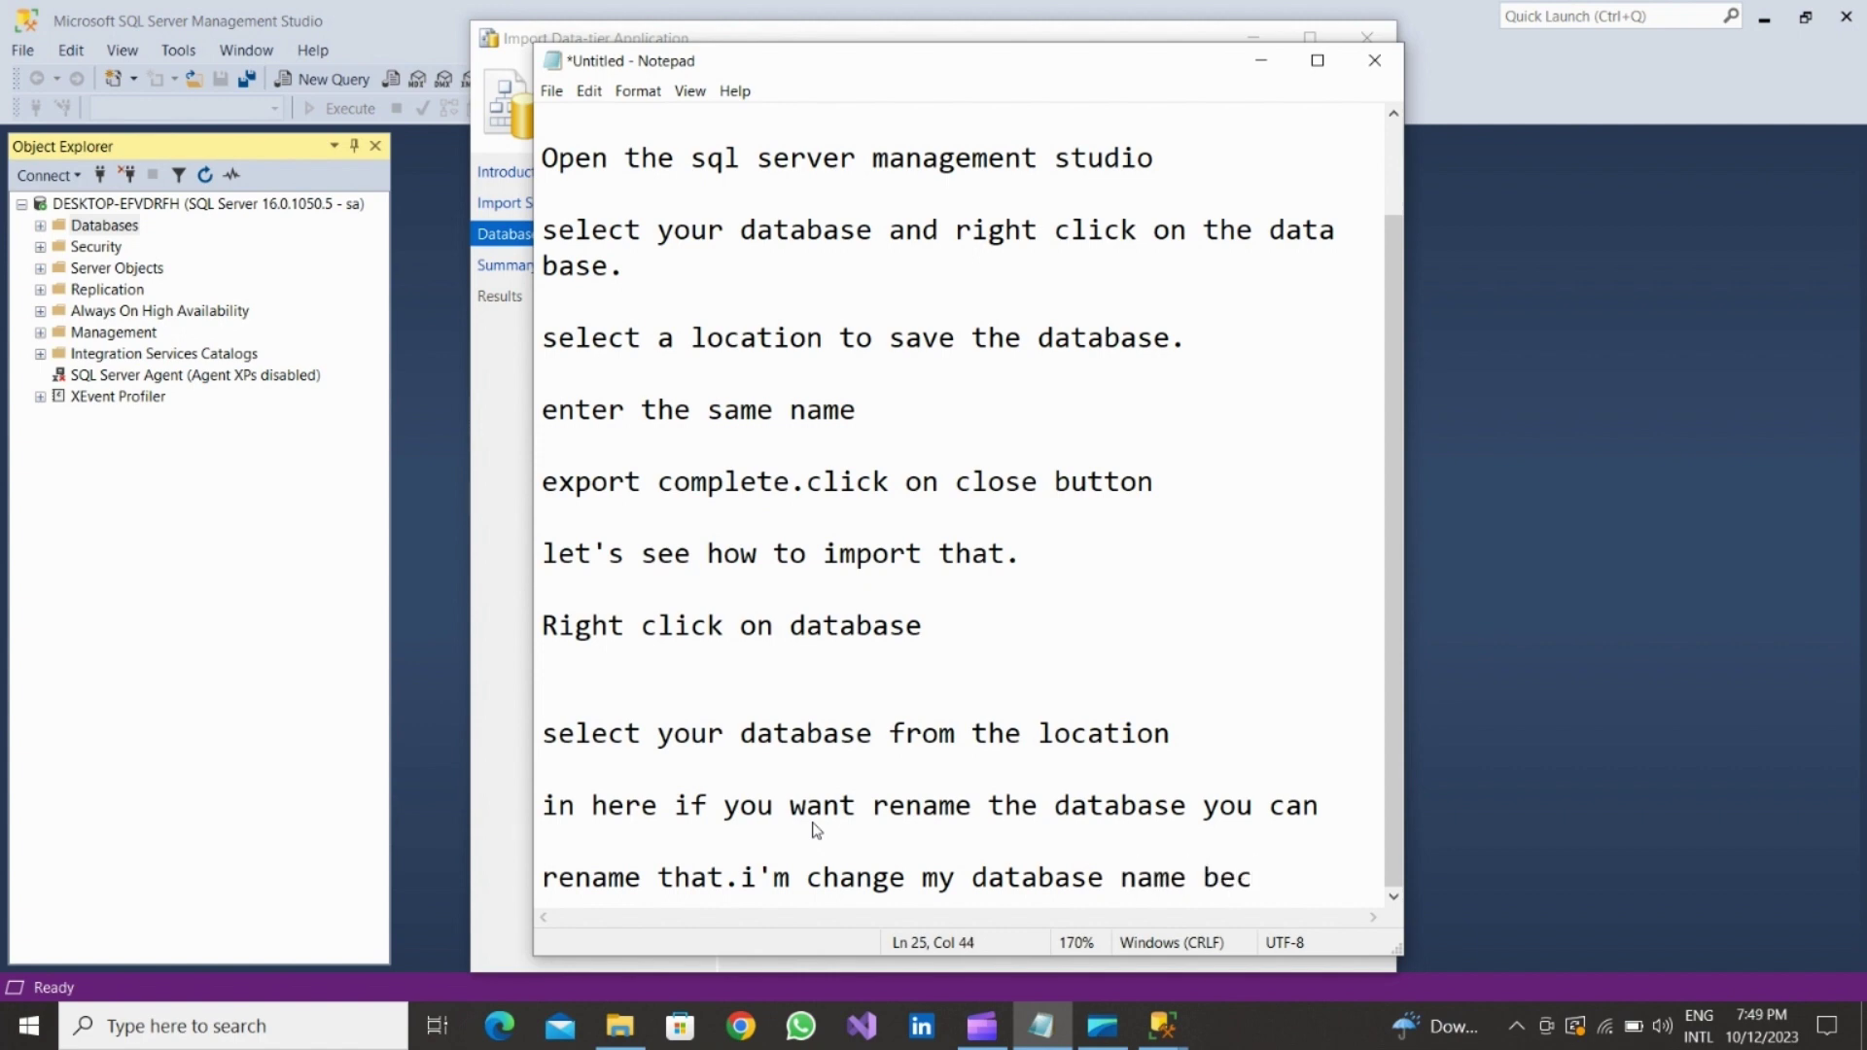
{"action": "type", "text": "ause"}
{"action": "key", "text": "Return"}
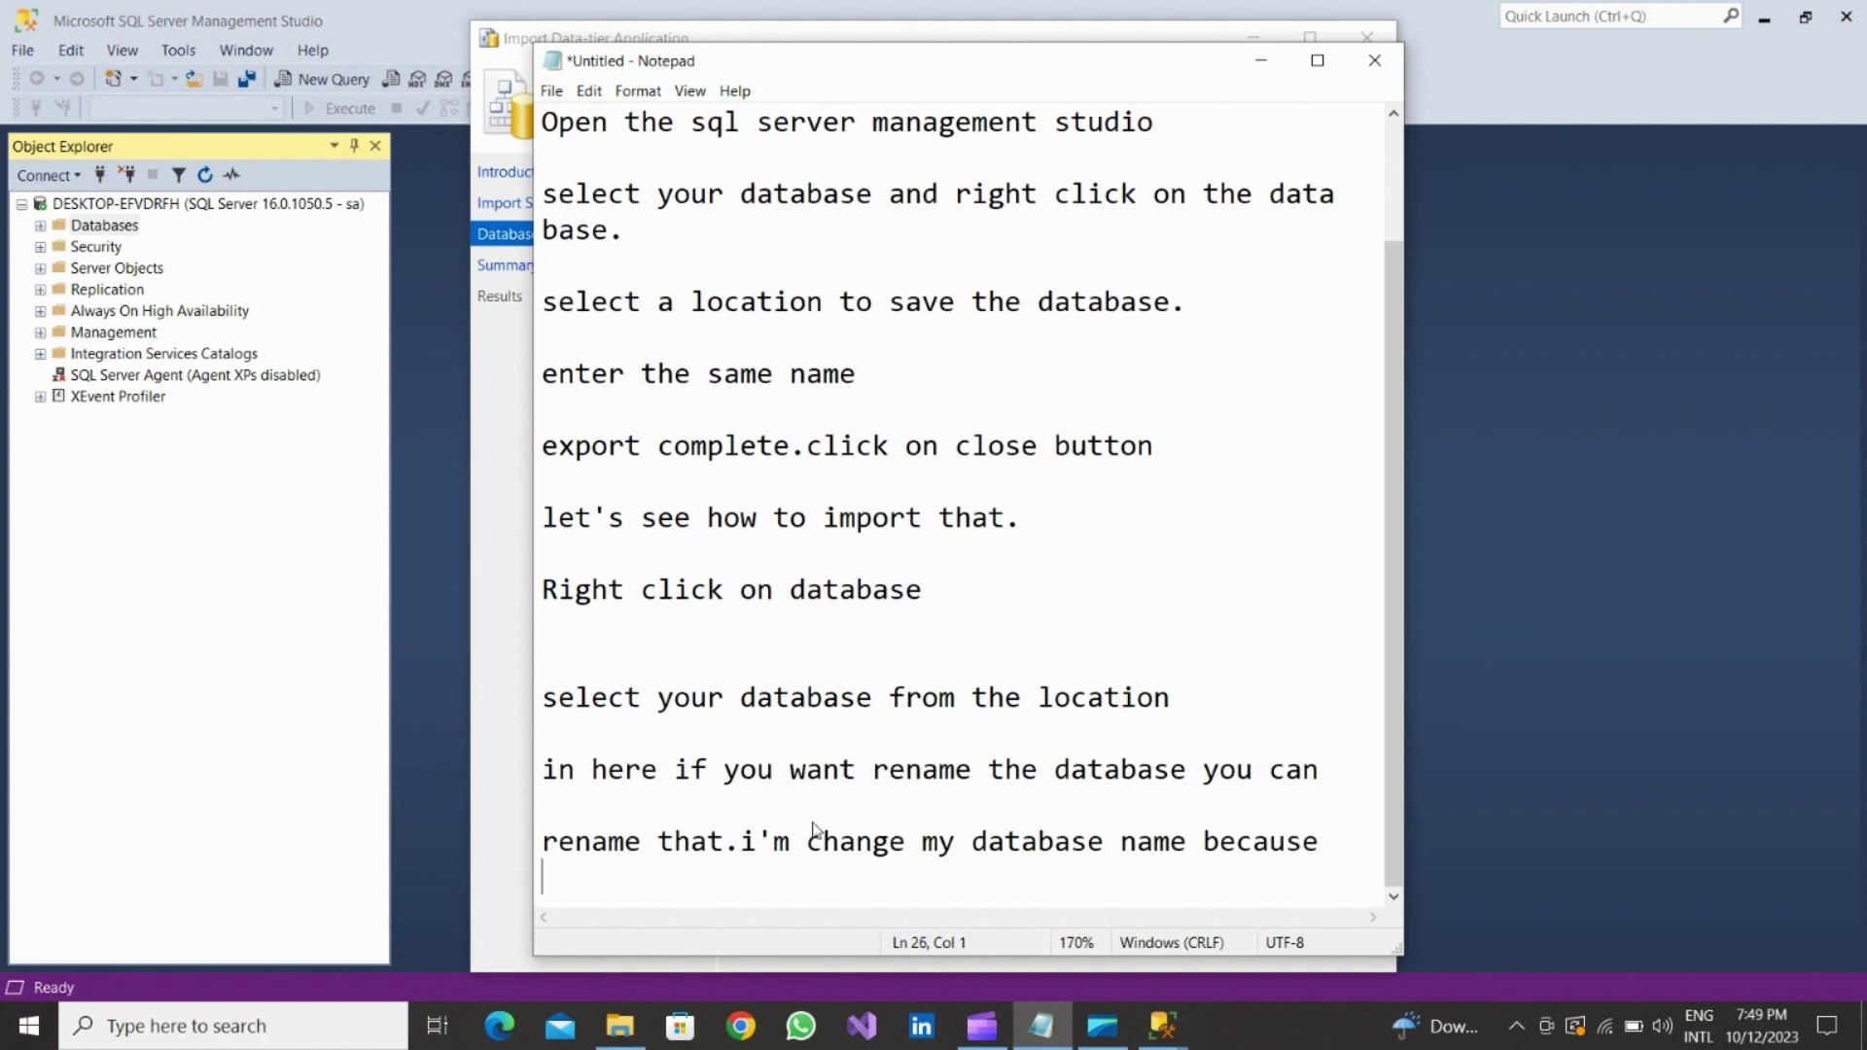
{"action": "type", "text": "i can't save"}
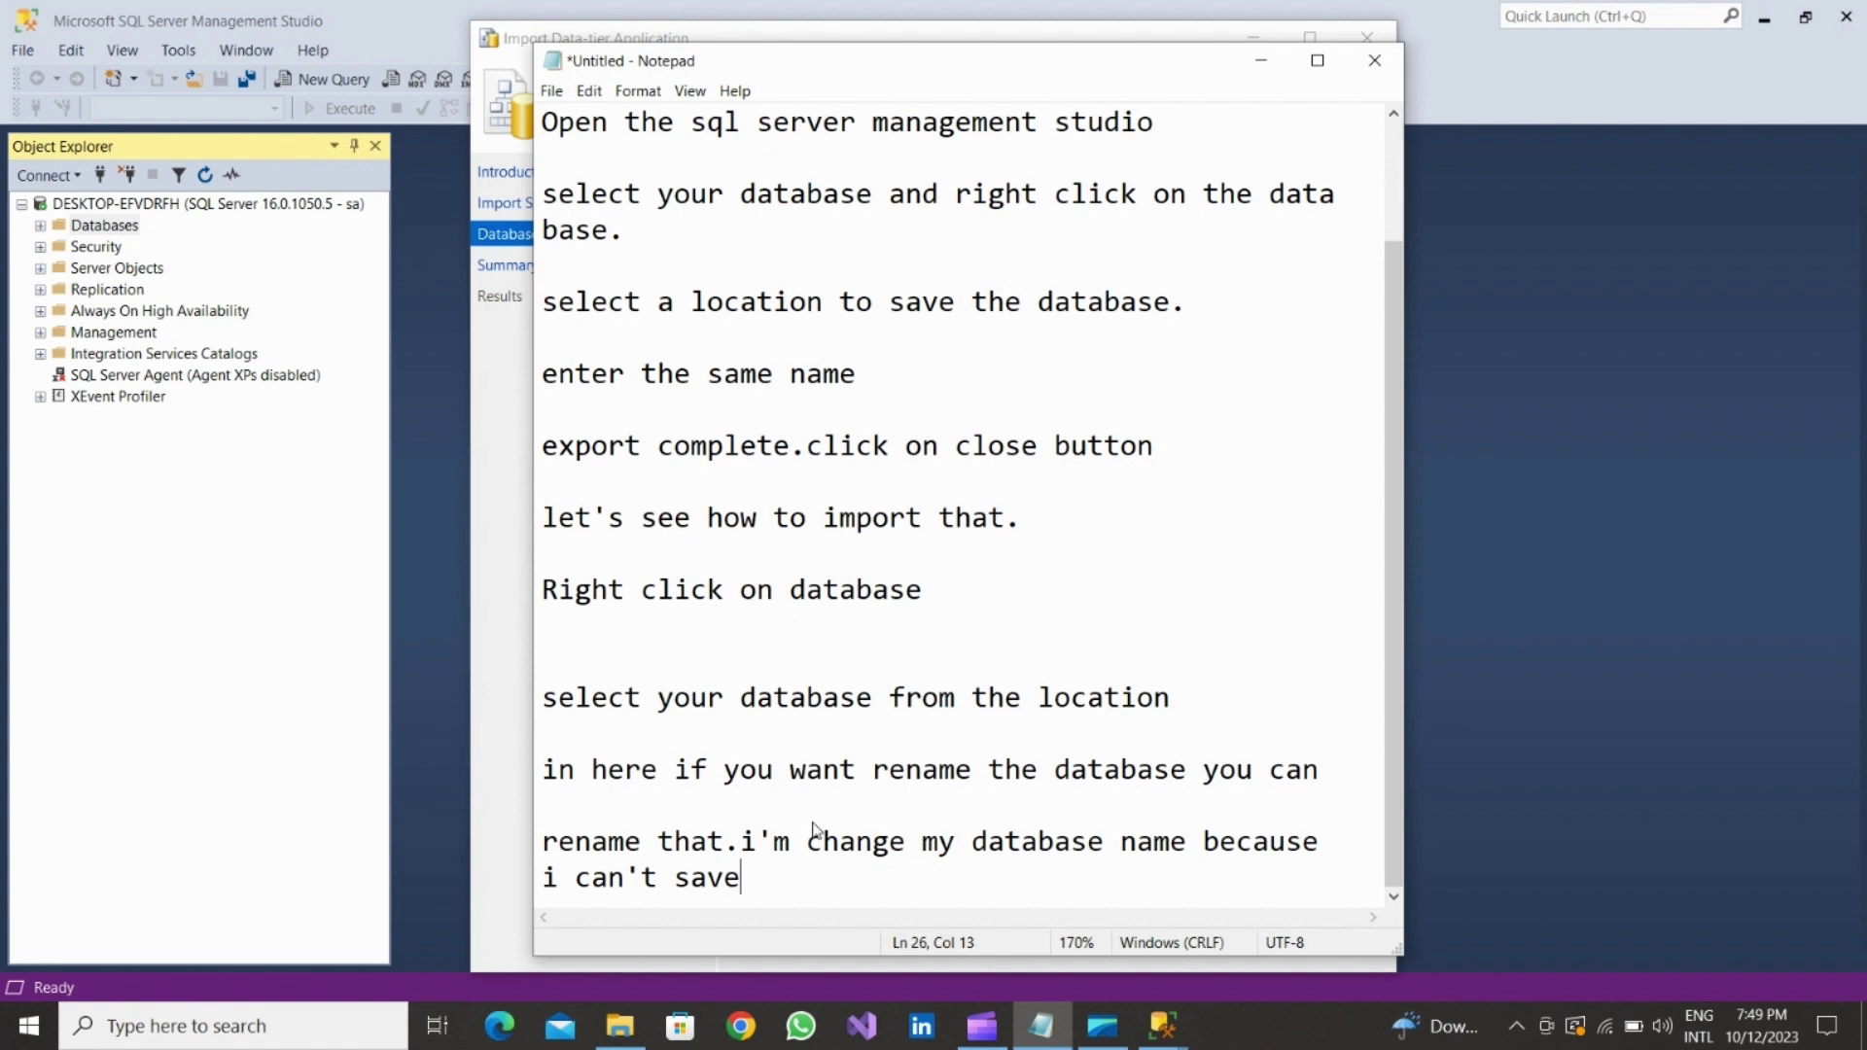
{"action": "type", "text": " this data"}
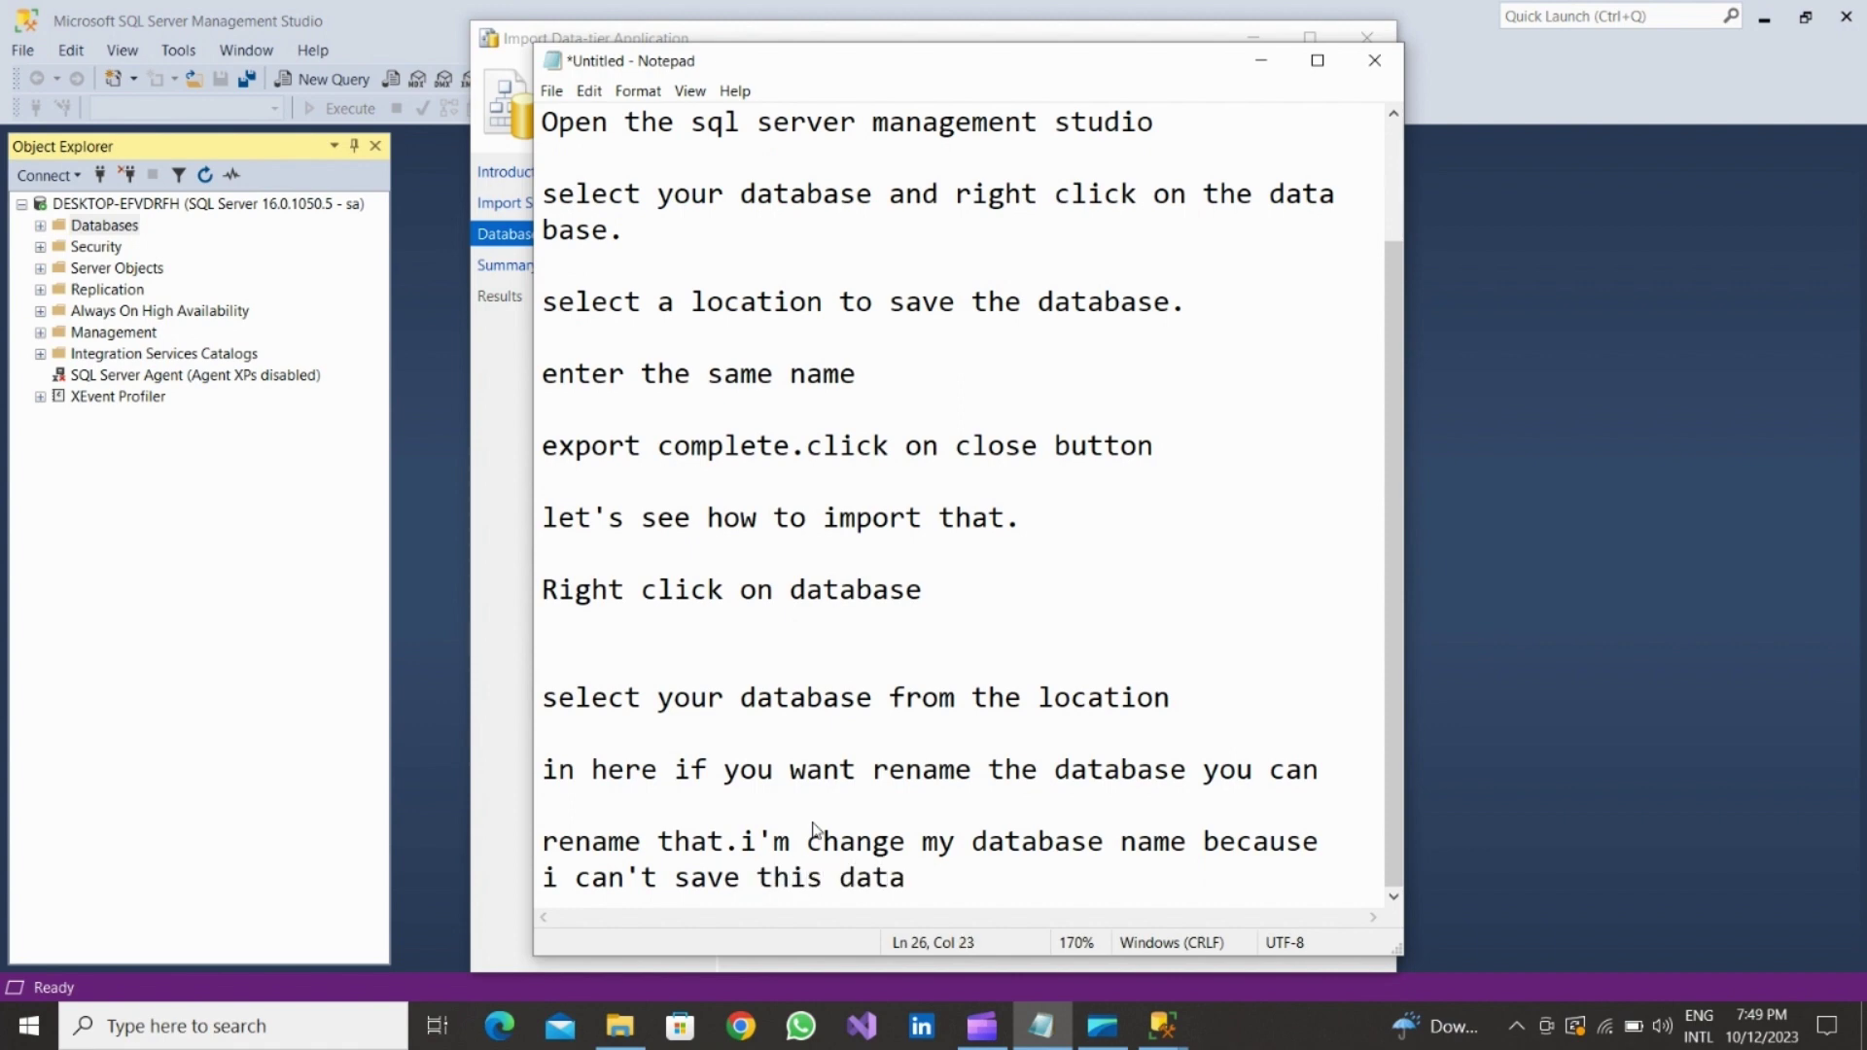
{"action": "type", "text": "base in same nam"}
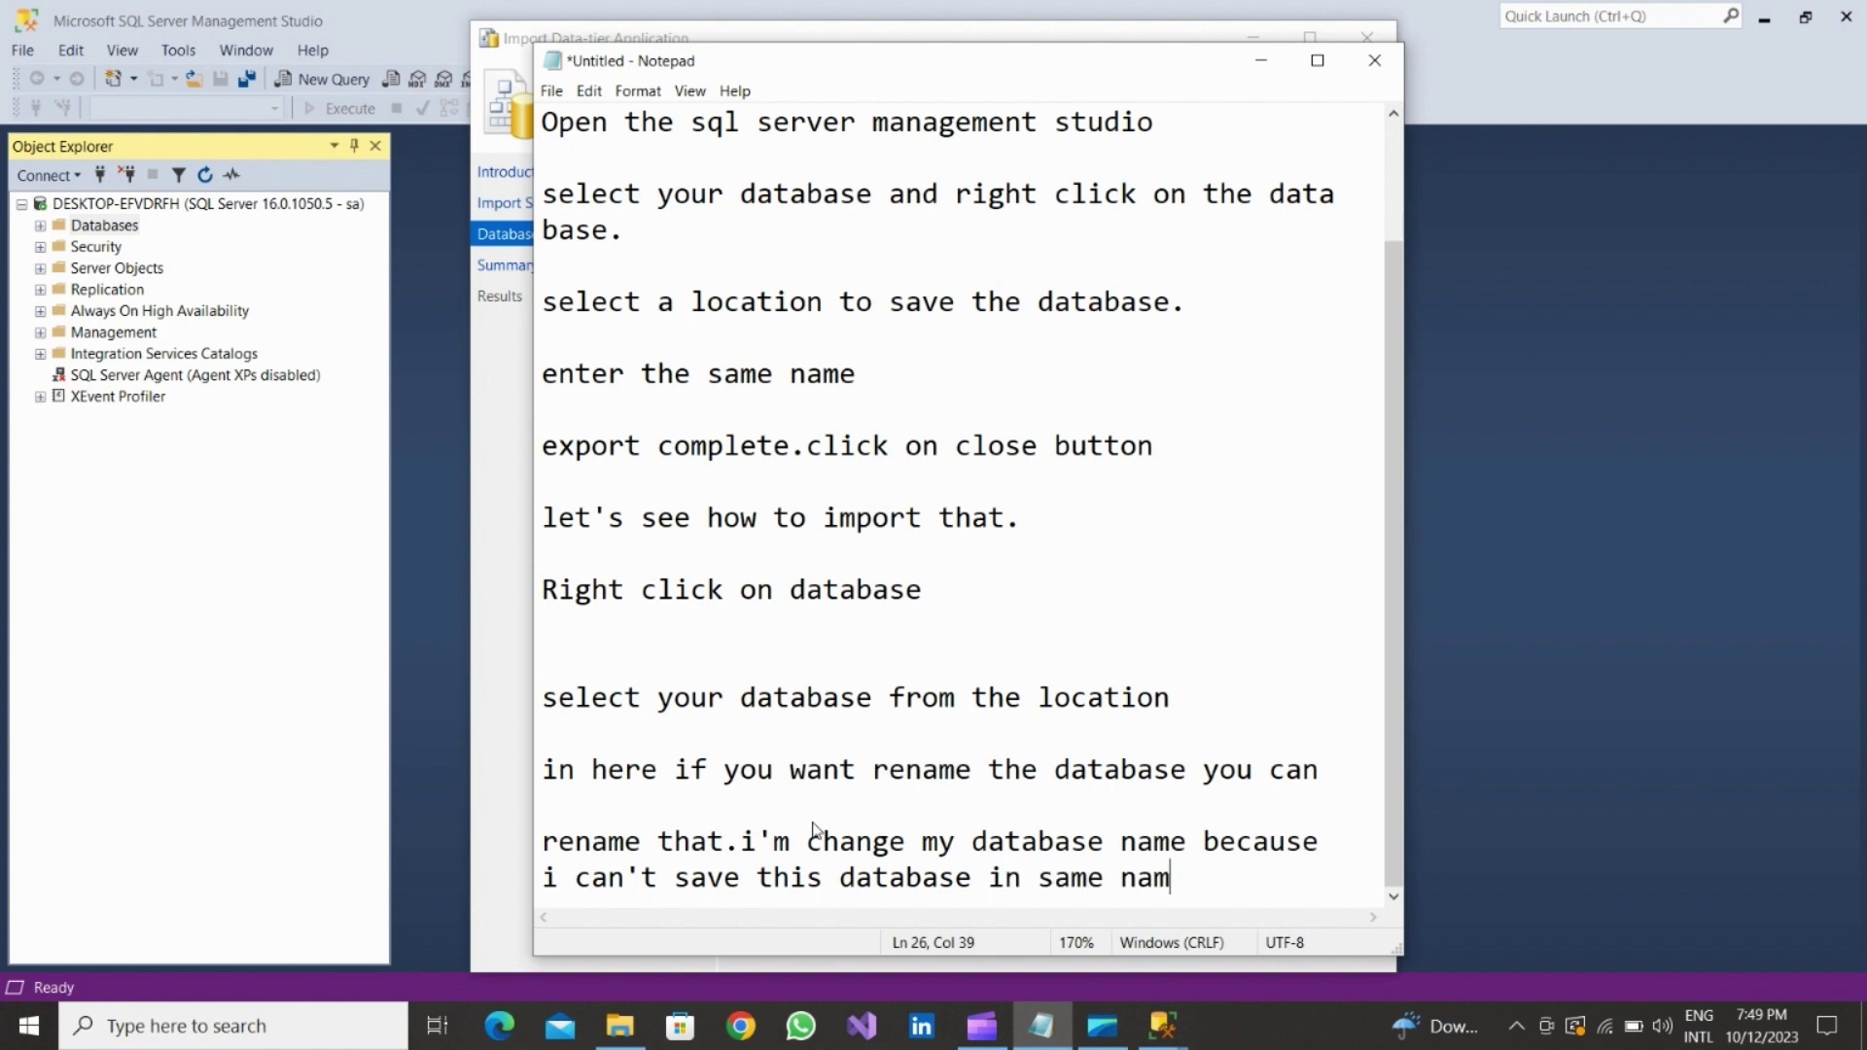
{"action": "type", "text": "e"}
{"action": "key", "text": "BackSpace"}
Continue the note with ".but you" and, on a new line, "import this another pc you dont need to change.".
{"action": "type", "text": ".but you"}
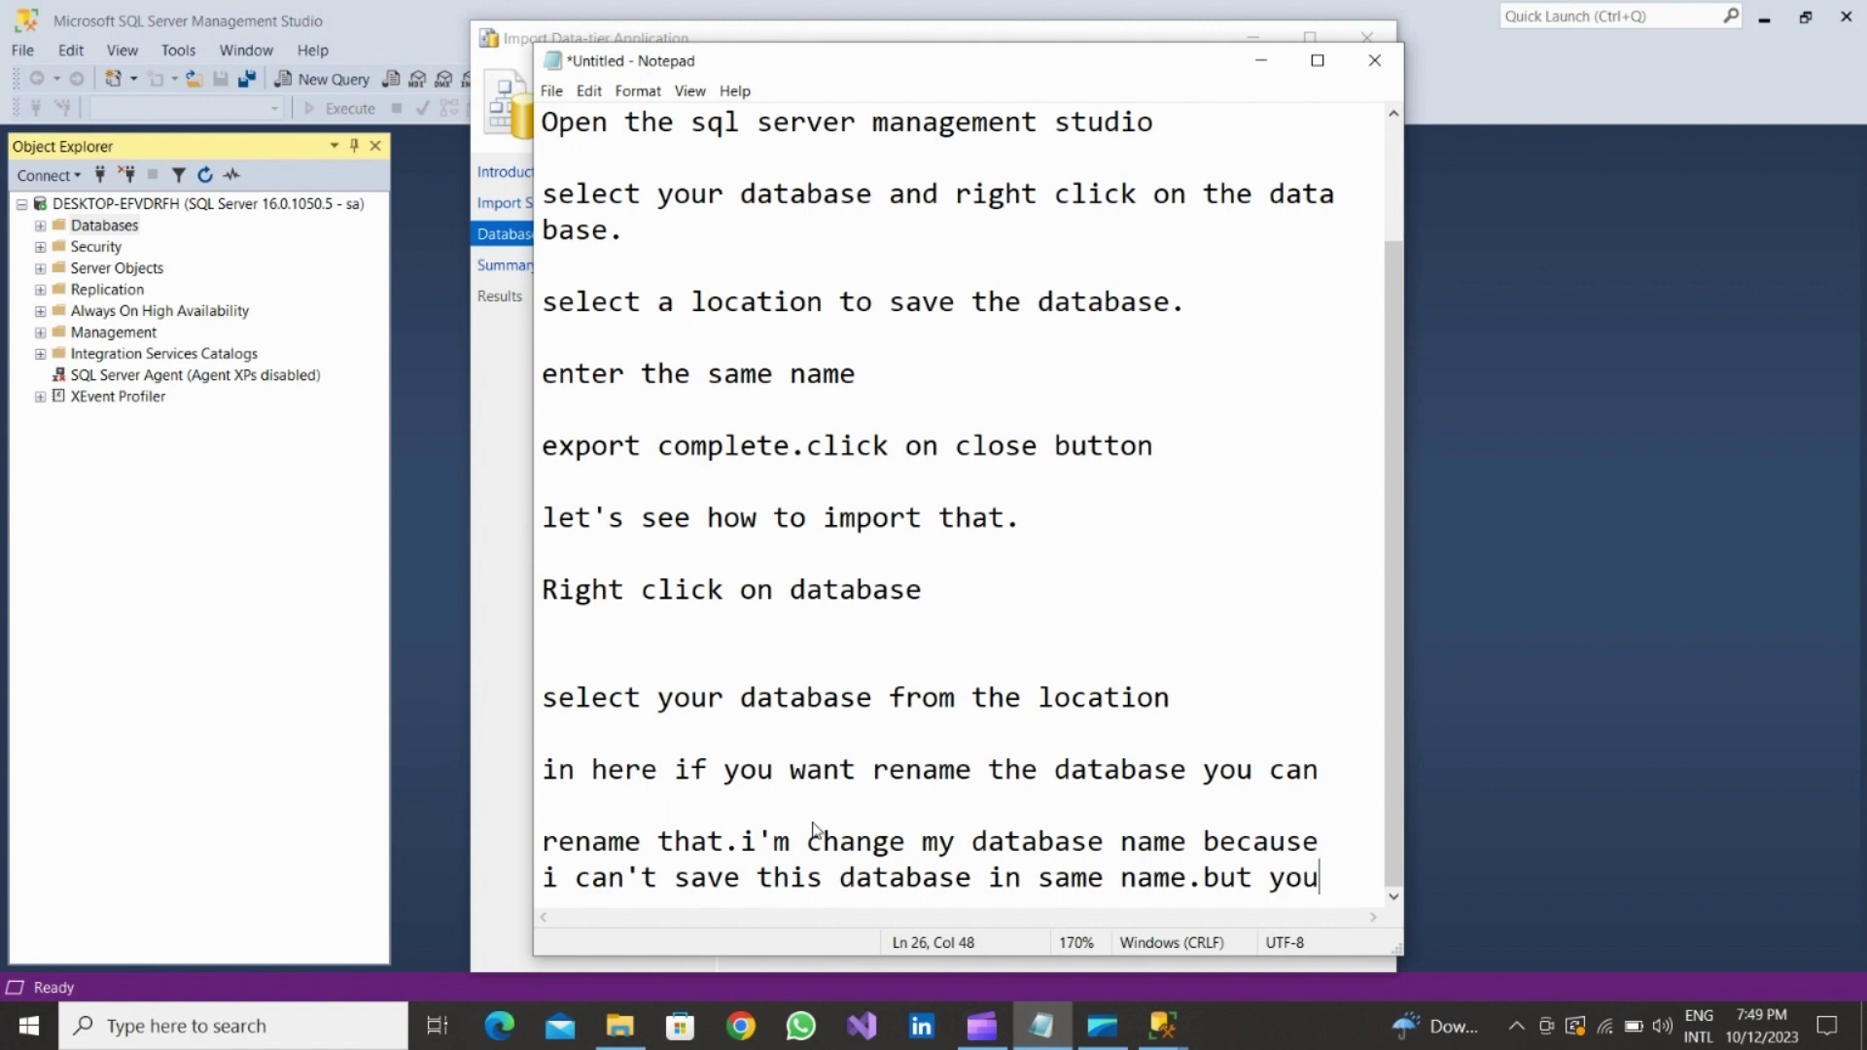
{"action": "key", "text": "Return"}
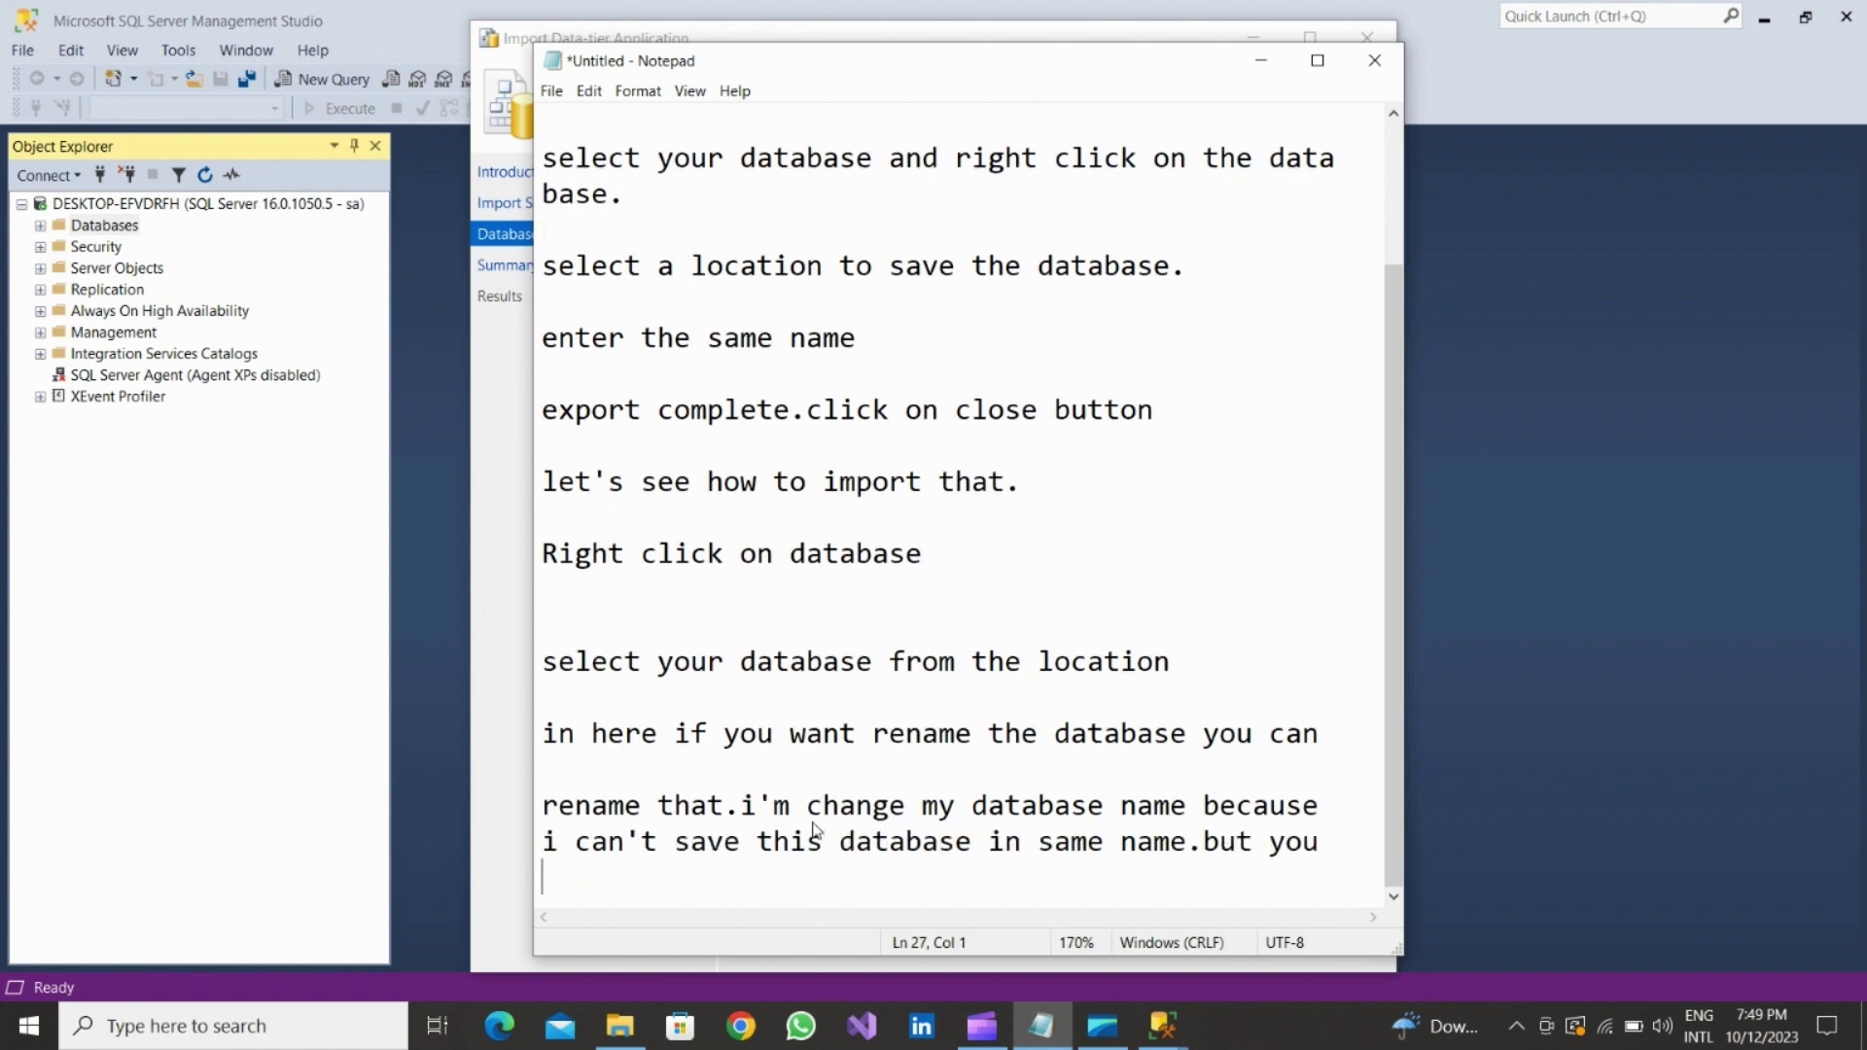
{"action": "type", "text": "import this"}
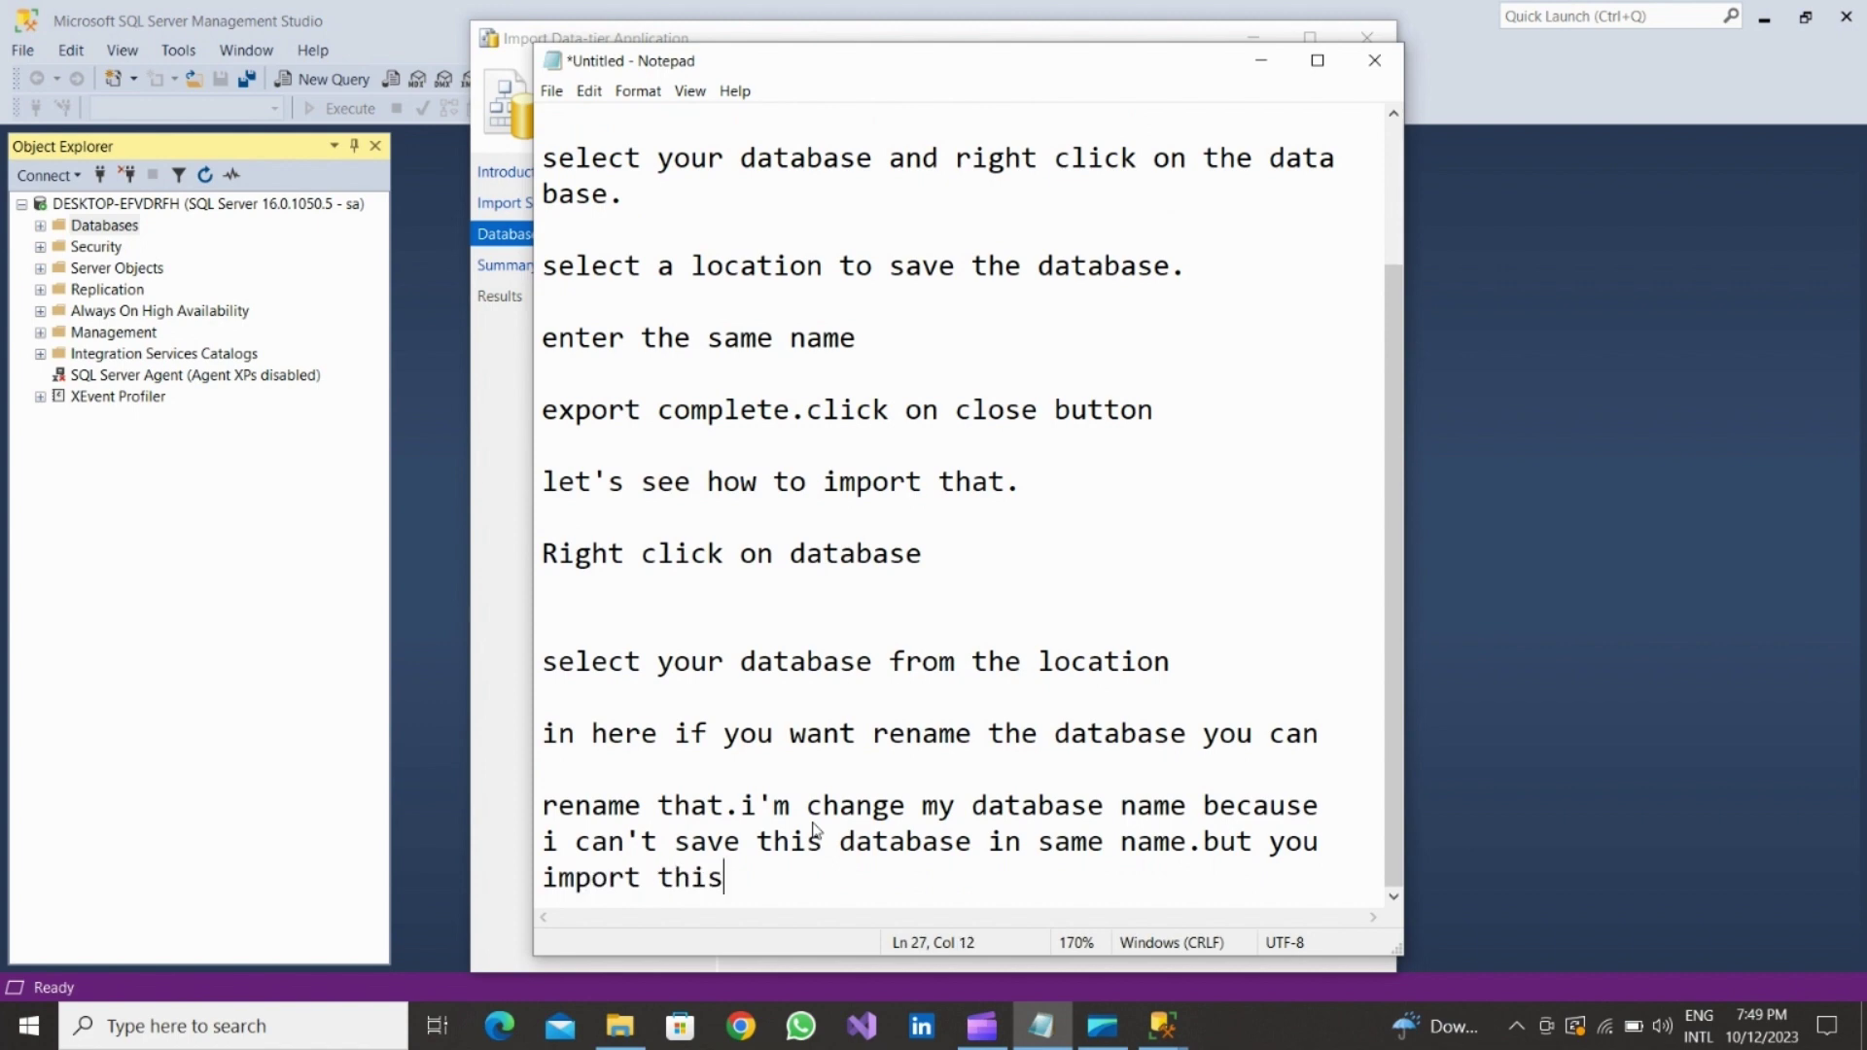
{"action": "type", "text": " another pc"}
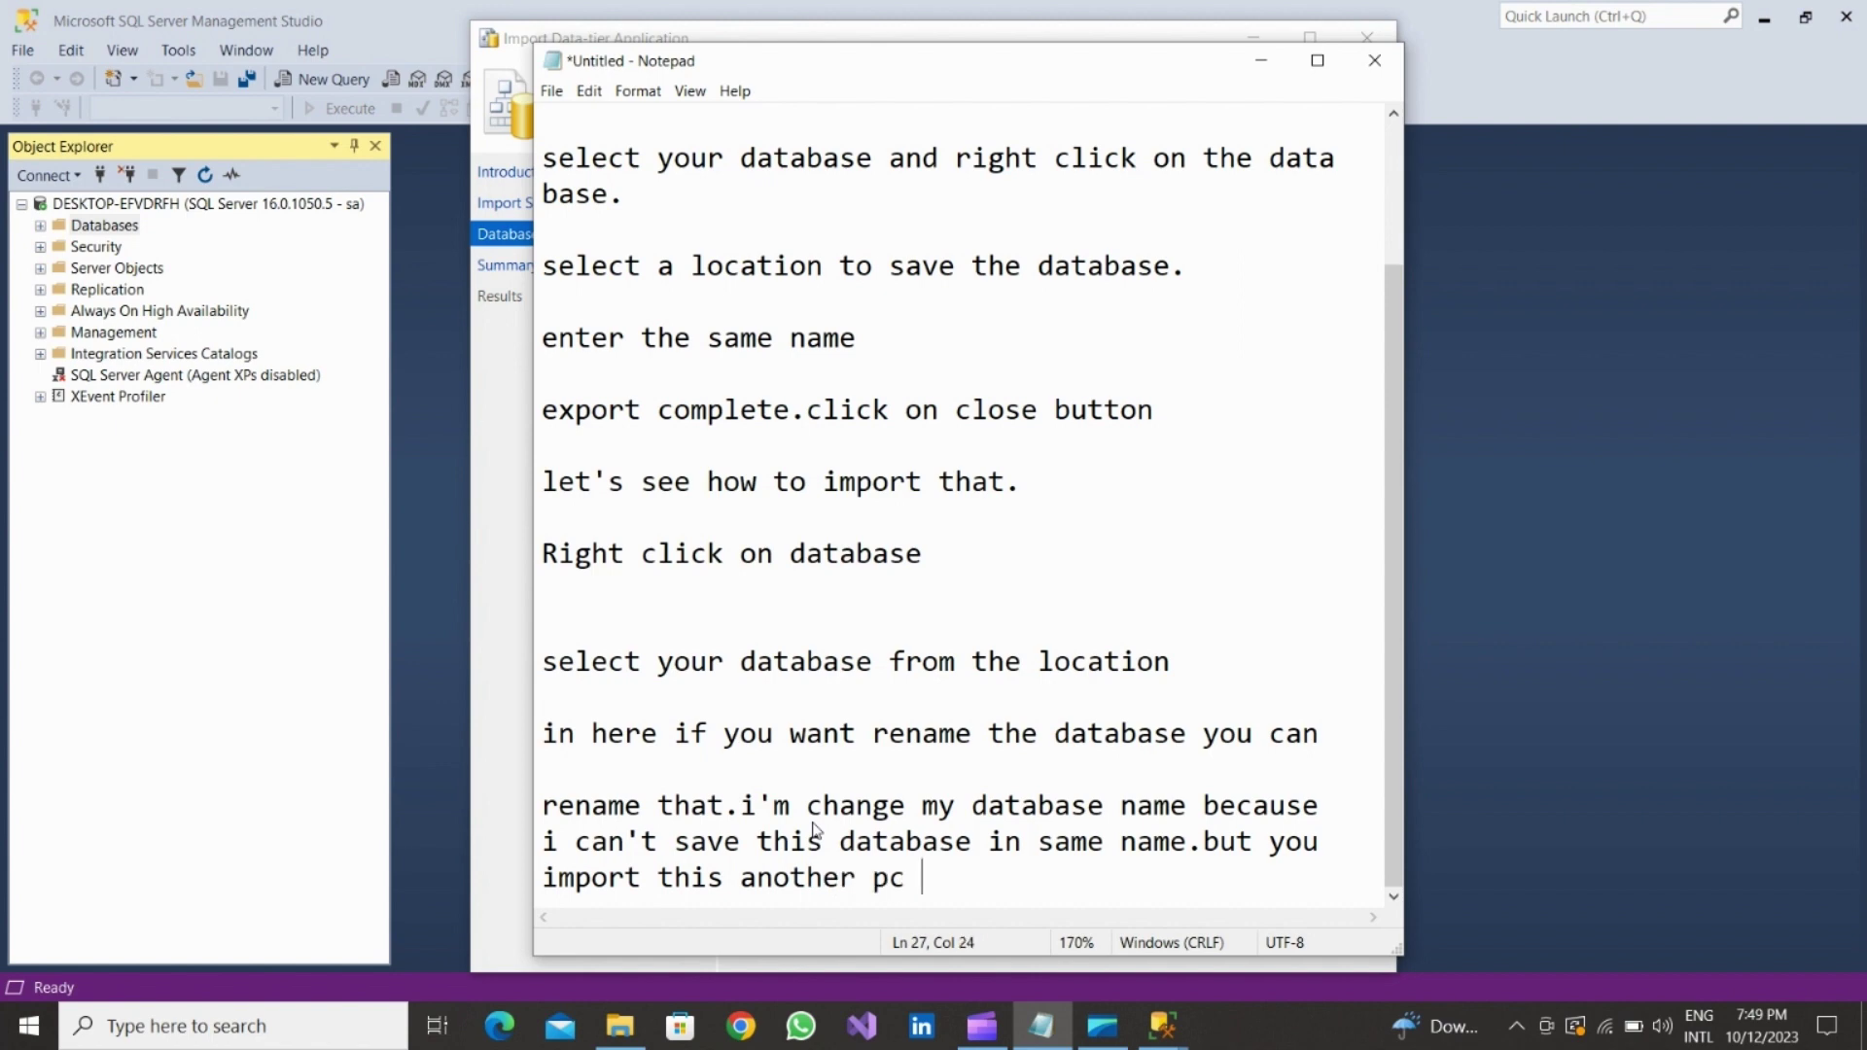
{"action": "type", "text": " you dont need "}
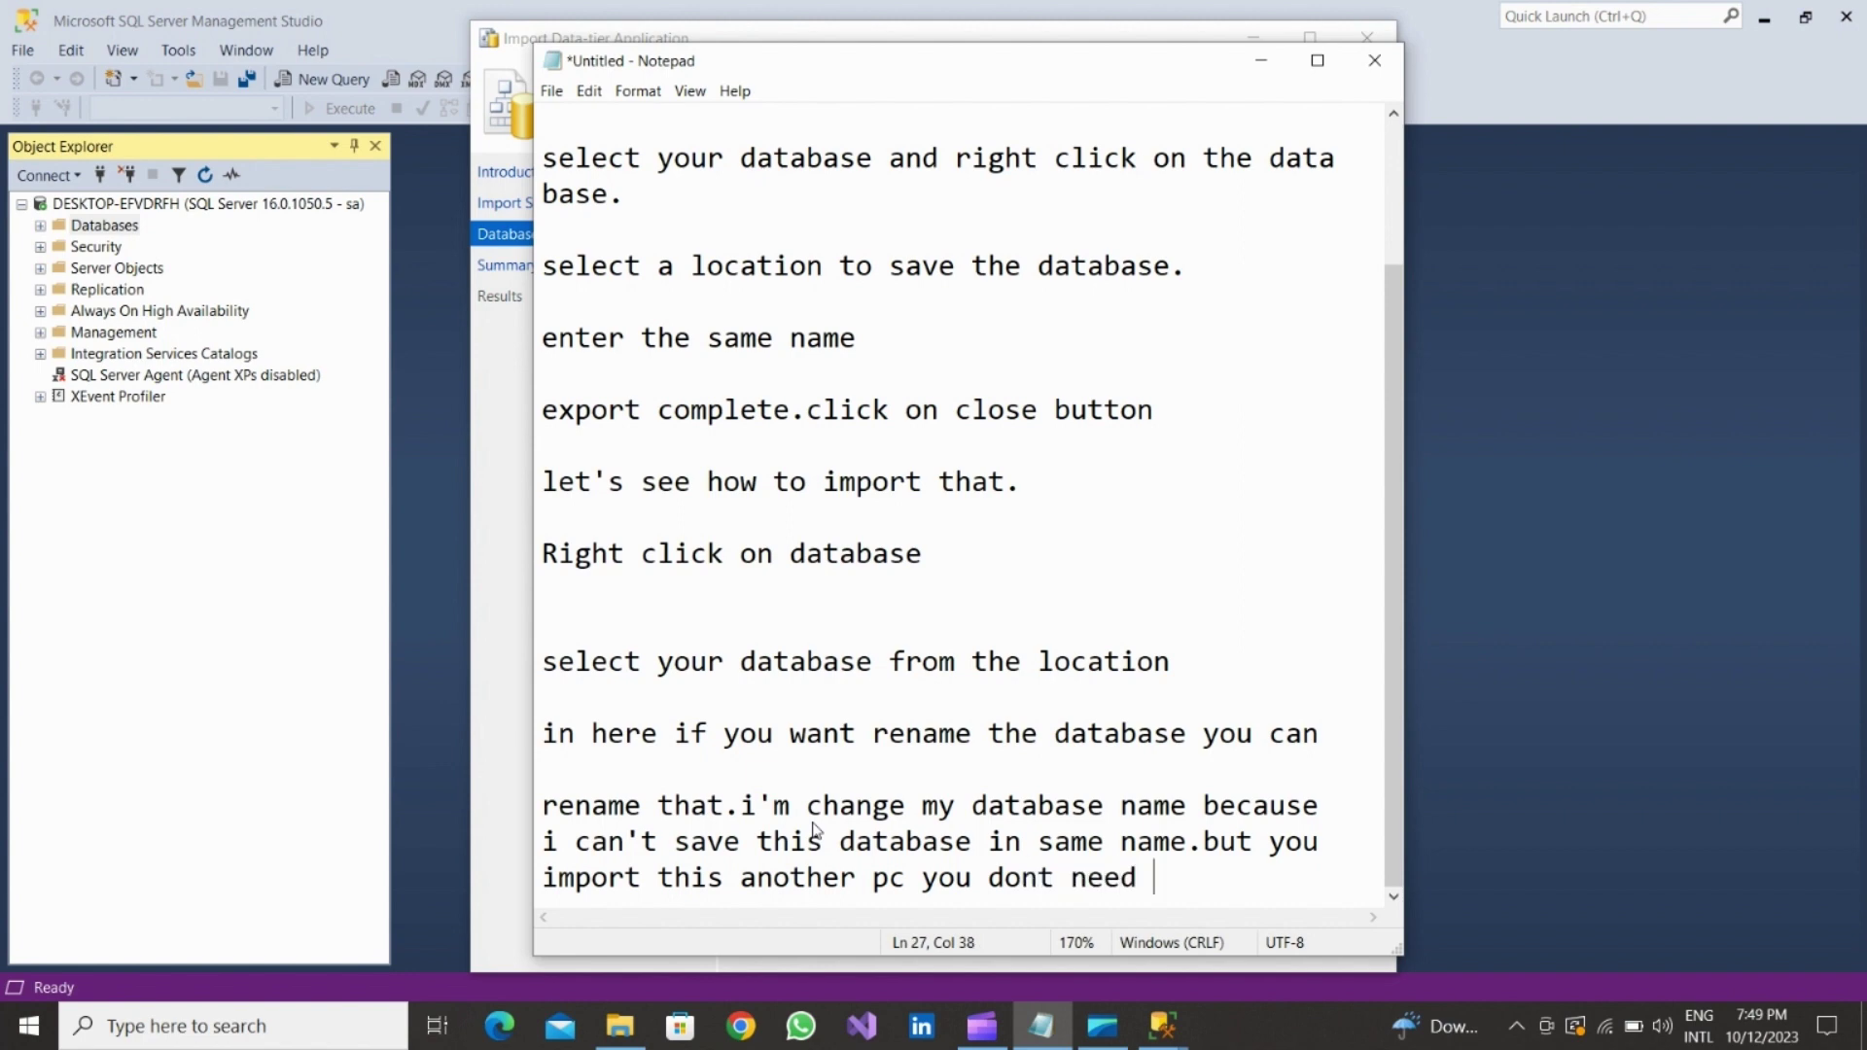
{"action": "type", "text": "to change"}
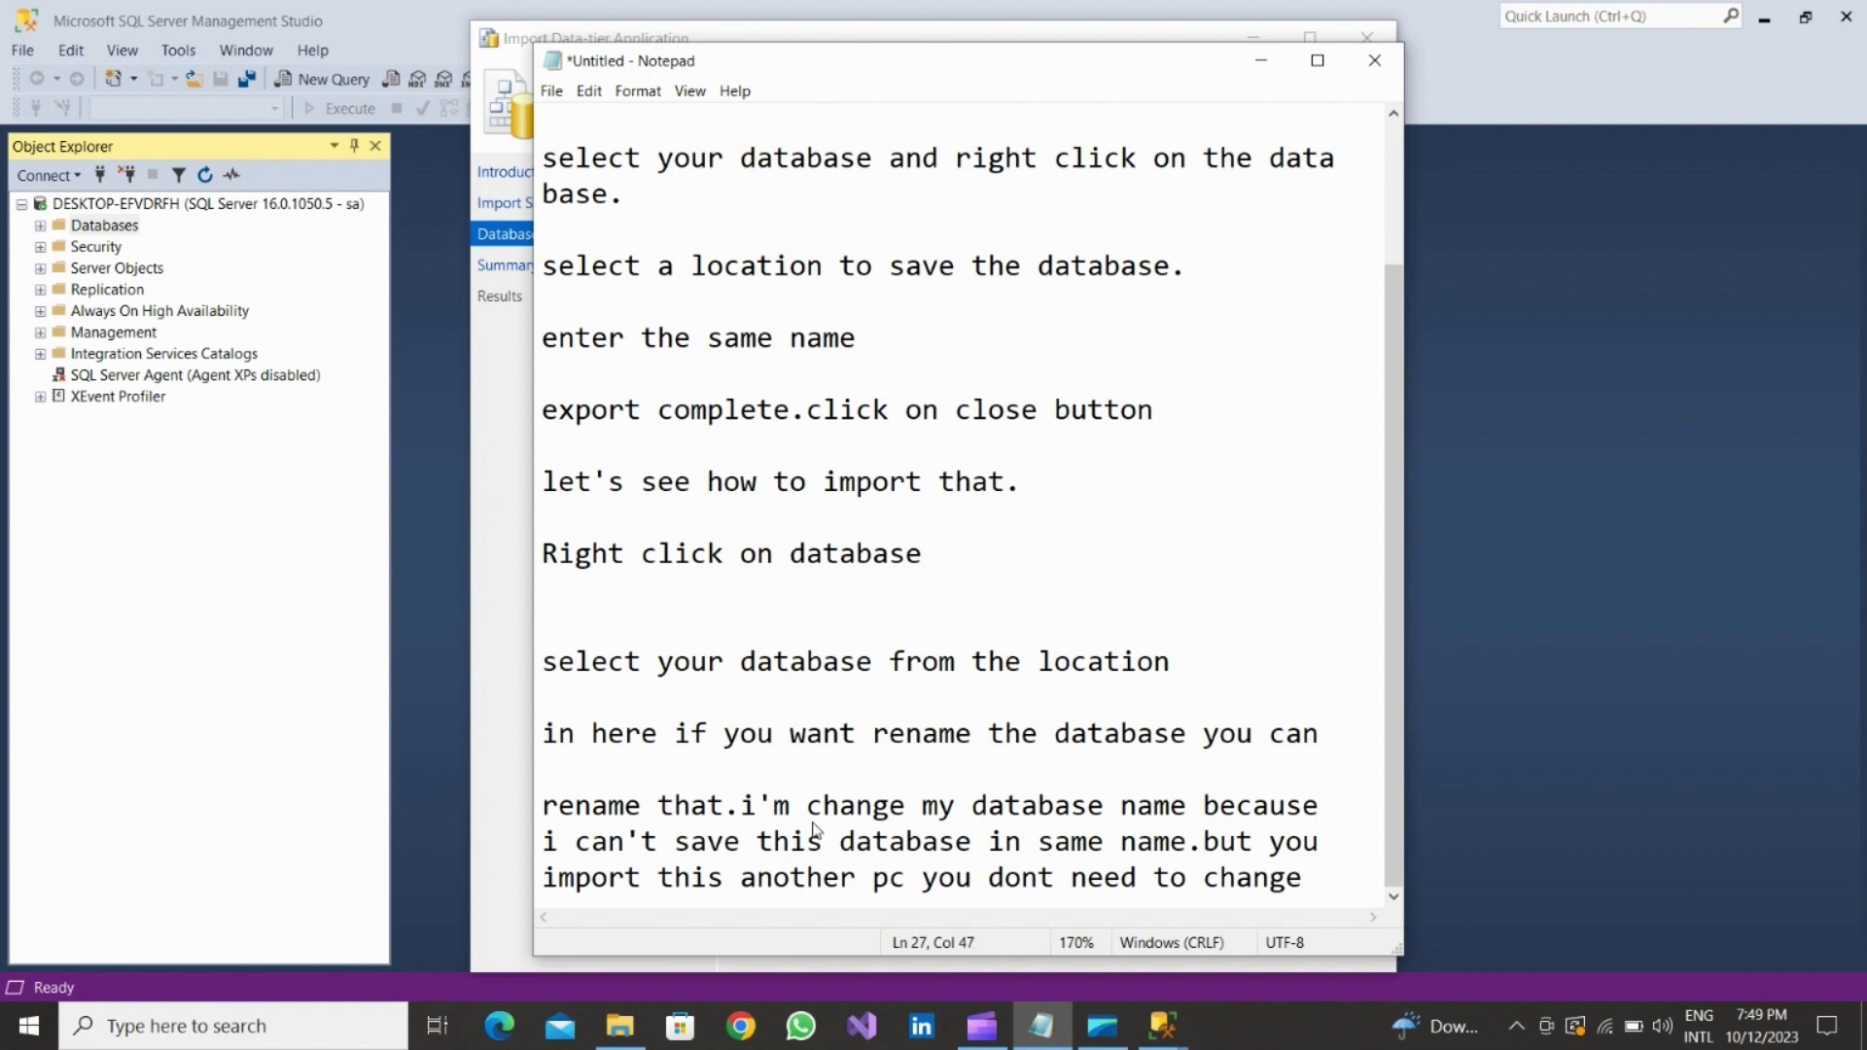
{"action": "type", "text": "."}
Switch back to the import wizard and try to continue with SuperMarket as the new database name, dismissing the error.
{"action": "left_click", "coordinate": [501, 404]}
{"action": "left_click", "coordinate": [827, 381]}
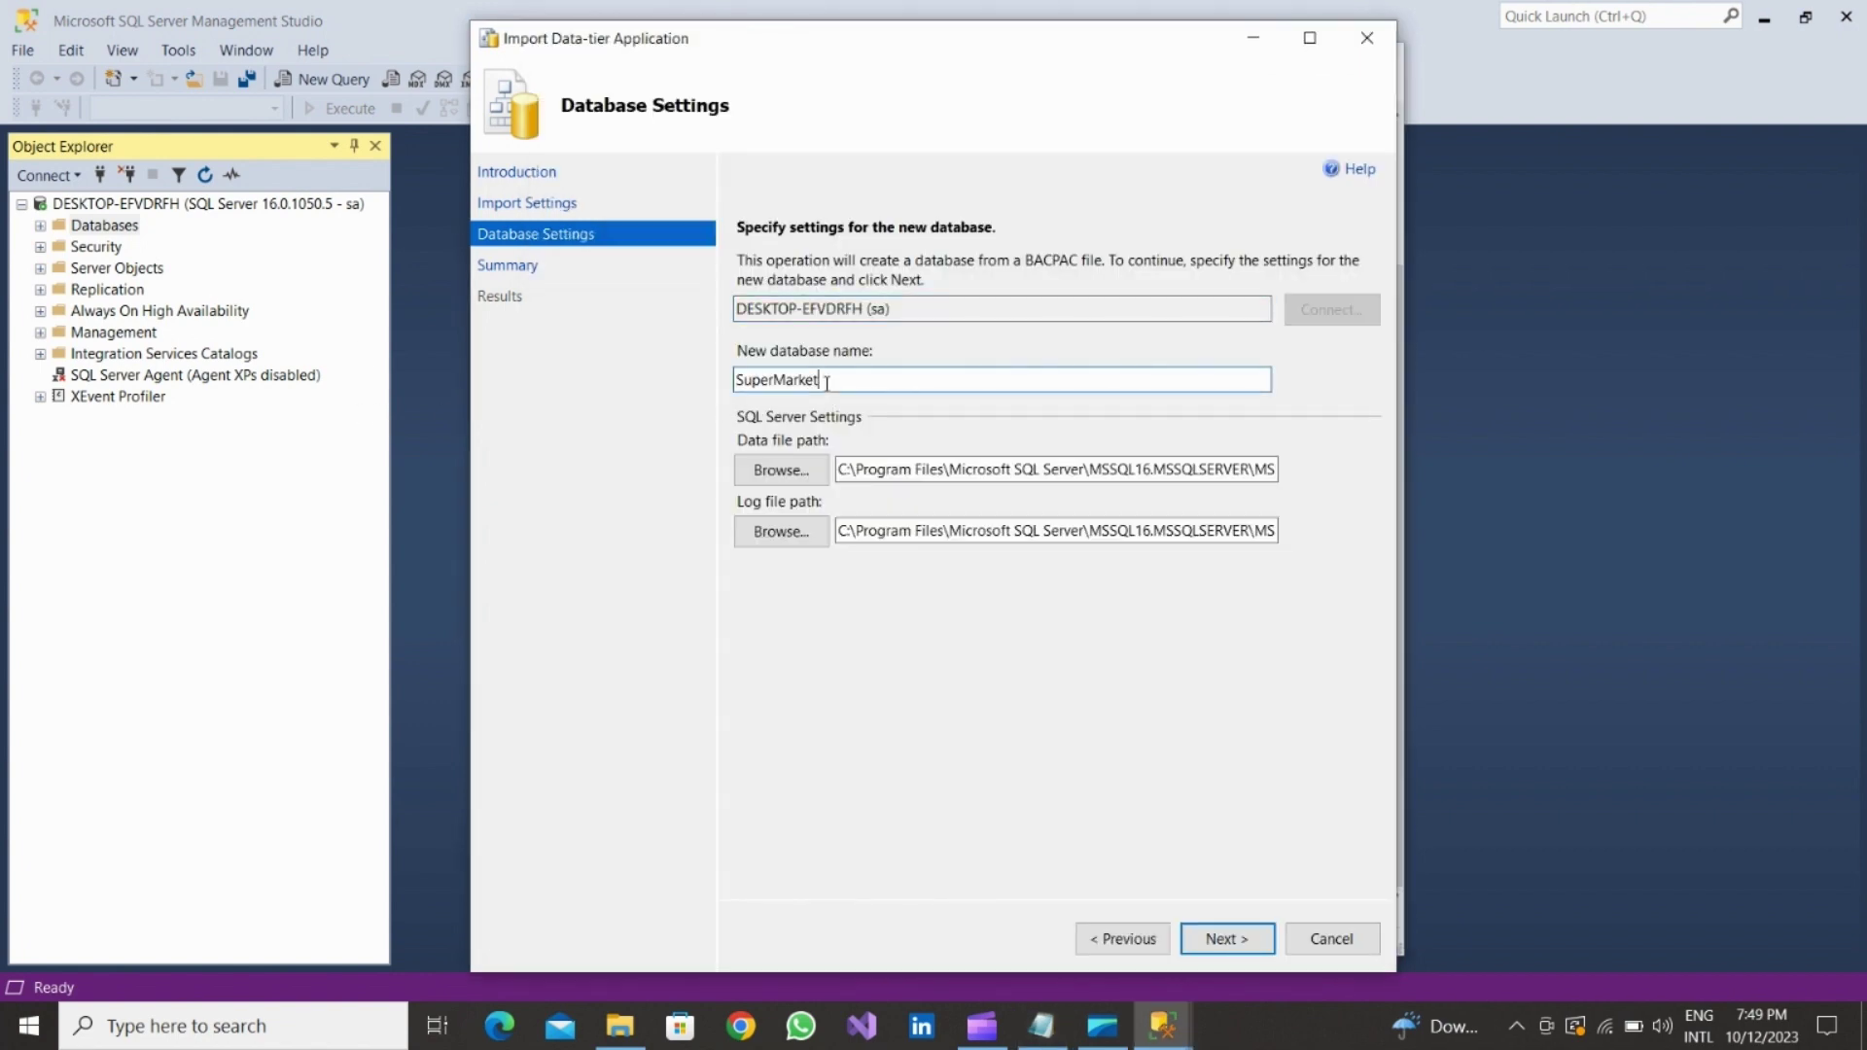
{"action": "left_click", "coordinate": [1216, 940]}
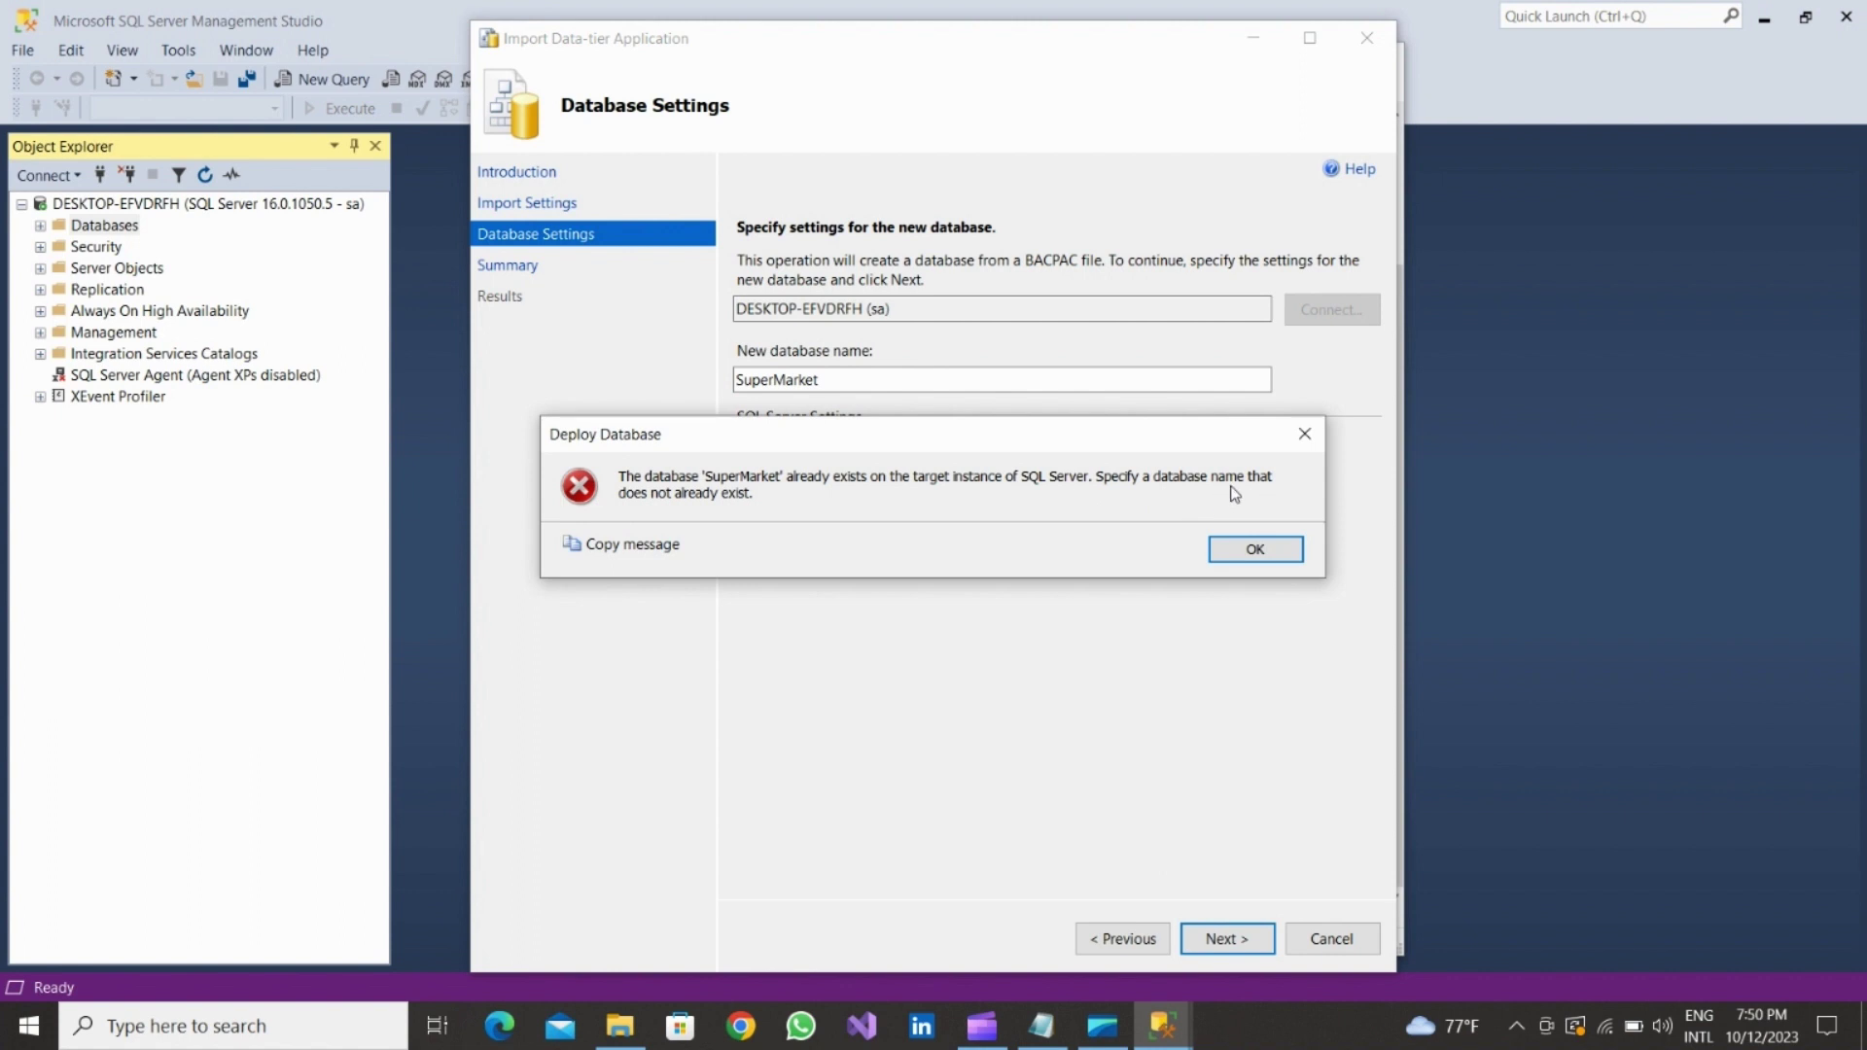
{"action": "left_click", "coordinate": [1251, 549]}
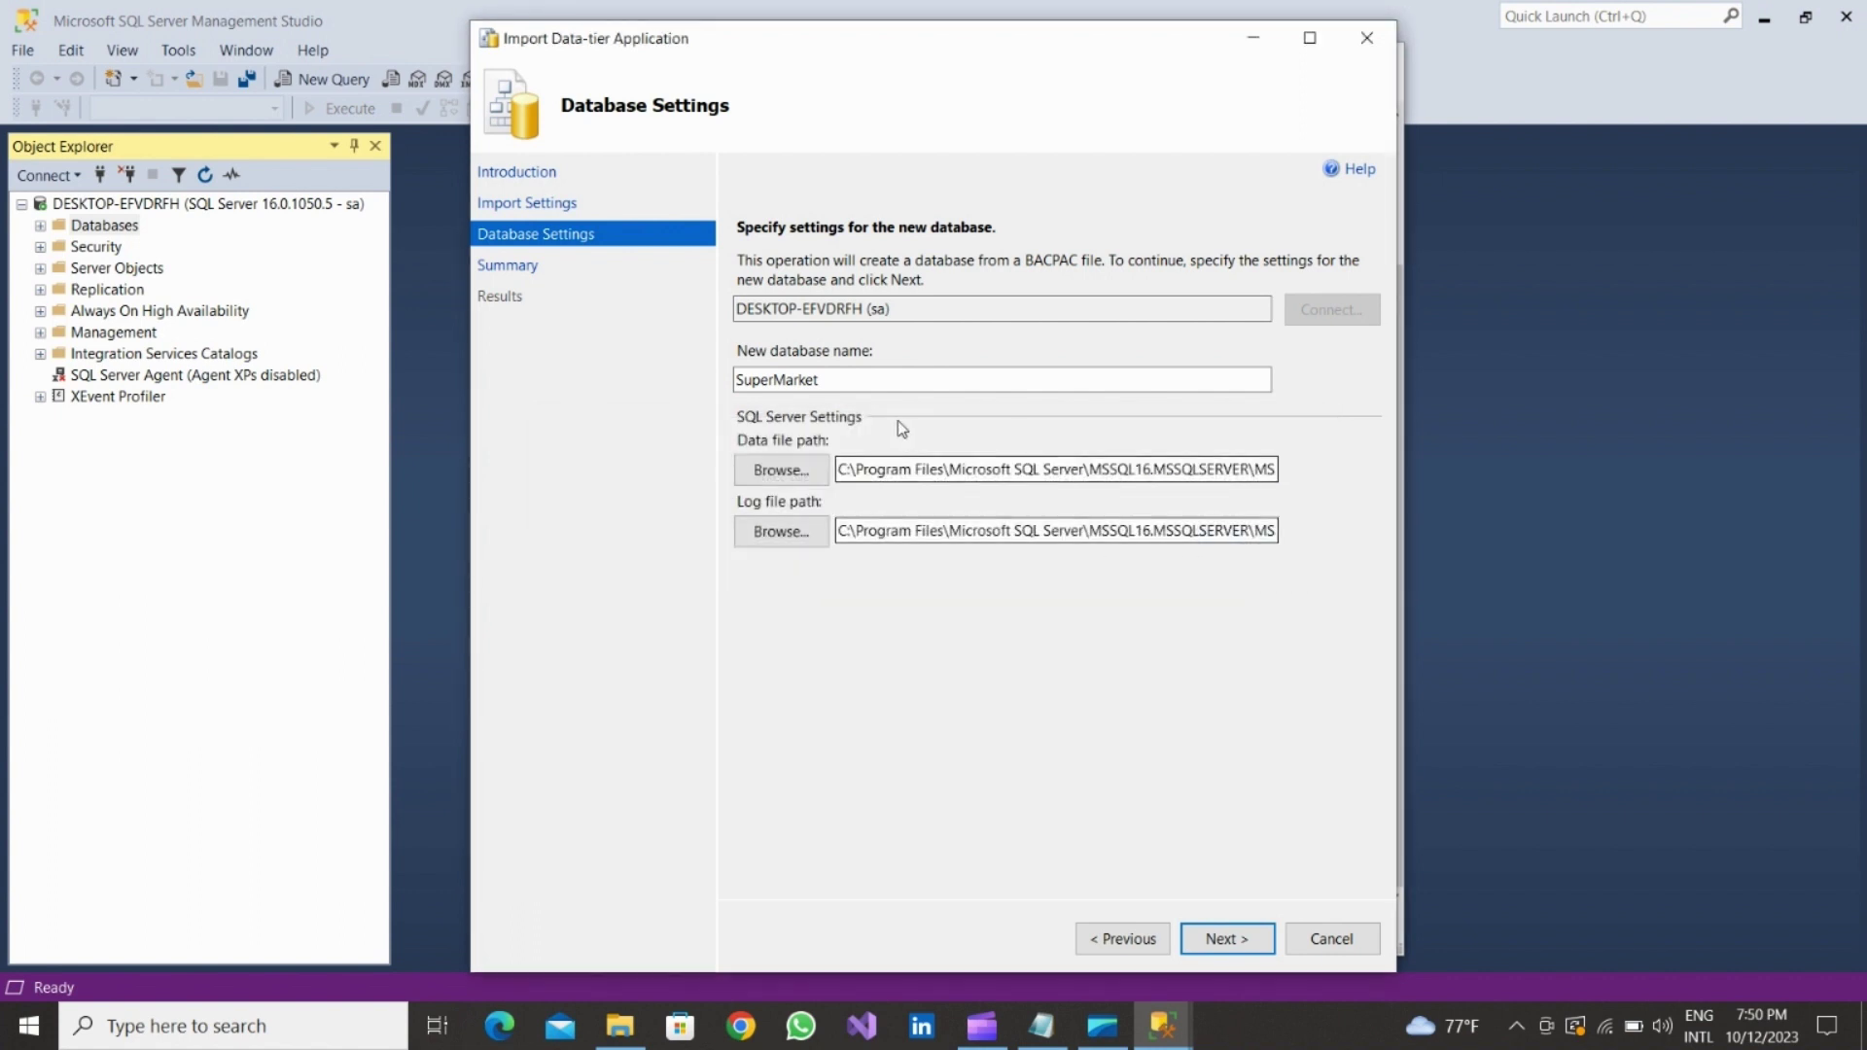
Change the new database name to SuperMarket01 and run the import from the summary page.
{"action": "left_click", "coordinate": [838, 386]}
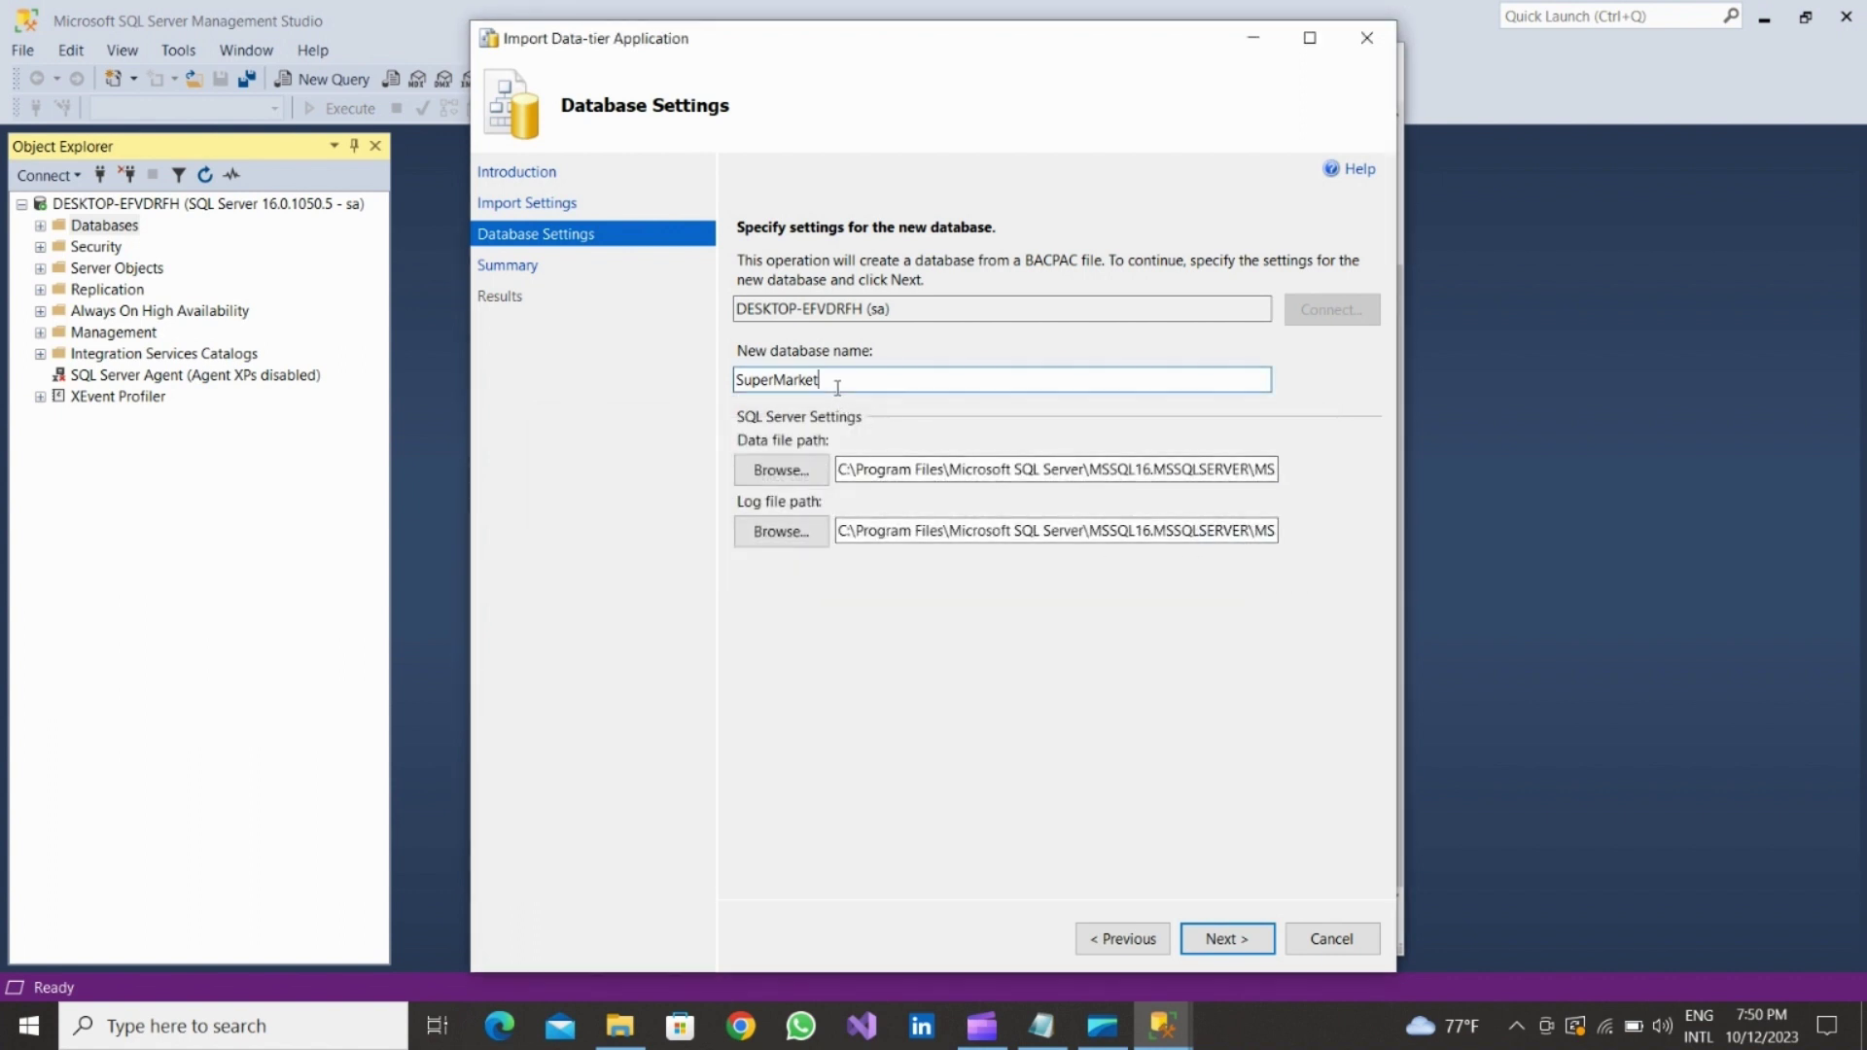
{"action": "type", "text": "01"}
{"action": "left_click", "coordinate": [1206, 929]}
{"action": "left_click", "coordinate": [1215, 938]}
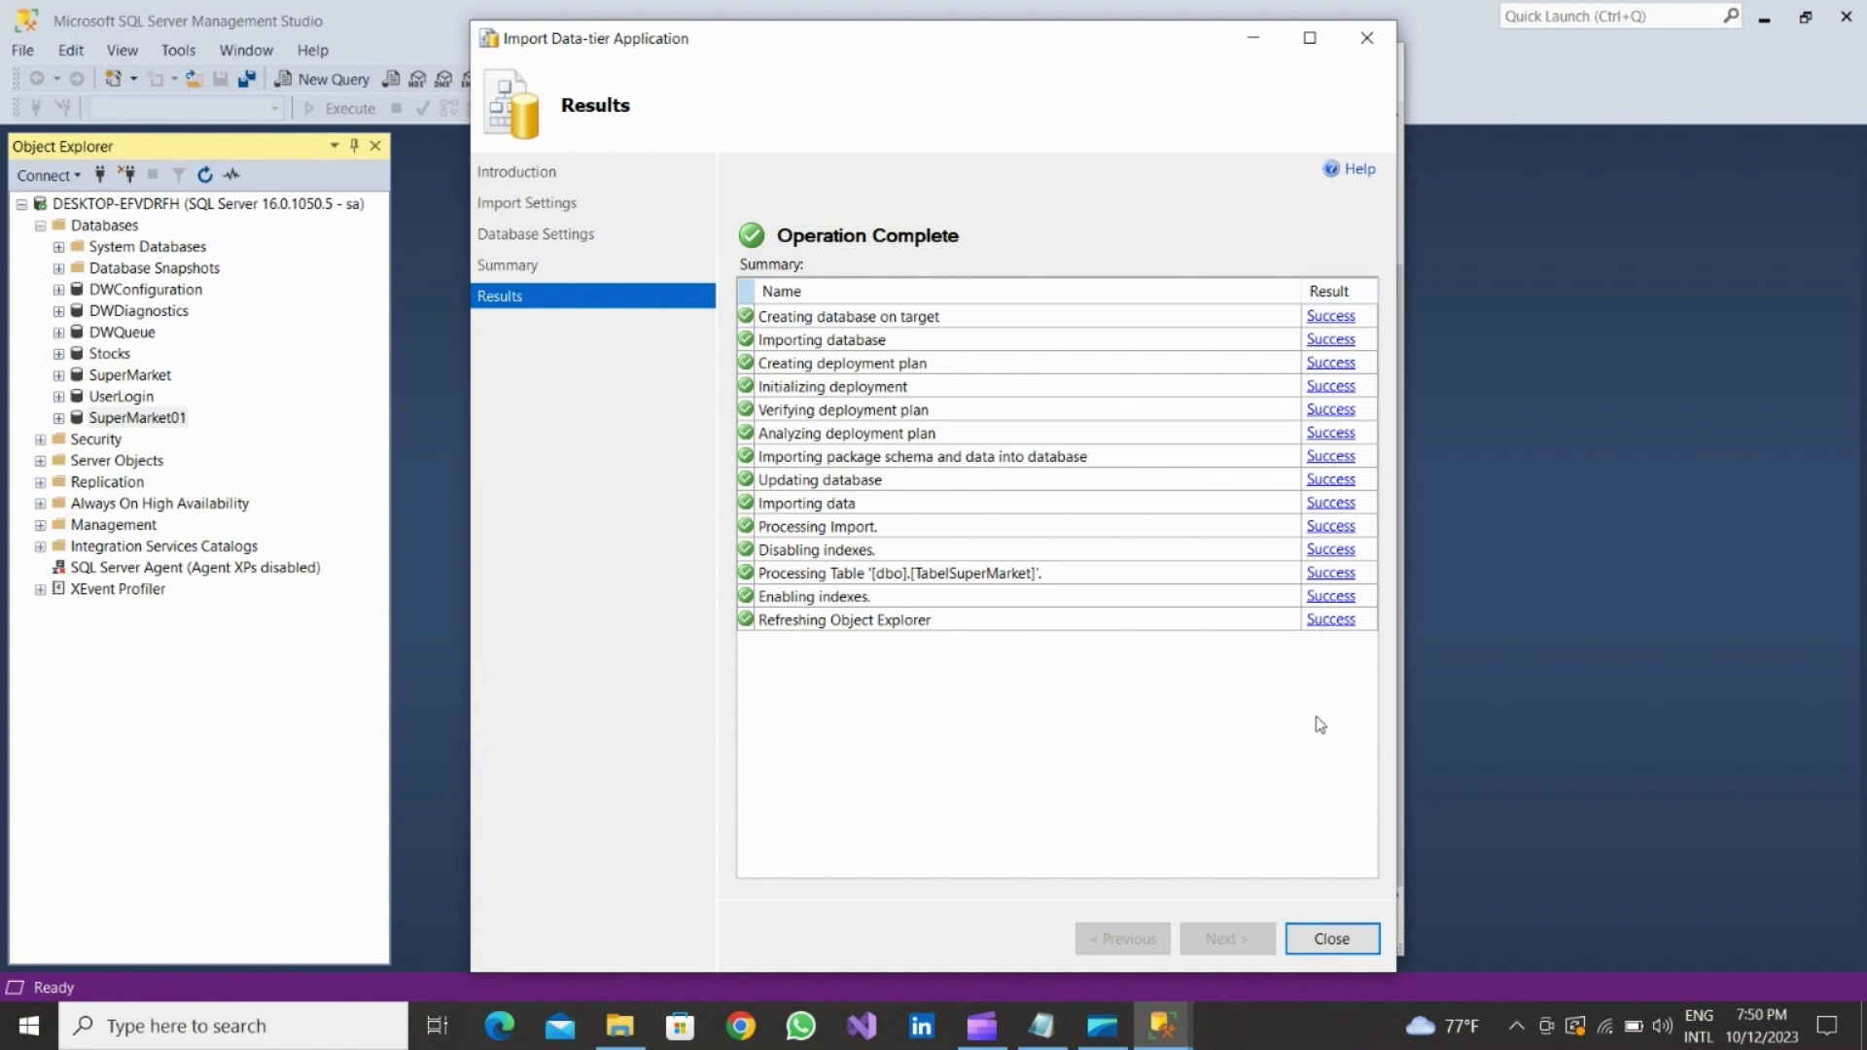
Switch to the Notepad note and add the line "importing database complete" below three blank lines at the end.
{"action": "left_click", "coordinate": [1043, 1027]}
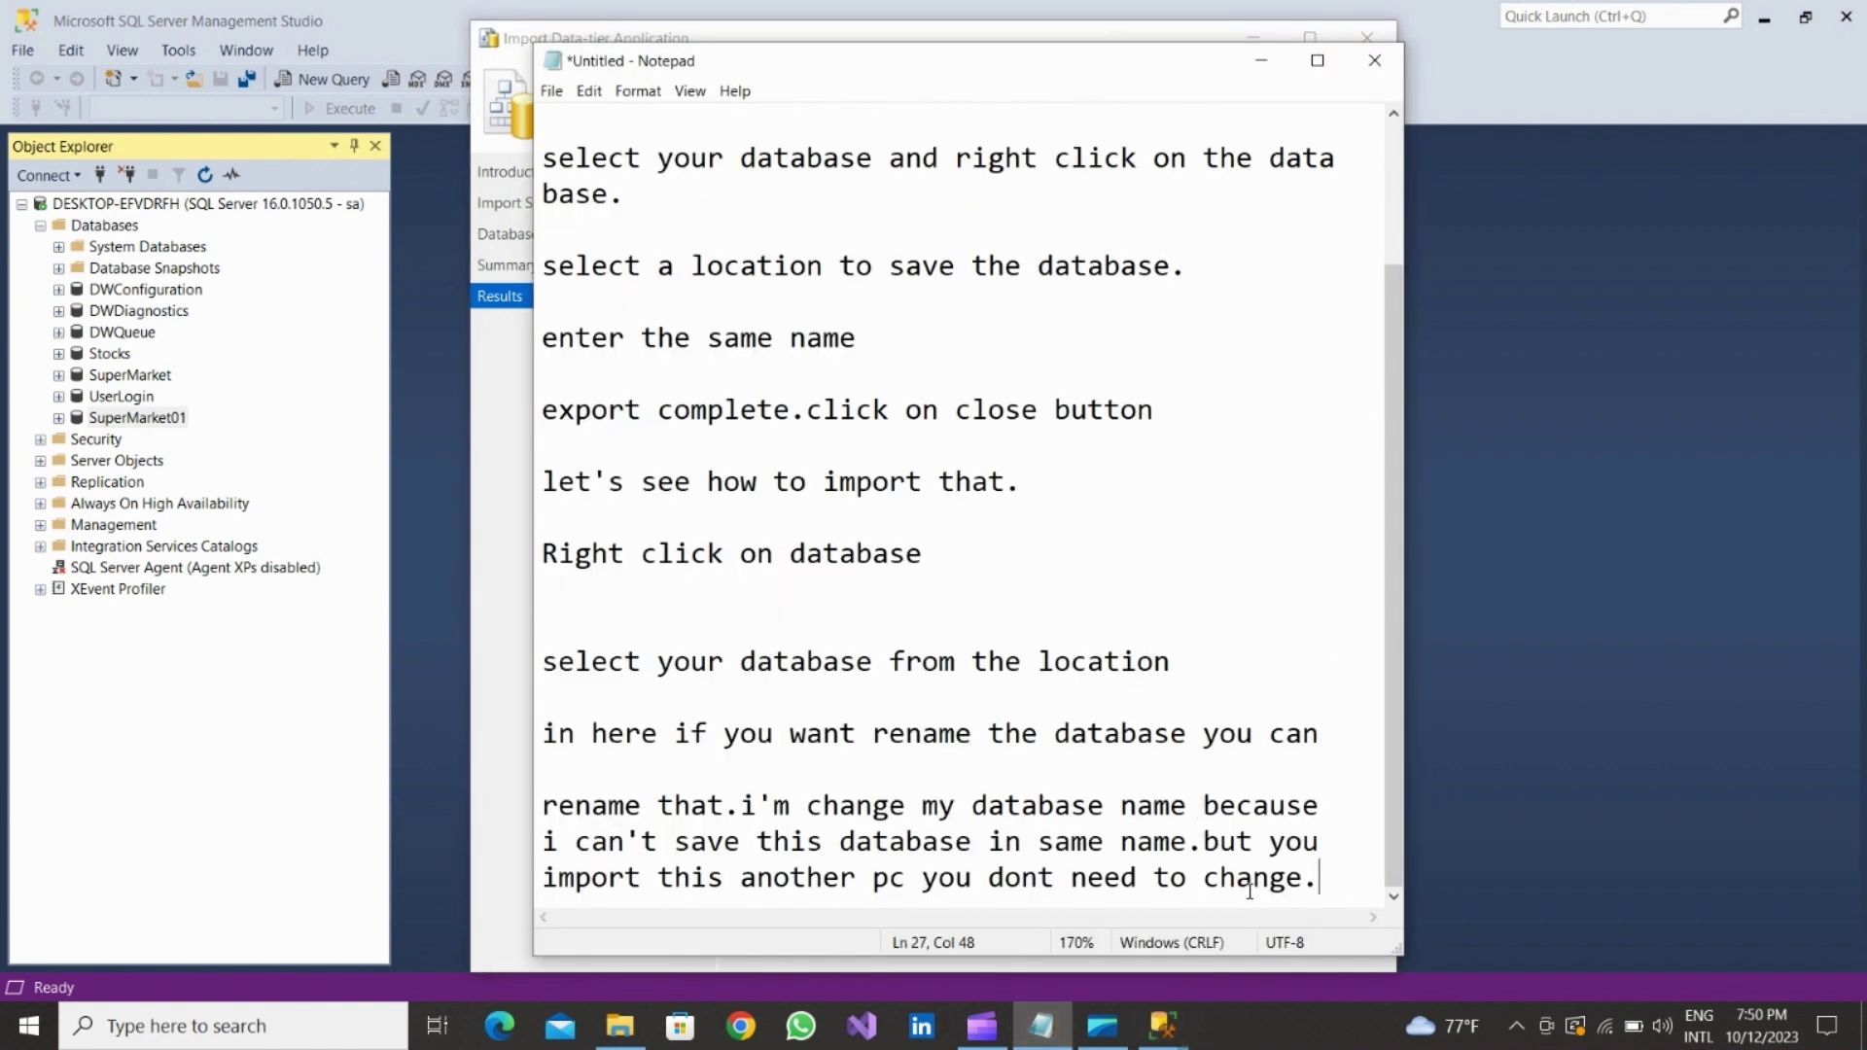
{"action": "key", "text": "Return"}
{"action": "key", "text": "Return"}
{"action": "key", "text": "Return"}
{"action": "key", "text": "Return"}
{"action": "type", "text": "imo"}
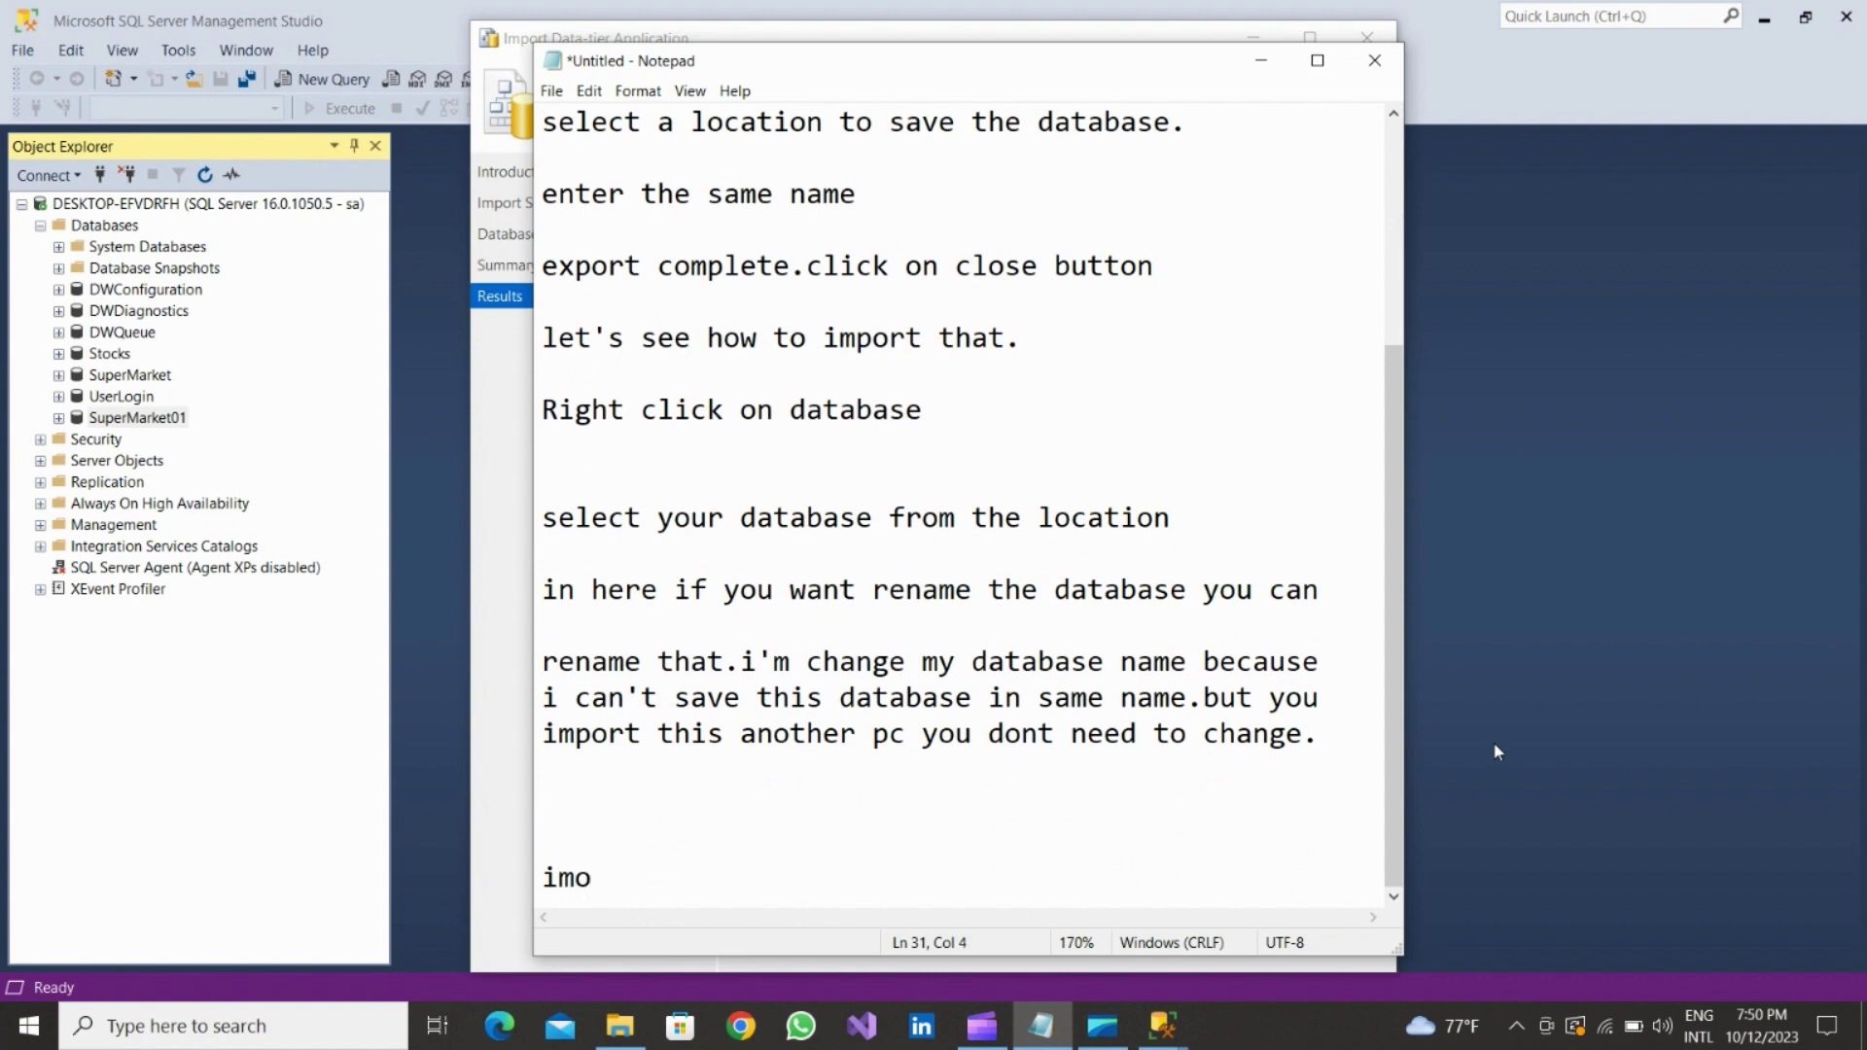
{"action": "key", "text": "BackSpace"}
{"action": "type", "text": "porting databa"}
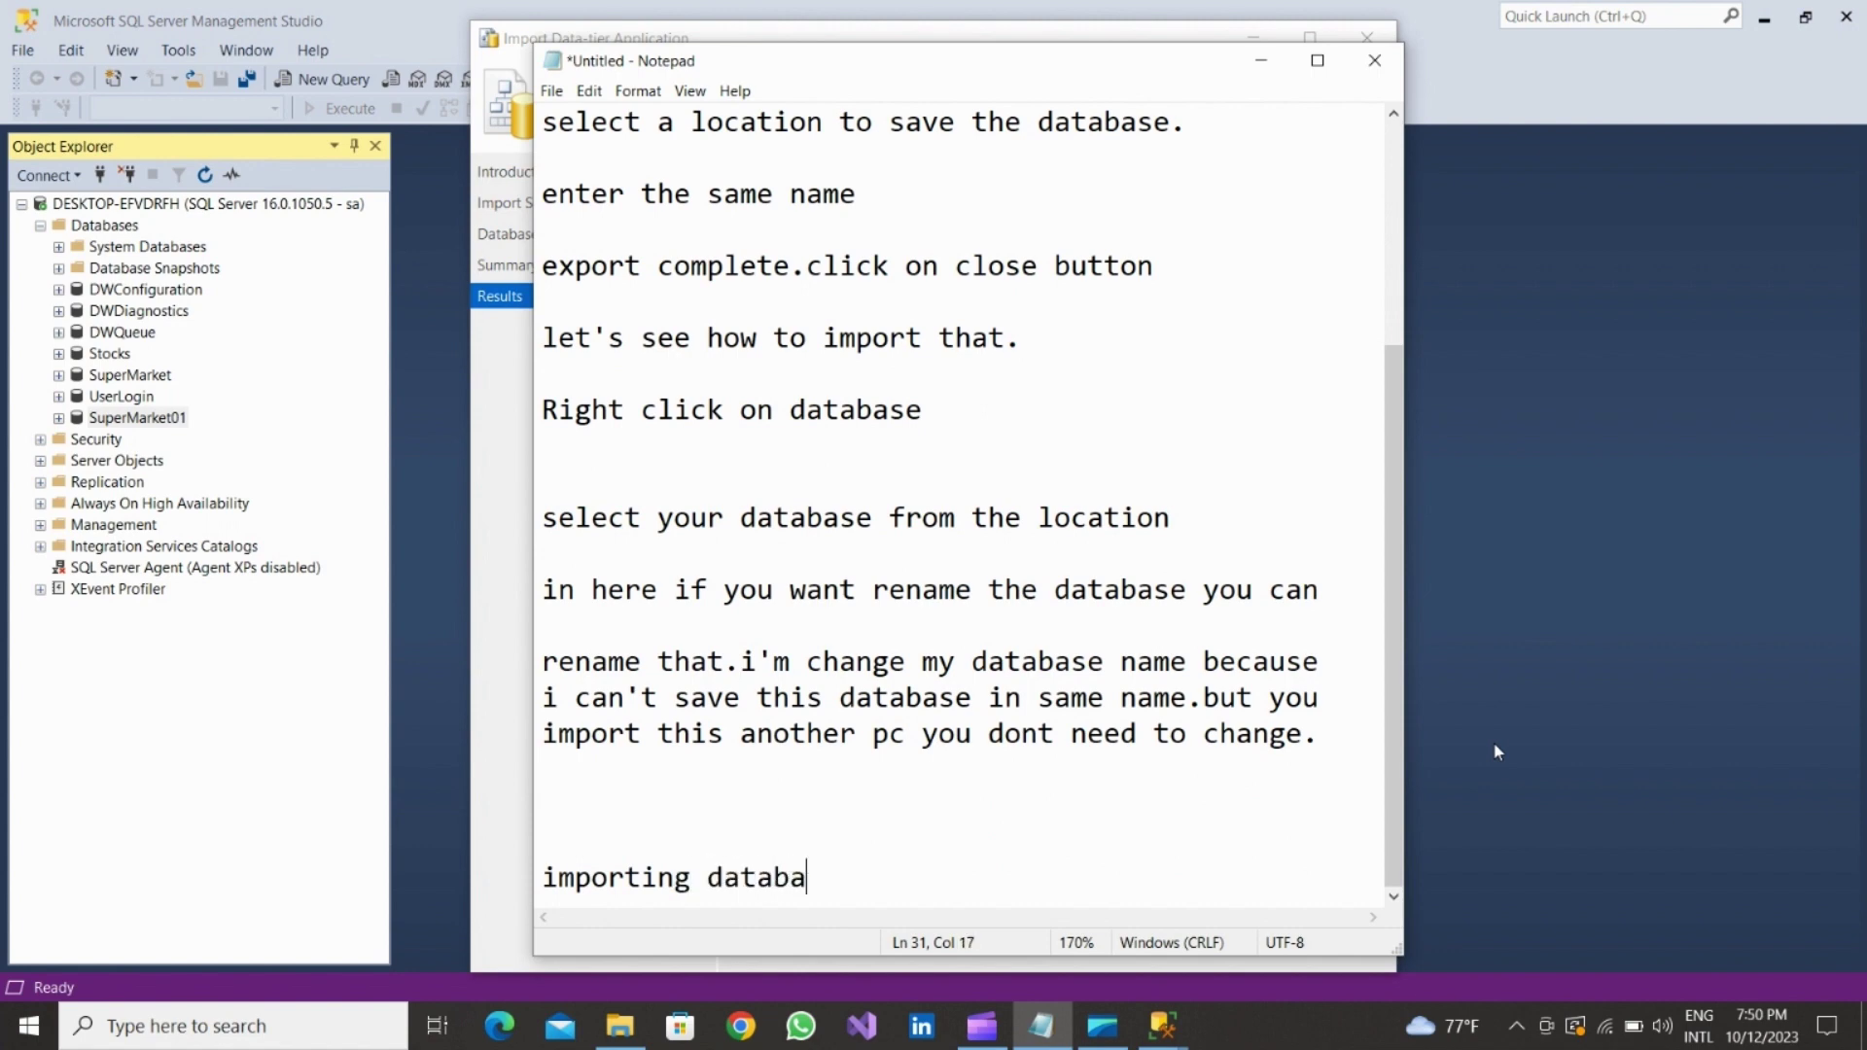
{"action": "type", "text": "se complete"}
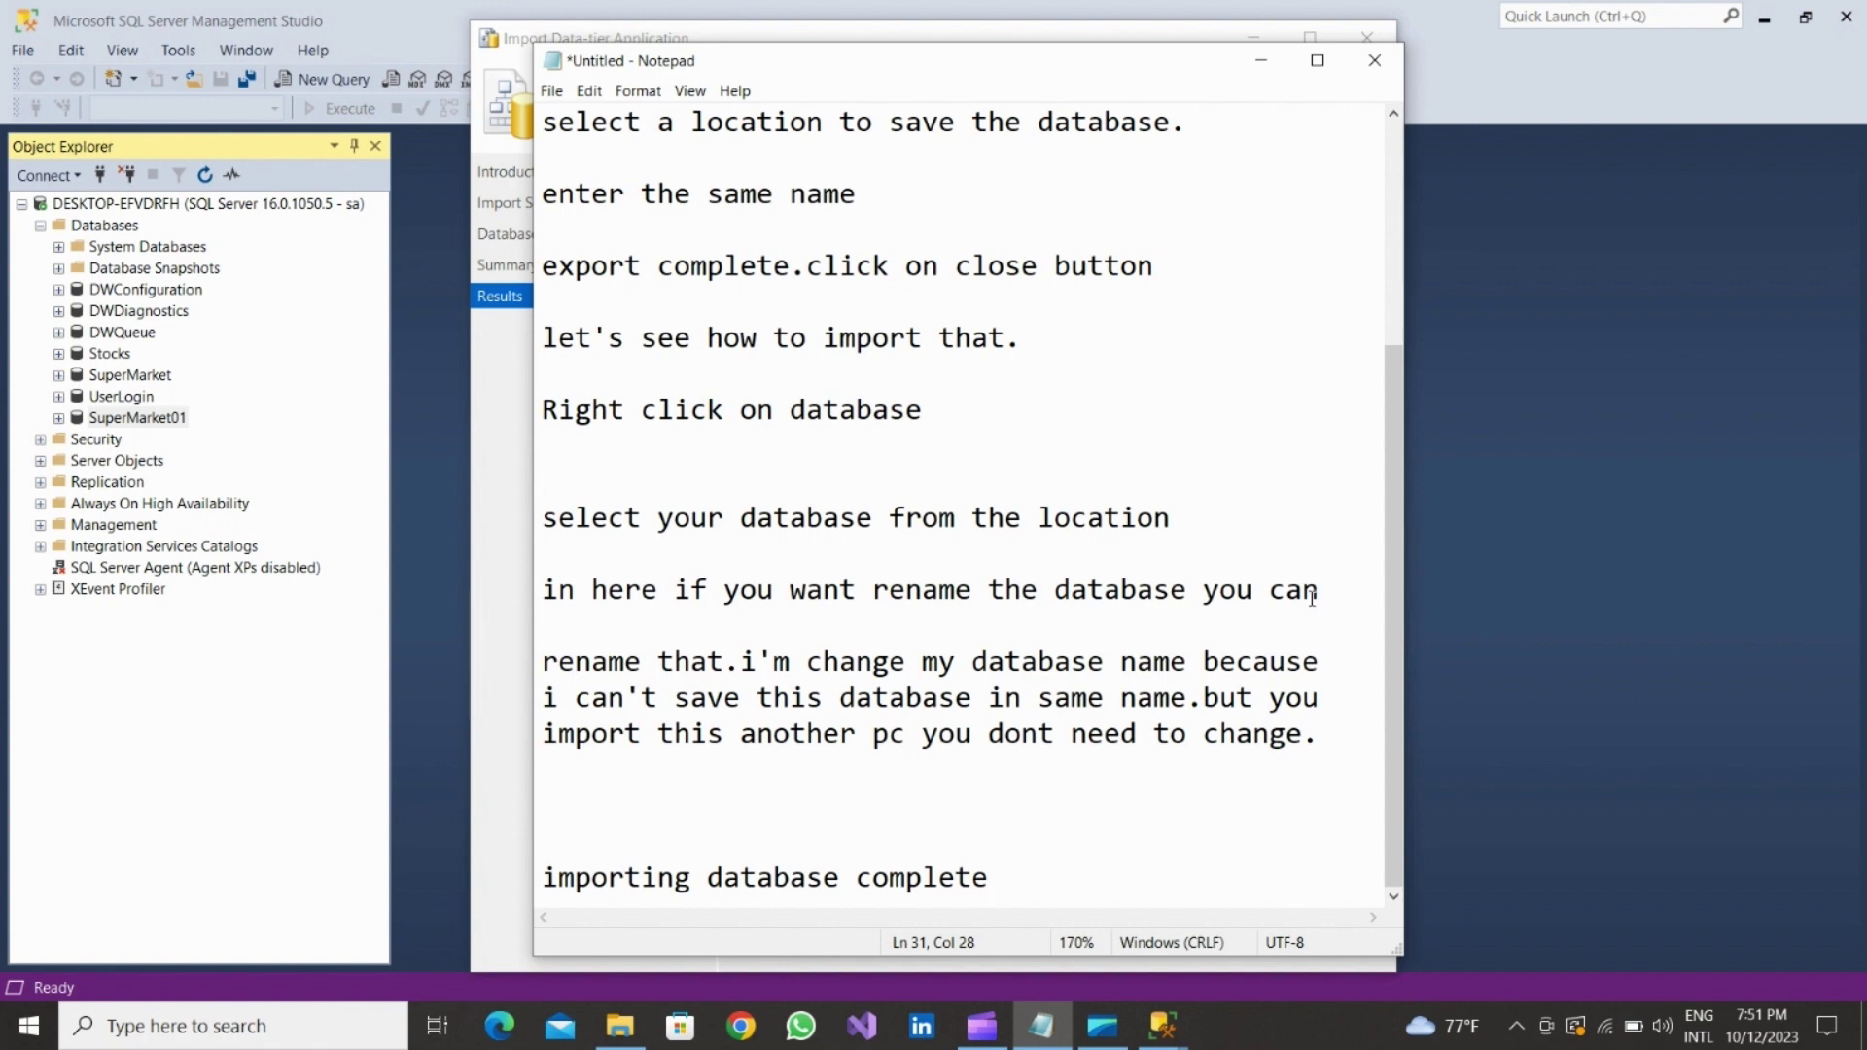
Close the completed import wizard and minimize the Notepad note to return to SQL Server Management Studio.
{"action": "scroll", "coordinate": [1261, 542], "scroll_direction": "up", "scroll_amount": 1}
{"action": "key", "text": "alt+Tab"}
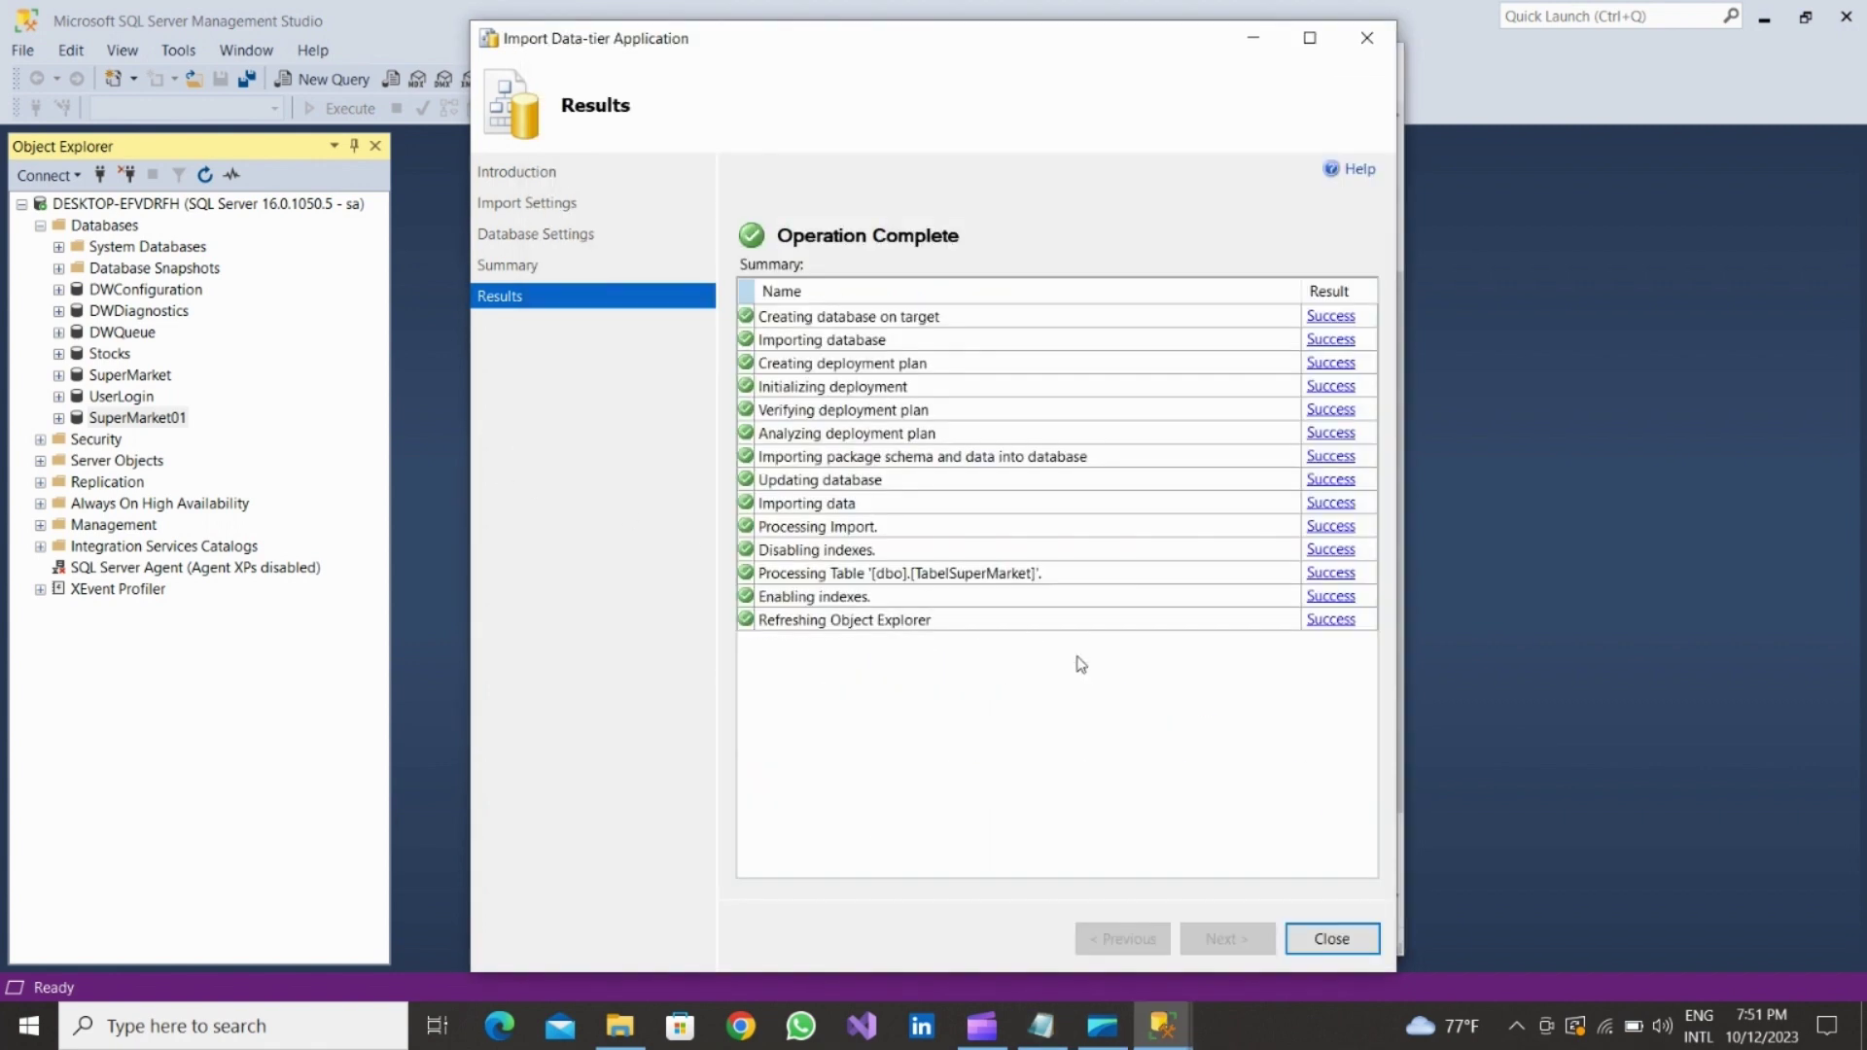
{"action": "key", "text": "alt+Tab"}
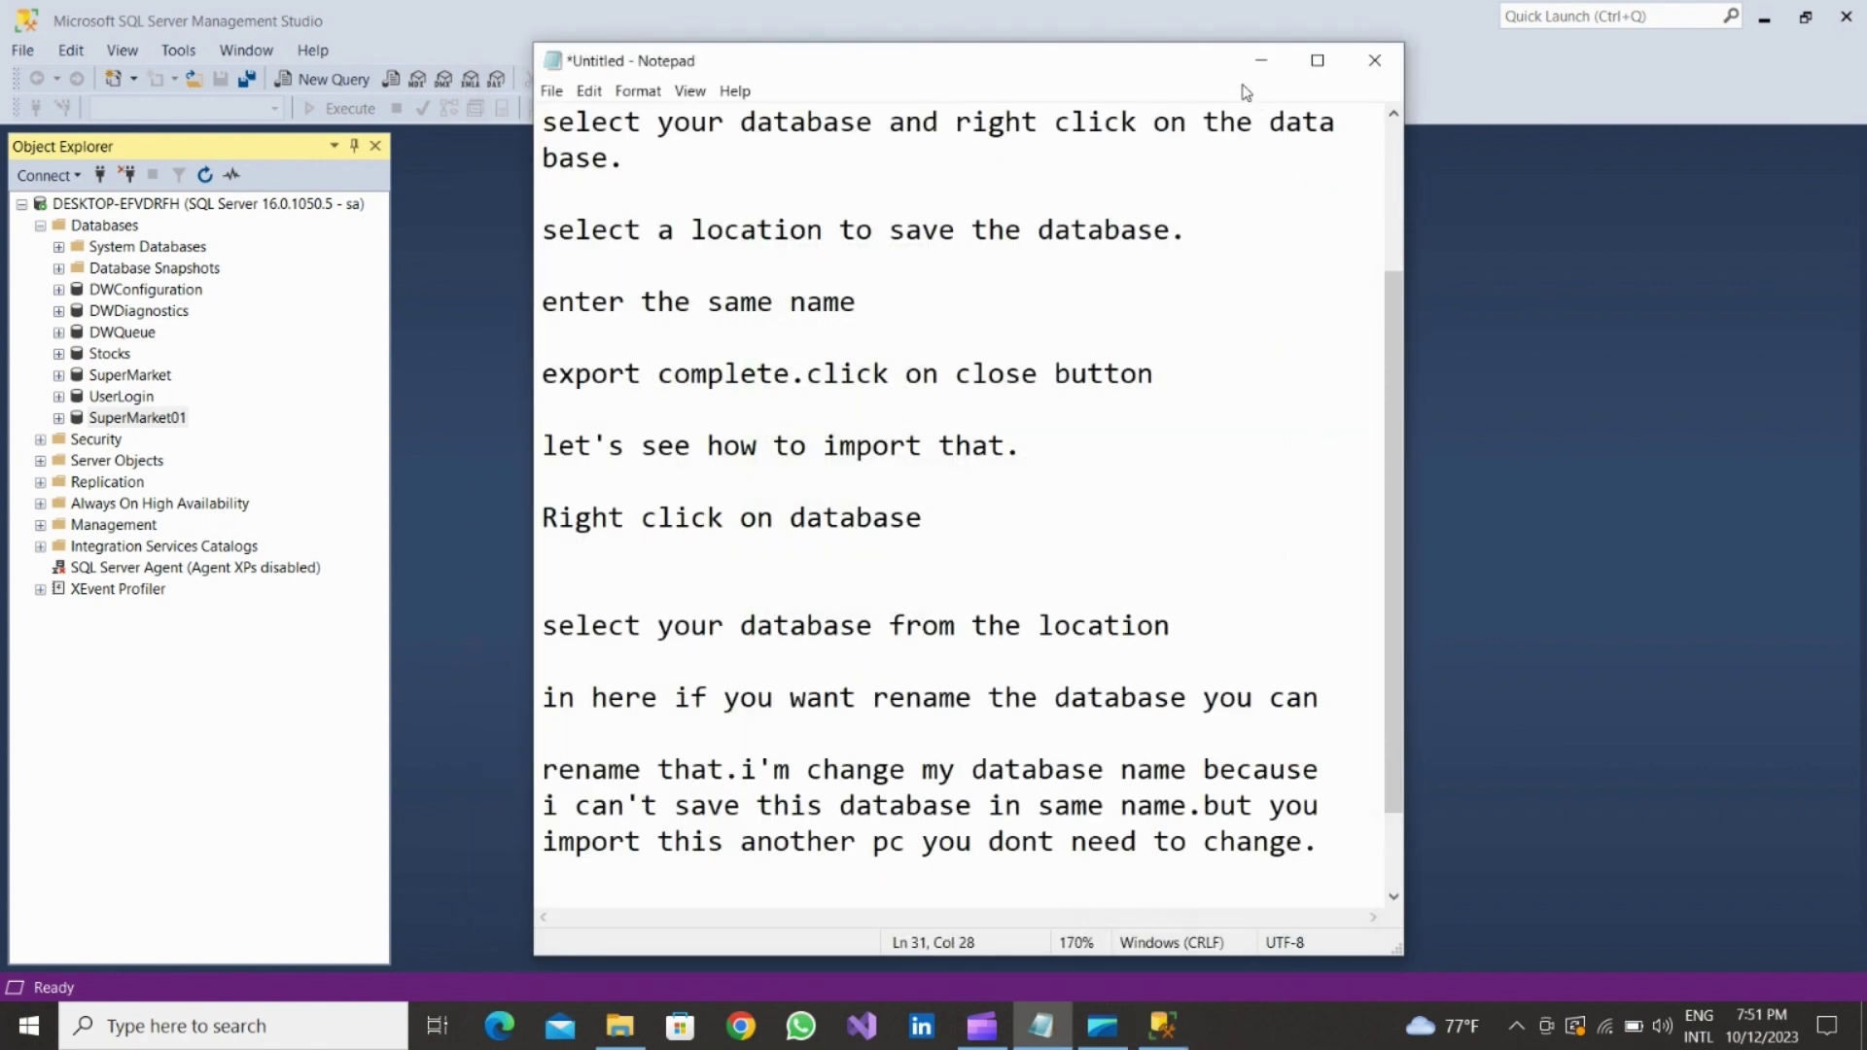
{"action": "left_click", "coordinate": [1250, 72]}
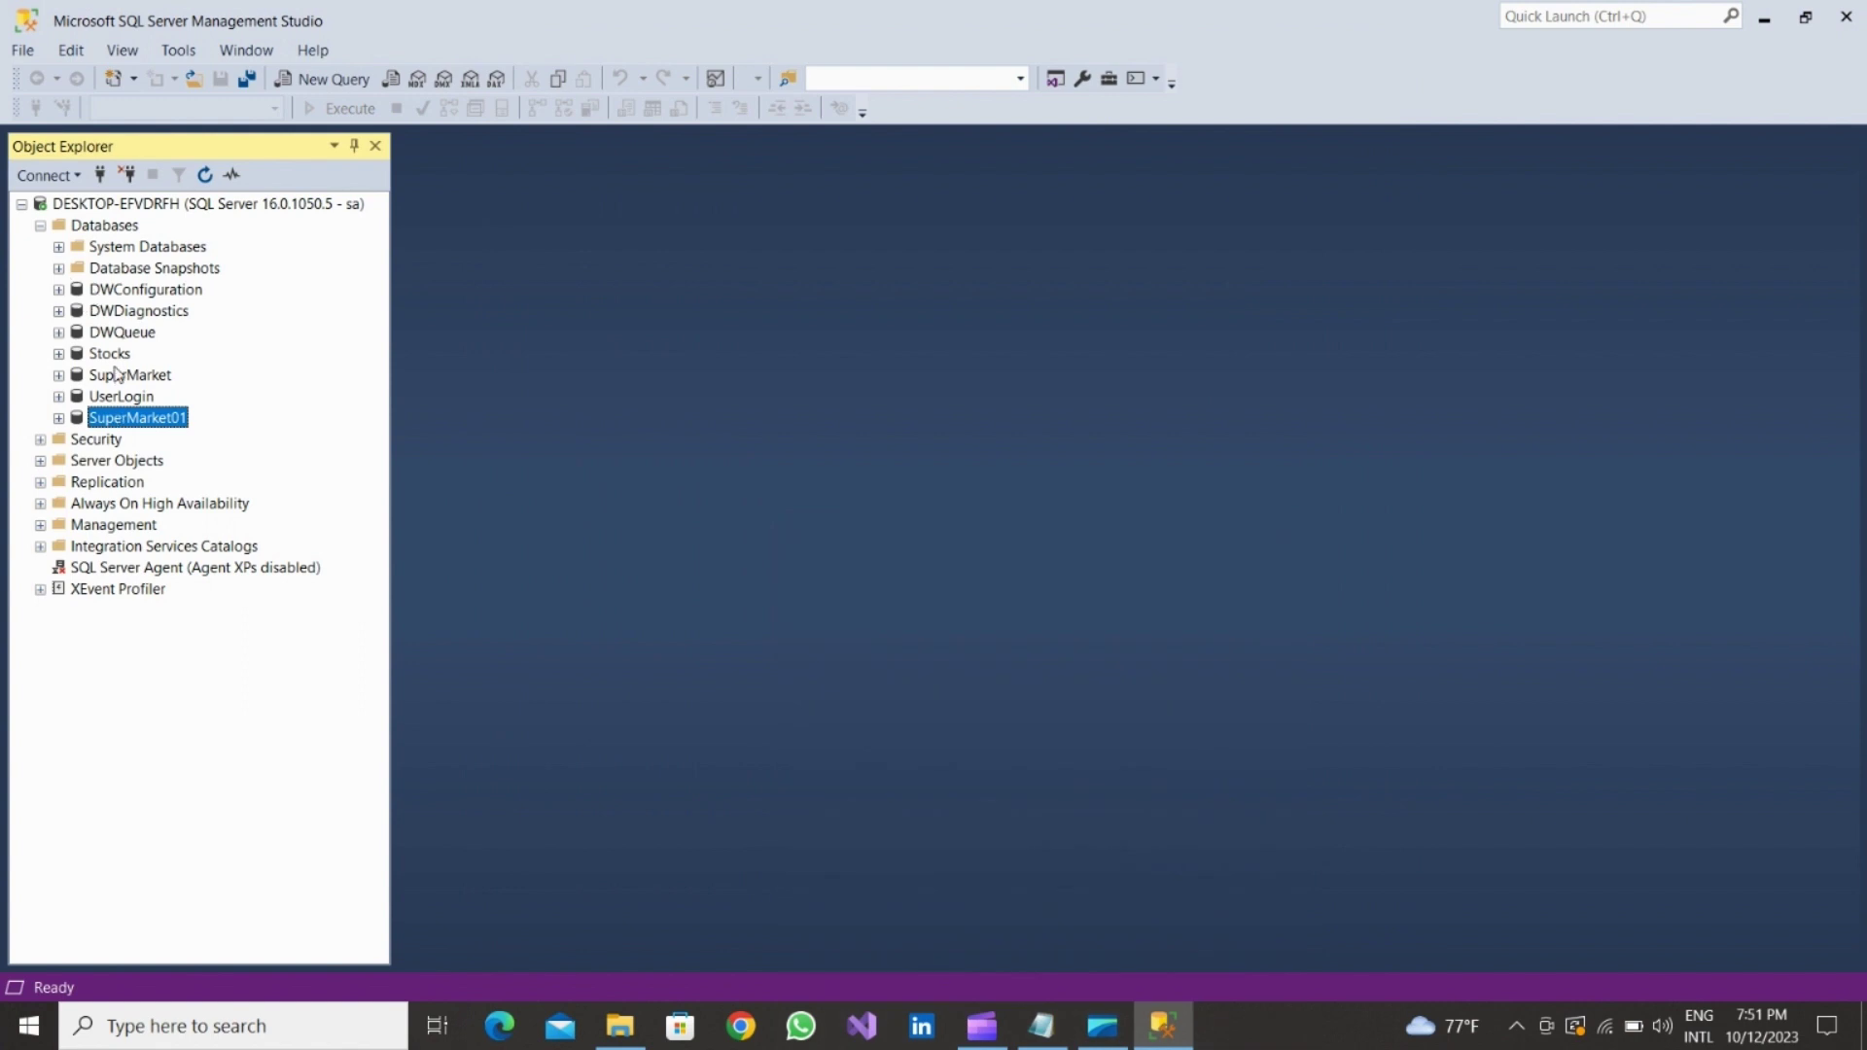
Expand the imported SuperMarket01 database and its Tables folder to inspect the contents.
{"action": "left_click", "coordinate": [118, 376]}
{"action": "left_click", "coordinate": [117, 421]}
{"action": "left_click", "coordinate": [58, 419]}
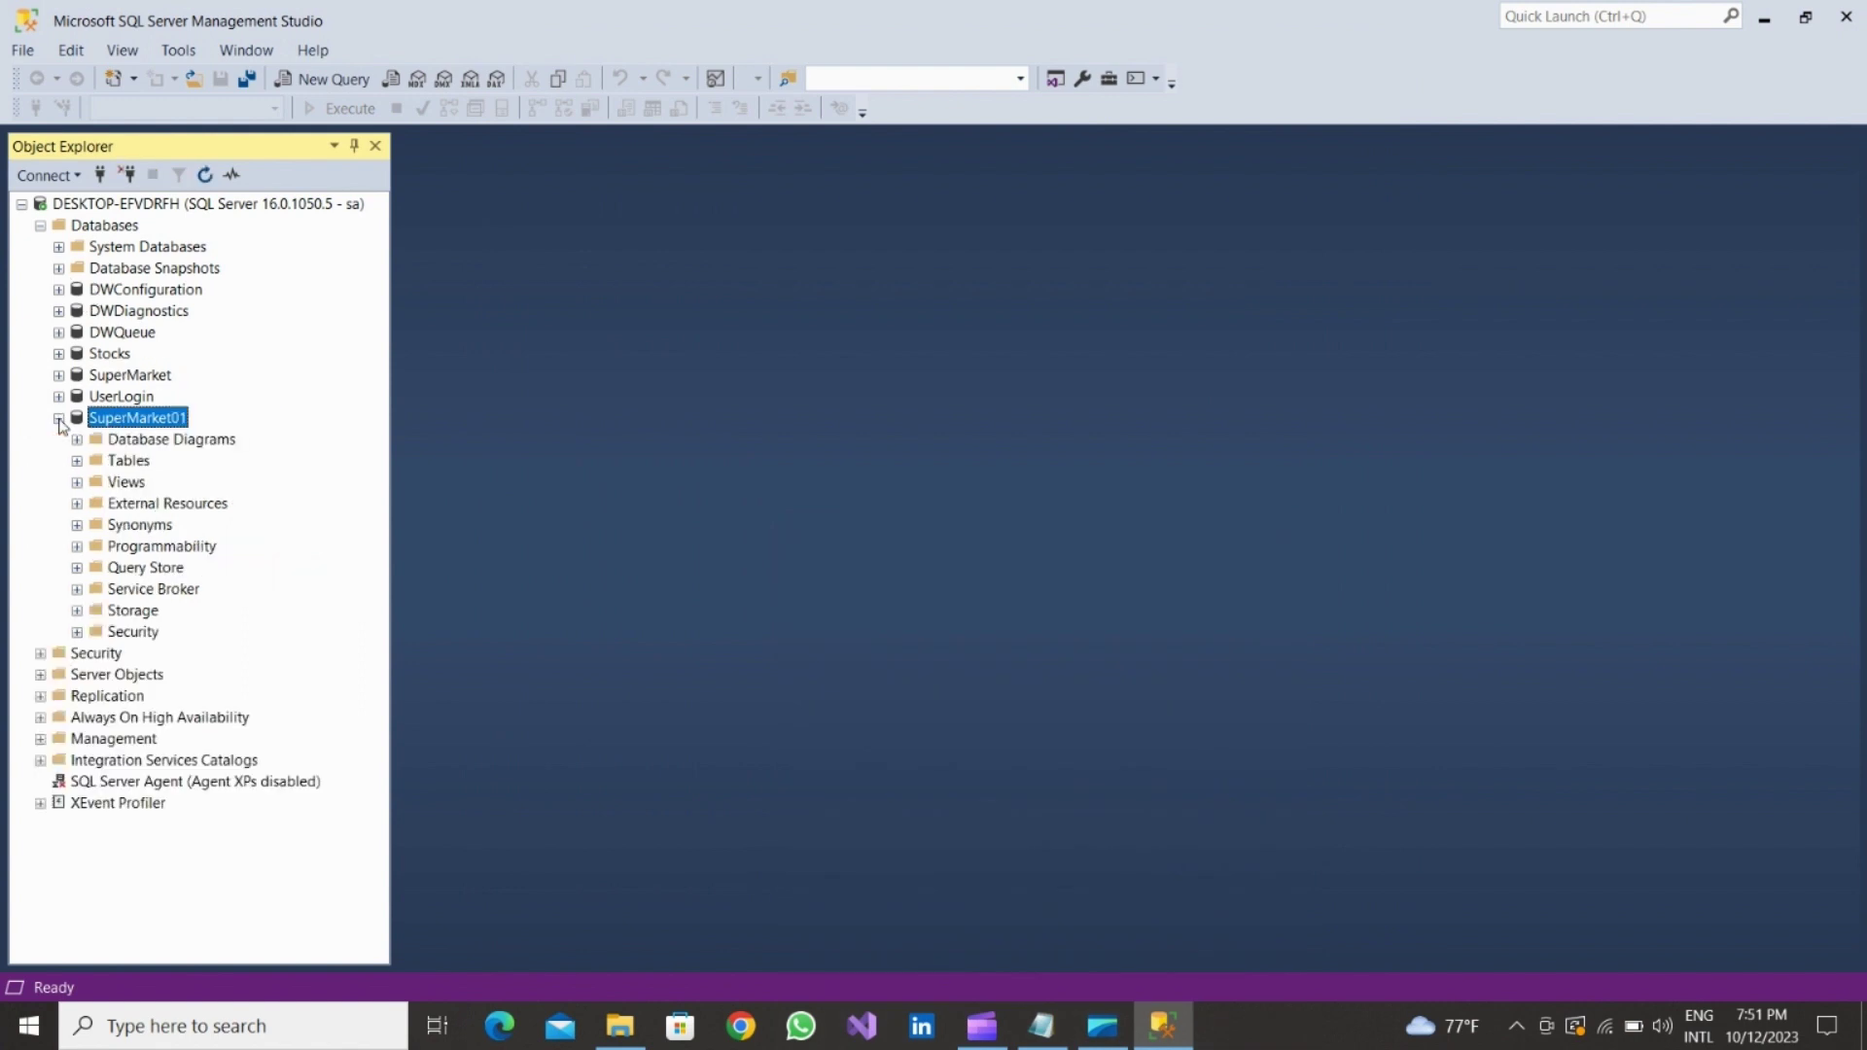
{"action": "left_click", "coordinate": [76, 461]}
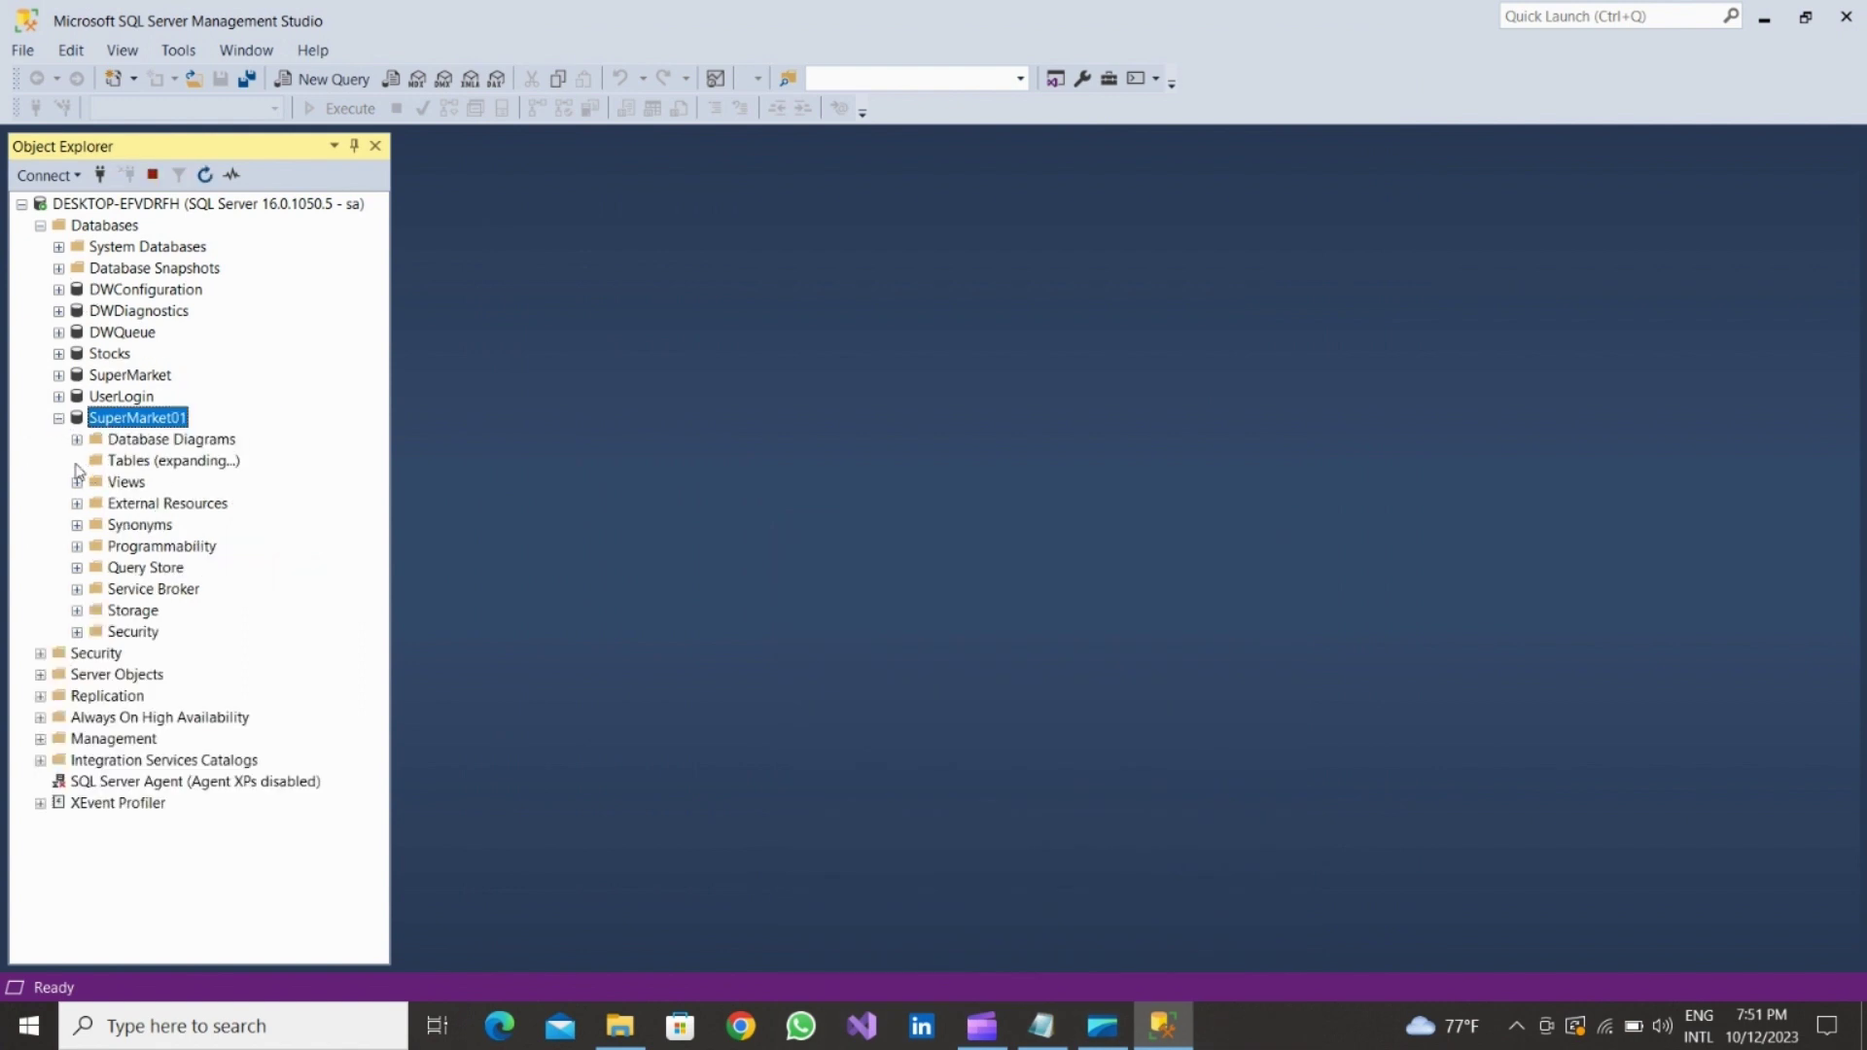